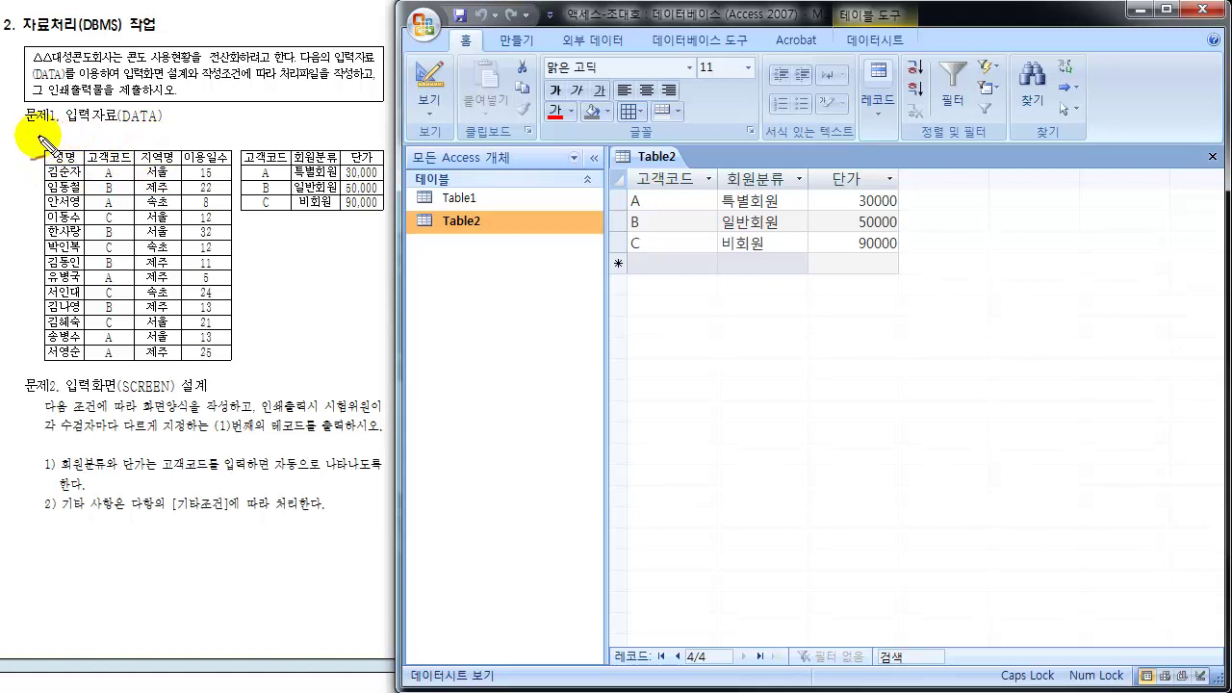
# Examine the exam sheet's two input data tables under 문제1 and the input screen requirements under 문제2
pyautogui.moveTo(25, 139)
pyautogui.mouseDown()
pyautogui.moveTo(57, 140)
pyautogui.moveTo(63, 155)
pyautogui.mouseUp()
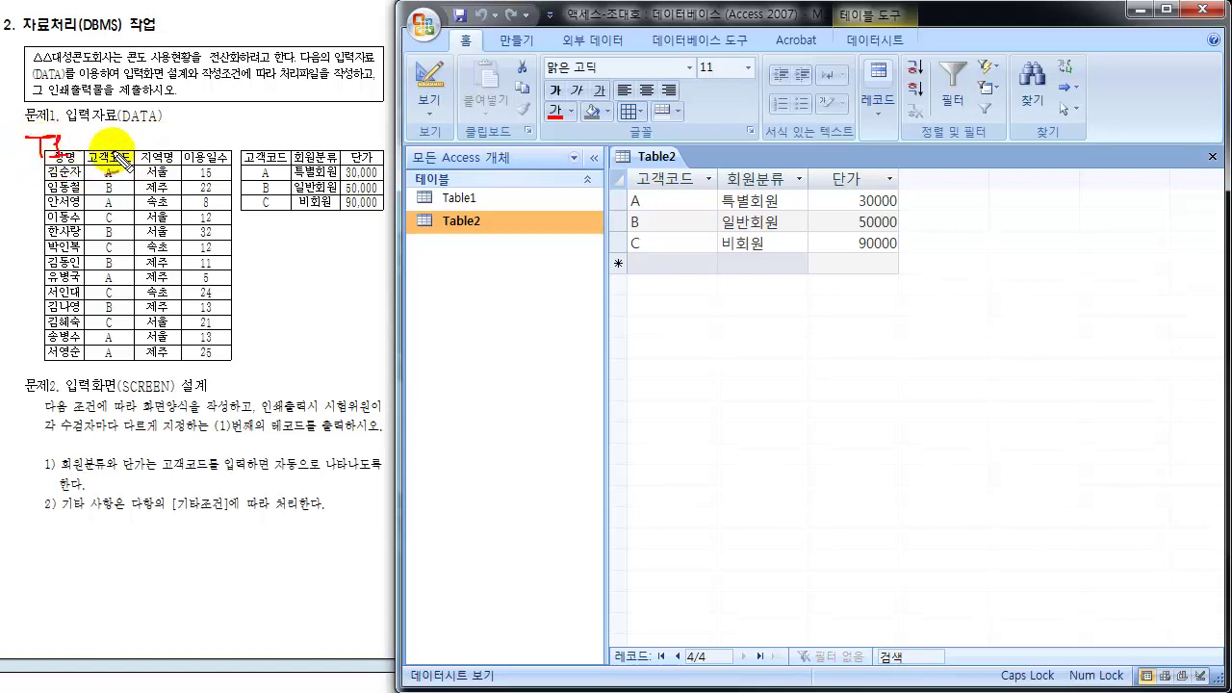
pyautogui.moveTo(237, 140); pyautogui.dragTo(261, 152)
pyautogui.moveTo(115, 98); pyautogui.dragTo(101, 96)
pyautogui.moveTo(57, 171)
pyautogui.mouseDown()
pyautogui.moveTo(37, 223)
pyautogui.moveTo(47, 354)
pyautogui.mouseUp()
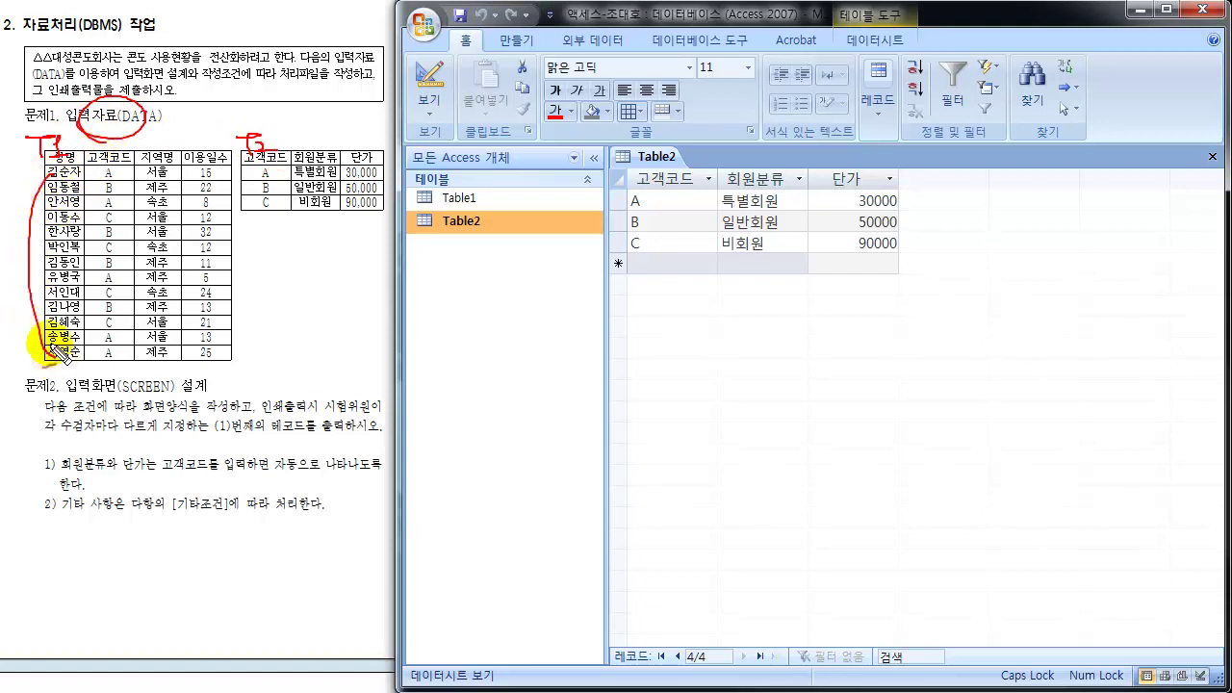
pyautogui.moveTo(242, 165); pyautogui.dragTo(246, 223)
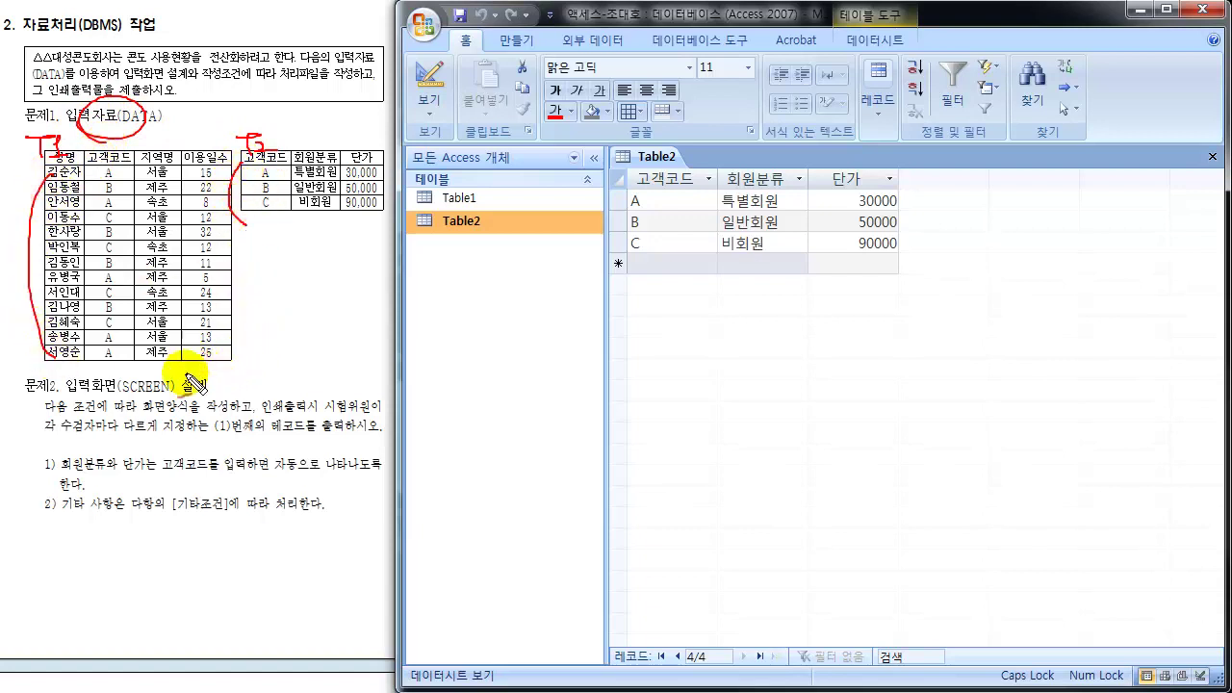
pyautogui.moveTo(50, 371)
pyautogui.mouseDown()
pyautogui.moveTo(130, 393)
pyautogui.moveTo(206, 396)
pyautogui.mouseUp()
pyautogui.moveTo(65, 416)
pyautogui.mouseDown()
pyautogui.moveTo(44, 429)
pyautogui.moveTo(41, 467)
pyautogui.moveTo(58, 524)
pyautogui.mouseUp()
pyautogui.moveTo(236, 525)
pyautogui.mouseDown()
pyautogui.moveTo(266, 542)
pyautogui.moveTo(256, 577)
pyautogui.mouseUp()
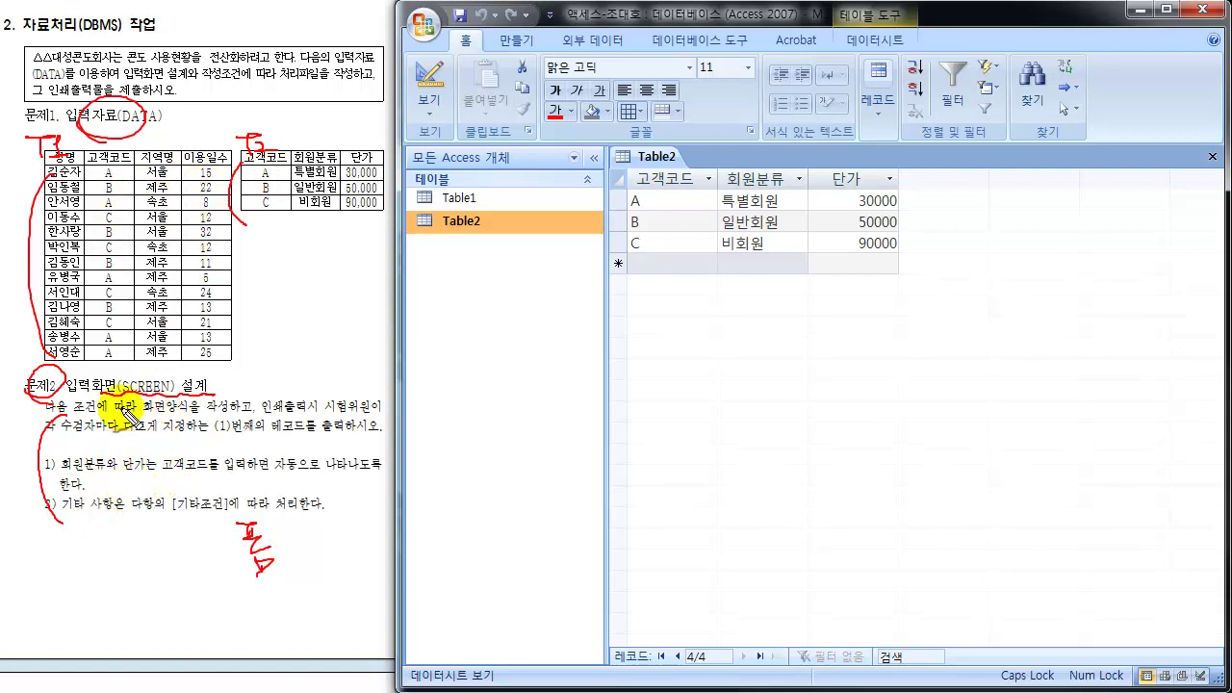
pyautogui.press('Escape')
pyautogui.click(205, 444)
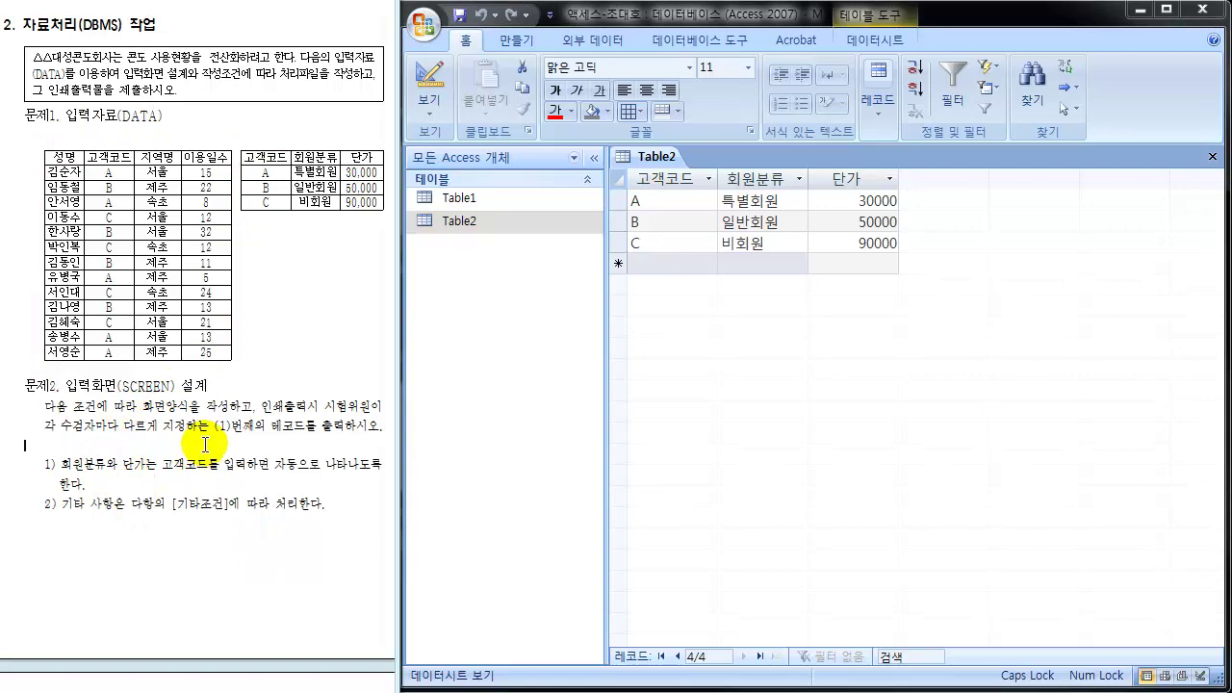
# Examine the 콘도 사용 현황 입력 form layout and the 문제3 processing conditions, separating the calculated fields from the sorting and summary items
pyautogui.scroll(-10, 205, 444)
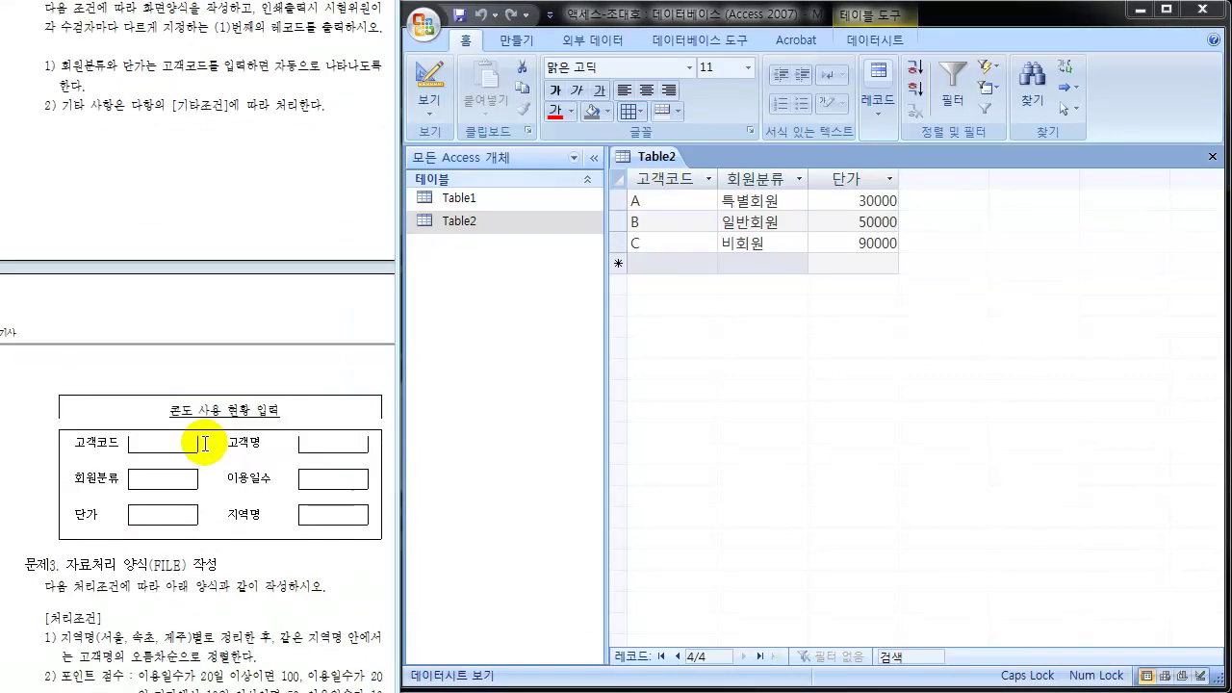
pyautogui.scroll(-4, 207, 444)
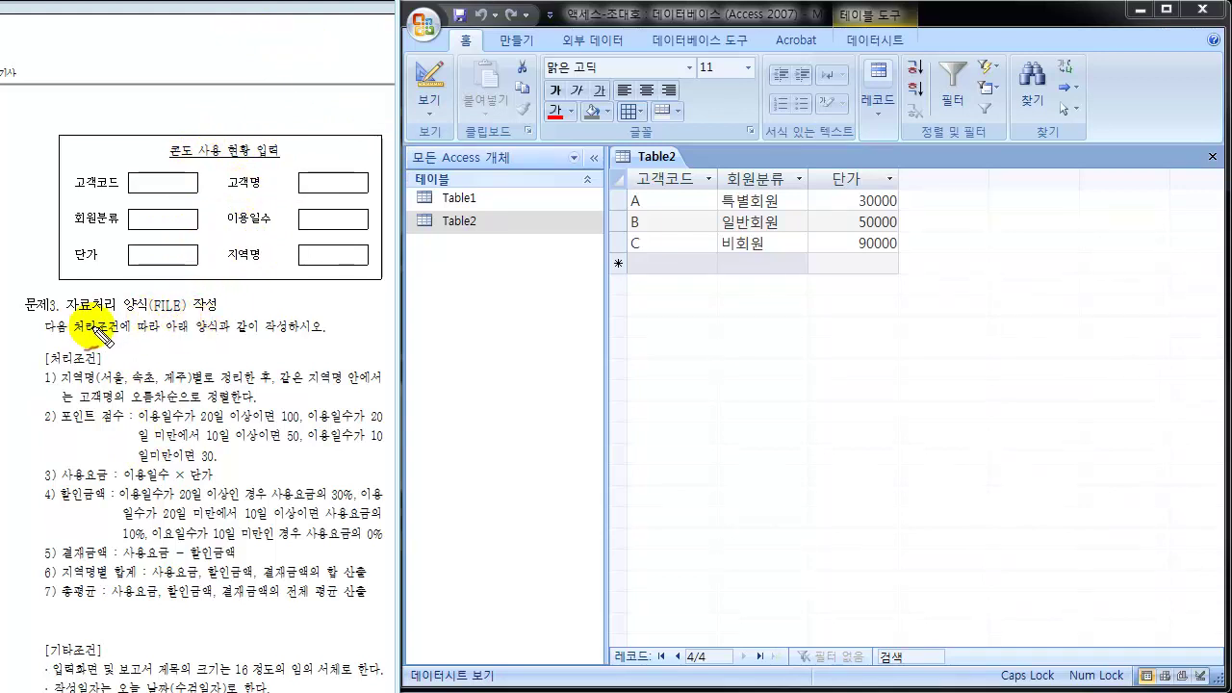
pyautogui.moveTo(75, 358)
pyautogui.mouseDown()
pyautogui.moveTo(96, 353)
pyautogui.moveTo(58, 349)
pyautogui.moveTo(73, 368)
pyautogui.moveTo(37, 378)
pyautogui.moveTo(44, 390)
pyautogui.mouseUp()
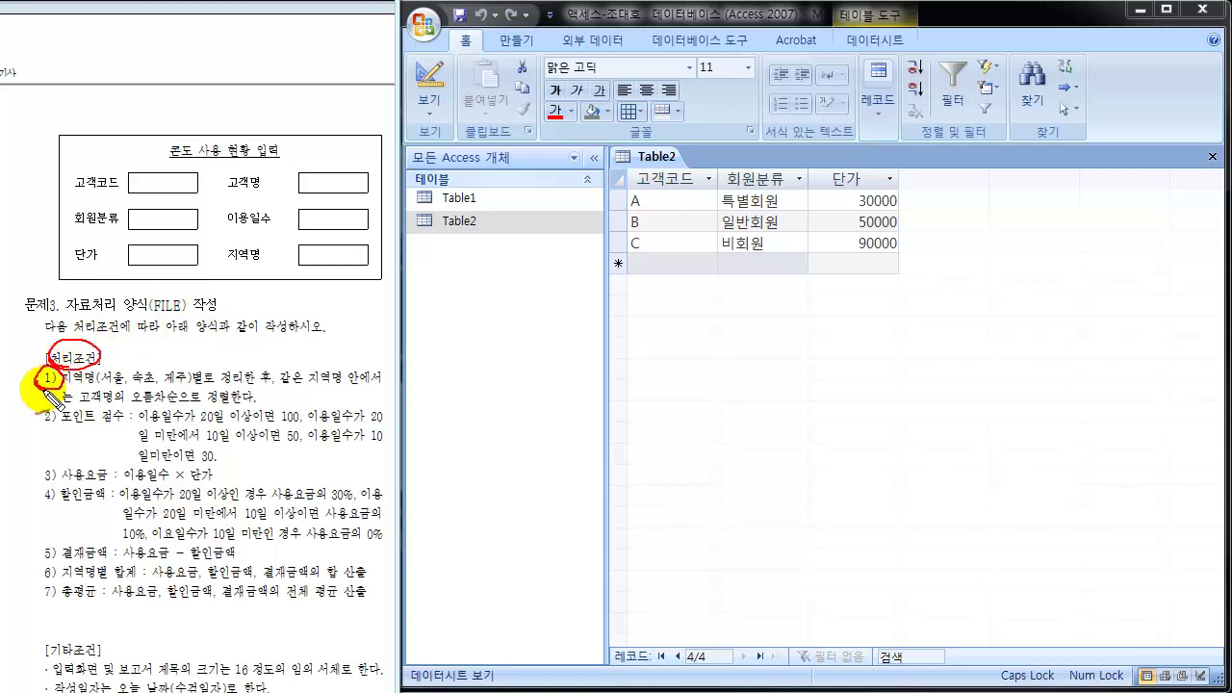
pyautogui.moveTo(52, 564)
pyautogui.mouseDown()
pyautogui.moveTo(34, 589)
pyautogui.moveTo(60, 599)
pyautogui.moveTo(46, 577)
pyautogui.mouseUp()
pyautogui.moveTo(36, 383)
pyautogui.mouseDown()
pyautogui.moveTo(23, 489)
pyautogui.moveTo(39, 572)
pyautogui.moveTo(24, 666)
pyautogui.moveTo(125, 631)
pyautogui.mouseUp()
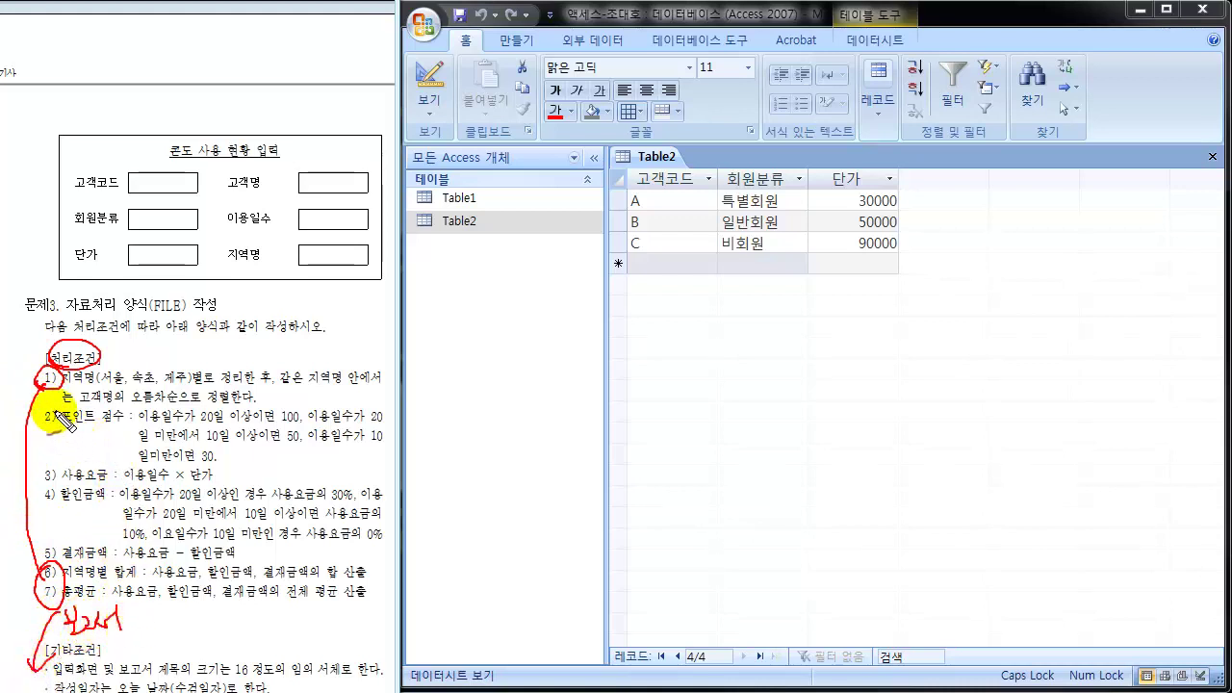
pyautogui.moveTo(69, 427)
pyautogui.mouseDown()
pyautogui.moveTo(66, 410)
pyautogui.moveTo(125, 408)
pyautogui.moveTo(96, 431)
pyautogui.mouseUp()
pyautogui.moveTo(62, 483)
pyautogui.mouseDown()
pyautogui.moveTo(108, 481)
pyautogui.moveTo(108, 524)
pyautogui.mouseUp()
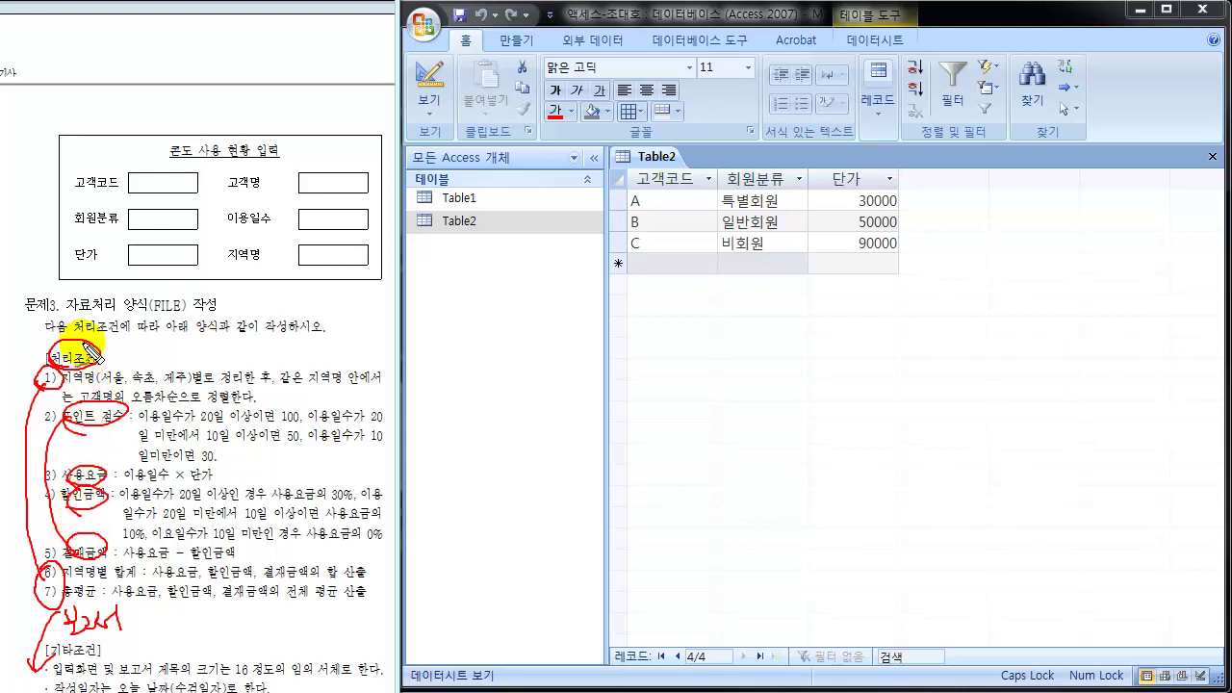
pyautogui.moveTo(90, 354)
pyautogui.mouseDown()
pyautogui.moveTo(54, 358)
pyautogui.moveTo(45, 380)
pyautogui.mouseUp()
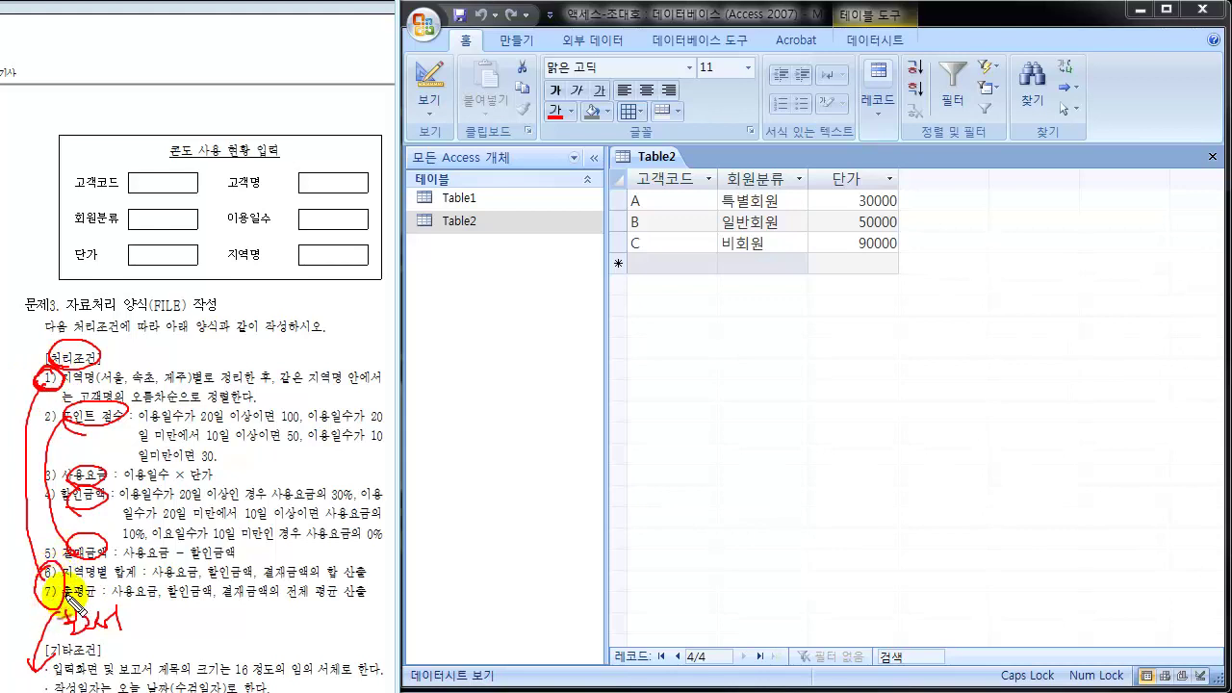
pyautogui.moveTo(71, 423); pyautogui.dragTo(70, 546)
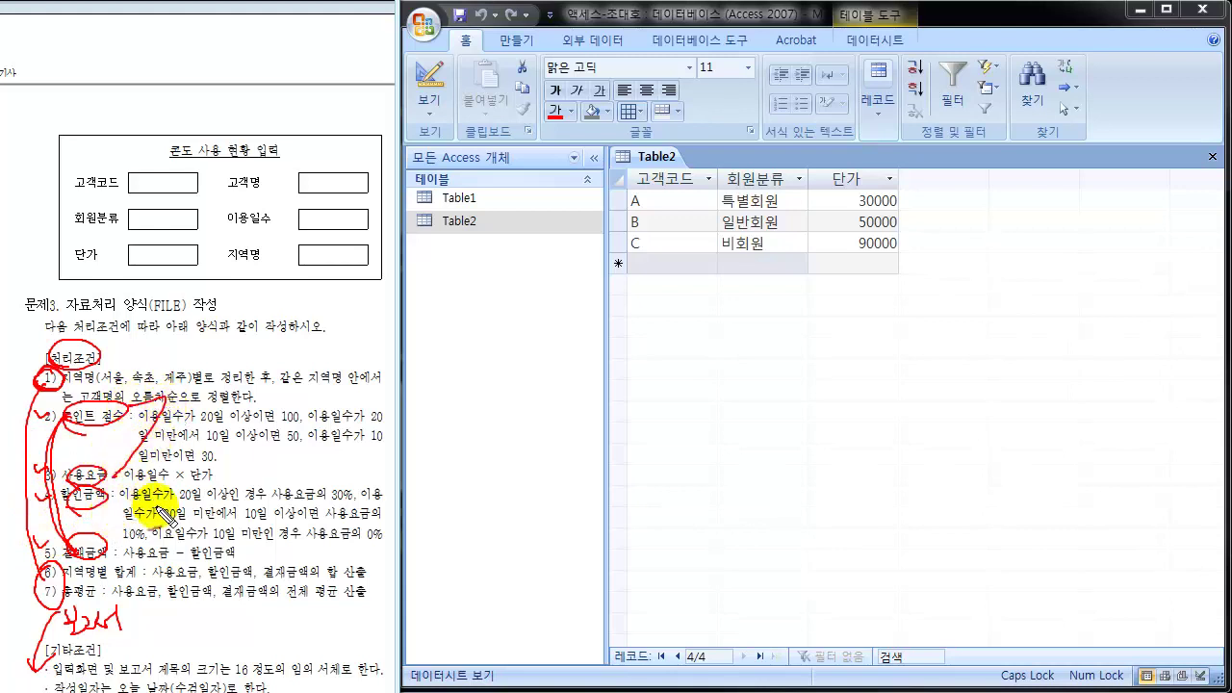
pyautogui.moveTo(343, 405); pyautogui.dragTo(341, 442)
pyautogui.moveTo(219, 467)
pyautogui.mouseDown()
pyautogui.moveTo(287, 510)
pyautogui.moveTo(279, 563)
pyautogui.mouseUp()
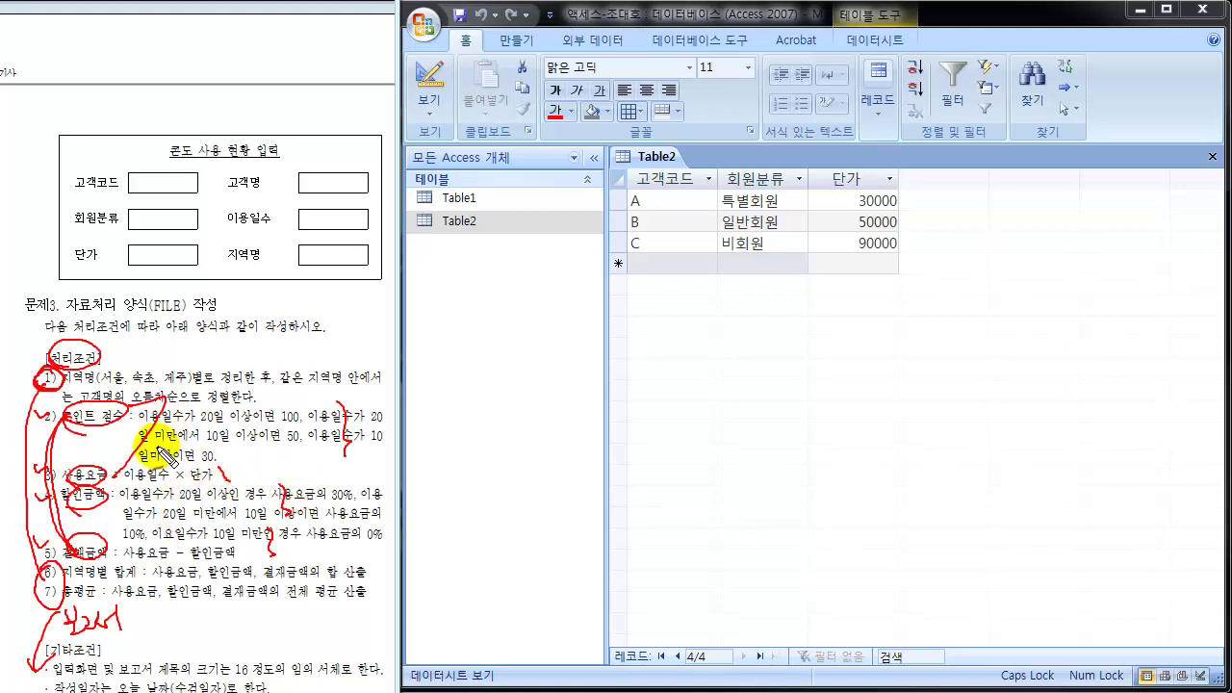
pyautogui.press('e')
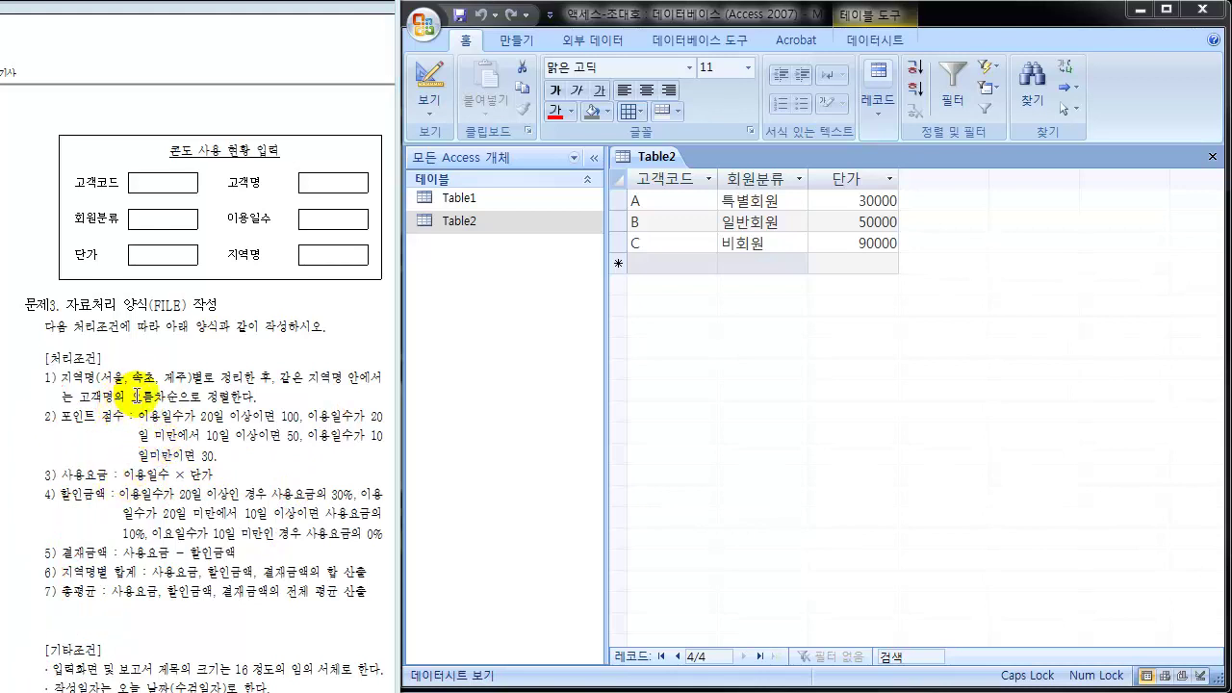
# Switch to the Access database and examine the available commands for creating tables, forms, reports and queries
pyautogui.click(473, 327)
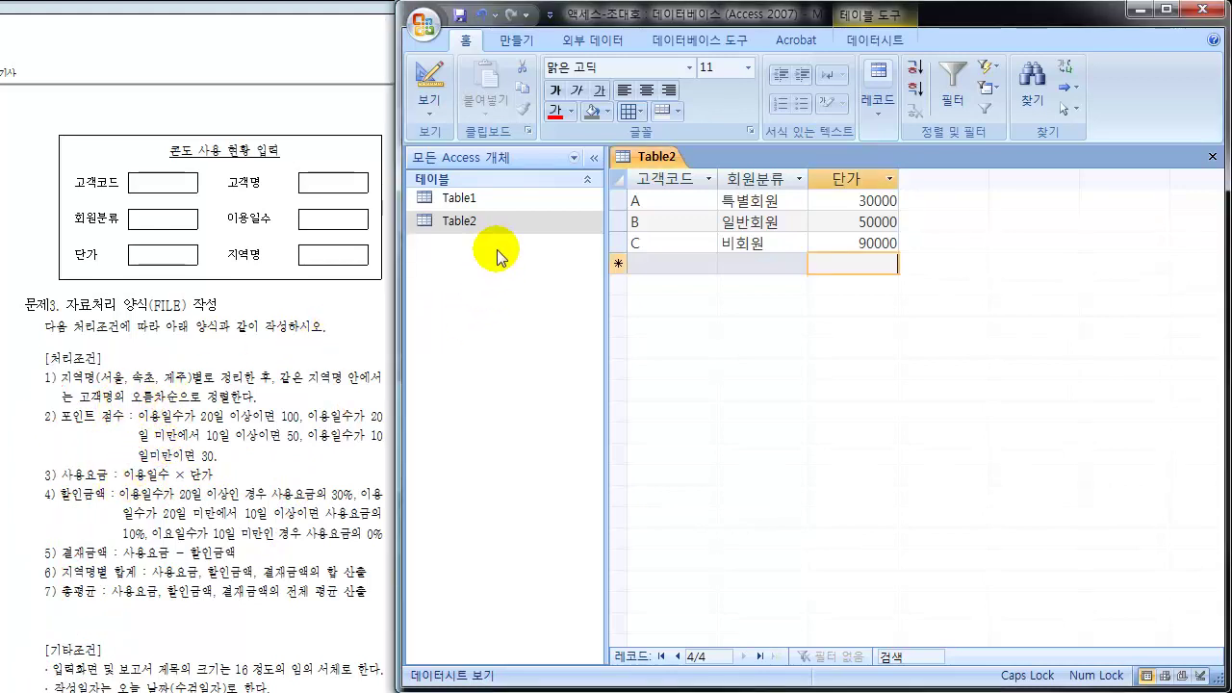
pyautogui.click(519, 42)
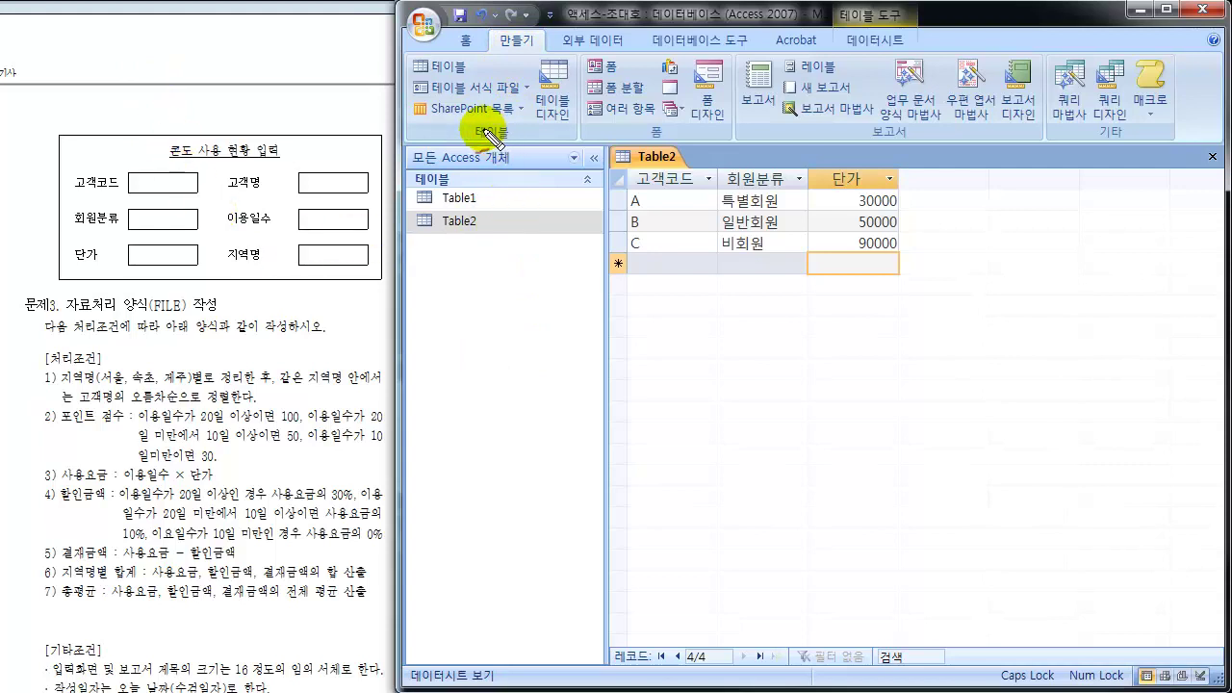
pyautogui.moveTo(503, 143)
pyautogui.mouseDown()
pyautogui.moveTo(481, 122)
pyautogui.moveTo(489, 132)
pyautogui.moveTo(515, 123)
pyautogui.mouseUp()
pyautogui.moveTo(577, 58); pyautogui.dragTo(576, 144)
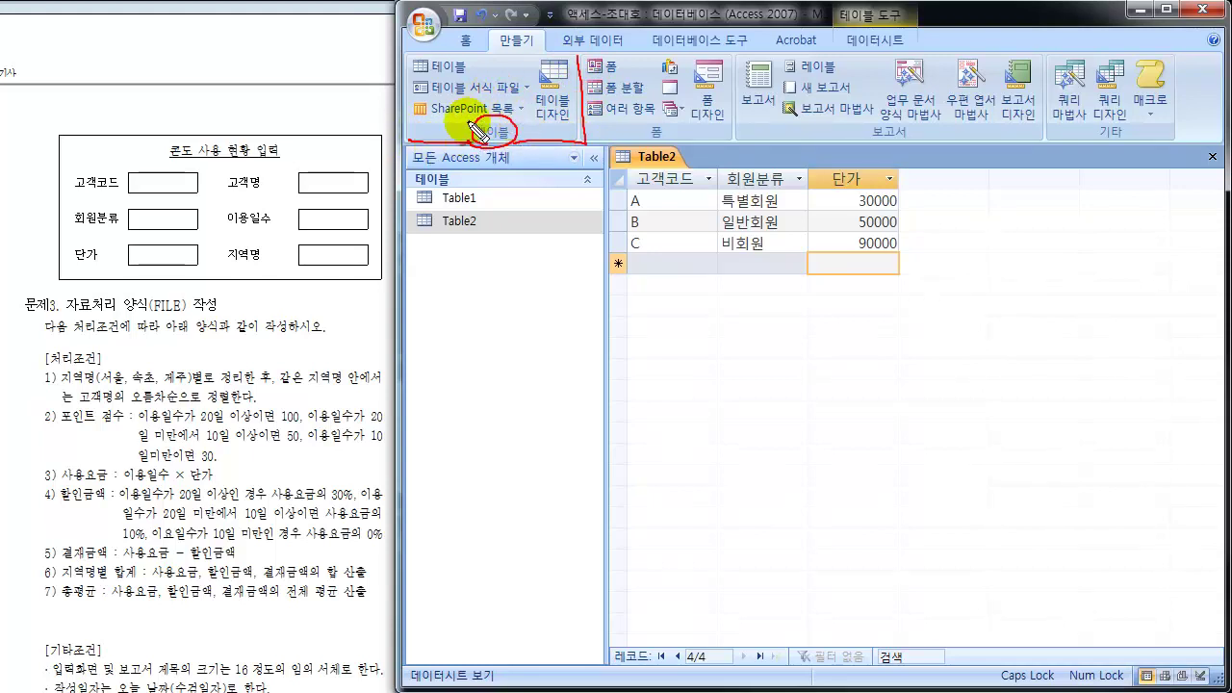
pyautogui.moveTo(578, 79); pyautogui.dragTo(546, 89)
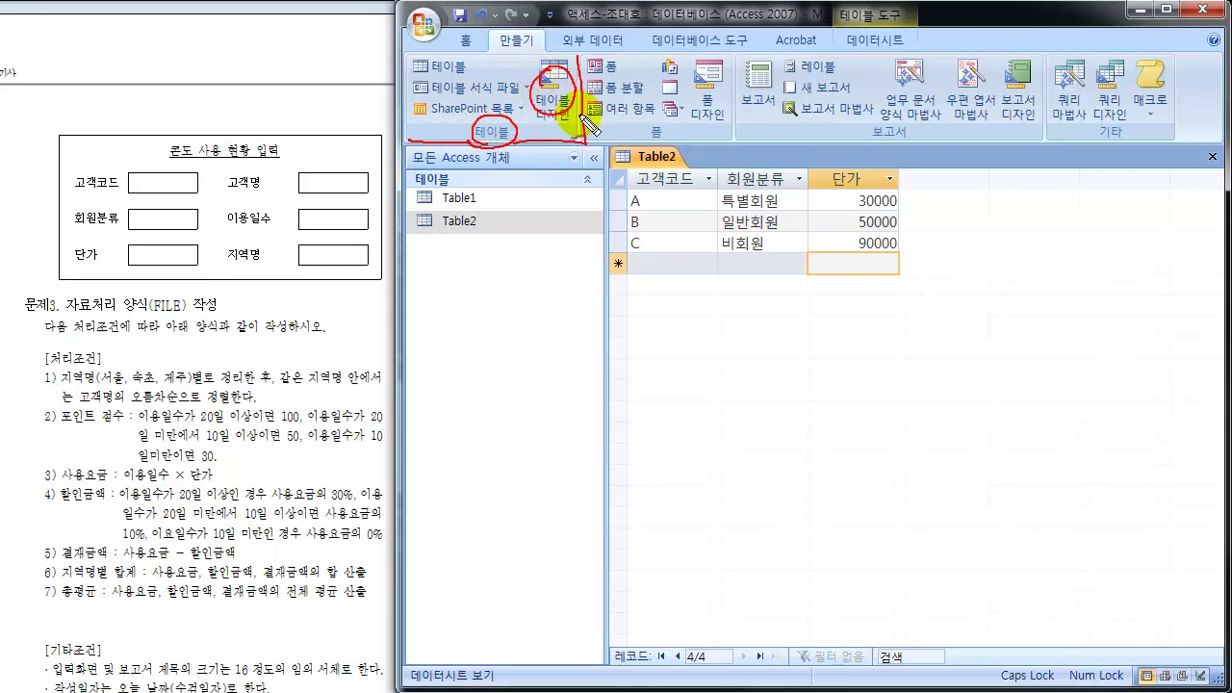
pyautogui.moveTo(598, 149)
pyautogui.mouseDown()
pyautogui.moveTo(710, 144)
pyautogui.moveTo(737, 106)
pyautogui.mouseUp()
pyautogui.moveTo(638, 138); pyautogui.dragTo(651, 124)
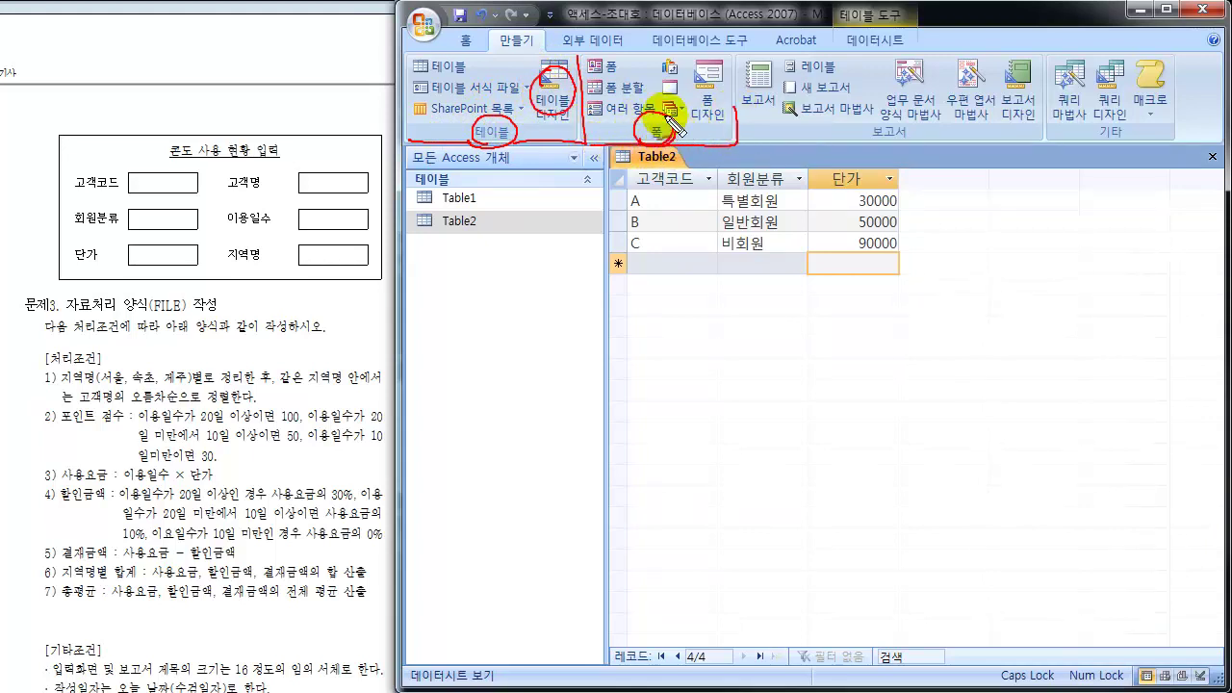
pyautogui.moveTo(587, 58); pyautogui.dragTo(587, 145)
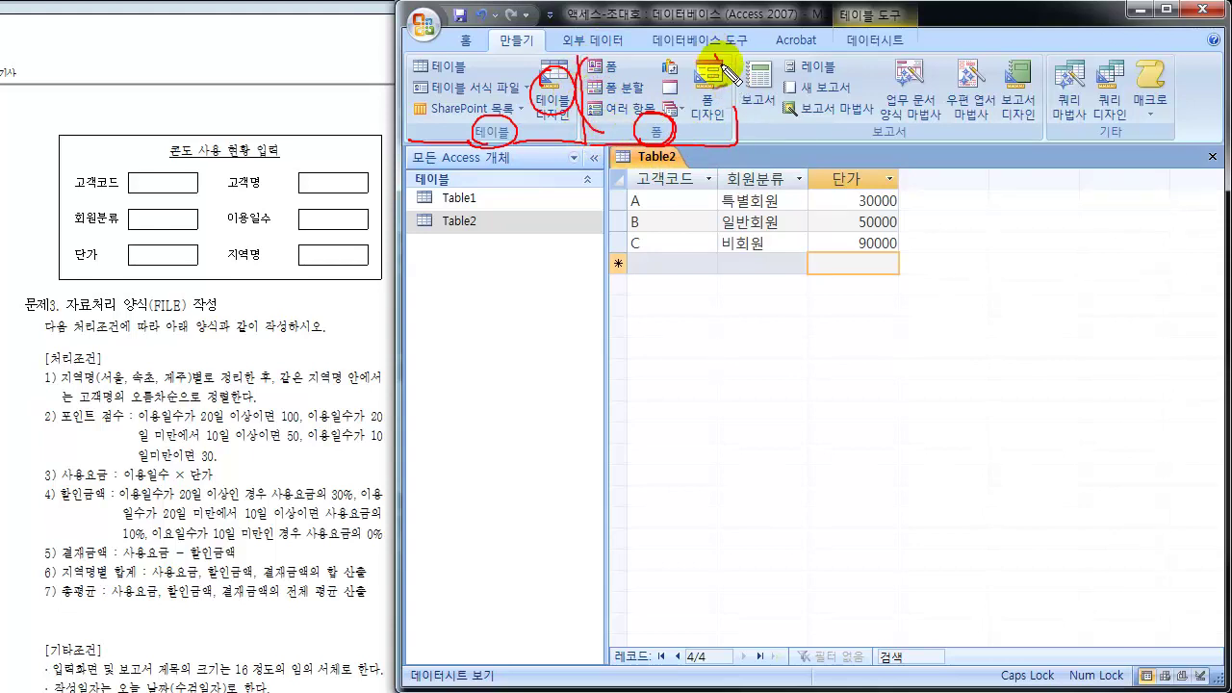
pyautogui.moveTo(712, 52); pyautogui.dragTo(731, 145)
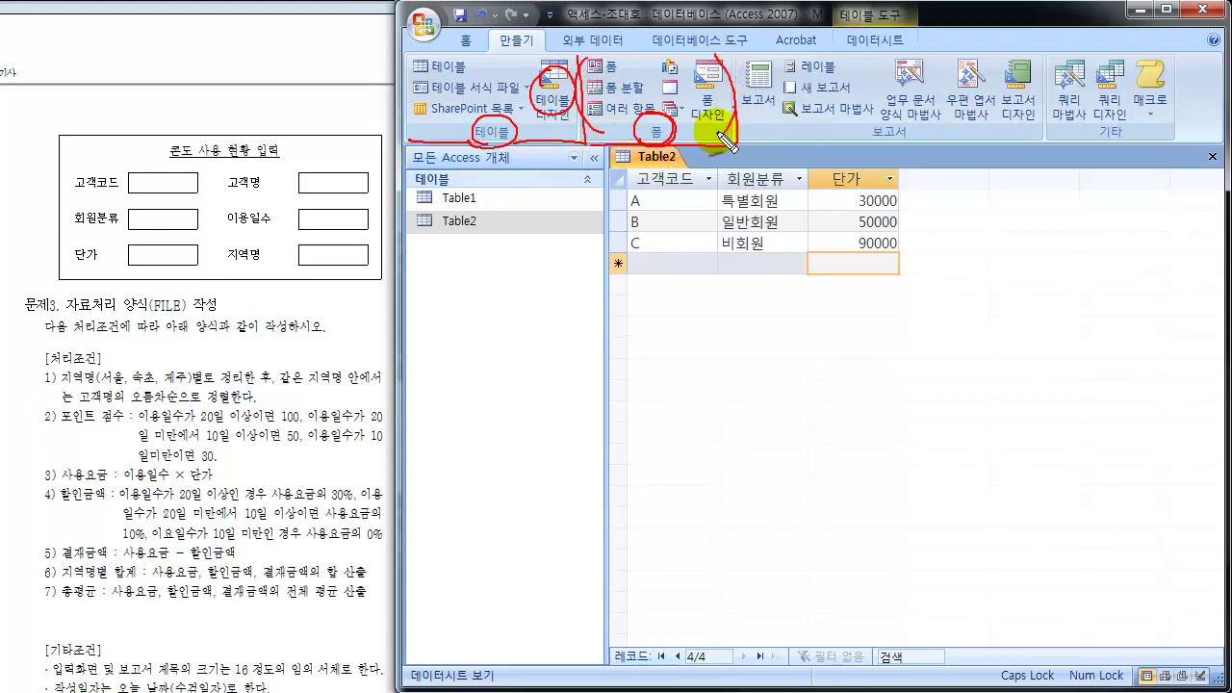
pyautogui.moveTo(864, 135)
pyautogui.mouseDown()
pyautogui.moveTo(875, 151)
pyautogui.moveTo(919, 120)
pyautogui.moveTo(864, 130)
pyautogui.mouseUp()
pyautogui.moveTo(751, 48); pyautogui.dragTo(737, 144)
pyautogui.moveTo(1008, 54); pyautogui.dragTo(1028, 142)
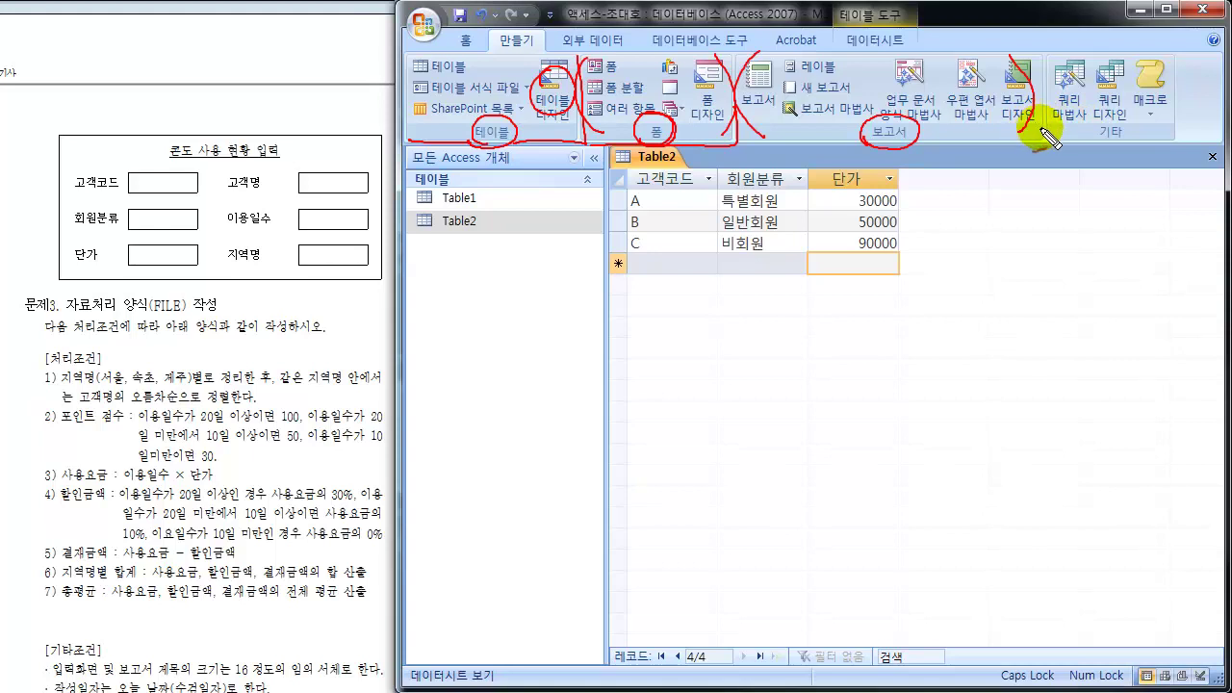
pyautogui.moveTo(1078, 138)
pyautogui.mouseDown()
pyautogui.moveTo(1131, 135)
pyautogui.moveTo(1103, 154)
pyautogui.moveTo(1112, 145)
pyautogui.mouseUp()
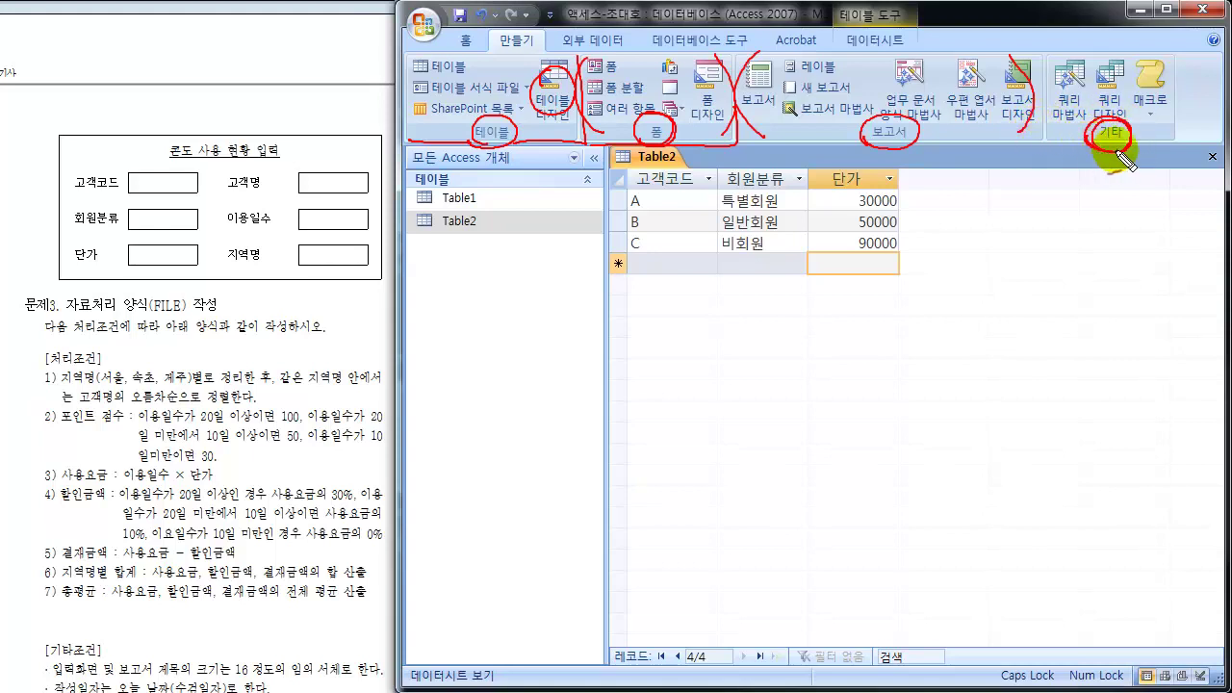
pyautogui.moveTo(1063, 40)
pyautogui.mouseDown()
pyautogui.moveTo(1064, 59)
pyautogui.moveTo(1075, 42)
pyautogui.moveTo(1121, 44)
pyautogui.mouseUp()
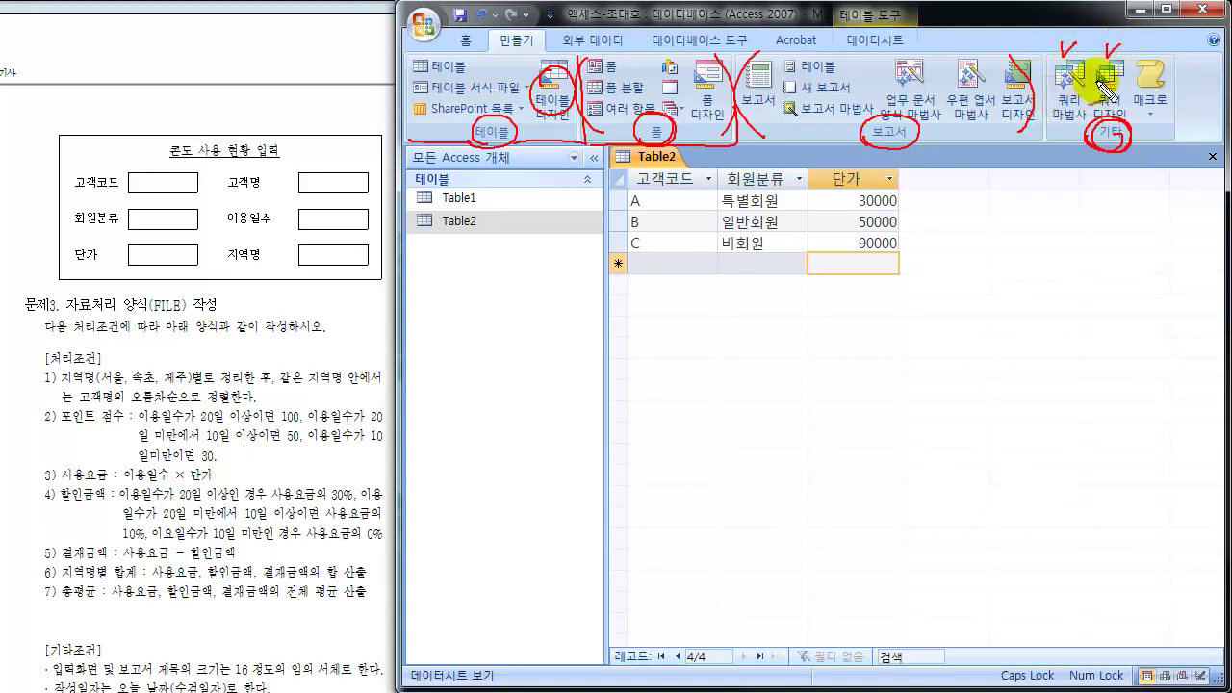
pyautogui.moveTo(1114, 60)
pyautogui.mouseDown()
pyautogui.moveTo(1097, 69)
pyautogui.moveTo(1107, 135)
pyautogui.moveTo(1130, 113)
pyautogui.moveTo(1108, 83)
pyautogui.mouseUp()
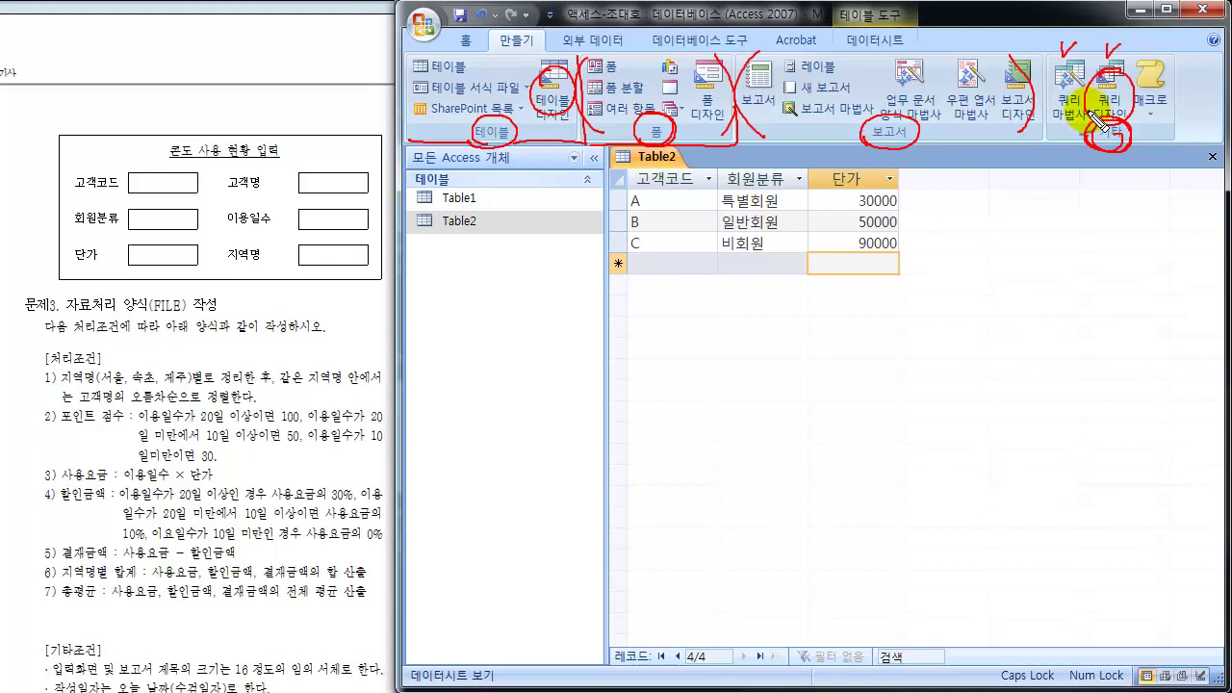
pyautogui.moveTo(1039, 151); pyautogui.dragTo(1069, 123)
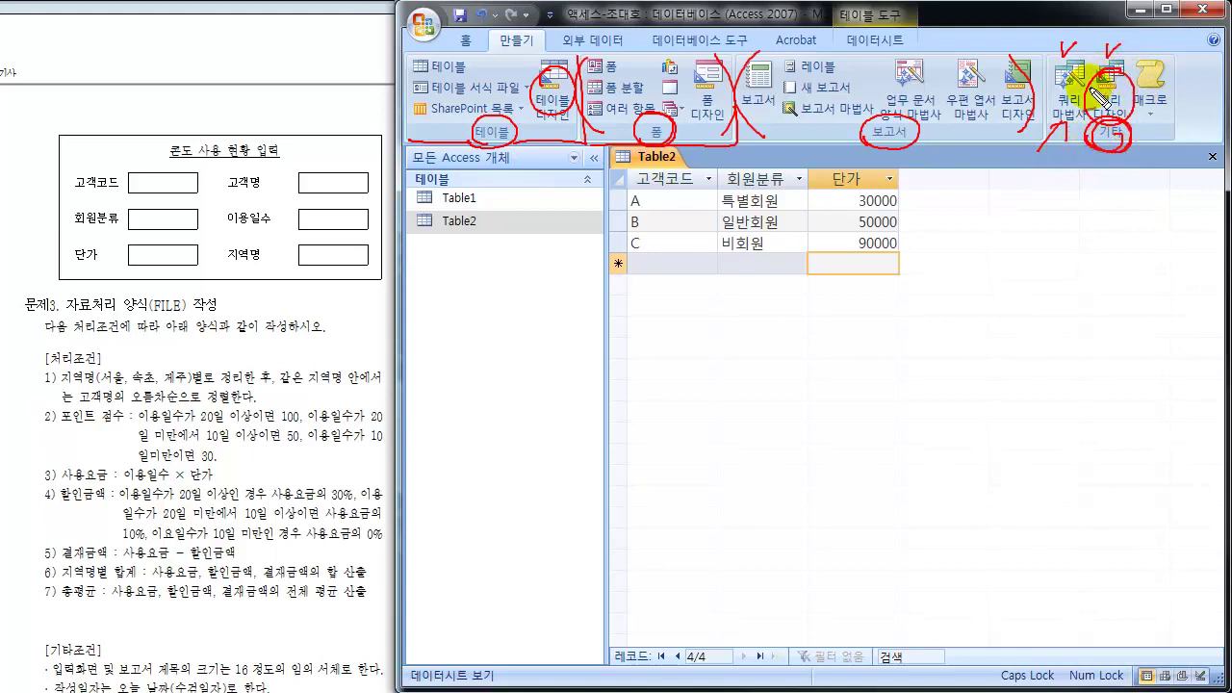
pyautogui.moveTo(1105, 139)
pyautogui.mouseDown()
pyautogui.moveTo(1076, 101)
pyautogui.moveTo(1114, 62)
pyautogui.moveTo(1147, 69)
pyautogui.moveTo(1140, 92)
pyautogui.moveTo(1179, 113)
pyautogui.mouseUp()
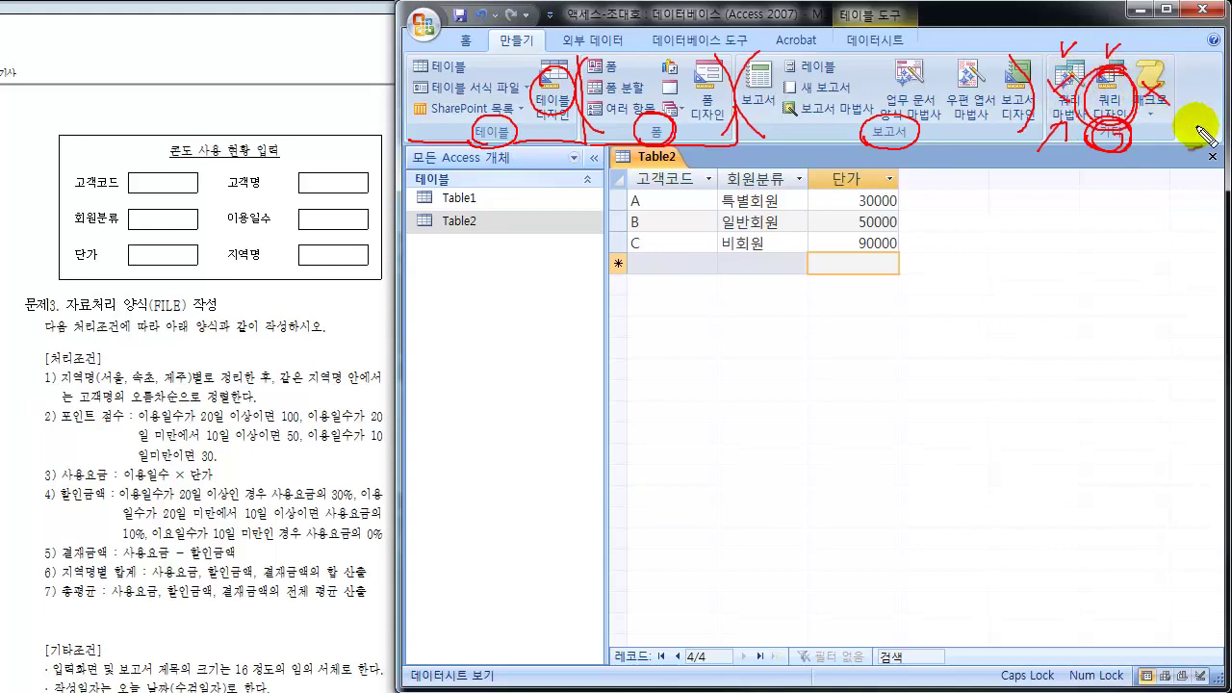
pyautogui.press('Escape')
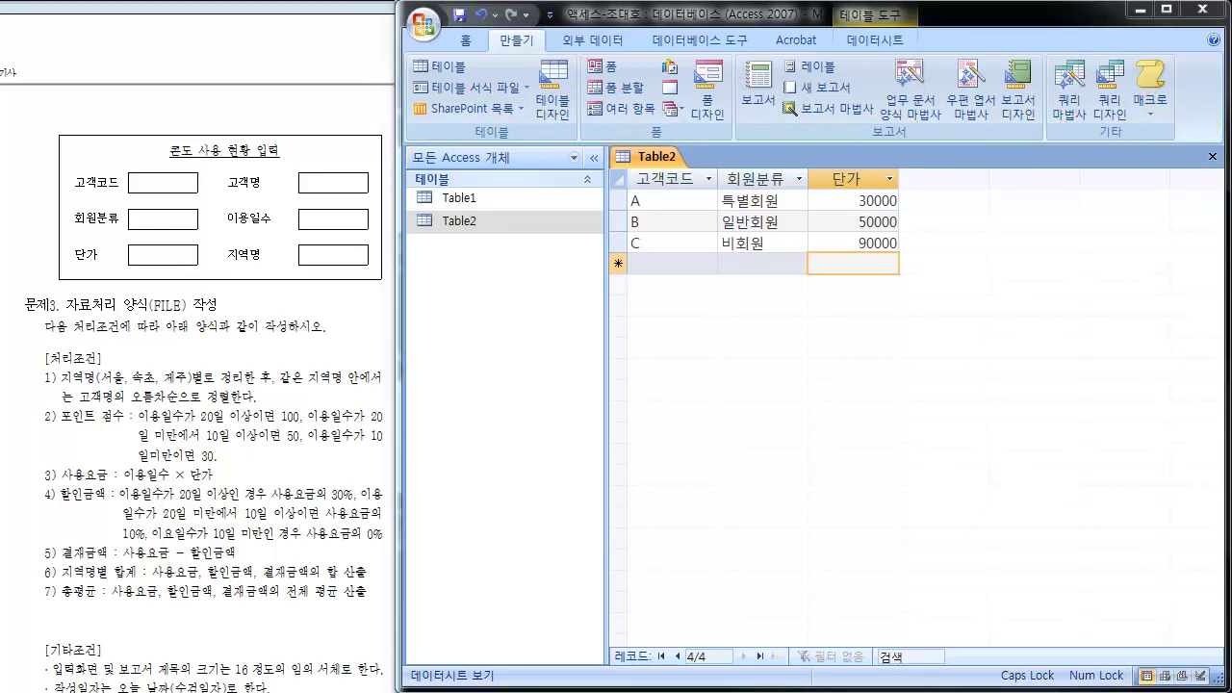
# Create a new query in Design view and add Table1 and Table2 to it
pyautogui.click(1109, 92)
pyautogui.moveTo(852, 444); pyautogui.dragTo(309, 296)
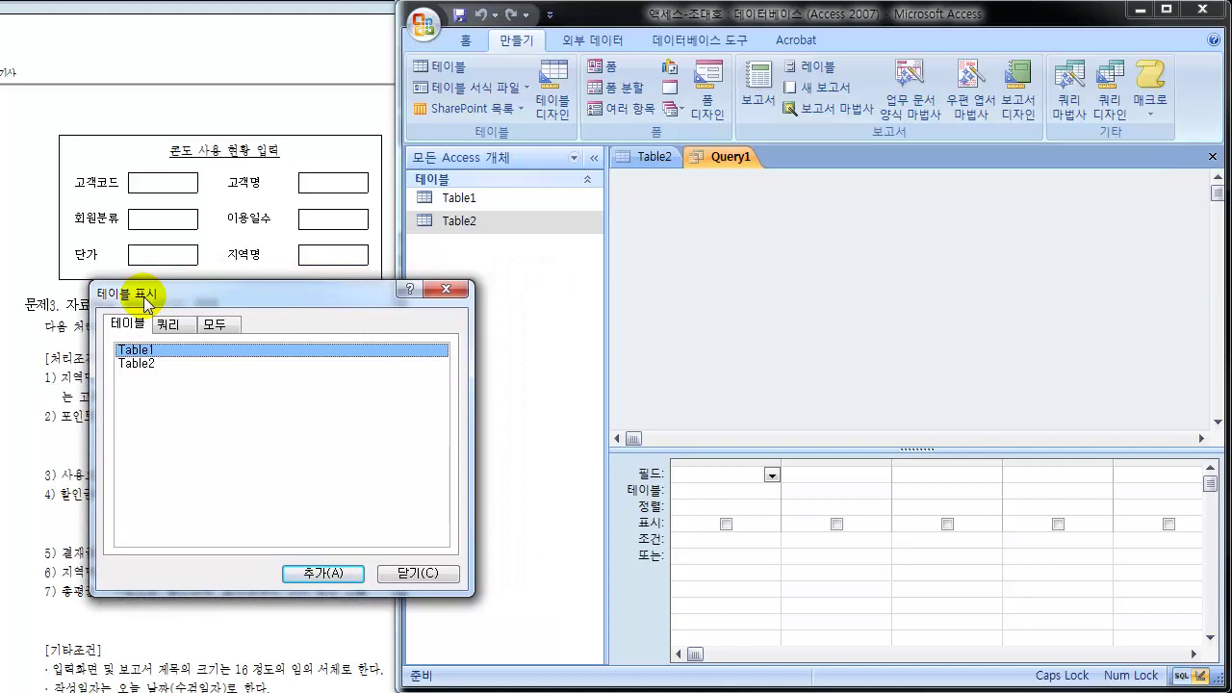
pyautogui.click(144, 363)
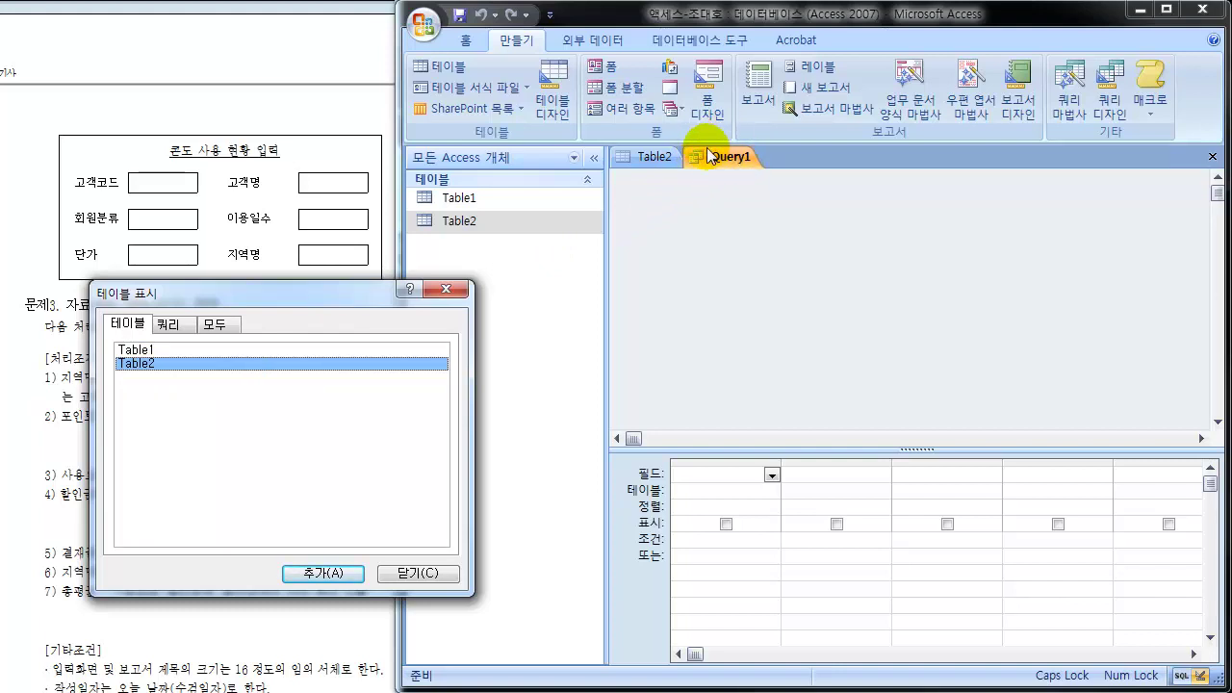
pyautogui.click(149, 350)
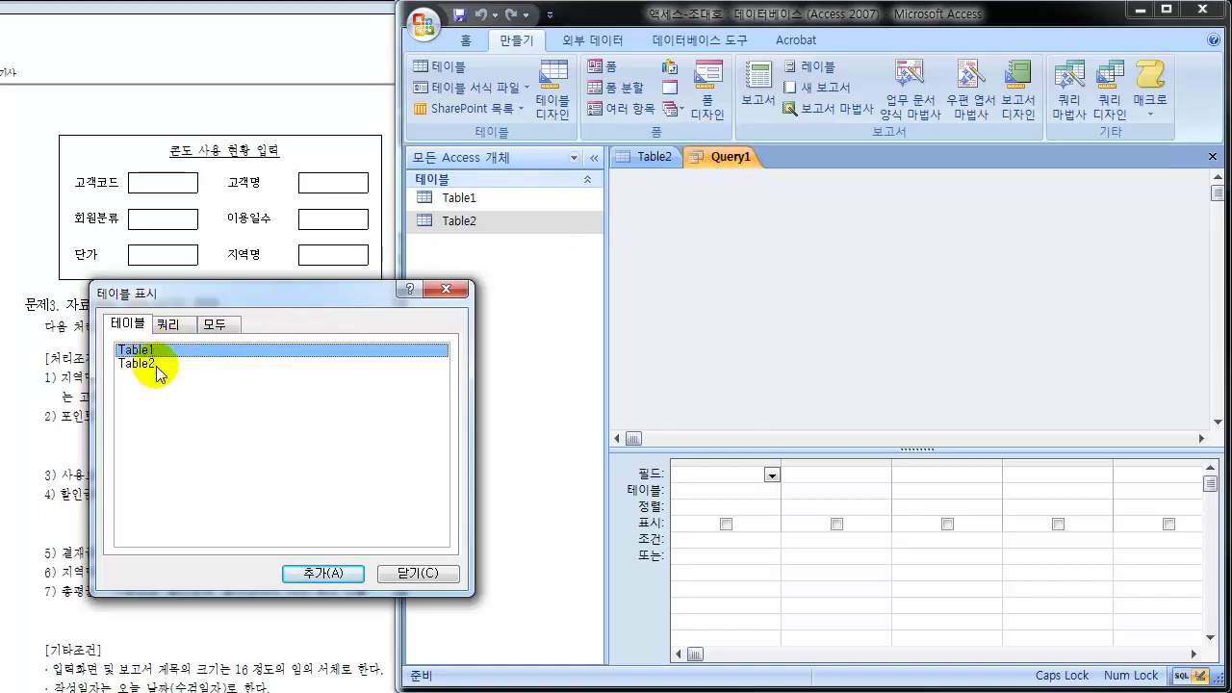
pyautogui.click(336, 572)
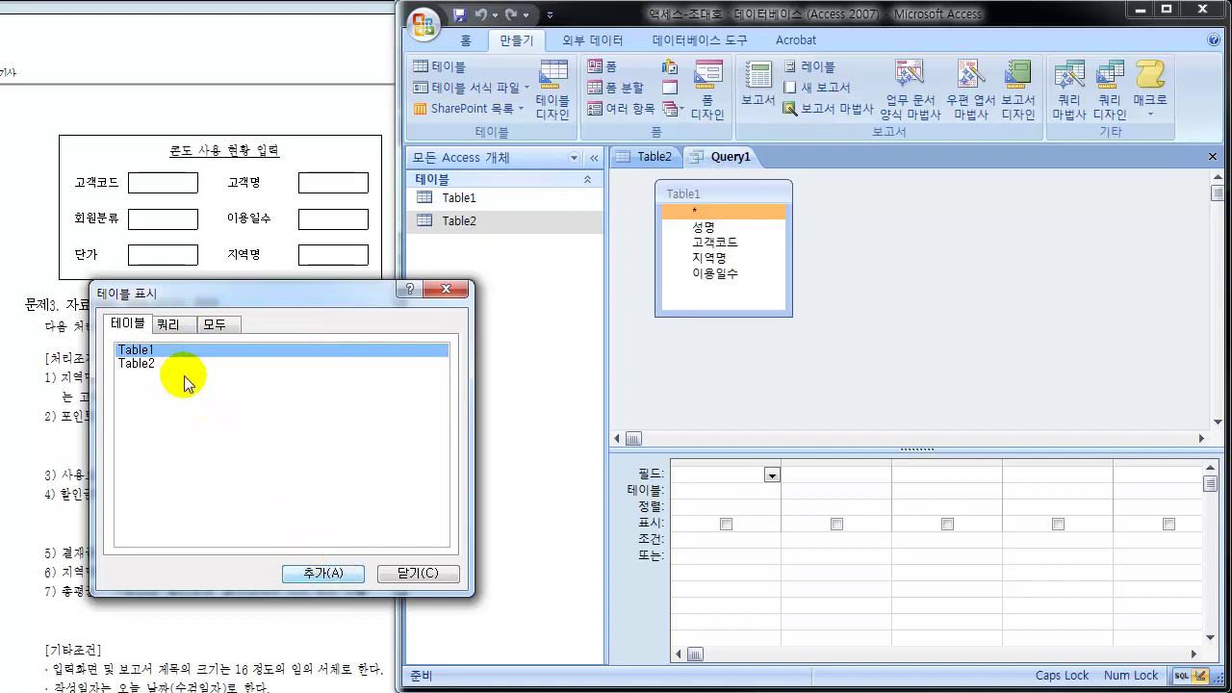
pyautogui.click(130, 363)
pyautogui.click(321, 573)
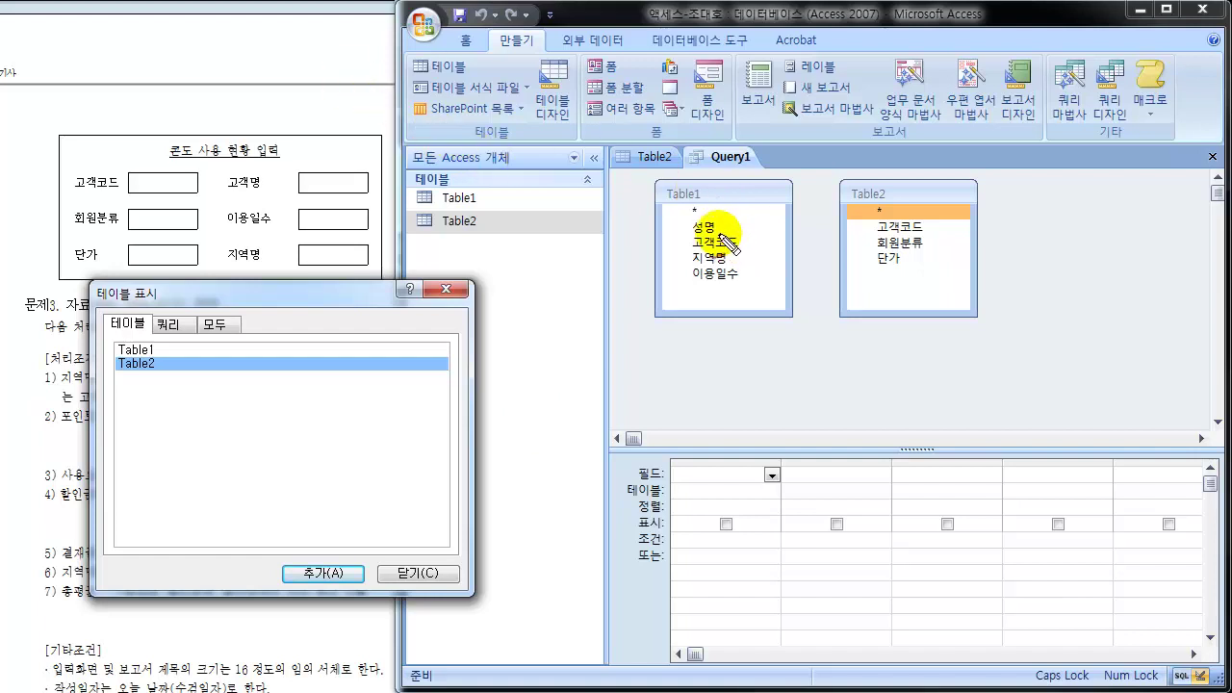
pyautogui.moveTo(661, 199)
pyautogui.mouseDown()
pyautogui.moveTo(707, 186)
pyautogui.moveTo(664, 198)
pyautogui.mouseUp()
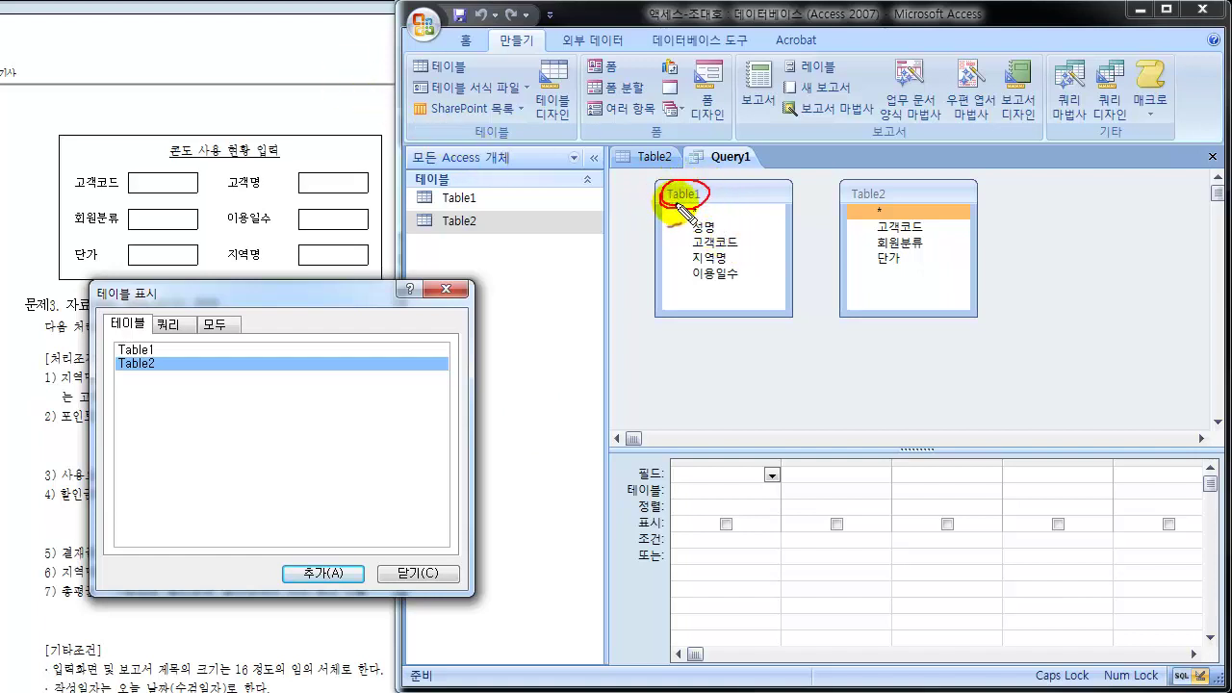
pyautogui.moveTo(847, 195)
pyautogui.mouseDown()
pyautogui.moveTo(871, 212)
pyautogui.moveTo(886, 181)
pyautogui.moveTo(854, 214)
pyautogui.mouseUp()
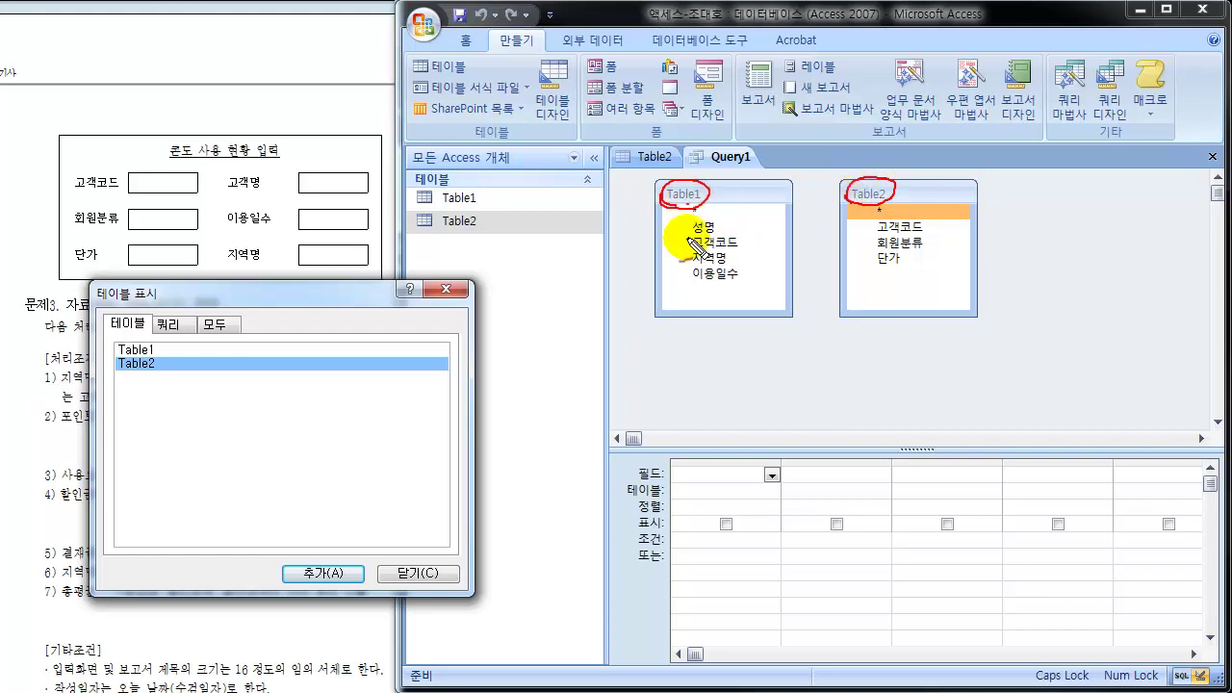
# Check the field lists of Table1 and Table2 in the query and close the 테이블 표시 dialog
pyautogui.moveTo(686, 229); pyautogui.dragTo(680, 275)
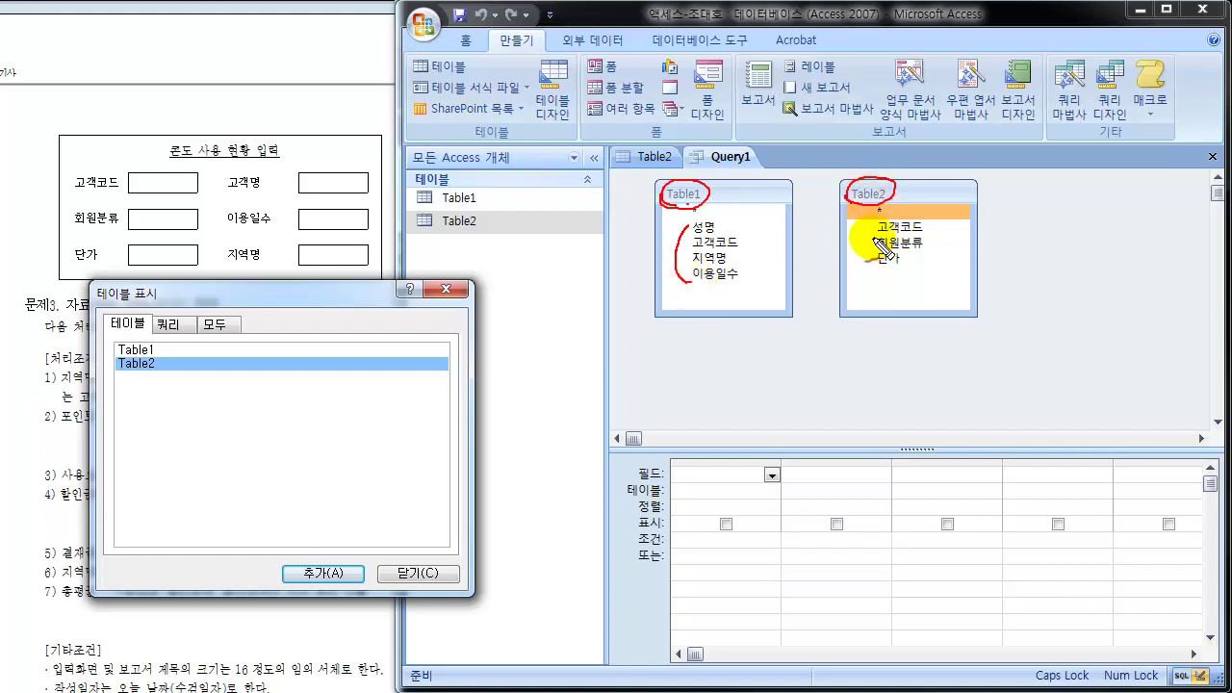
pyautogui.moveTo(873, 227); pyautogui.dragTo(867, 261)
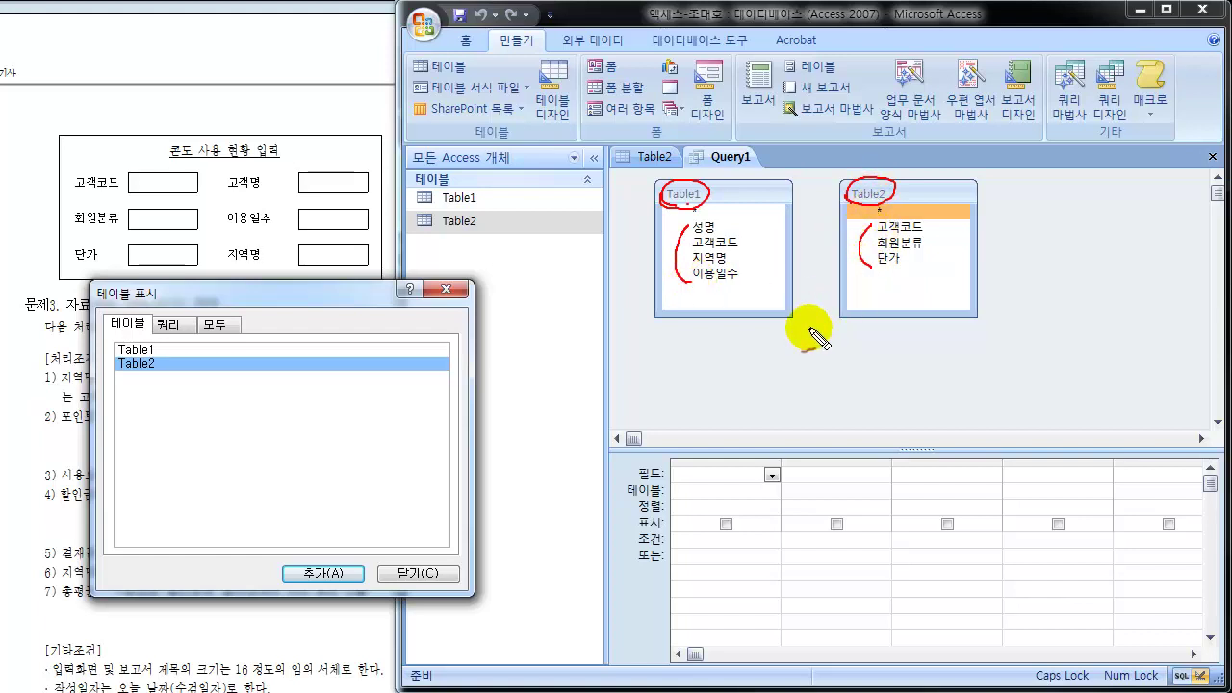
pyautogui.press('Escape')
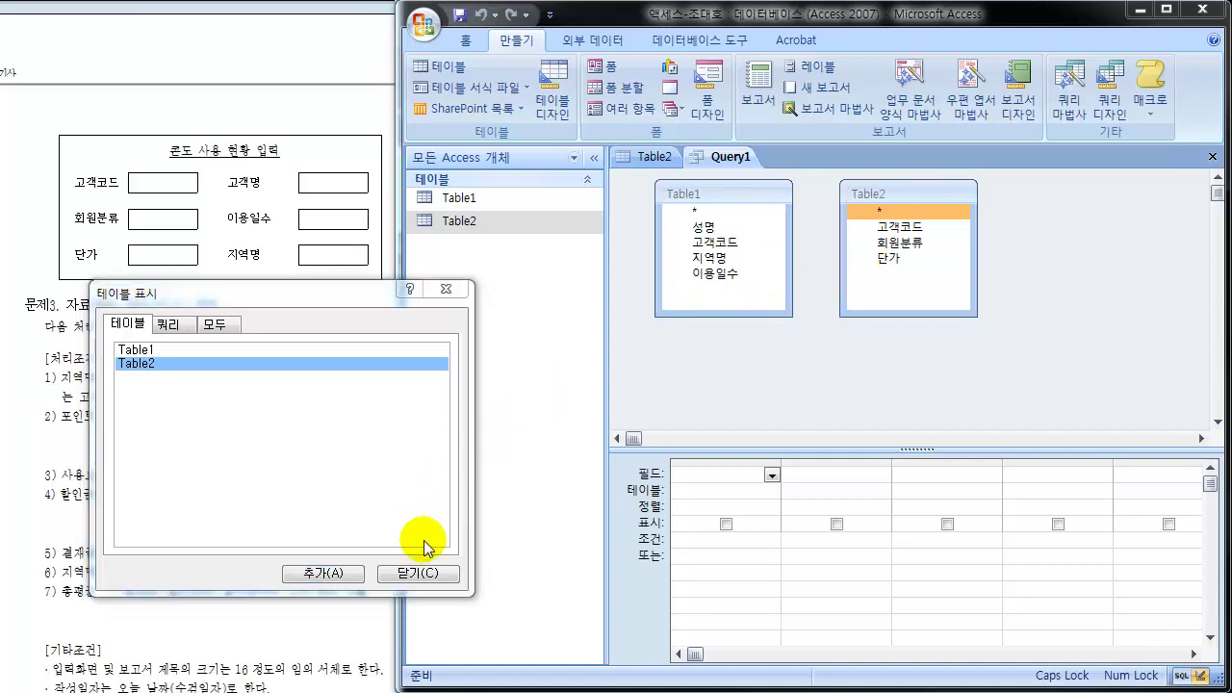
pyautogui.click(416, 573)
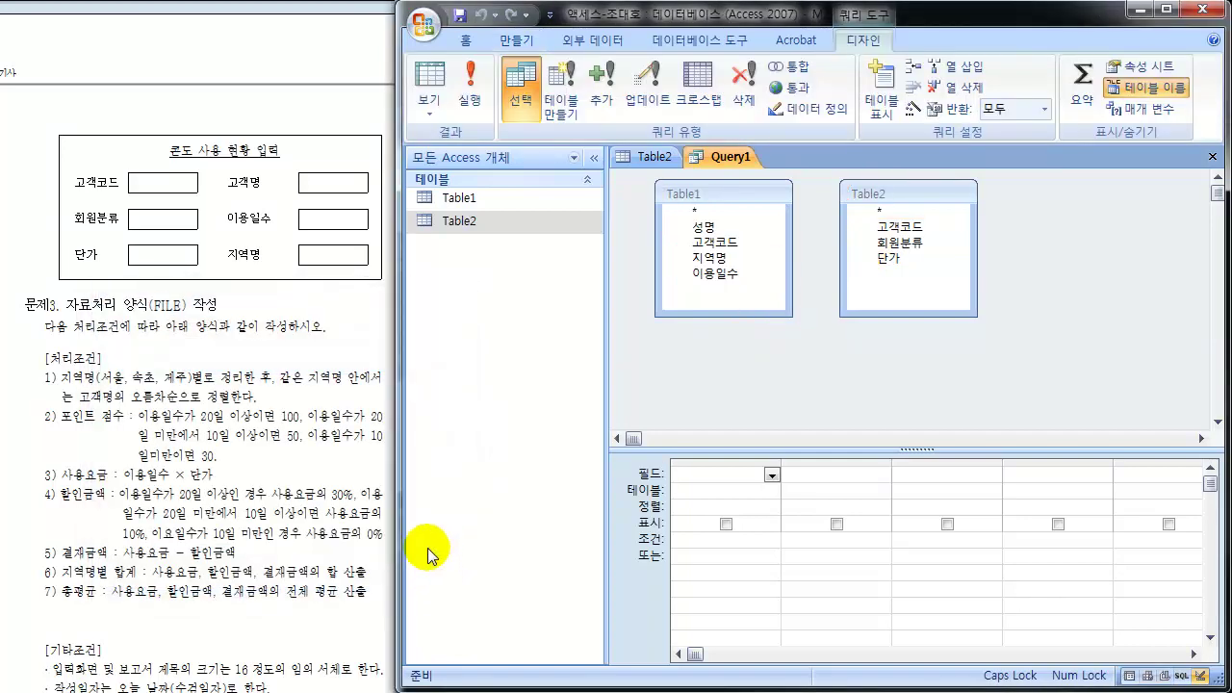
# Compare the two 문제1 input data tables on the exam sheet with the Table1 and Table2 field lists in Query1
pyautogui.scroll(10, 270, 366)
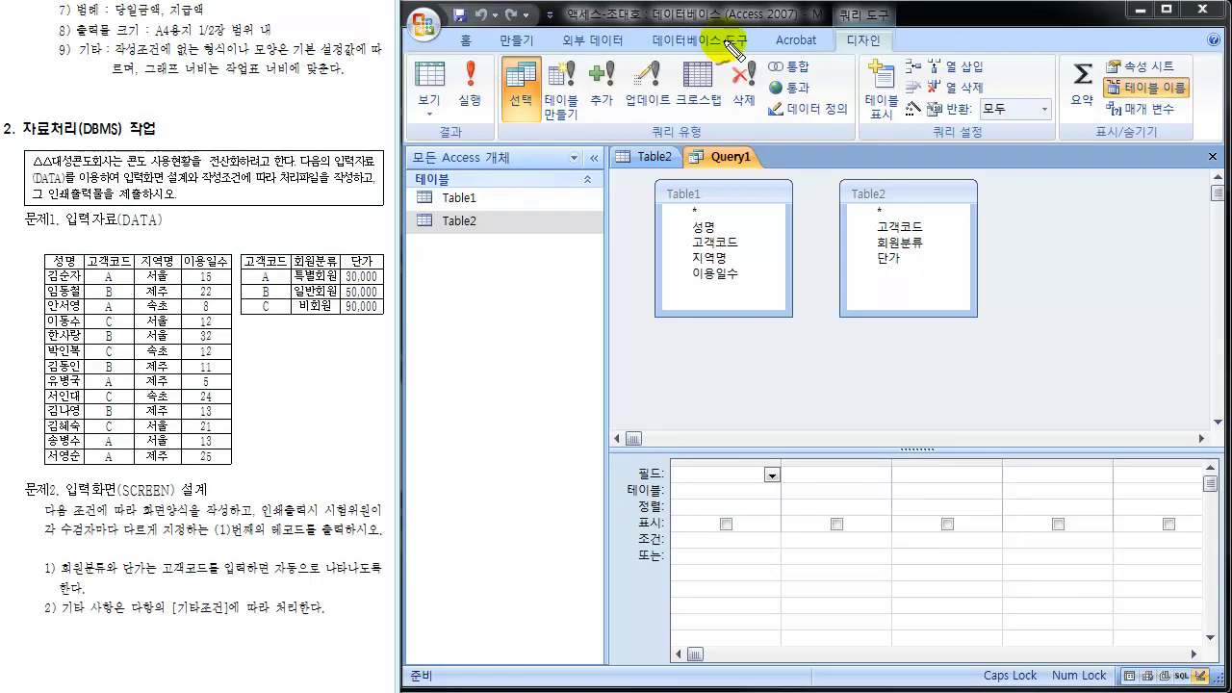
pyautogui.moveTo(688, 179)
pyautogui.mouseDown()
pyautogui.moveTo(660, 193)
pyautogui.moveTo(703, 184)
pyautogui.moveTo(685, 265)
pyautogui.moveTo(698, 291)
pyautogui.mouseUp()
pyautogui.moveTo(62, 252)
pyautogui.mouseDown()
pyautogui.moveTo(47, 269)
pyautogui.moveTo(79, 254)
pyautogui.moveTo(90, 272)
pyautogui.moveTo(127, 252)
pyautogui.moveTo(142, 267)
pyautogui.moveTo(177, 254)
pyautogui.moveTo(185, 270)
pyautogui.mouseUp()
pyautogui.moveTo(185, 269); pyautogui.dragTo(231, 254)
pyautogui.moveTo(43, 298)
pyautogui.mouseDown()
pyautogui.moveTo(41, 336)
pyautogui.moveTo(77, 452)
pyautogui.mouseUp()
pyautogui.moveTo(60, 248); pyautogui.dragTo(134, 229)
pyautogui.moveTo(159, 237); pyautogui.dragTo(233, 223)
pyautogui.moveTo(875, 217)
pyautogui.mouseDown()
pyautogui.moveTo(926, 224)
pyautogui.moveTo(872, 235)
pyautogui.moveTo(883, 259)
pyautogui.moveTo(872, 257)
pyautogui.moveTo(895, 252)
pyautogui.mouseUp()
pyautogui.moveTo(248, 251); pyautogui.dragTo(337, 243)
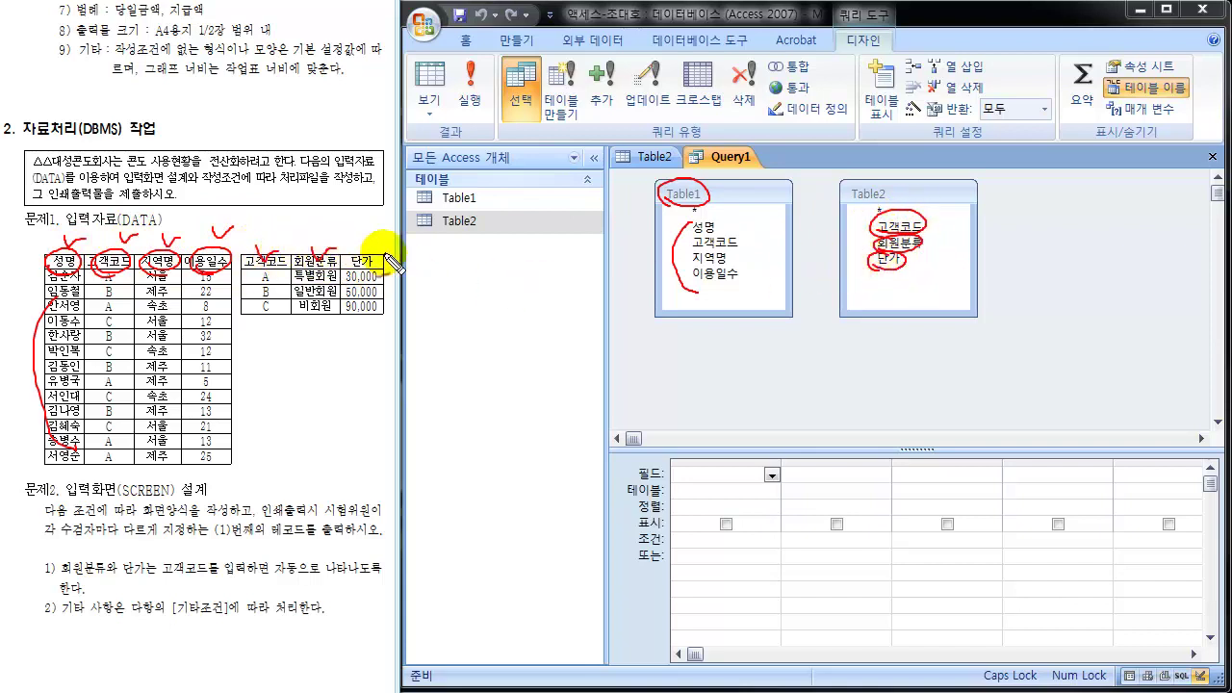
pyautogui.moveTo(651, 187); pyautogui.dragTo(674, 207)
pyautogui.moveTo(854, 197)
pyautogui.mouseDown()
pyautogui.moveTo(859, 181)
pyautogui.moveTo(835, 190)
pyautogui.mouseUp()
pyautogui.moveTo(738, 166)
pyautogui.mouseDown()
pyautogui.moveTo(735, 145)
pyautogui.moveTo(743, 170)
pyautogui.mouseUp()
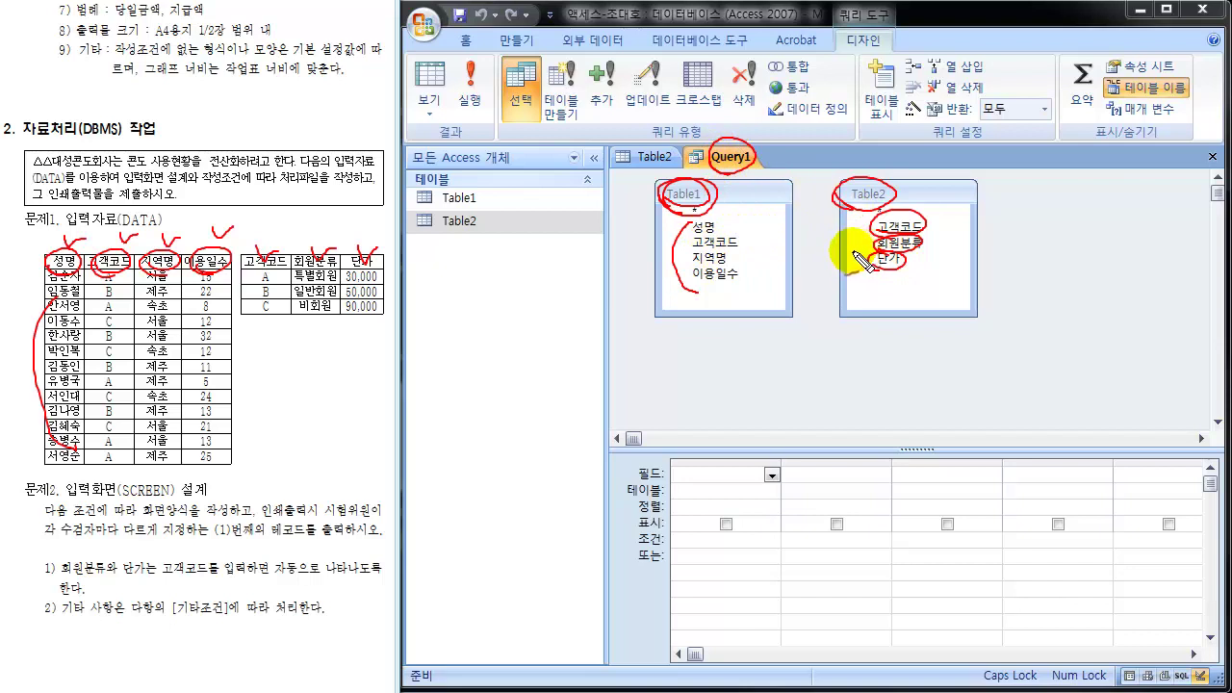
pyautogui.moveTo(853, 260); pyautogui.dragTo(874, 252)
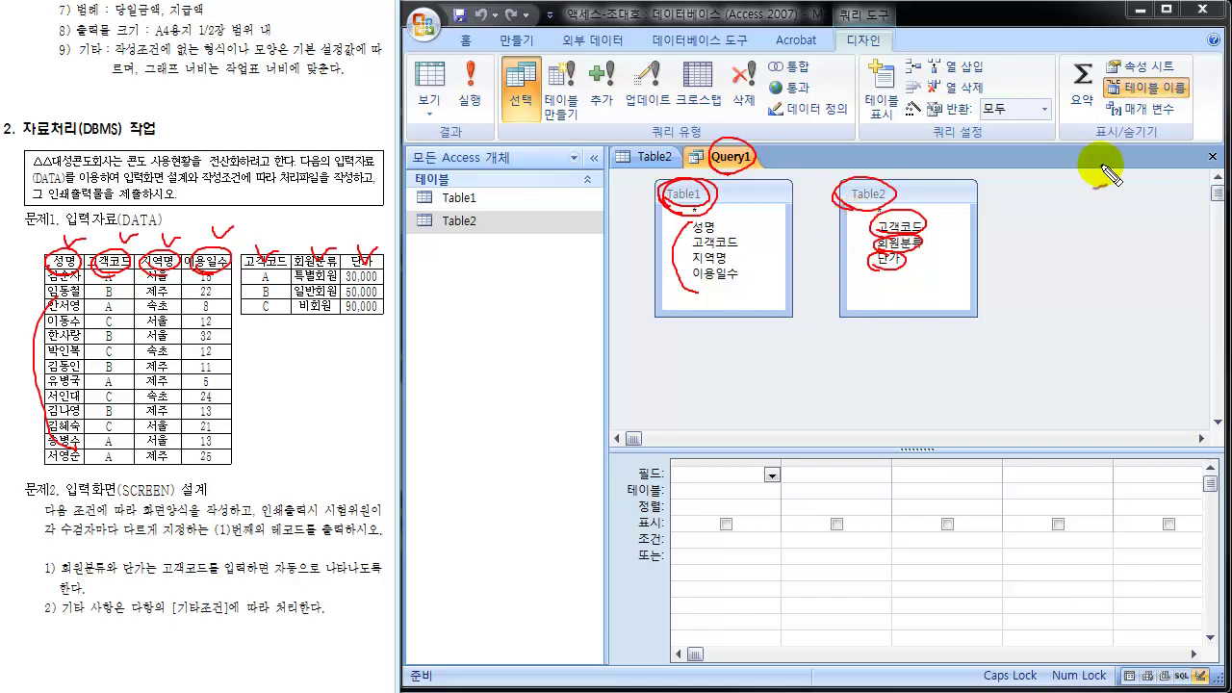
pyautogui.press('Escape')
# Add the 성명 and 고객코드 fields from Table1 to the query design grid
pyautogui.click(876, 213)
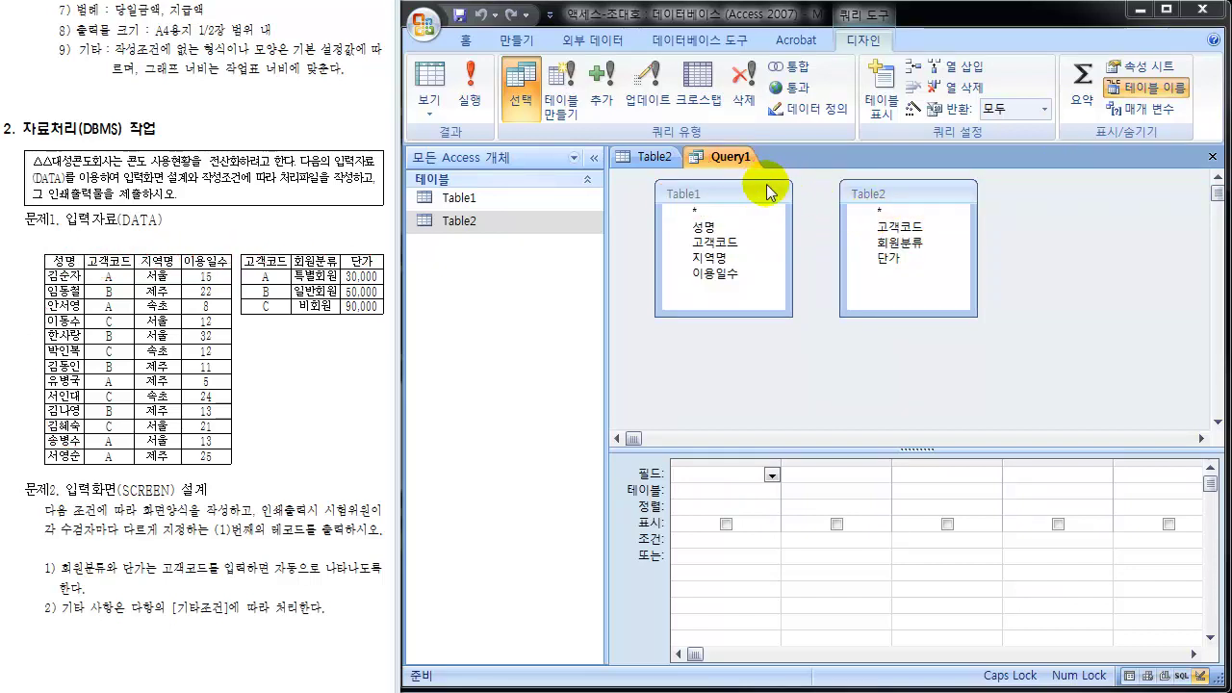
pyautogui.click(723, 196)
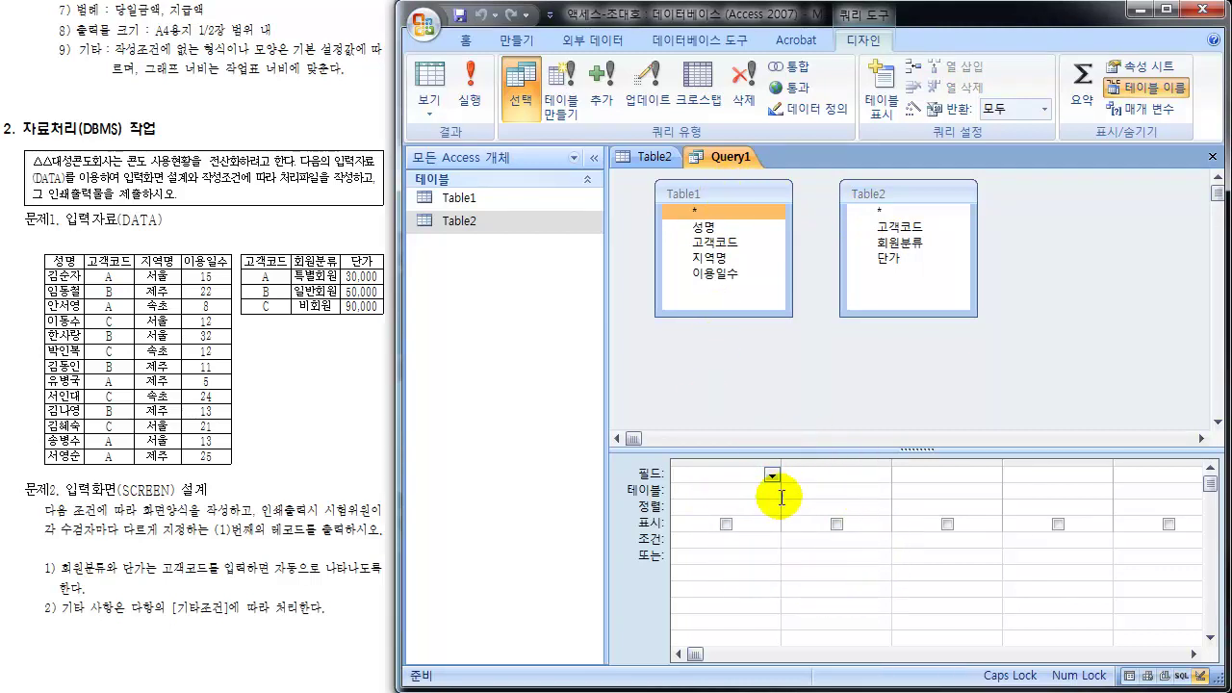
pyautogui.click(705, 229)
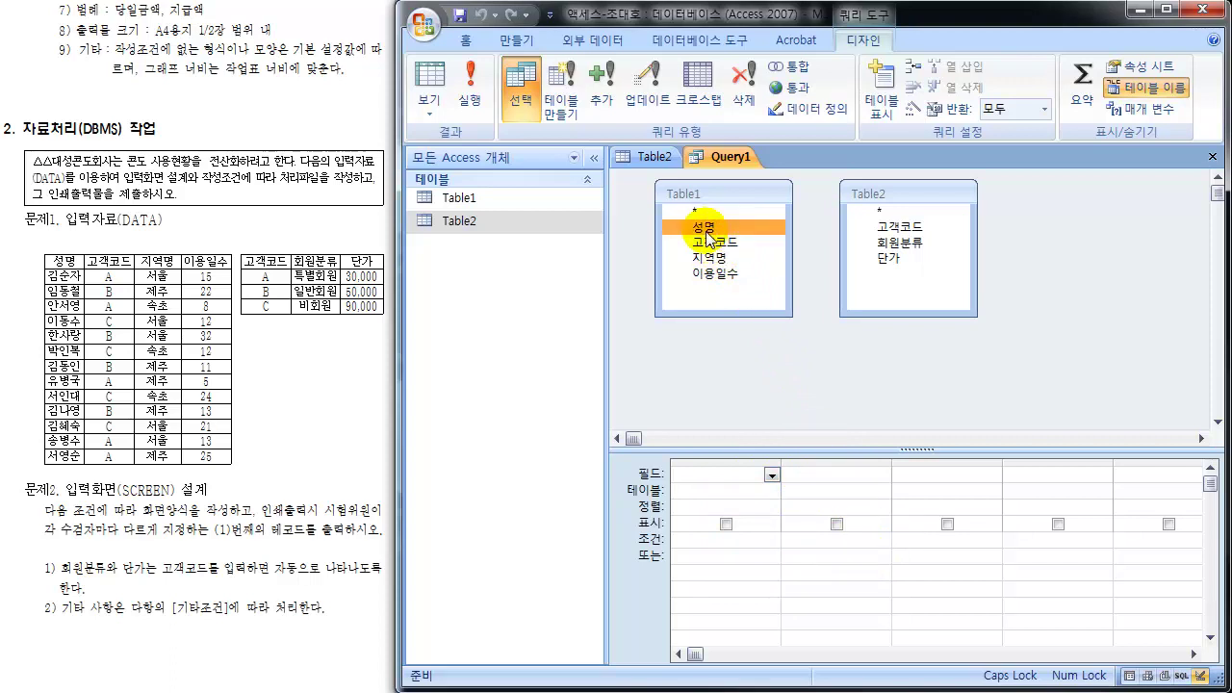
pyautogui.doubleClick(705, 229)
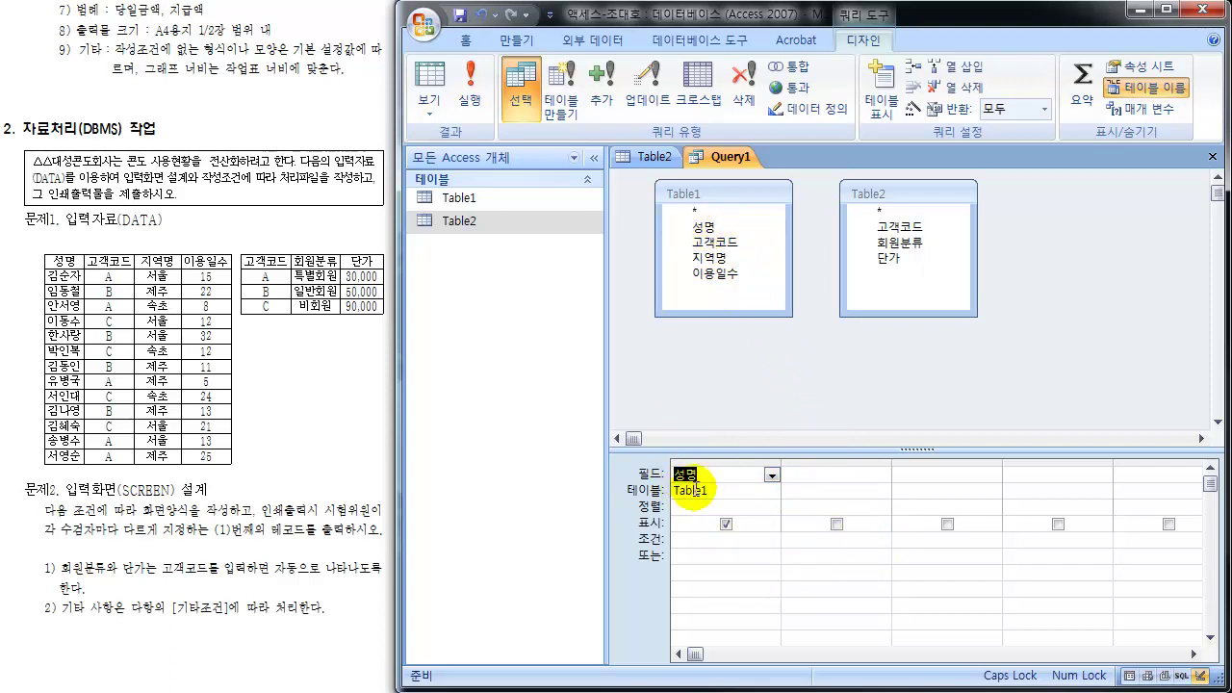
pyautogui.click(720, 242)
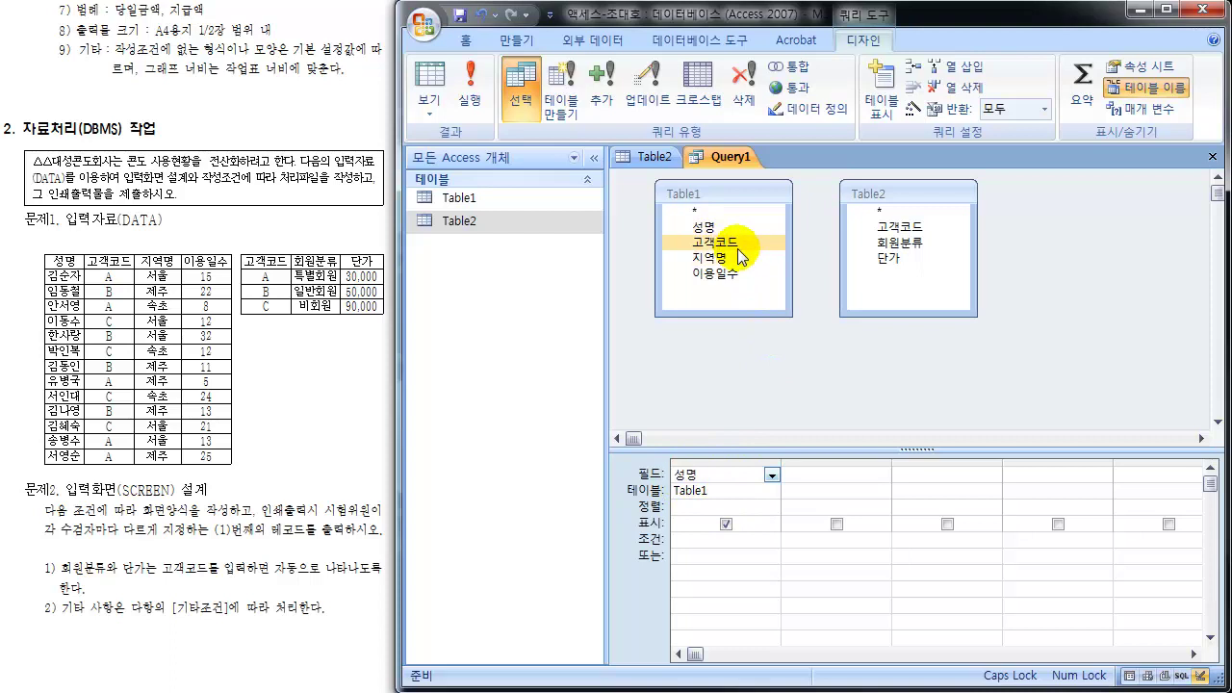
pyautogui.doubleClick(721, 246)
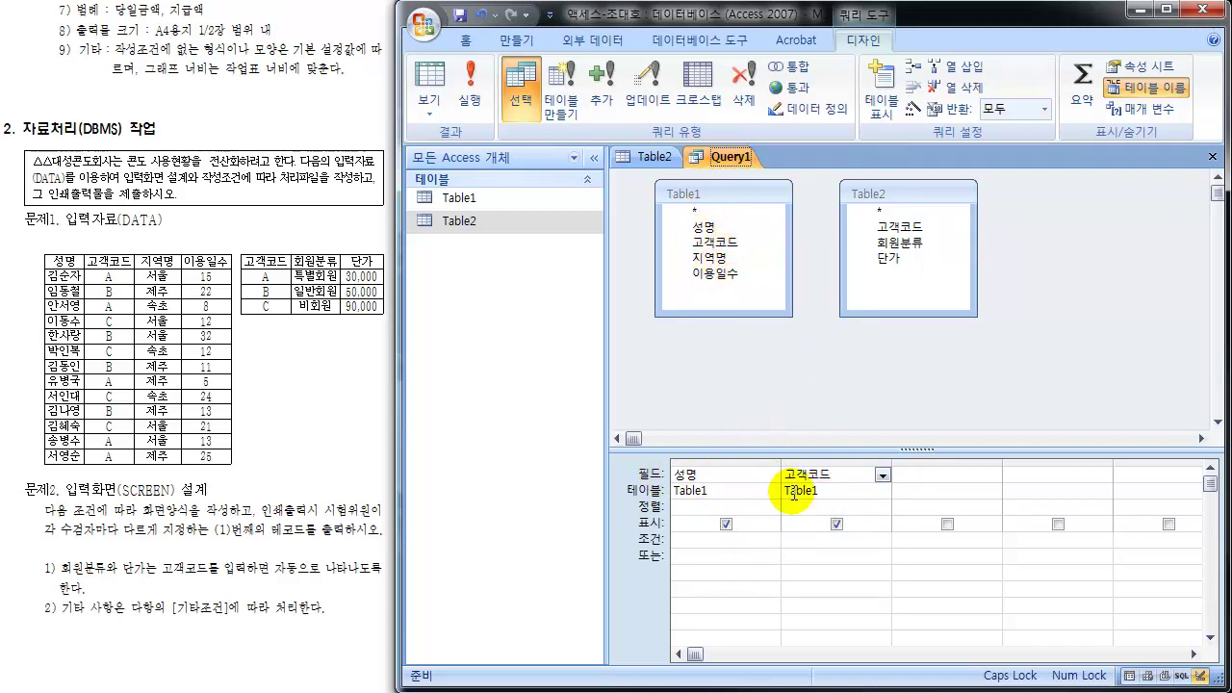
pyautogui.click(710, 278)
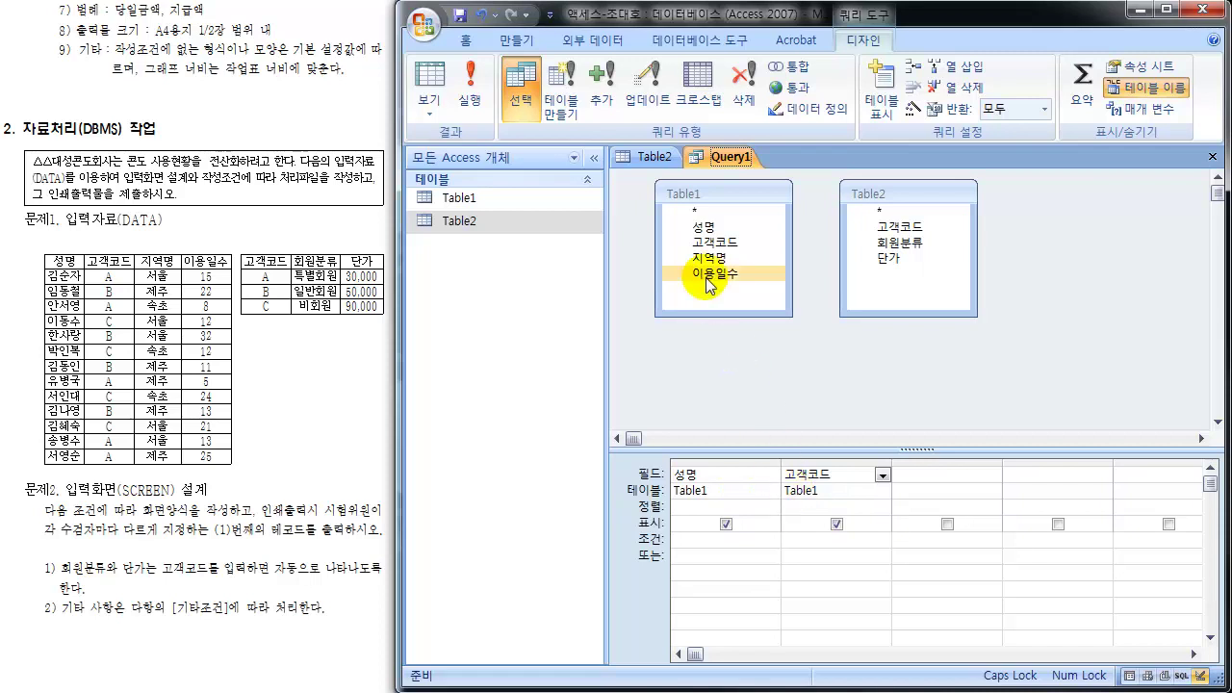
# Preview the query's records, compare the 성명 and 고객코드 columns with the exam sheet's data table, and return to Design view
pyautogui.click(430, 82)
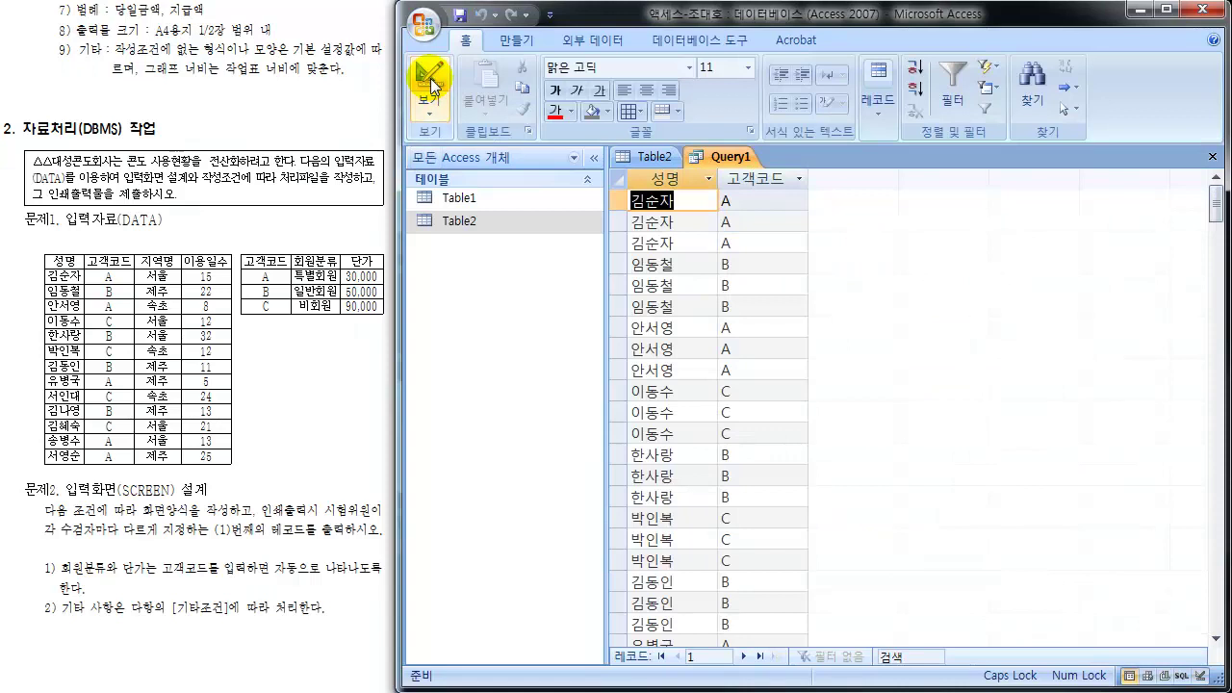
pyautogui.click(676, 181)
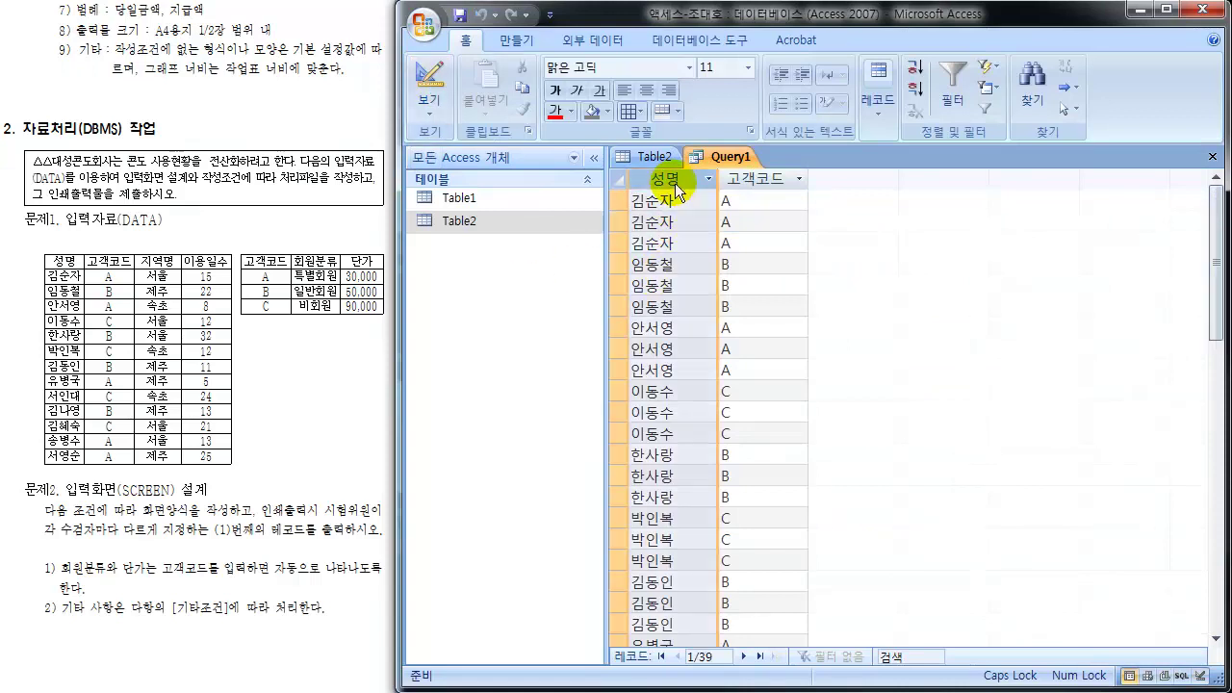
pyautogui.click(748, 180)
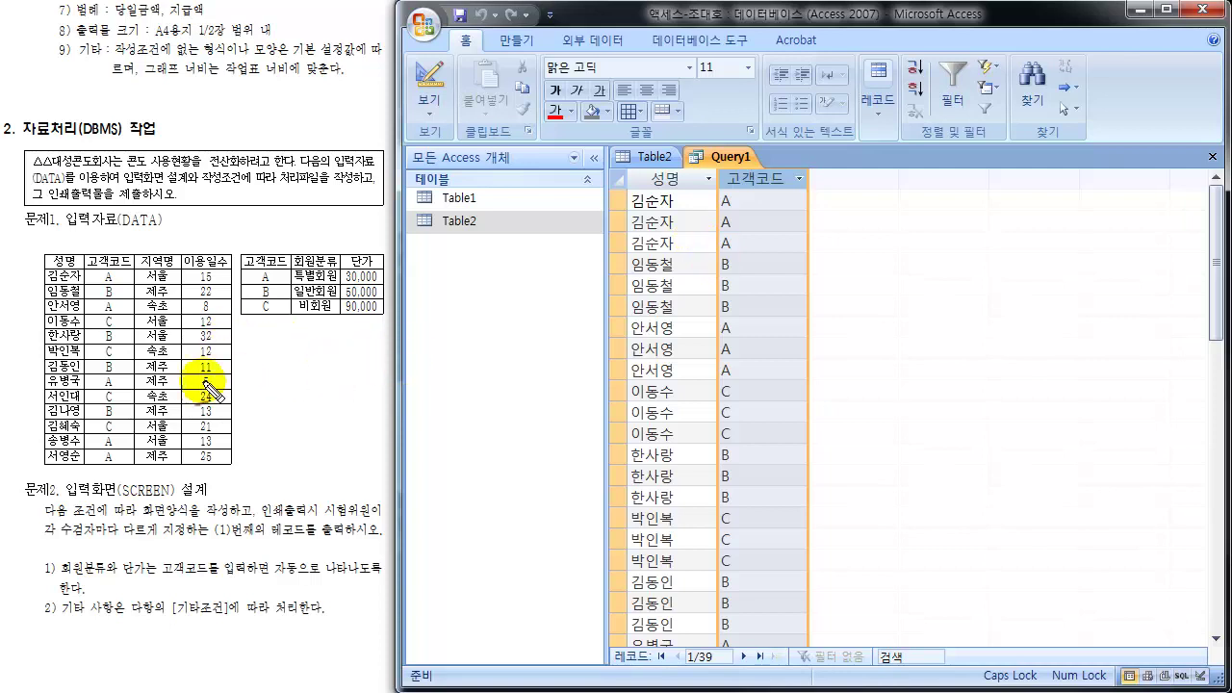
pyautogui.moveTo(58, 257)
pyautogui.mouseDown()
pyautogui.moveTo(45, 413)
pyautogui.moveTo(91, 404)
pyautogui.mouseUp()
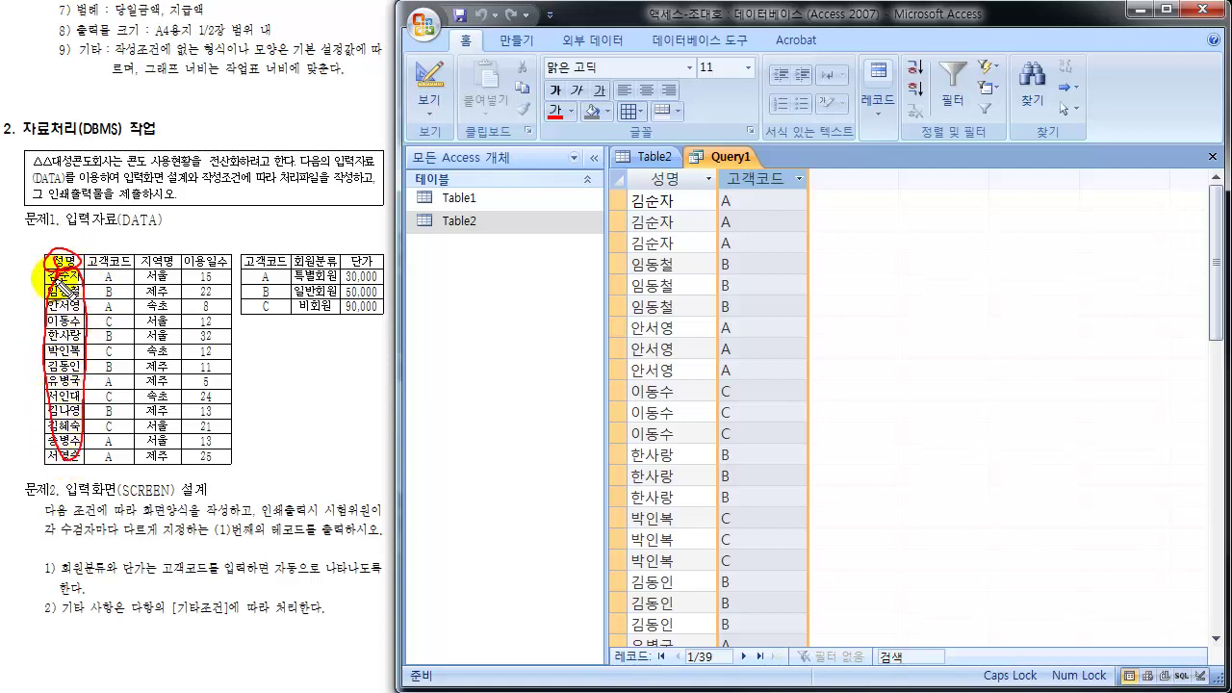
pyautogui.moveTo(664, 212)
pyautogui.mouseDown()
pyautogui.moveTo(635, 192)
pyautogui.moveTo(678, 236)
pyautogui.moveTo(654, 265)
pyautogui.moveTo(615, 385)
pyautogui.moveTo(619, 568)
pyautogui.moveTo(654, 621)
pyautogui.mouseUp()
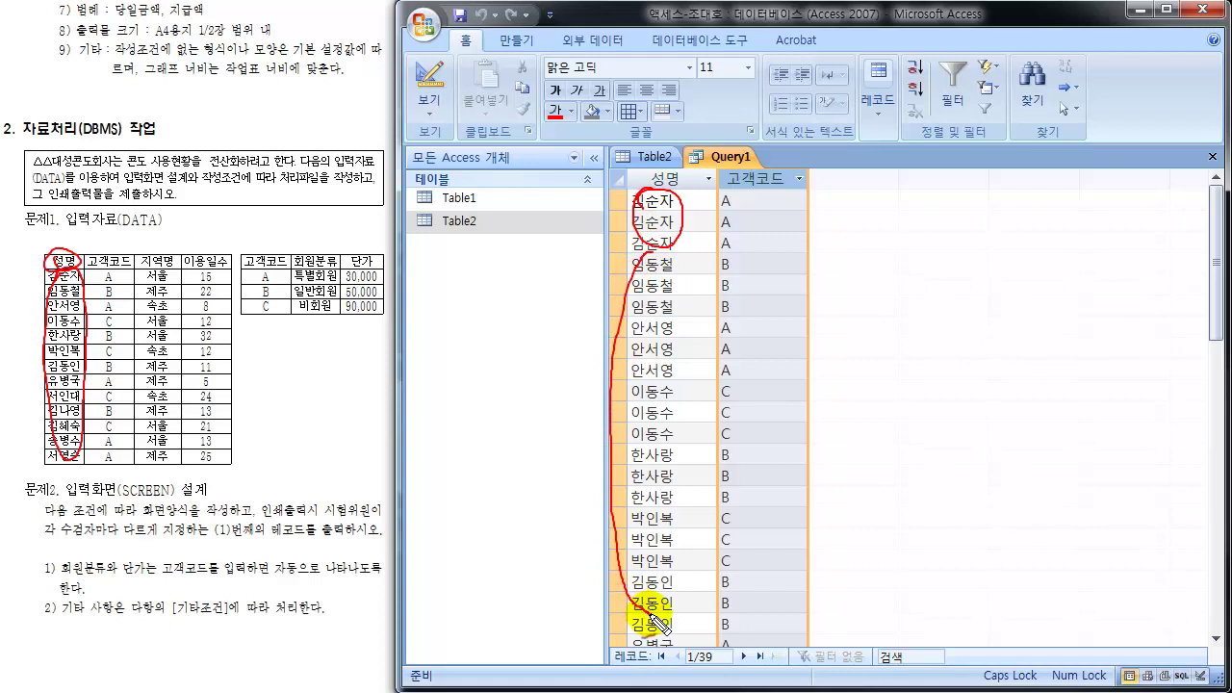
pyautogui.moveTo(92, 260)
pyautogui.mouseDown()
pyautogui.moveTo(91, 242)
pyautogui.moveTo(124, 258)
pyautogui.mouseUp()
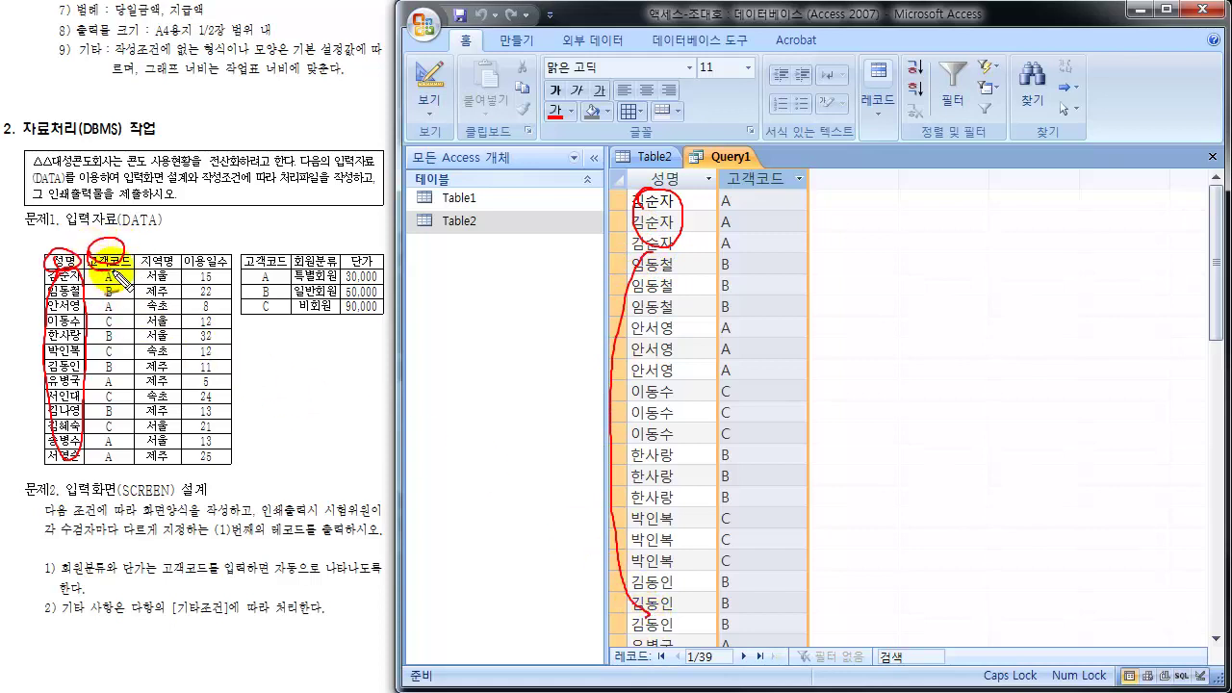
pyautogui.moveTo(743, 200)
pyautogui.mouseDown()
pyautogui.moveTo(794, 252)
pyautogui.moveTo(722, 573)
pyautogui.mouseUp()
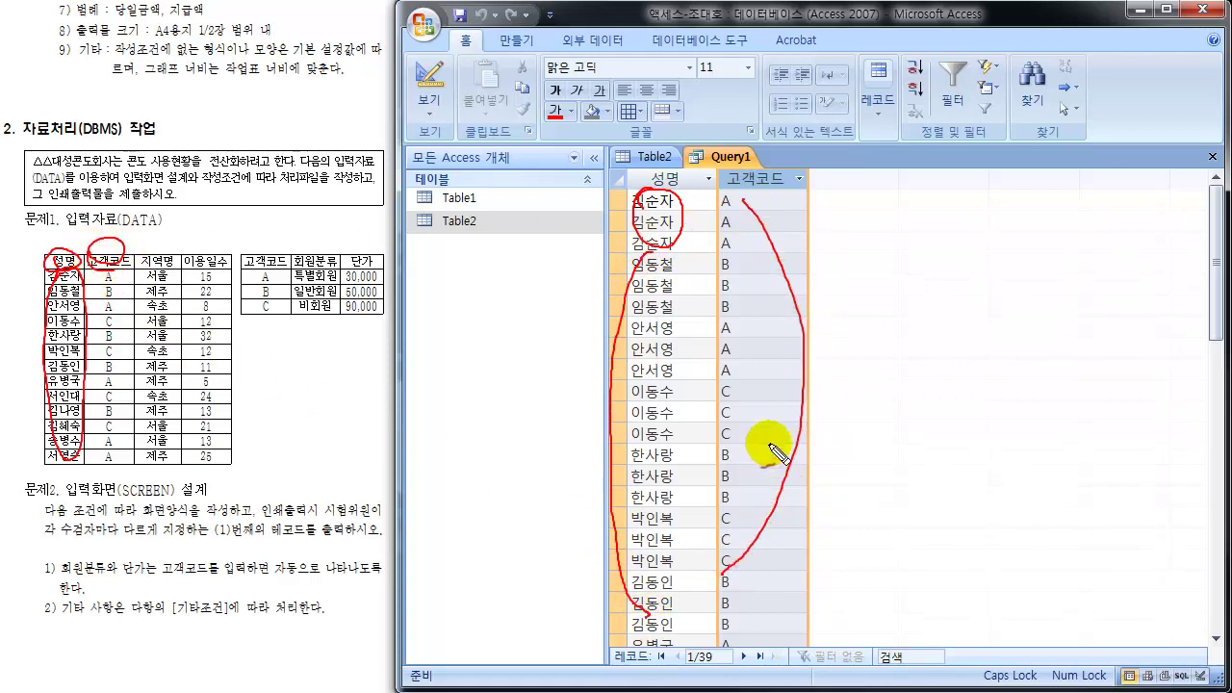
pyautogui.moveTo(825, 358)
pyautogui.mouseDown()
pyautogui.moveTo(853, 358)
pyautogui.moveTo(869, 377)
pyautogui.mouseUp()
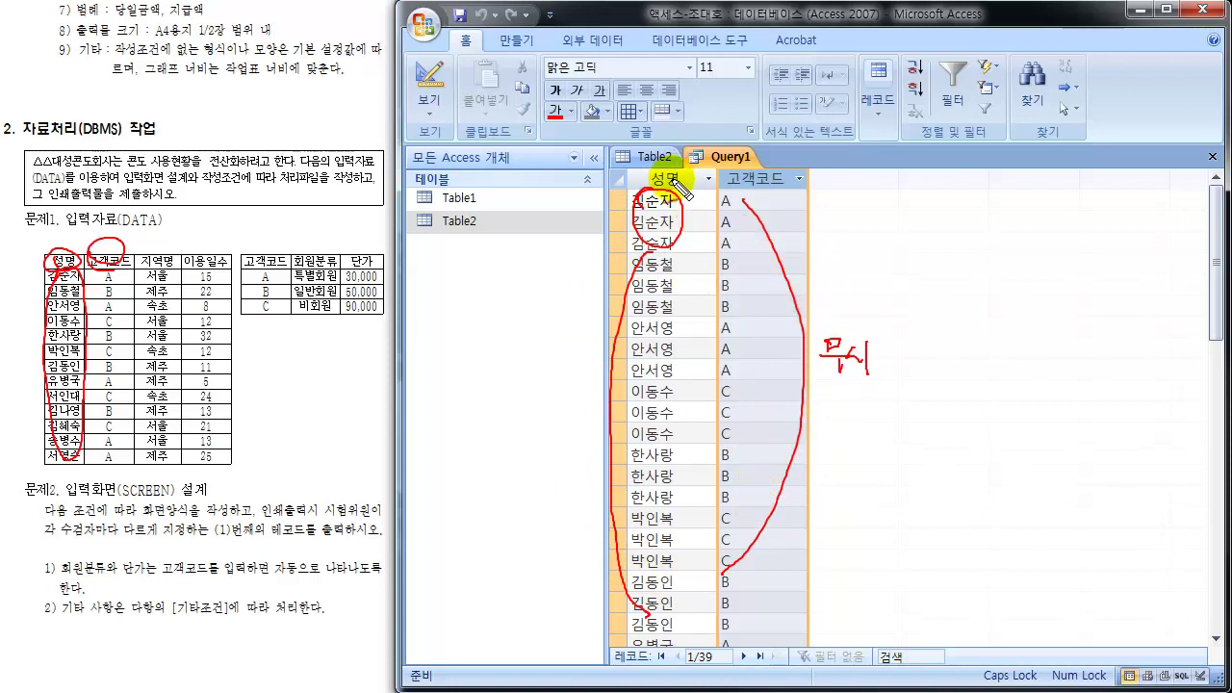
pyautogui.moveTo(685, 164)
pyautogui.mouseDown()
pyautogui.moveTo(664, 166)
pyautogui.moveTo(616, 213)
pyautogui.moveTo(606, 438)
pyautogui.mouseUp()
pyautogui.moveTo(770, 193)
pyautogui.mouseDown()
pyautogui.moveTo(743, 181)
pyautogui.moveTo(784, 188)
pyautogui.moveTo(829, 223)
pyautogui.moveTo(834, 330)
pyautogui.mouseUp()
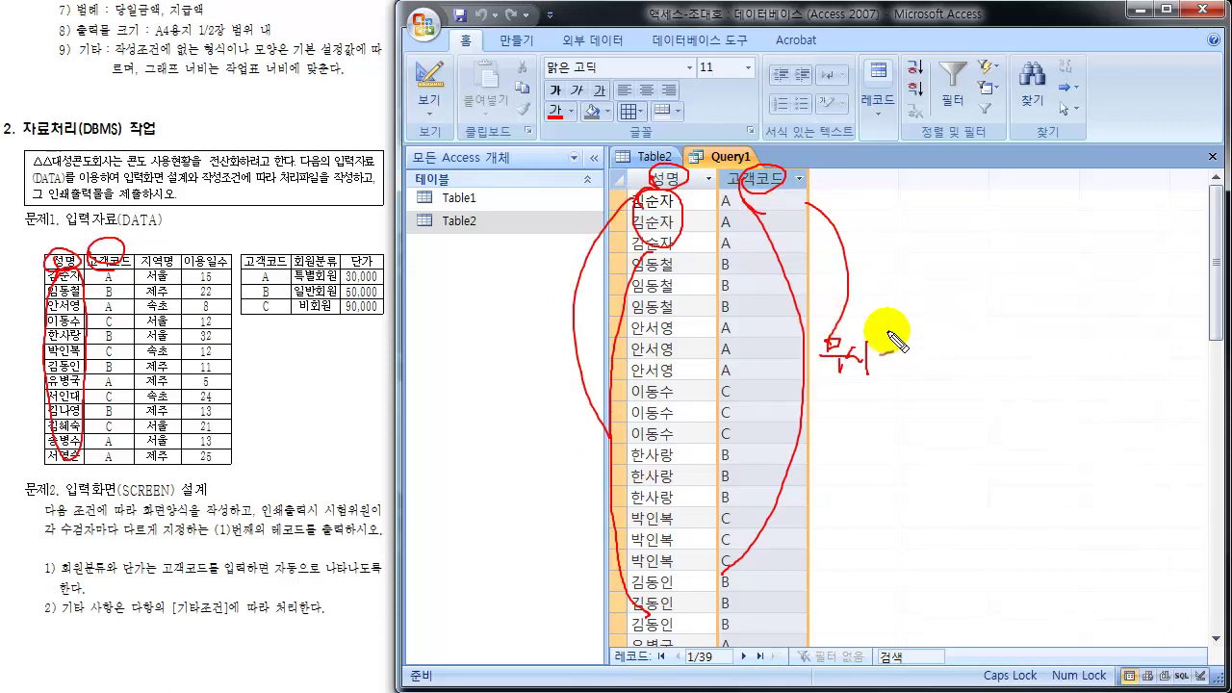
pyautogui.press('Escape')
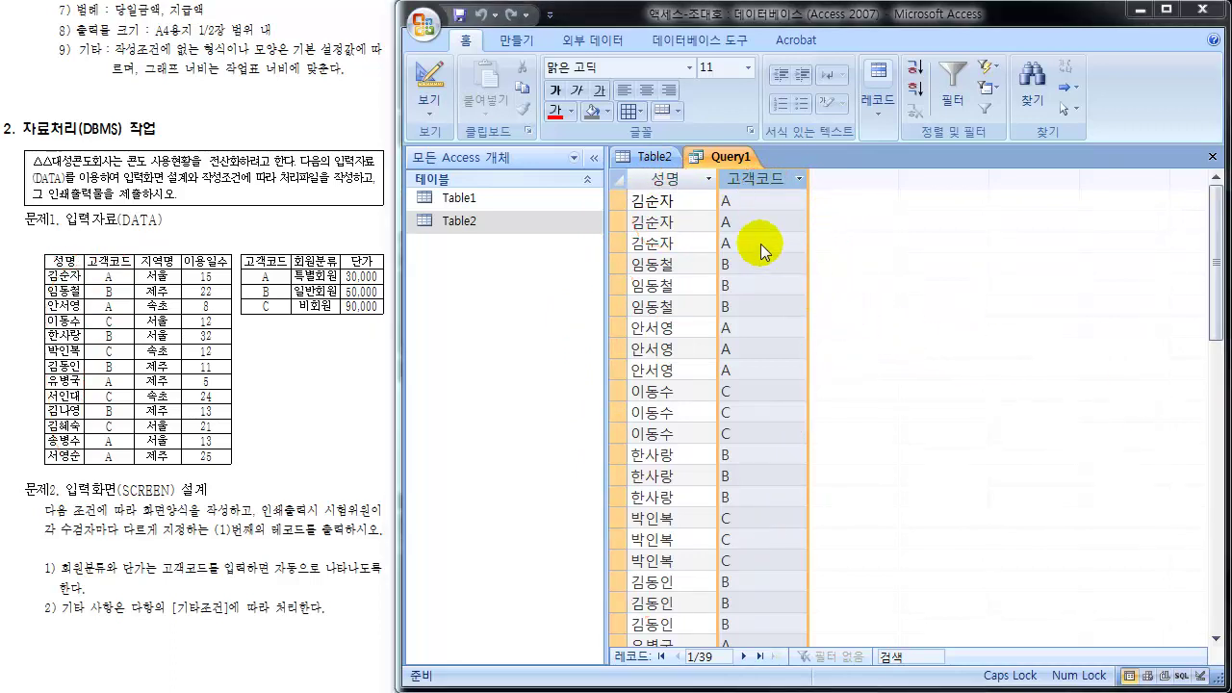
pyautogui.click(430, 85)
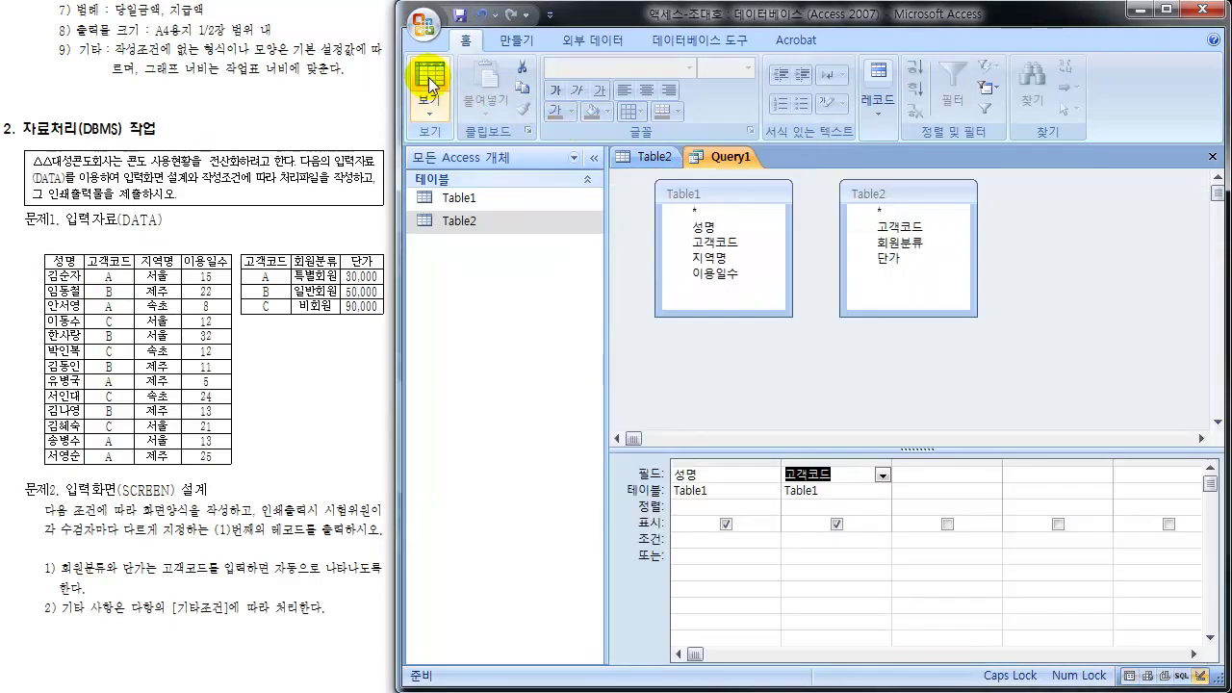
pyautogui.click(719, 462)
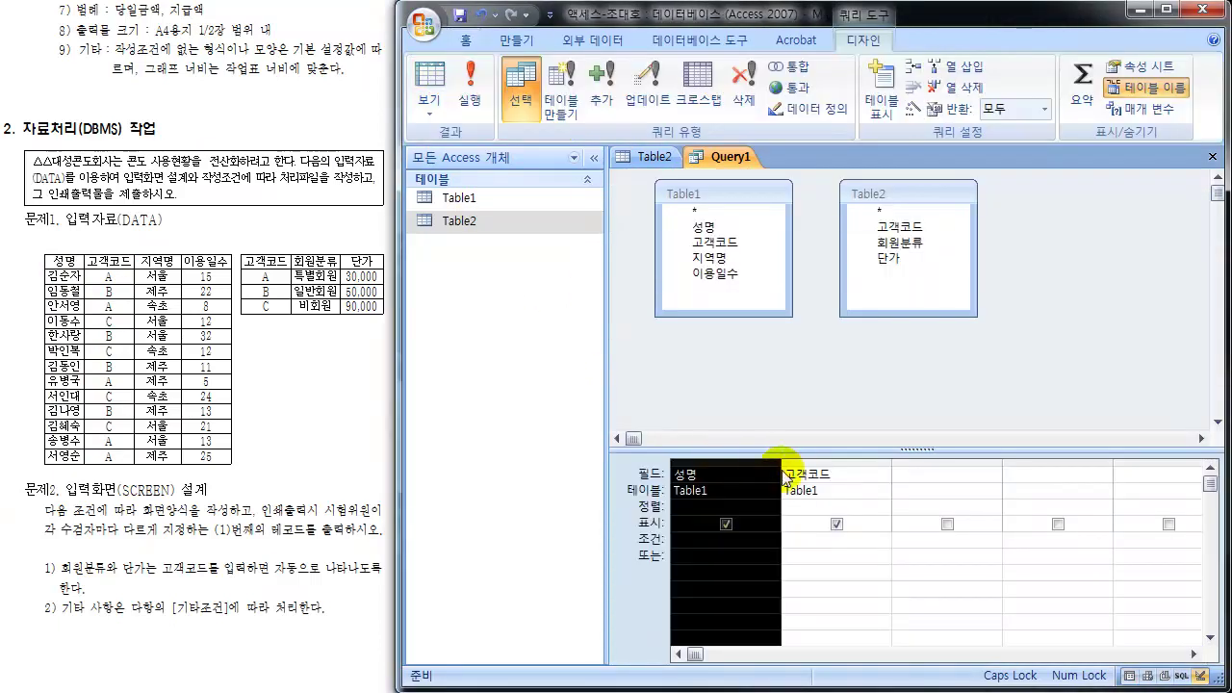
pyautogui.click(836, 462)
pyautogui.click(712, 202)
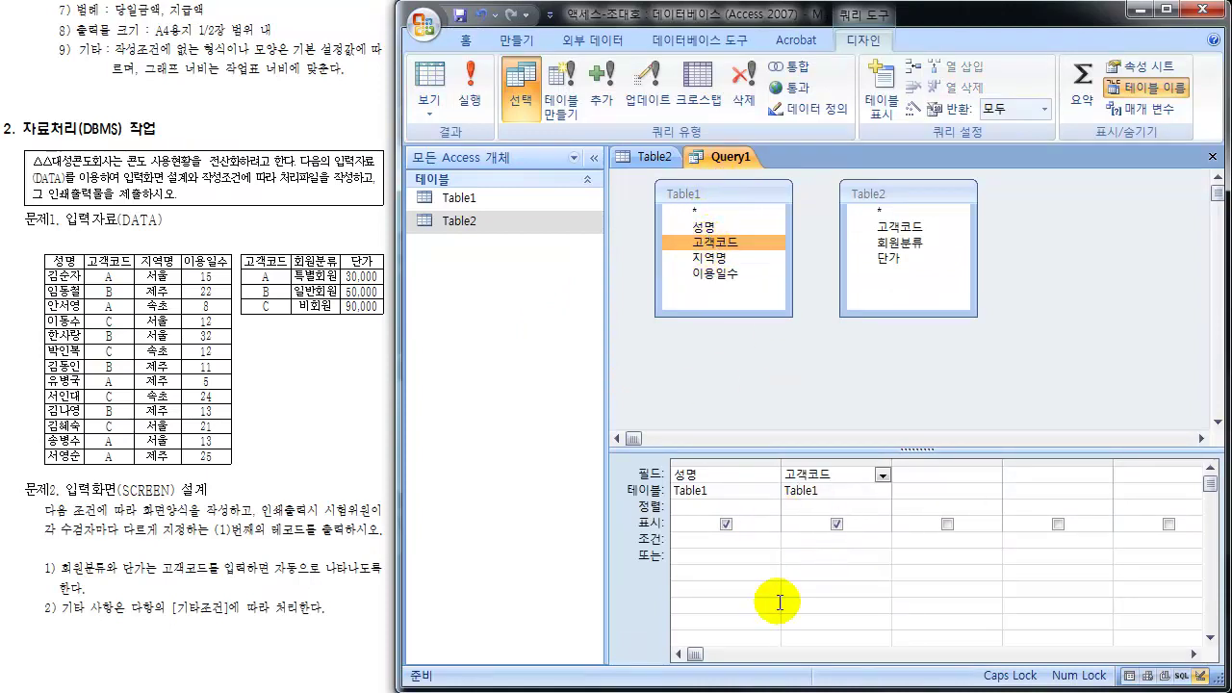
pyautogui.click(940, 193)
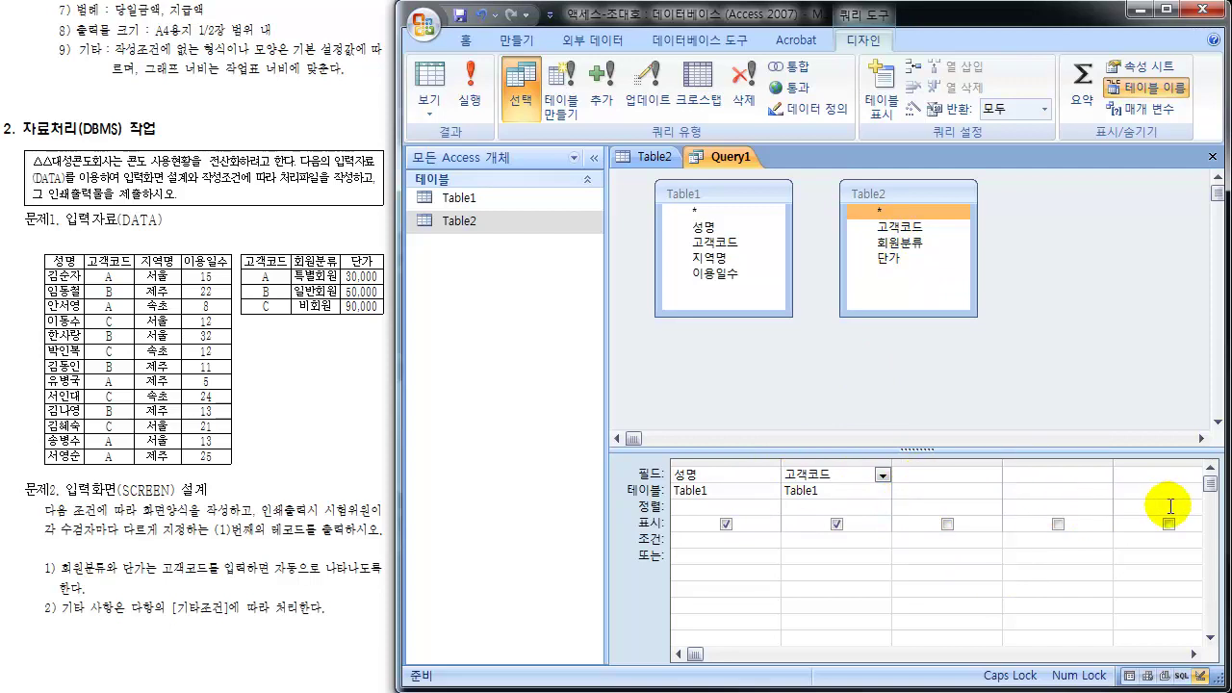
pyautogui.click(718, 210)
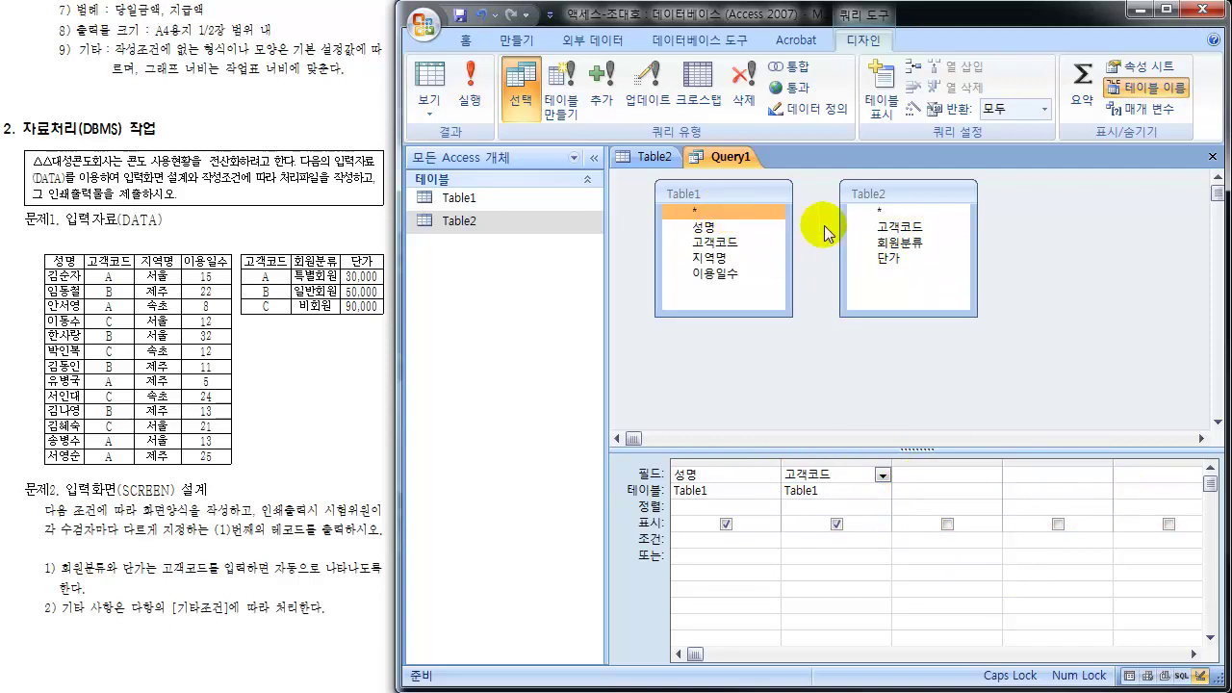
pyautogui.click(876, 211)
pyautogui.click(716, 227)
pyautogui.moveTo(716, 233); pyautogui.dragTo(709, 274)
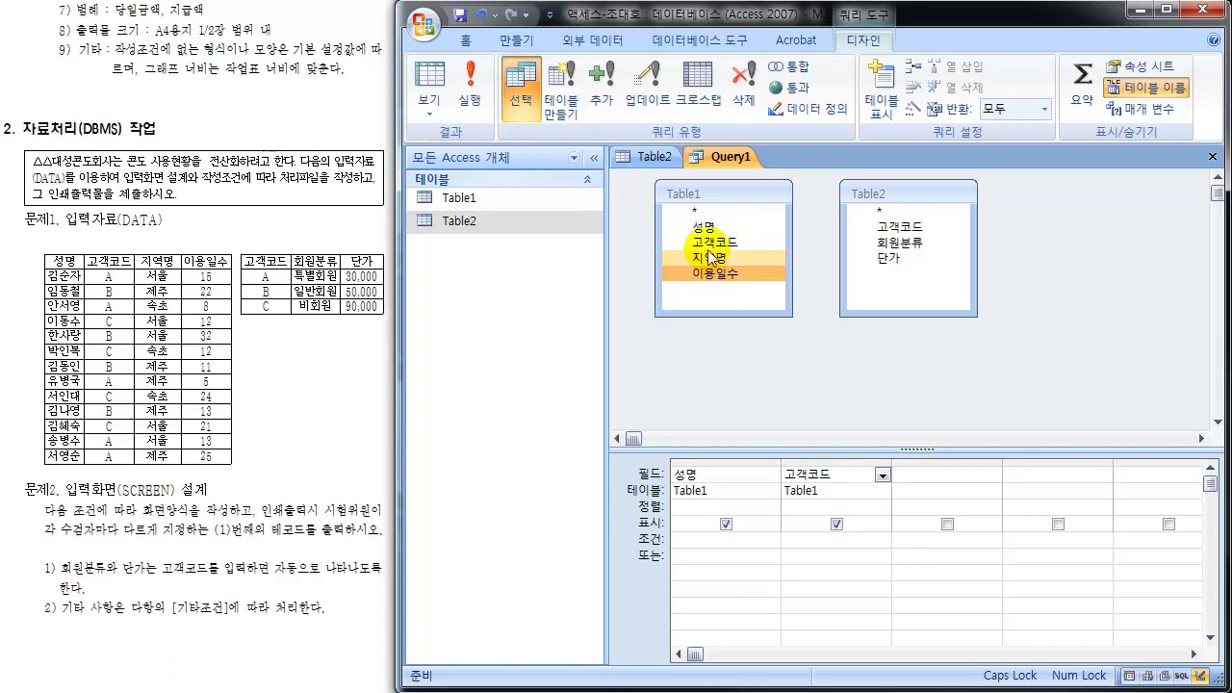
pyautogui.click(709, 213)
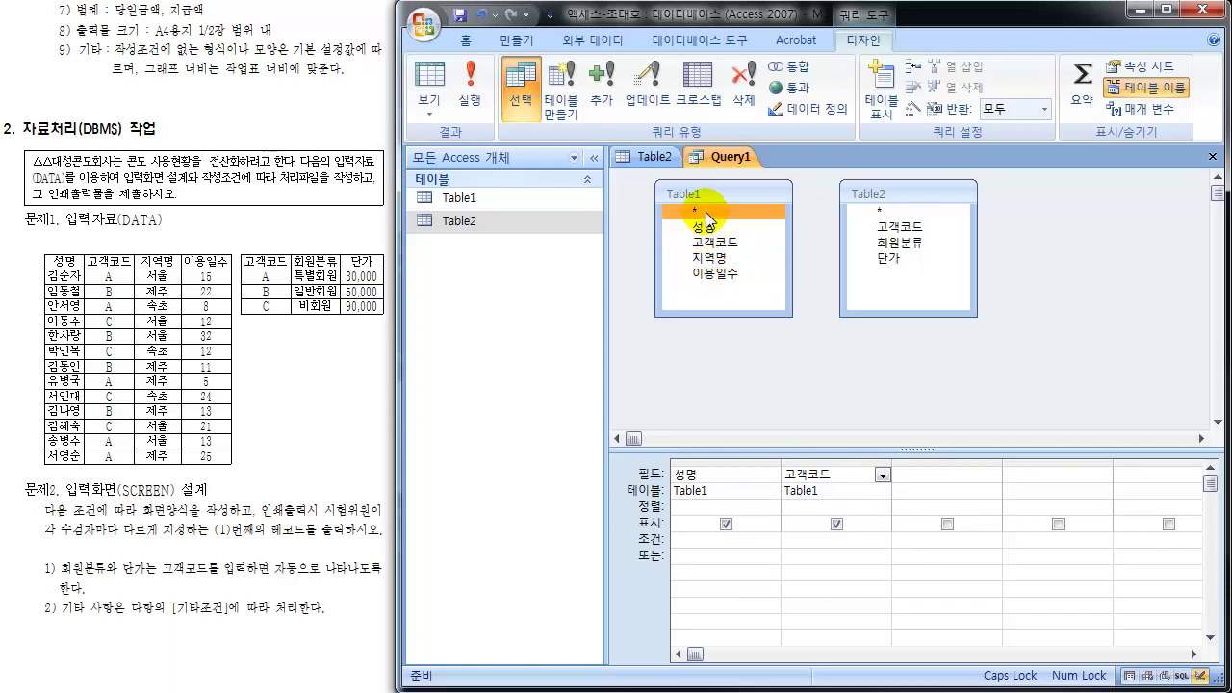
# Remove the 성명 and 고객코드 columns from the query design grid
pyautogui.click(742, 461)
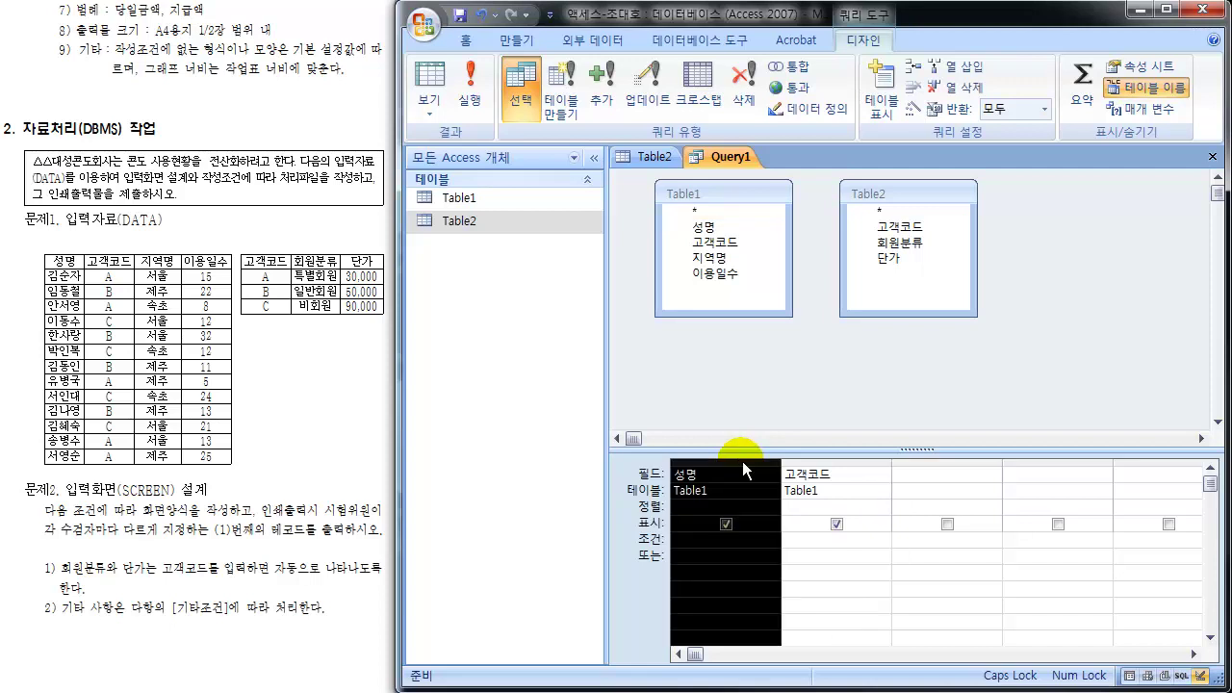
pyautogui.press('Delete')
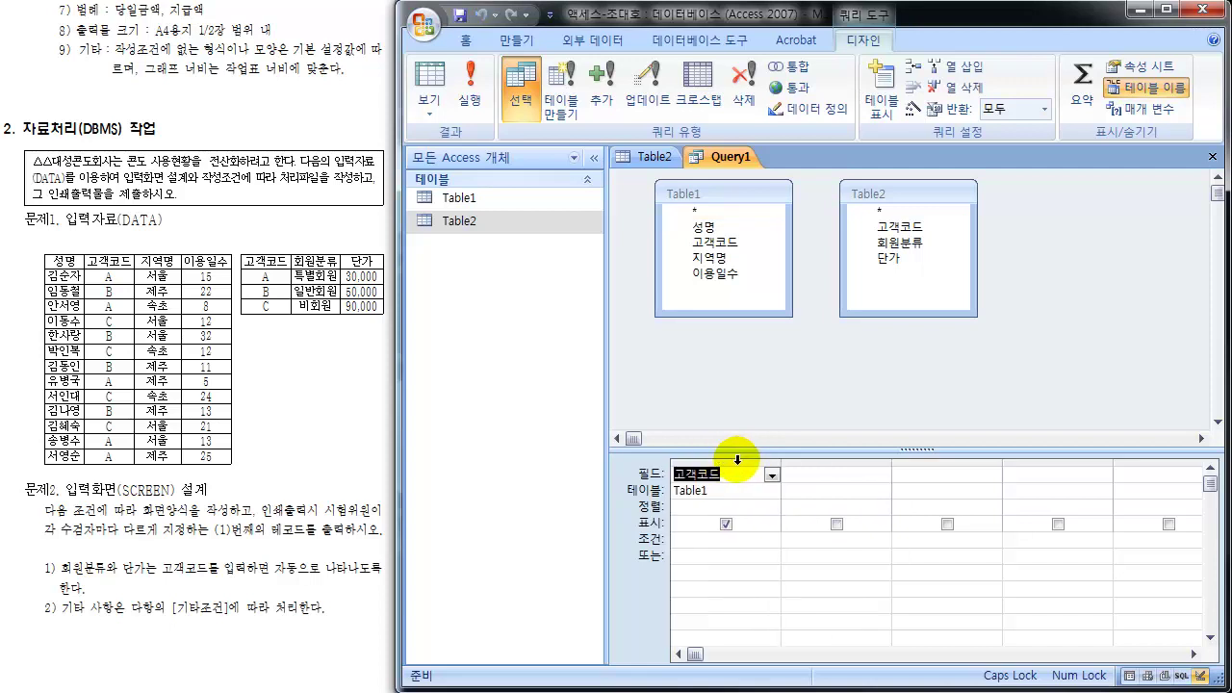
pyautogui.click(735, 462)
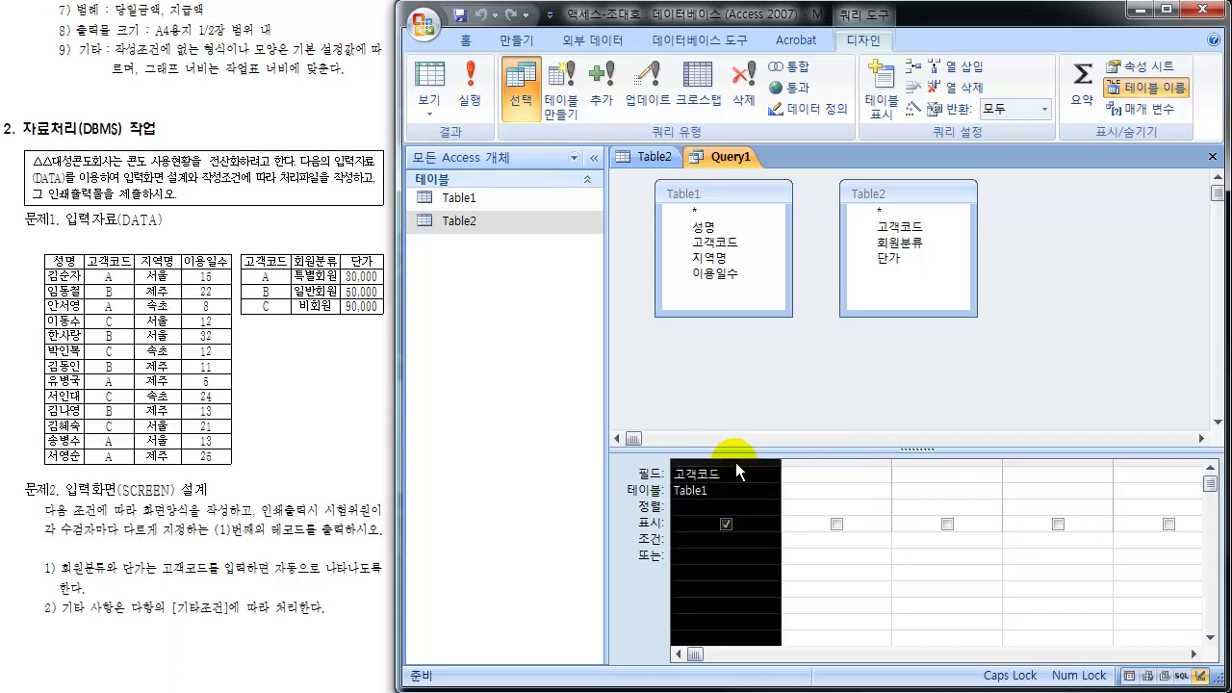
pyautogui.press('Delete')
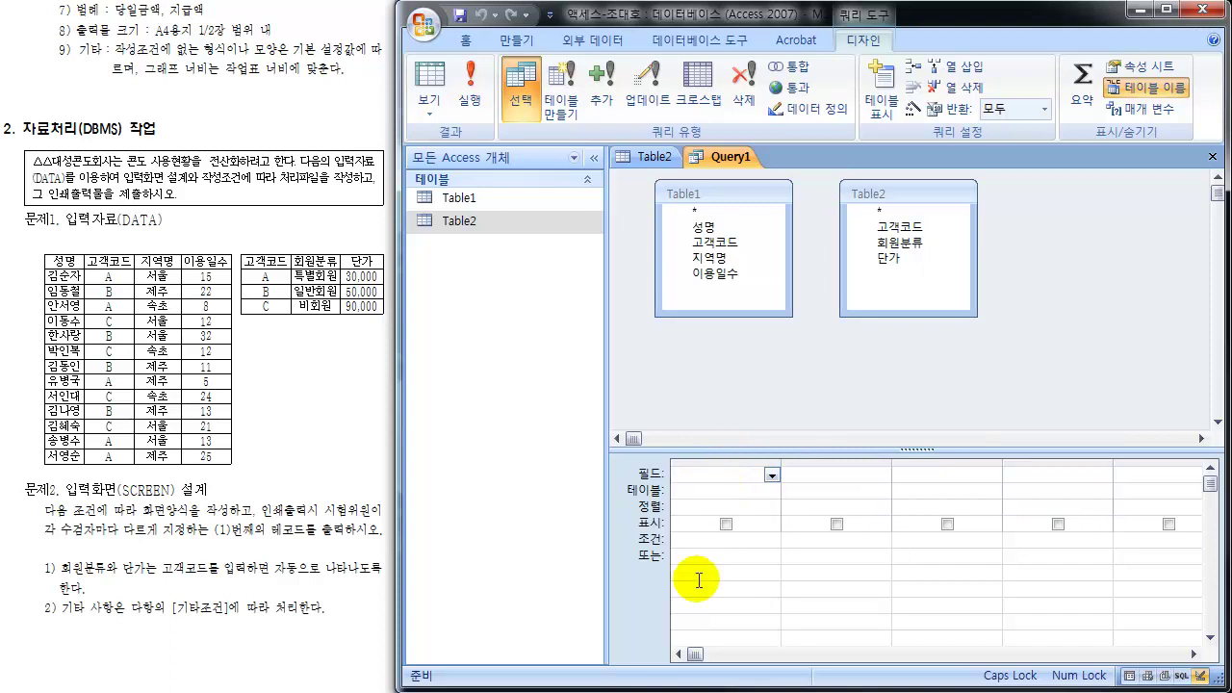
# Add all Table1 fields to the design grid as Table1.* and check the individual fields it covers
pyautogui.click(696, 212)
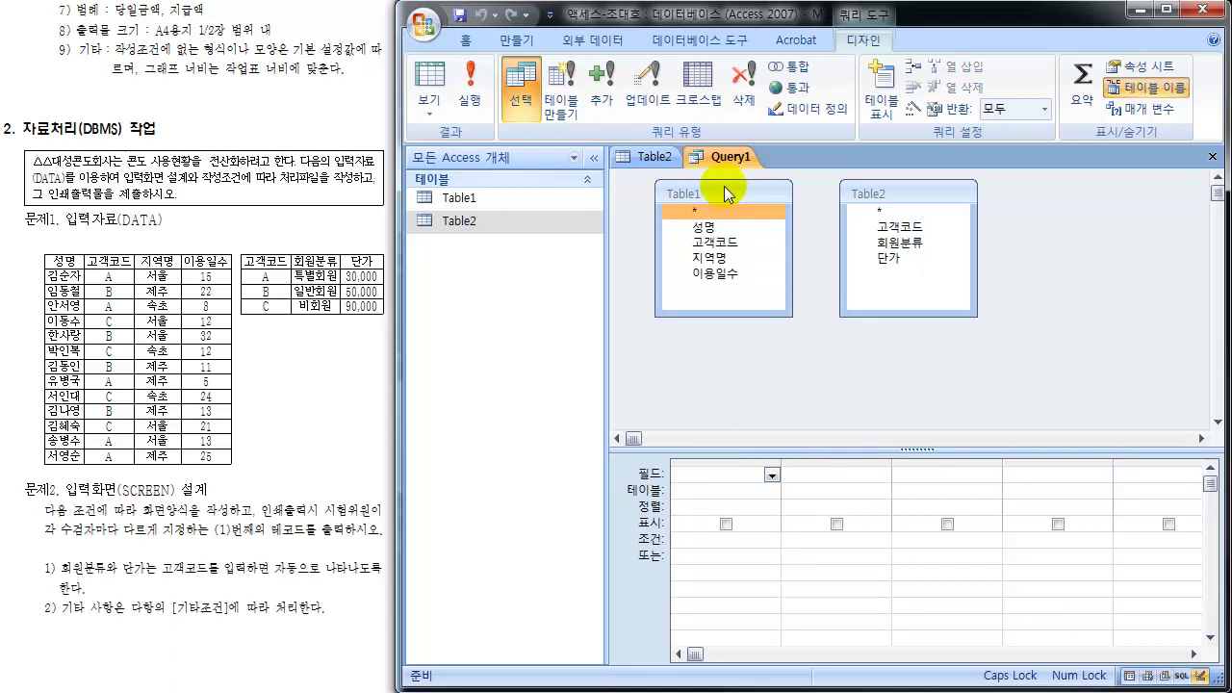
pyautogui.doubleClick(696, 213)
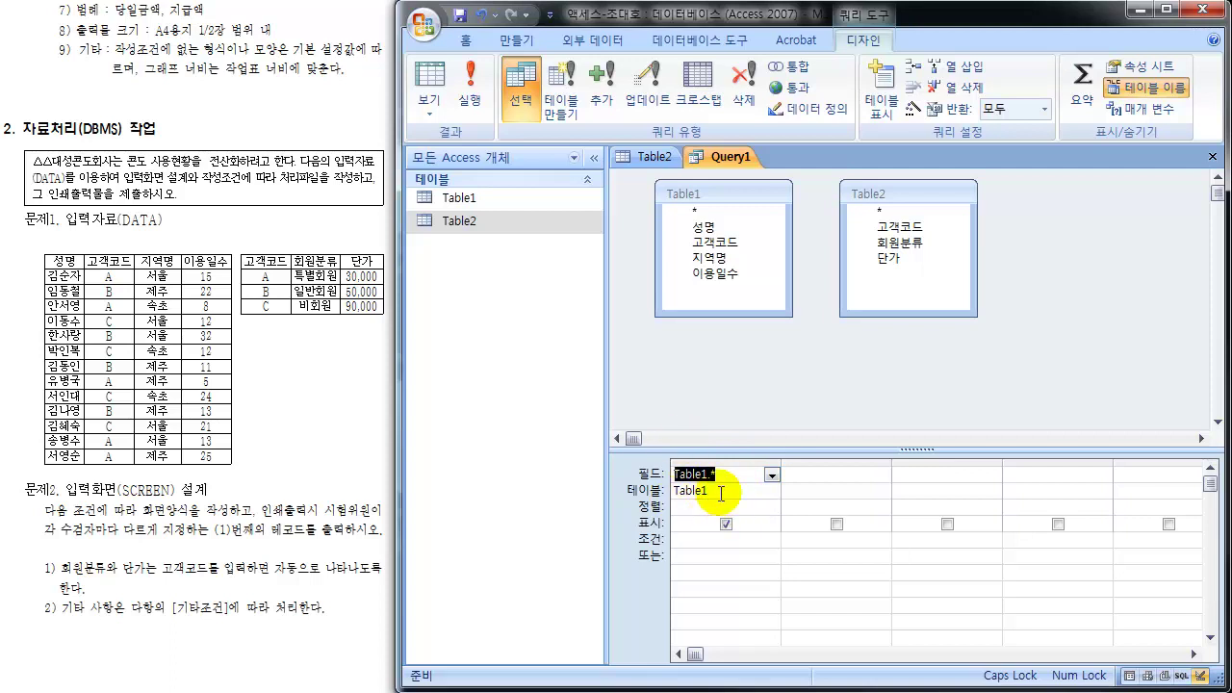
pyautogui.click(712, 227)
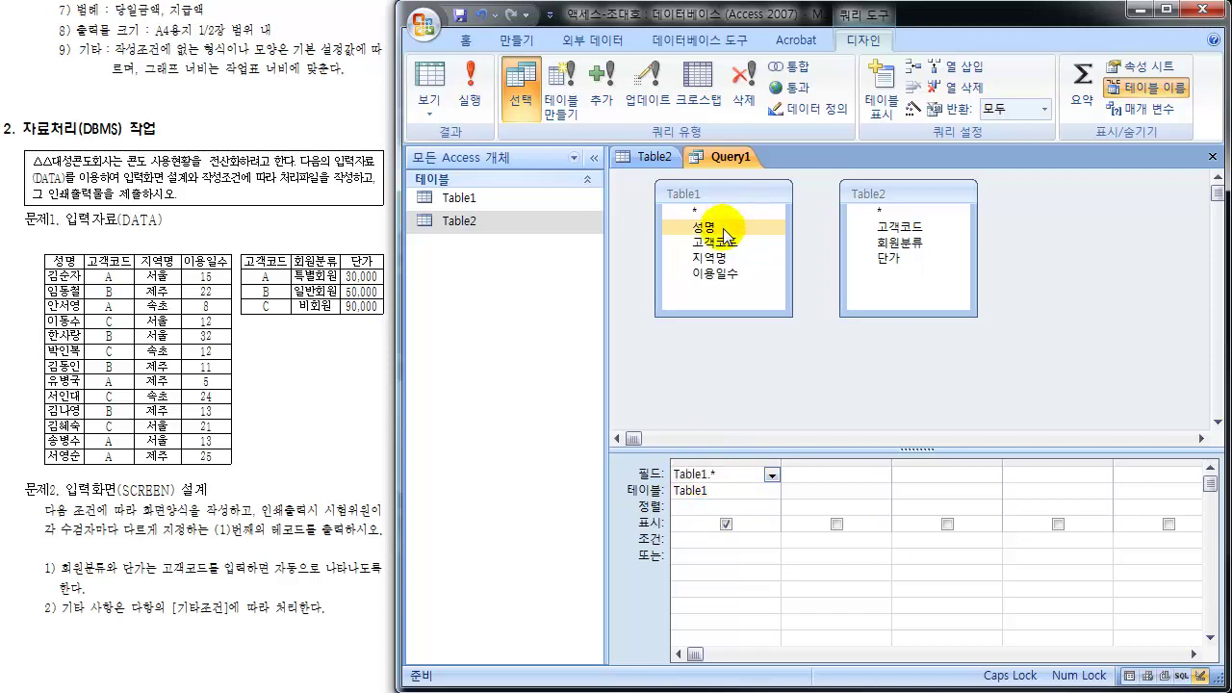
pyautogui.click(712, 241)
pyautogui.click(710, 258)
pyautogui.click(714, 273)
pyautogui.click(712, 242)
pyautogui.click(714, 274)
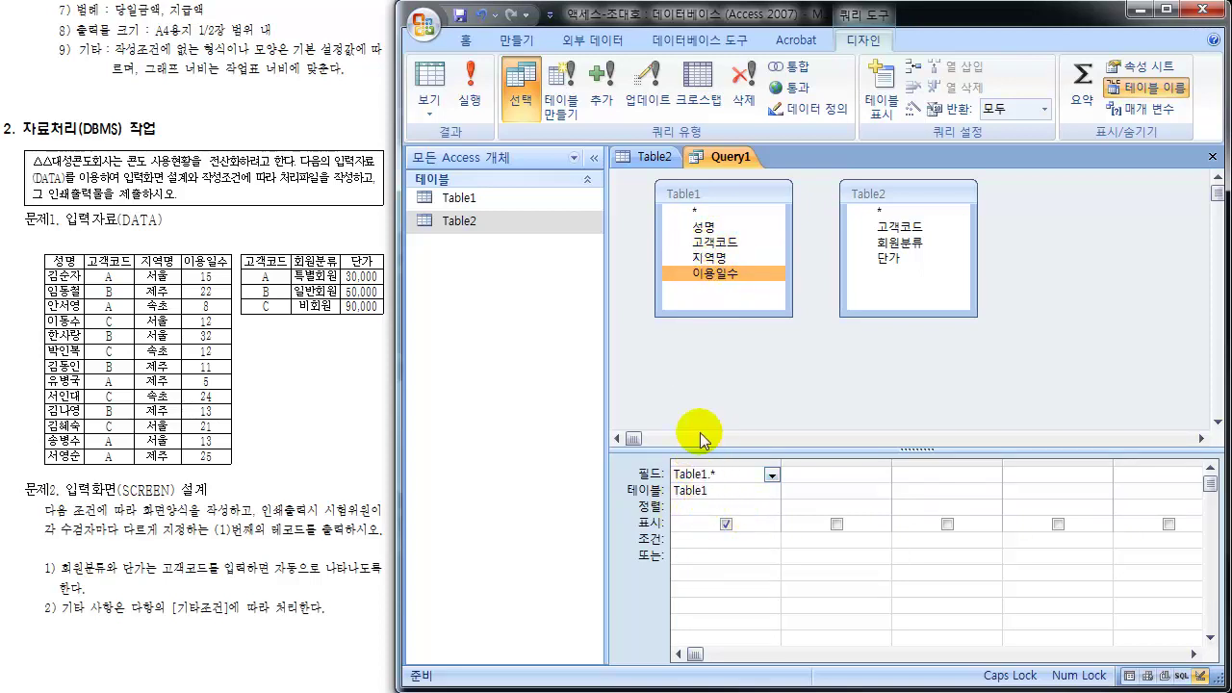
# Preview the query's records, check the columns supplied by Table1.*, and return to Design view
pyautogui.click(427, 91)
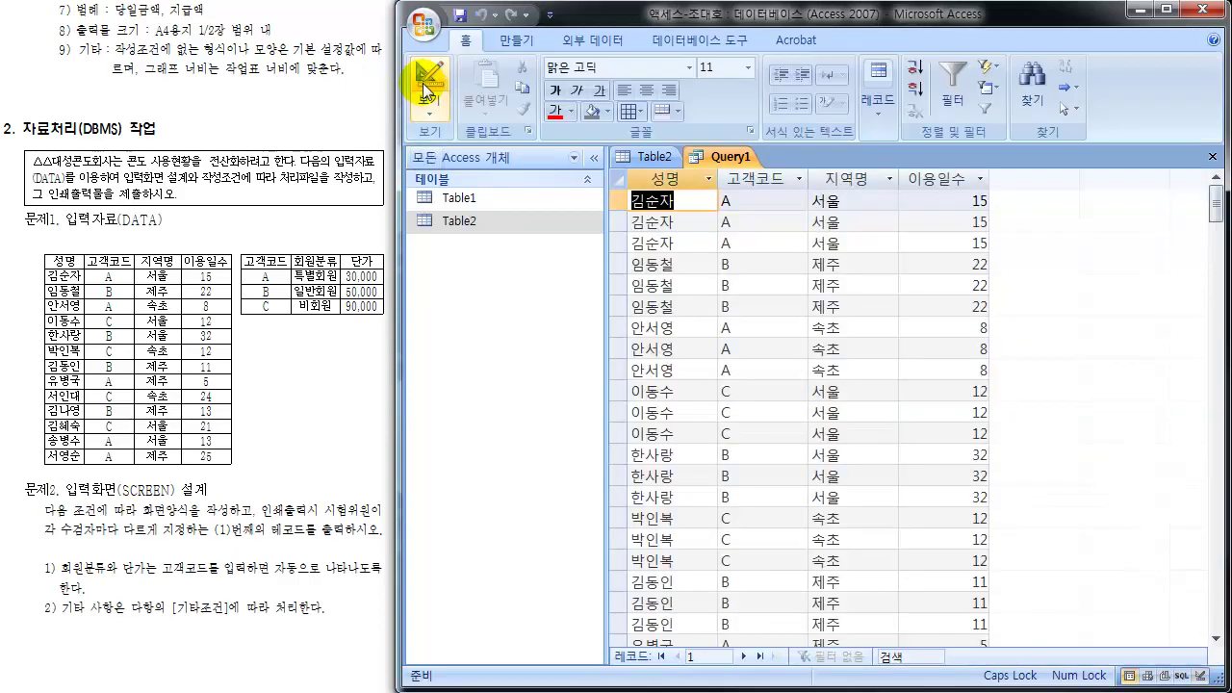
pyautogui.click(658, 179)
pyautogui.moveTo(746, 179); pyautogui.dragTo(857, 183)
pyautogui.click(855, 195)
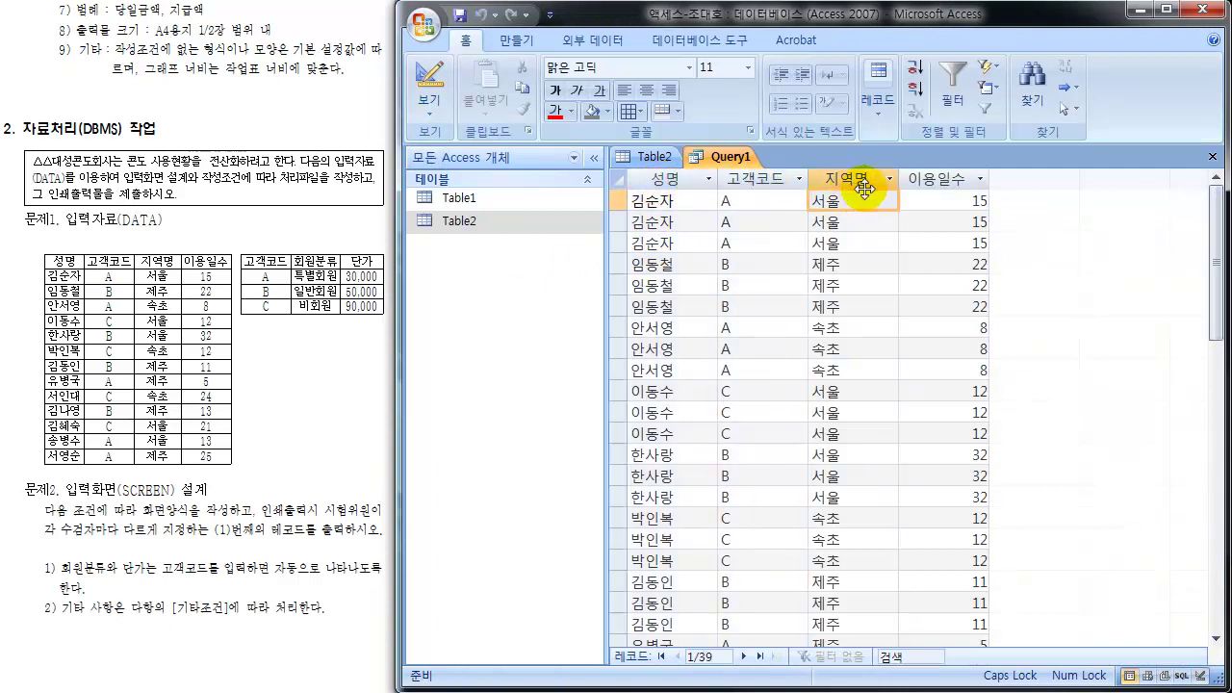
pyautogui.click(931, 179)
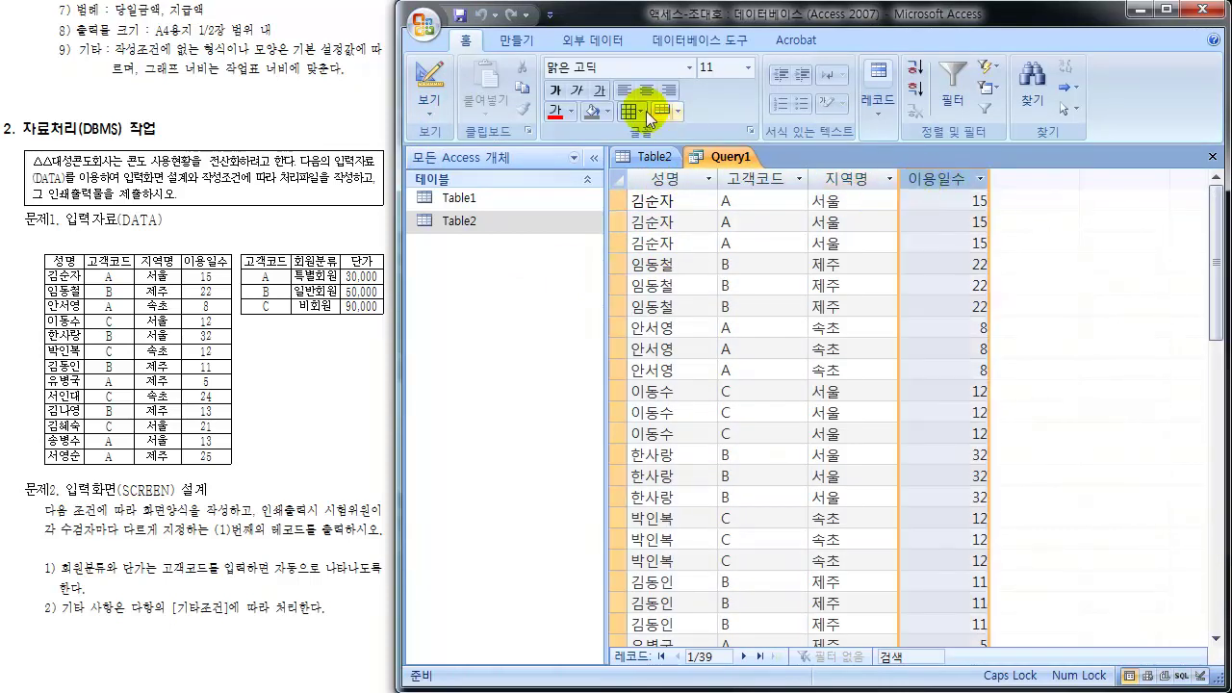
pyautogui.click(430, 88)
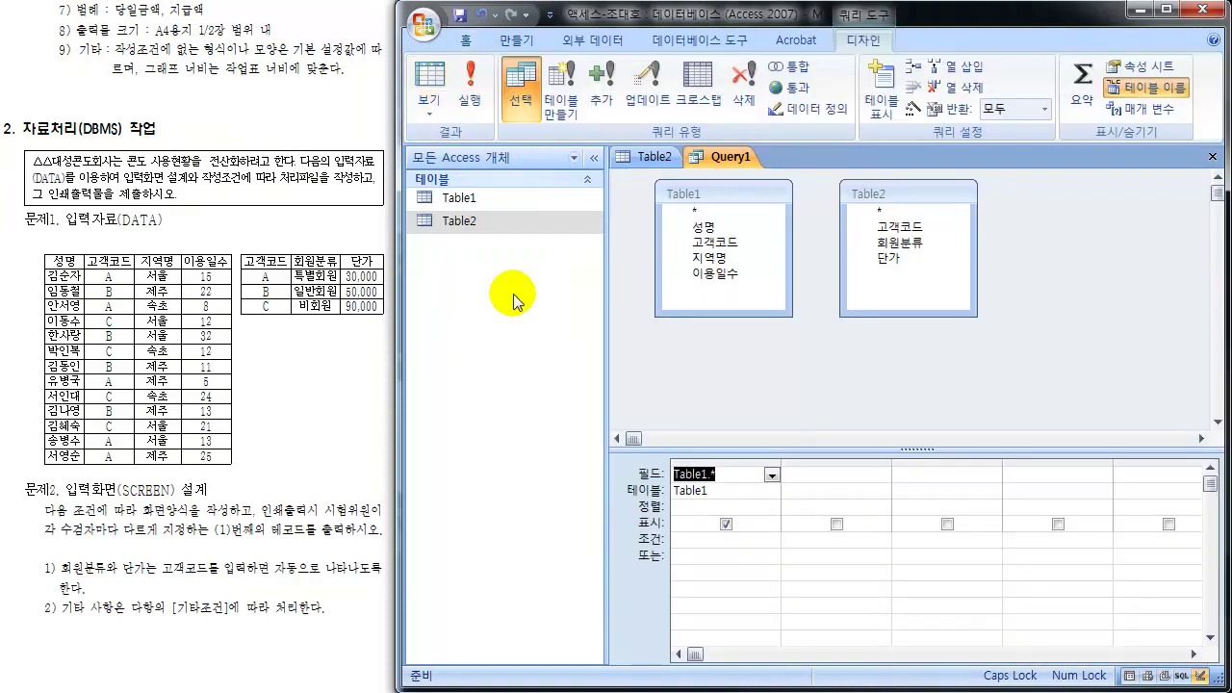
# Compare the Table1 and Table2 field lists, noting the shared 고객코드 field and Table2's own 회원분류 and 단가 fields
pyautogui.click(714, 241)
pyautogui.click(710, 258)
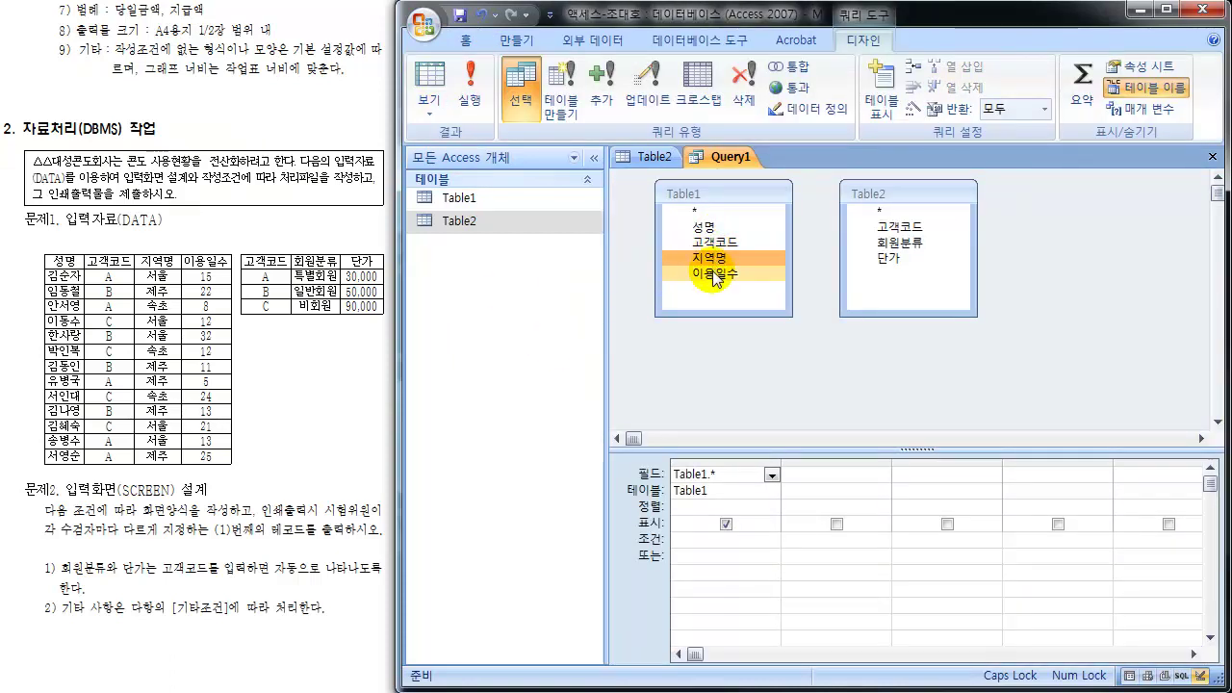
pyautogui.click(703, 211)
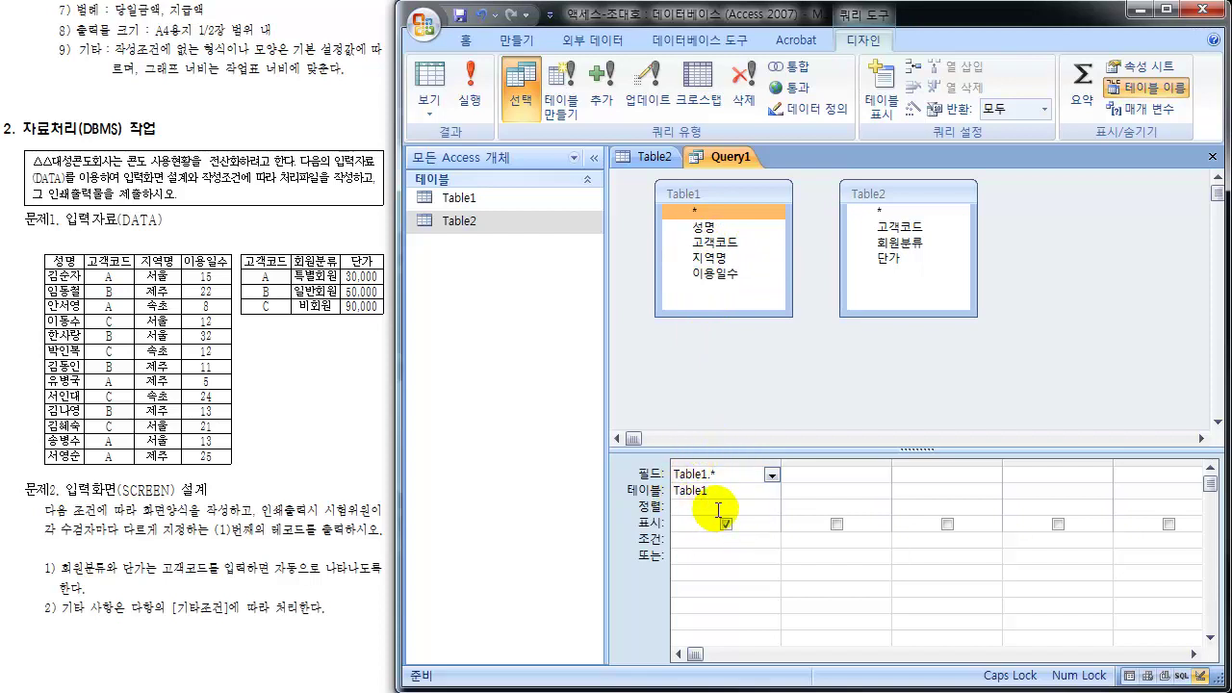
pyautogui.click(901, 192)
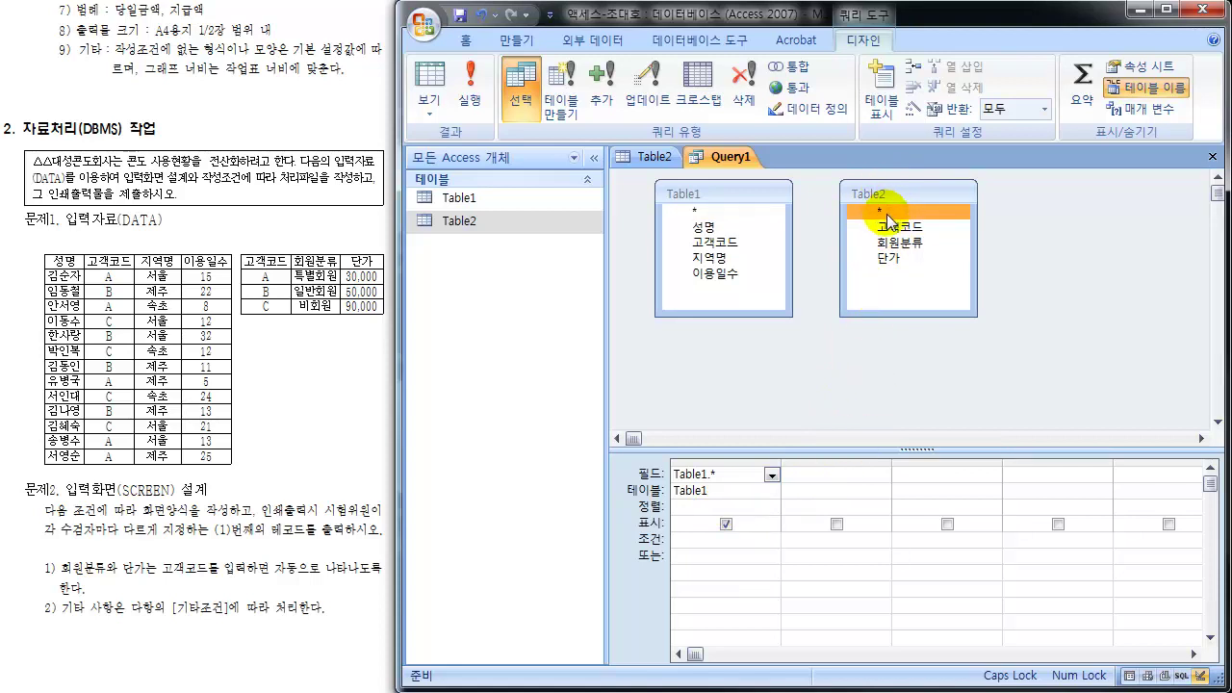
pyautogui.moveTo(886, 214); pyautogui.dragTo(816, 462)
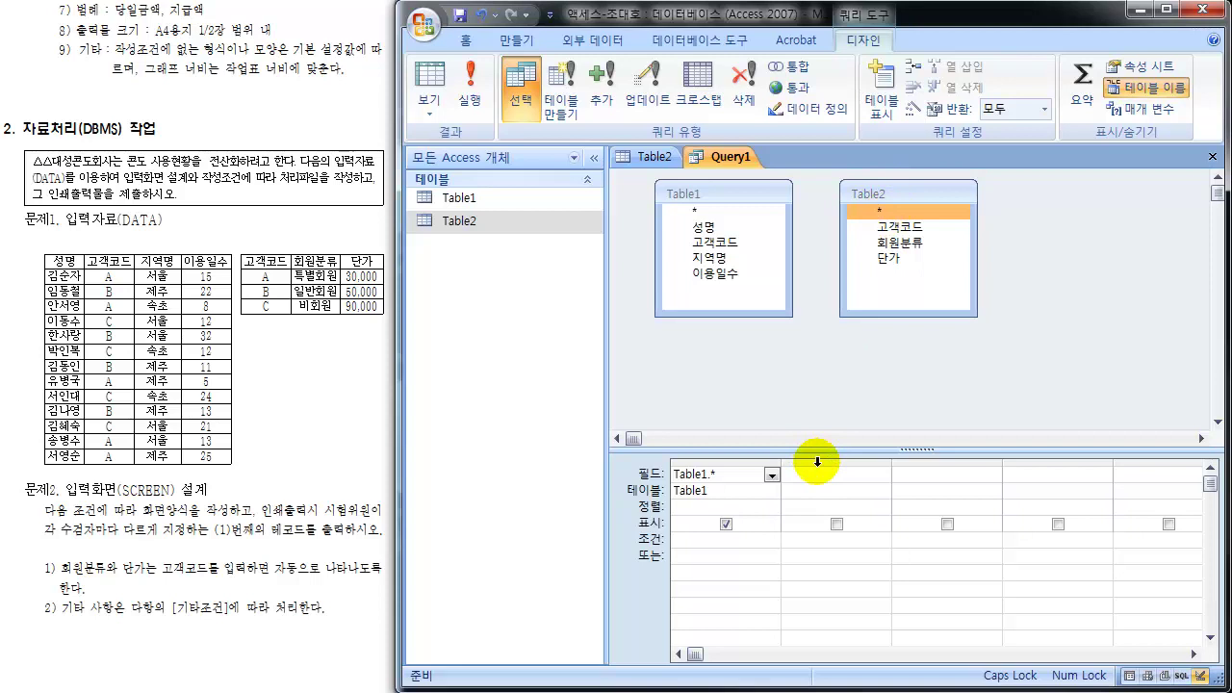
pyautogui.moveTo(869, 208)
pyautogui.mouseDown()
pyautogui.moveTo(874, 220)
pyautogui.moveTo(768, 231)
pyautogui.moveTo(685, 213)
pyautogui.moveTo(662, 192)
pyautogui.moveTo(688, 223)
pyautogui.moveTo(742, 247)
pyautogui.moveTo(694, 248)
pyautogui.moveTo(879, 197)
pyautogui.moveTo(852, 193)
pyautogui.moveTo(871, 183)
pyautogui.moveTo(881, 240)
pyautogui.moveTo(916, 223)
pyautogui.moveTo(897, 252)
pyautogui.moveTo(967, 189)
pyautogui.moveTo(974, 202)
pyautogui.mouseUp()
pyautogui.moveTo(925, 244)
pyautogui.mouseDown()
pyautogui.moveTo(943, 260)
pyautogui.moveTo(925, 263)
pyautogui.mouseUp()
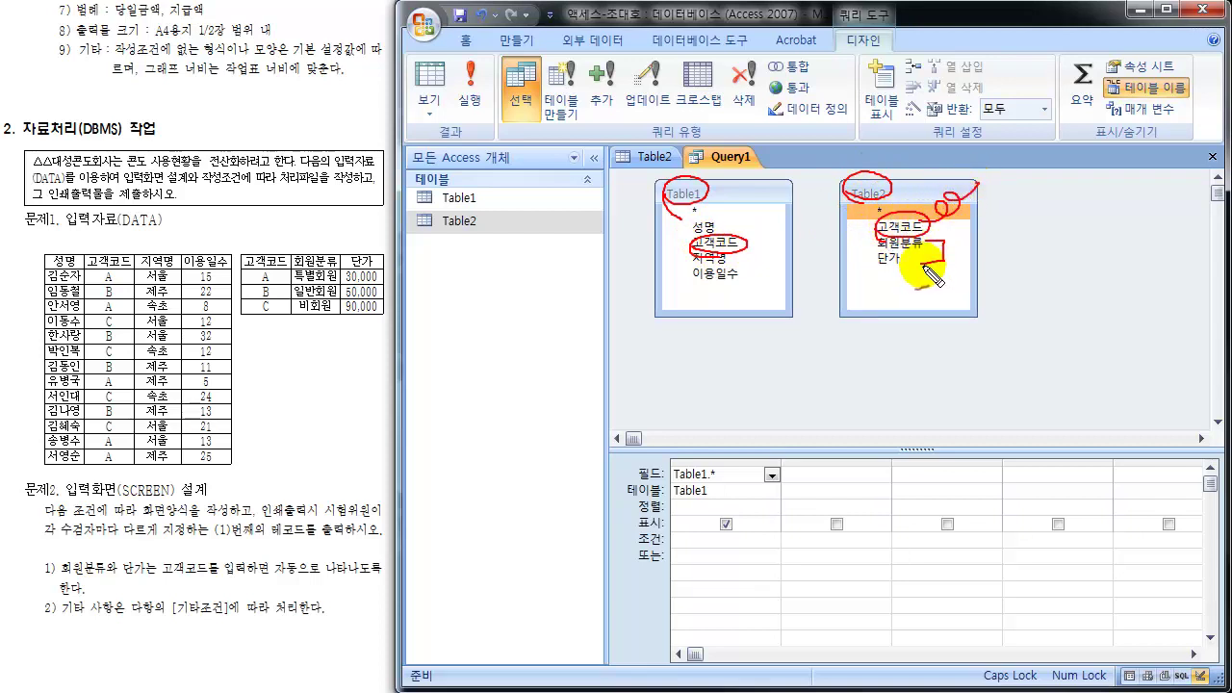
pyautogui.moveTo(890, 310)
pyautogui.mouseDown()
pyautogui.moveTo(842, 445)
pyautogui.moveTo(870, 433)
pyautogui.mouseUp()
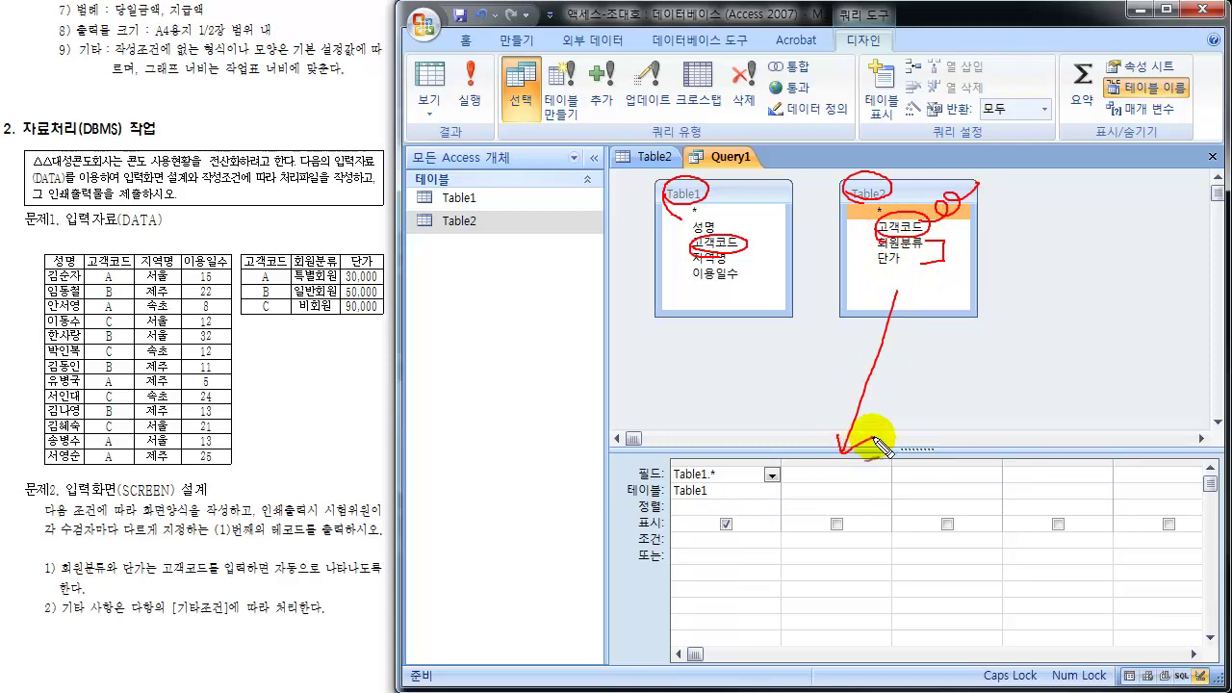
pyautogui.moveTo(881, 183)
pyautogui.mouseDown()
pyautogui.moveTo(842, 187)
pyautogui.moveTo(884, 191)
pyautogui.mouseUp()
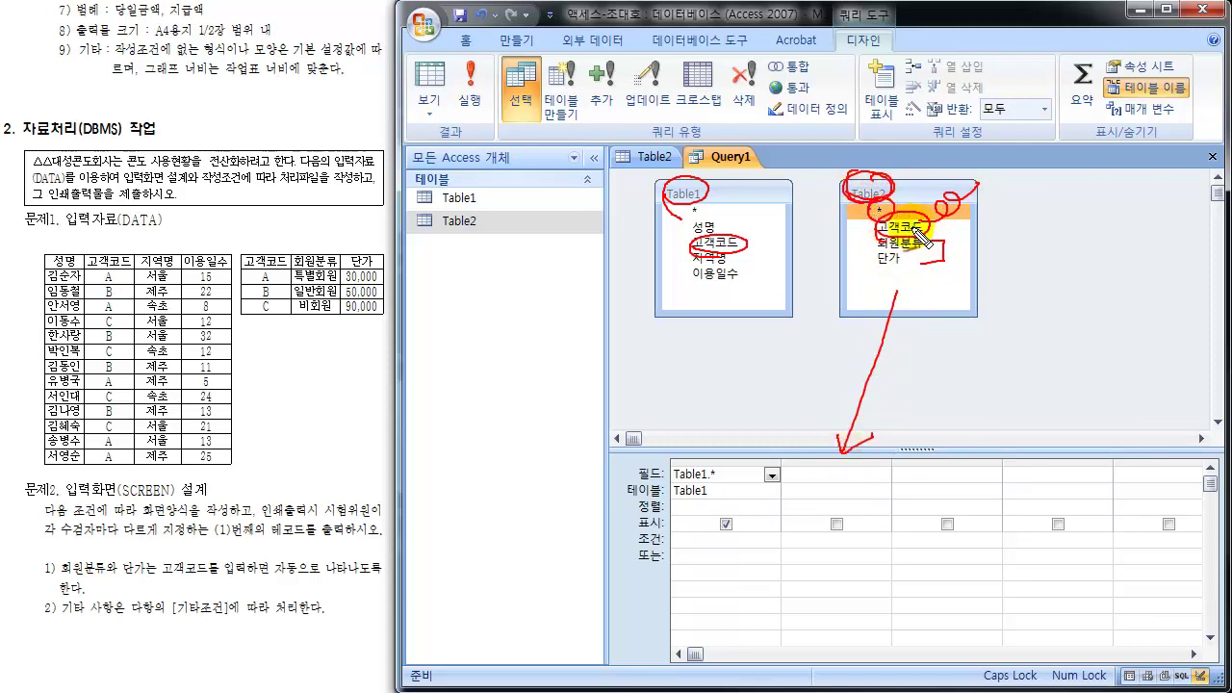
pyautogui.moveTo(912, 227)
pyautogui.mouseDown()
pyautogui.moveTo(765, 251)
pyautogui.moveTo(887, 260)
pyautogui.moveTo(874, 262)
pyautogui.mouseUp()
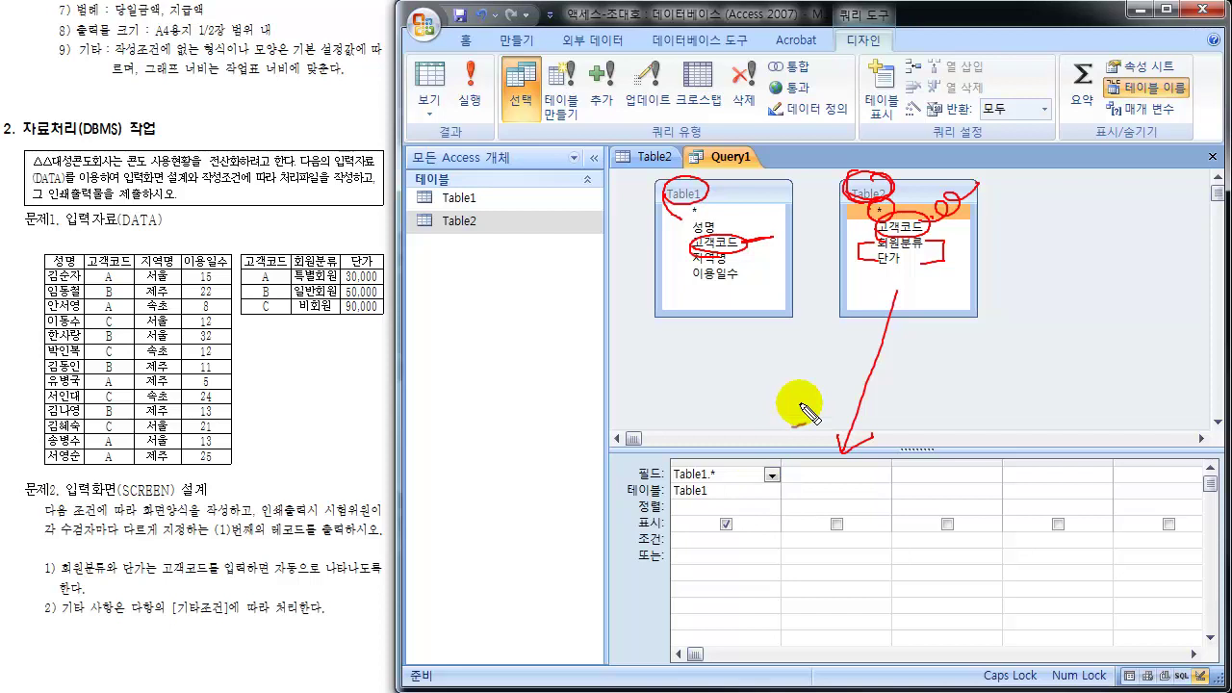
pyautogui.press('Escape')
# Add the 회원분류 and 단가 fields from Table2 to the design grid
pyautogui.click(909, 242)
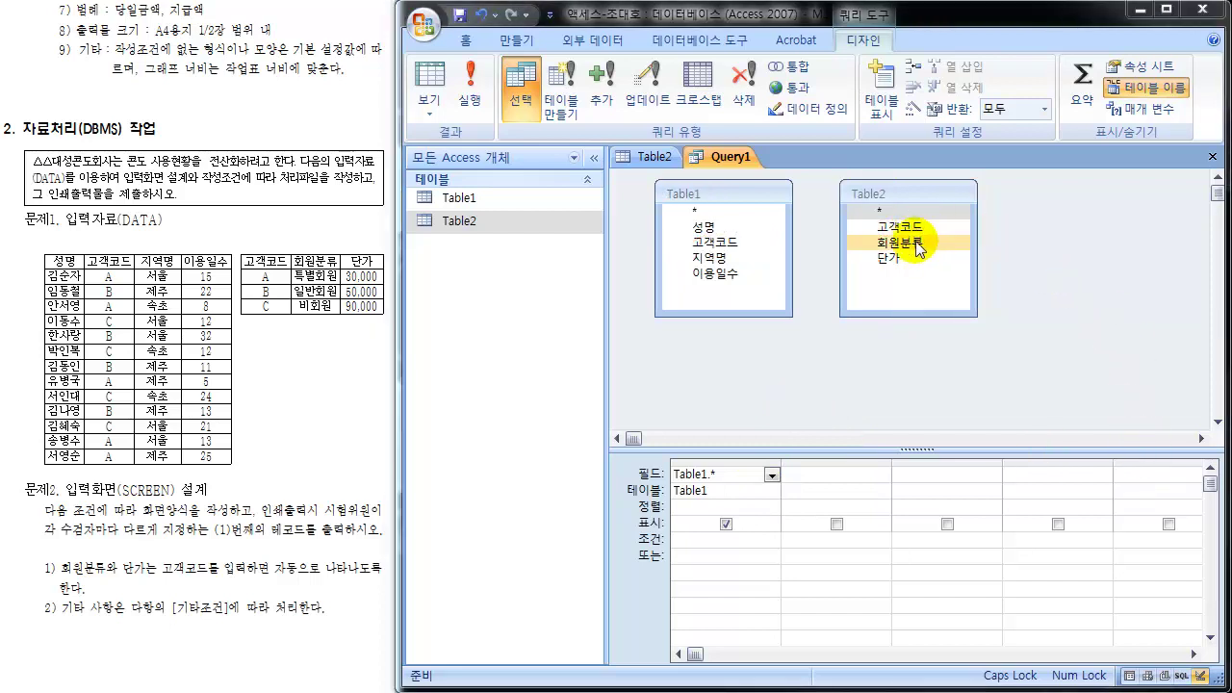
pyautogui.doubleClick(912, 246)
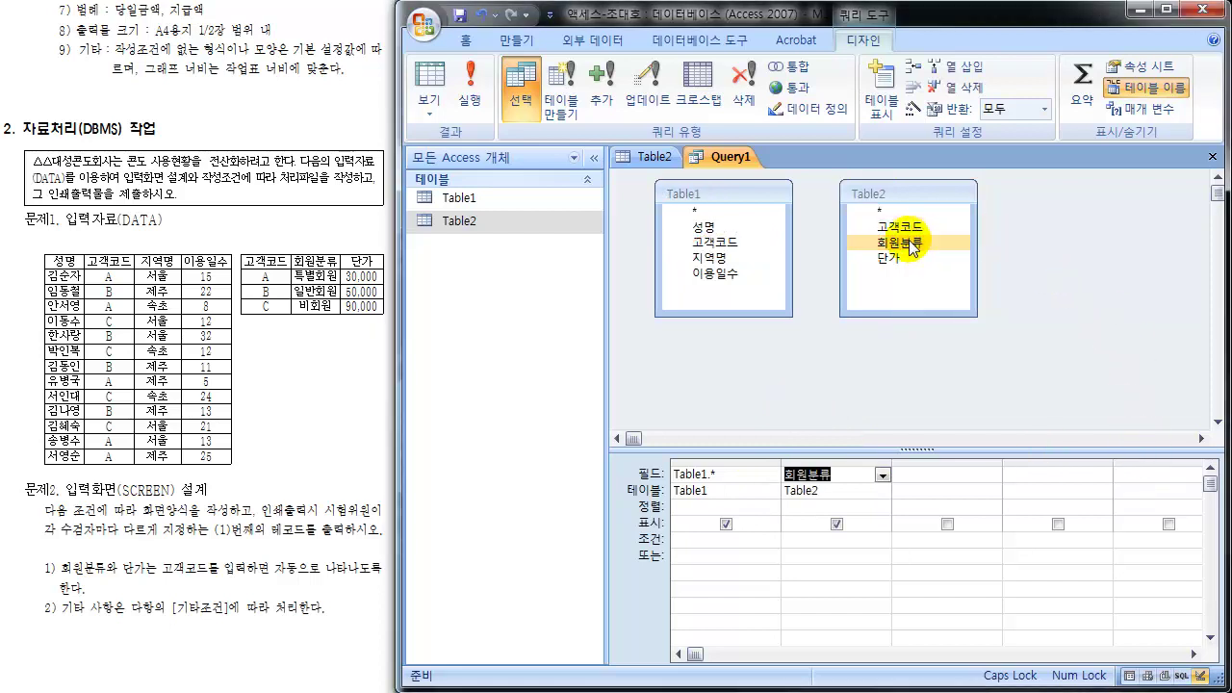
pyautogui.doubleClick(897, 260)
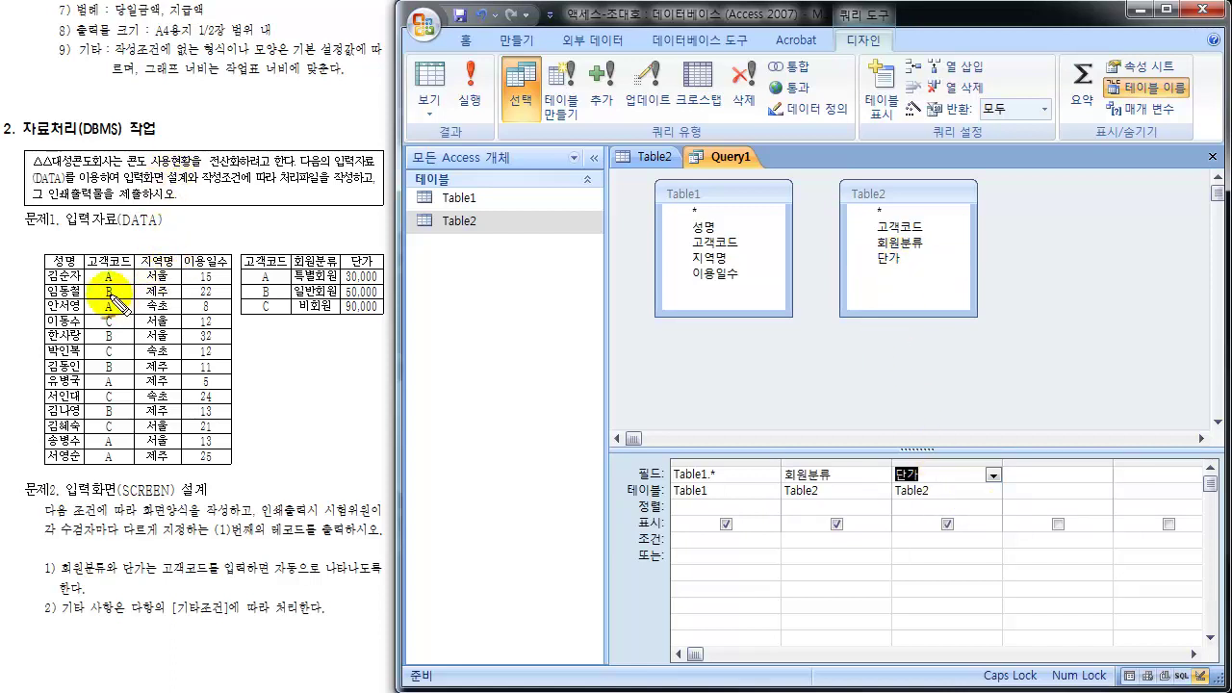
# Compare the column headings of the exam sheet's two data tables with the fields in the query design grid
pyautogui.moveTo(43, 258)
pyautogui.mouseDown()
pyautogui.moveTo(178, 271)
pyautogui.moveTo(226, 241)
pyautogui.moveTo(35, 256)
pyautogui.moveTo(58, 271)
pyautogui.mouseUp()
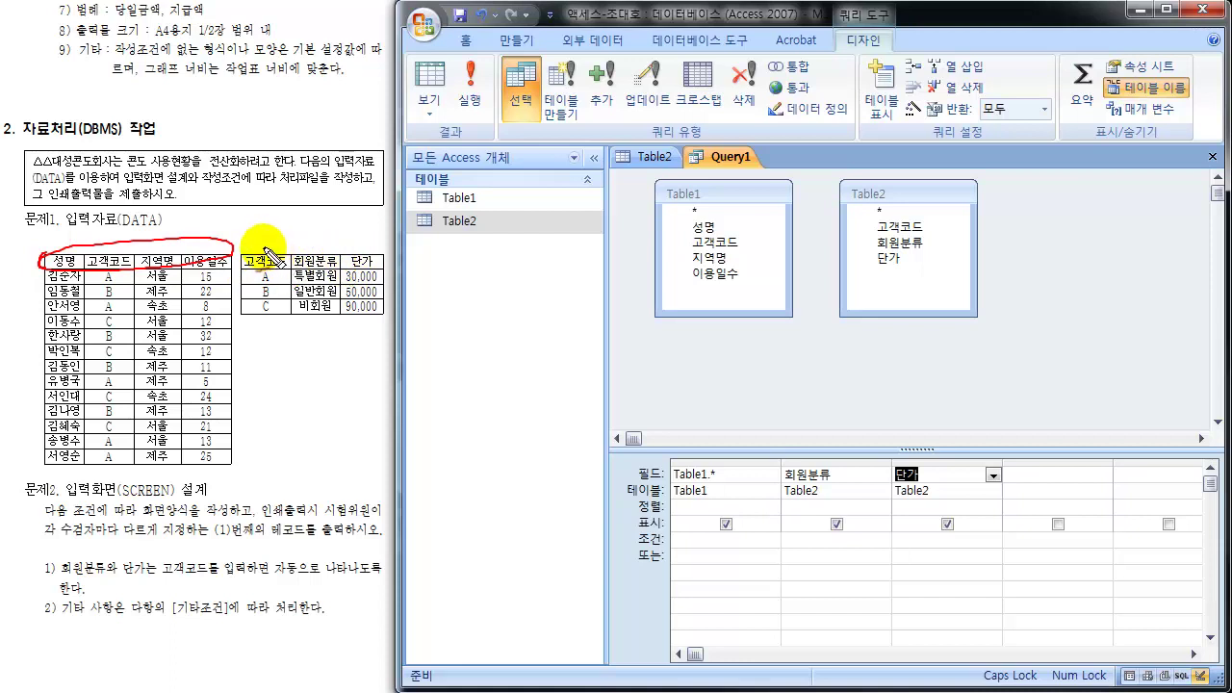
pyautogui.moveTo(261, 245)
pyautogui.mouseDown()
pyautogui.moveTo(377, 258)
pyautogui.moveTo(346, 270)
pyautogui.moveTo(332, 233)
pyautogui.moveTo(289, 213)
pyautogui.moveTo(220, 253)
pyautogui.mouseUp()
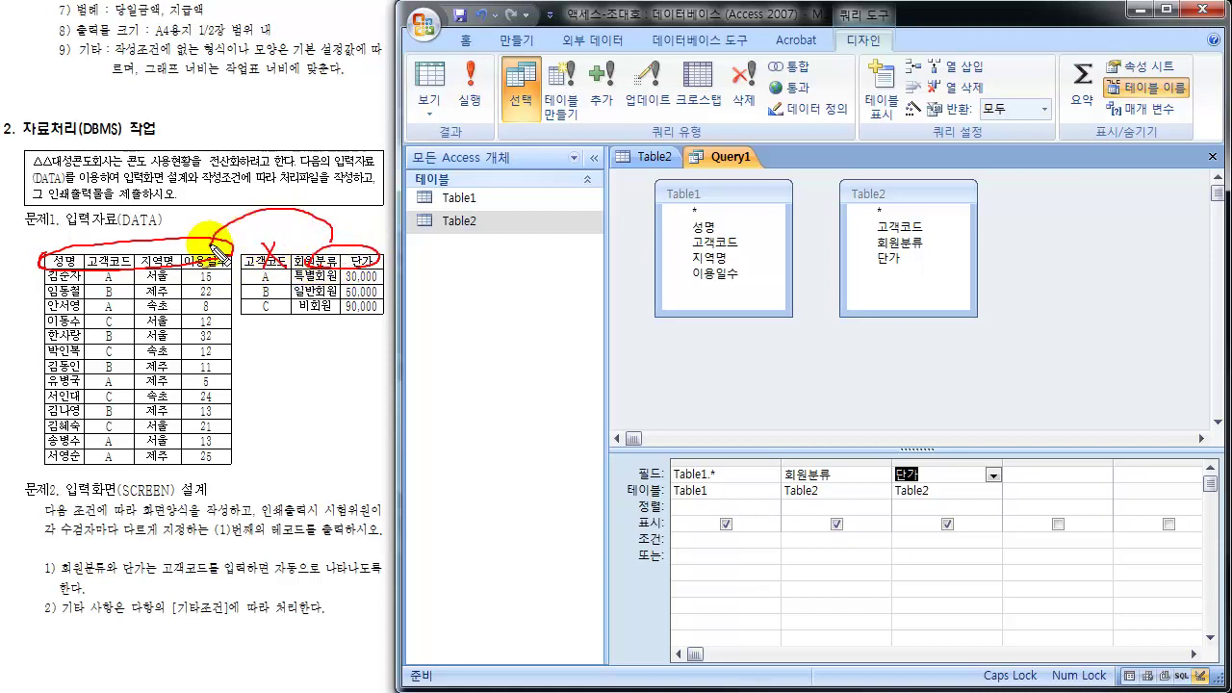
pyautogui.moveTo(673, 464); pyautogui.dragTo(671, 524)
pyautogui.moveTo(989, 464)
pyautogui.mouseDown()
pyautogui.moveTo(1006, 493)
pyautogui.moveTo(993, 520)
pyautogui.mouseUp()
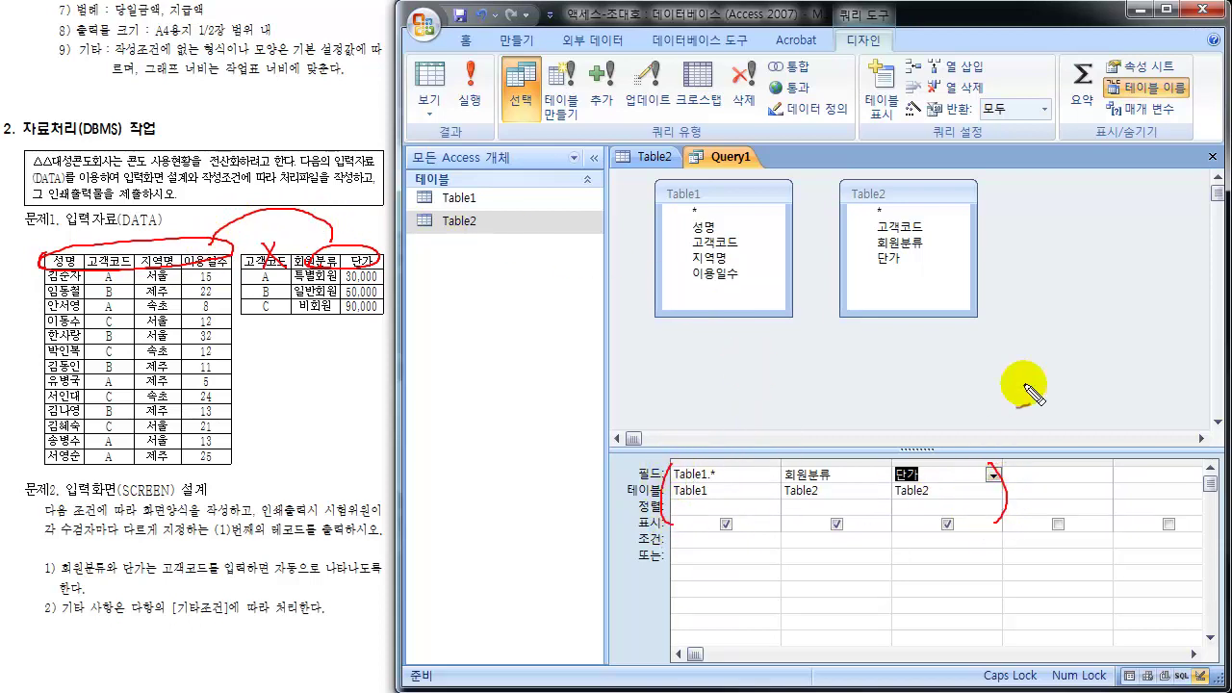
pyautogui.press('Escape')
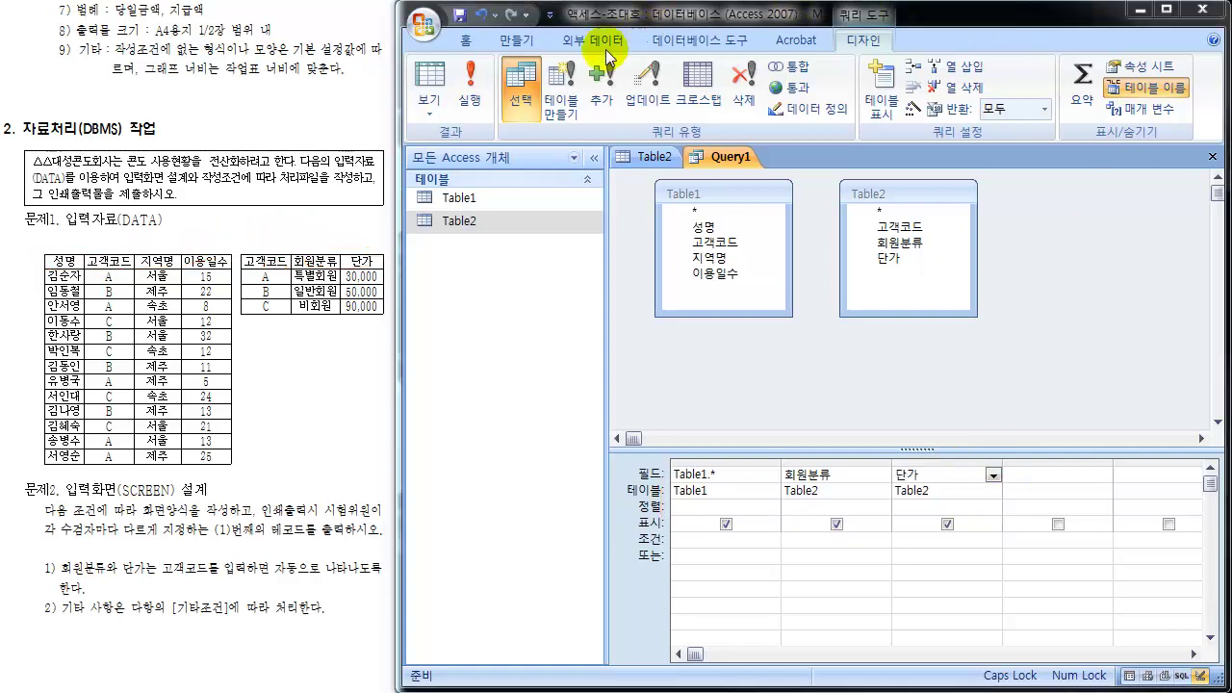
# Preview the query's records and check each column from 성명 through 단가
pyautogui.click(429, 86)
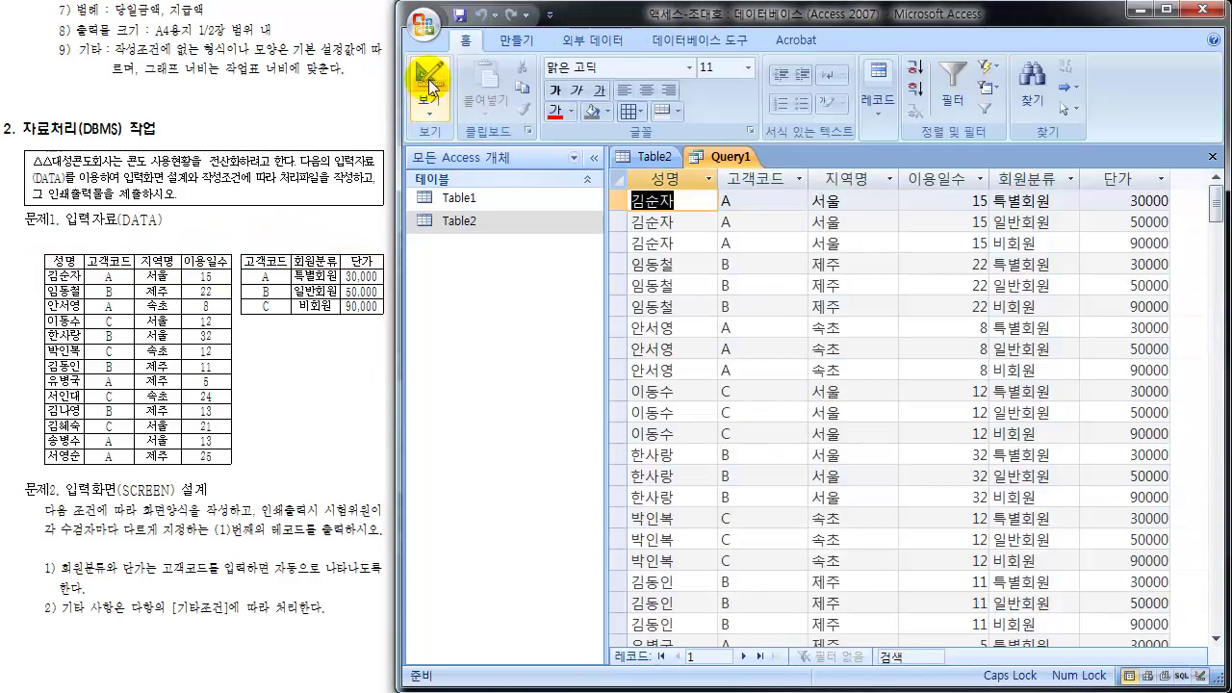
pyautogui.click(658, 178)
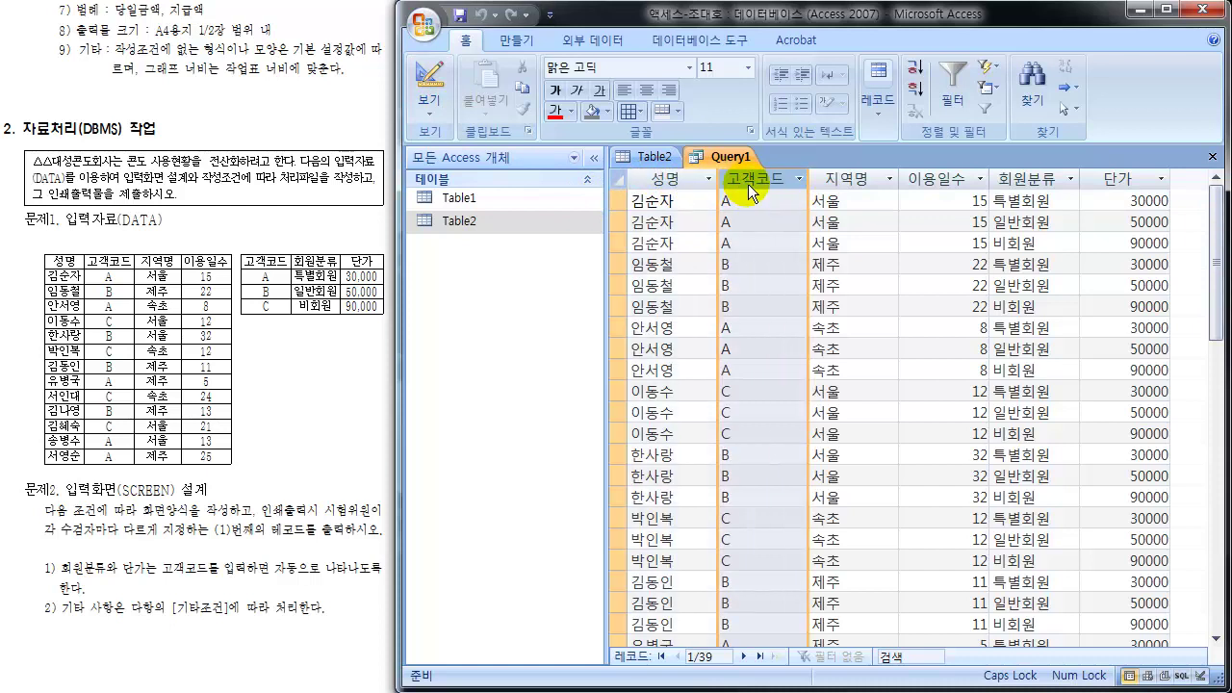
pyautogui.click(760, 178)
pyautogui.click(852, 178)
pyautogui.click(909, 179)
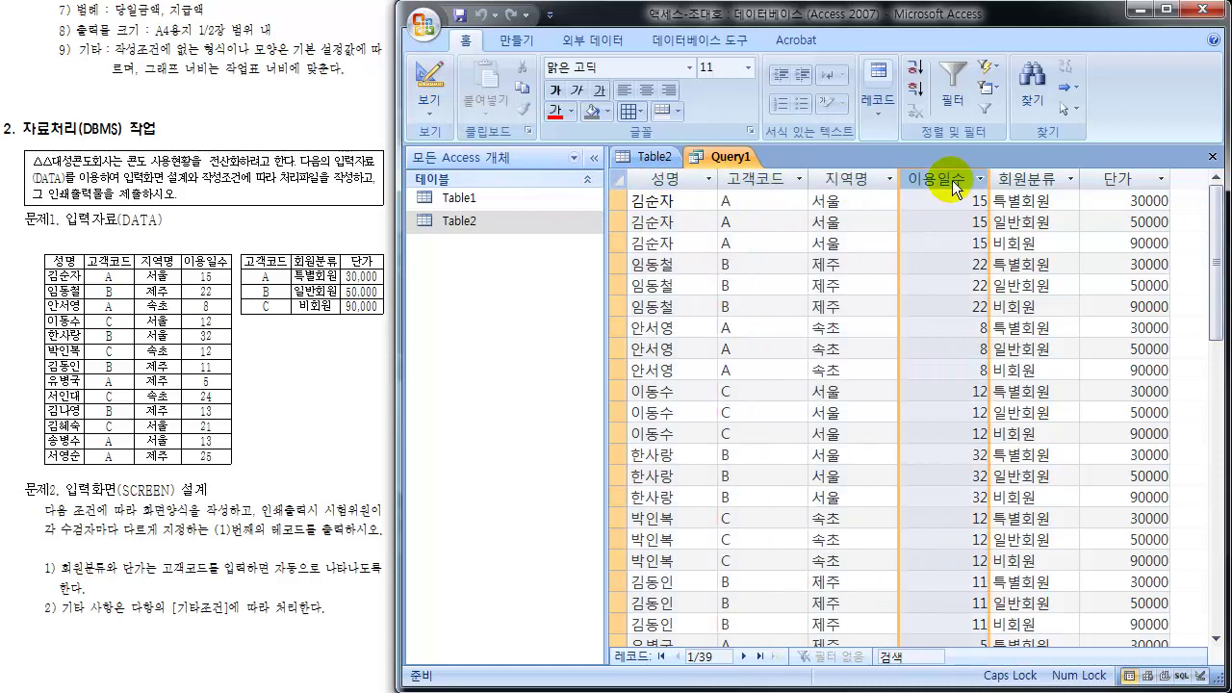
pyautogui.click(1035, 179)
pyautogui.click(1140, 180)
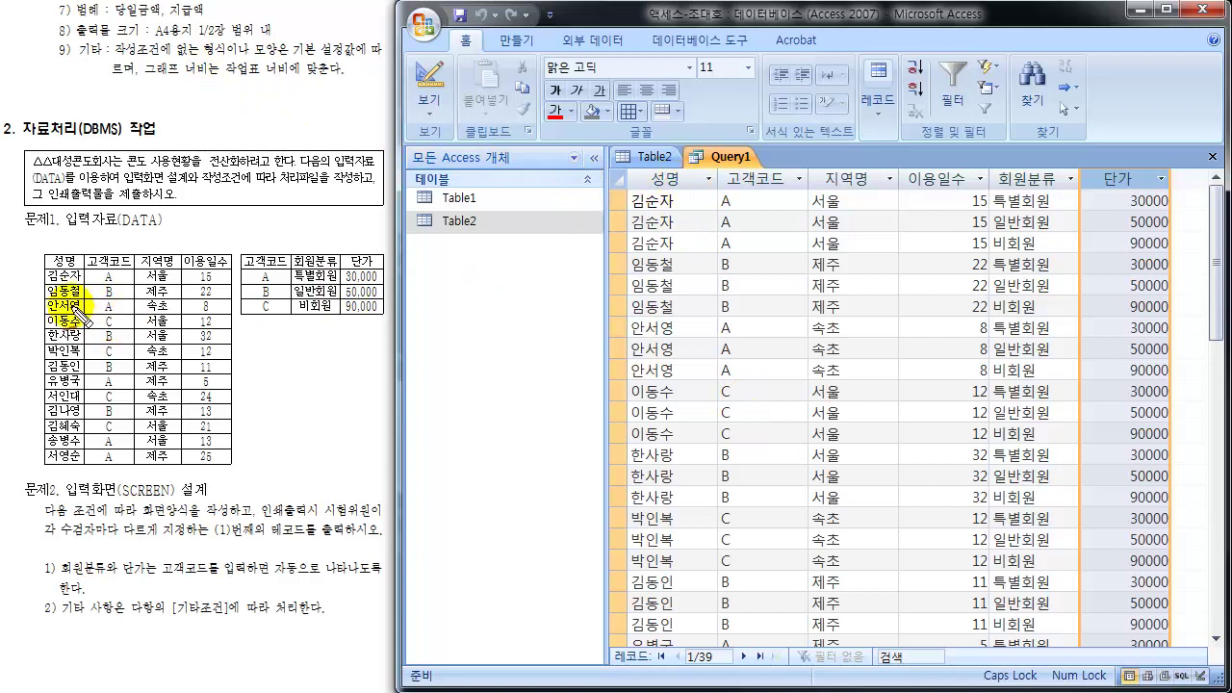
# Compare the exam sheet's input data rows with the query's records to check whether they match
pyautogui.moveTo(62, 280)
pyautogui.mouseDown()
pyautogui.moveTo(37, 427)
pyautogui.moveTo(50, 458)
pyautogui.mouseUp()
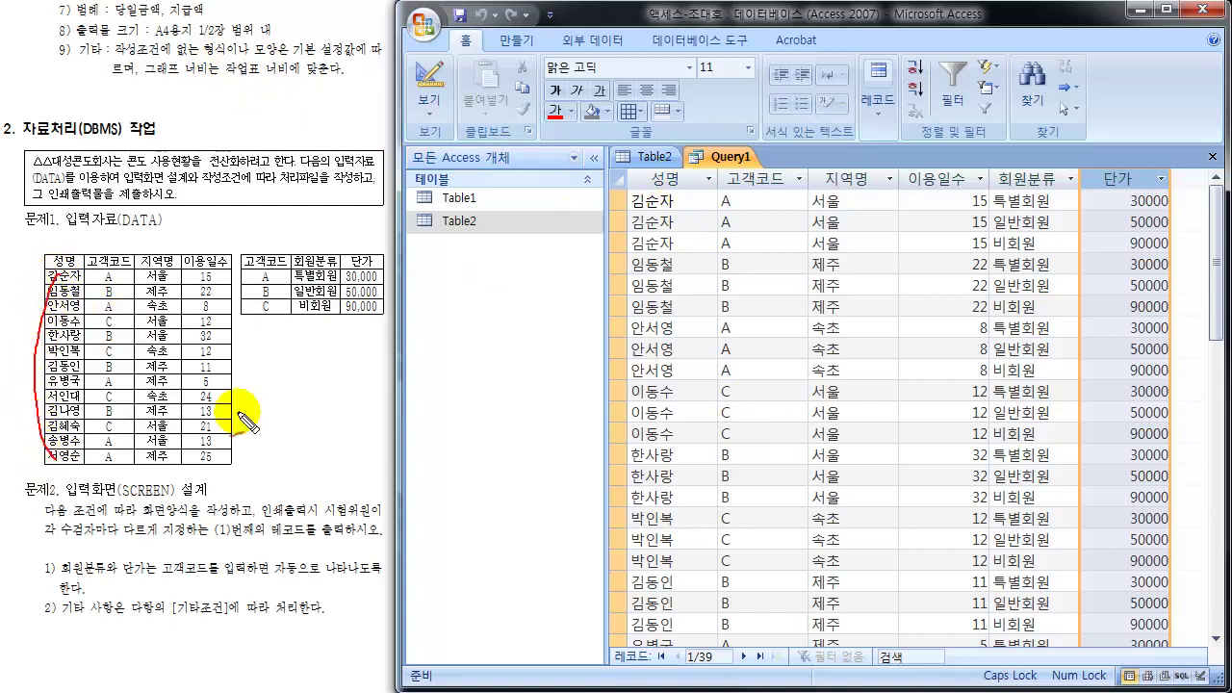
pyautogui.moveTo(634, 201)
pyautogui.mouseDown()
pyautogui.moveTo(579, 383)
pyautogui.moveTo(630, 556)
pyautogui.mouseUp()
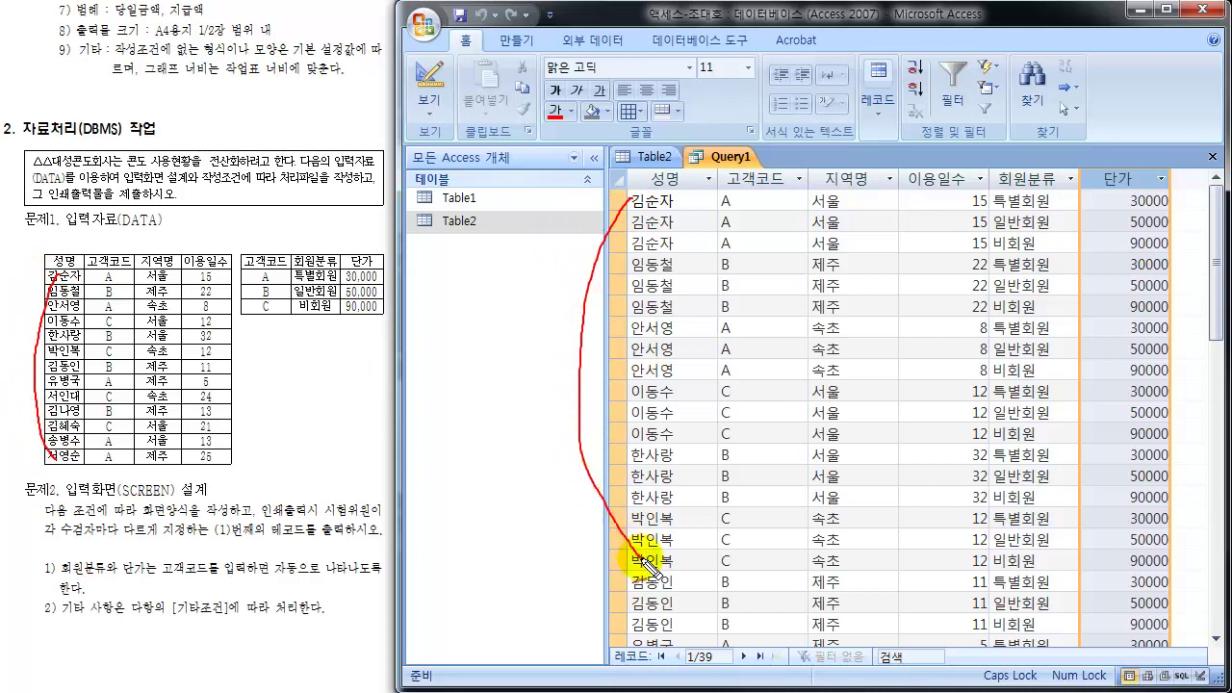
pyautogui.moveTo(1152, 202)
pyautogui.mouseDown()
pyautogui.moveTo(1196, 385)
pyautogui.moveTo(1127, 541)
pyautogui.mouseUp()
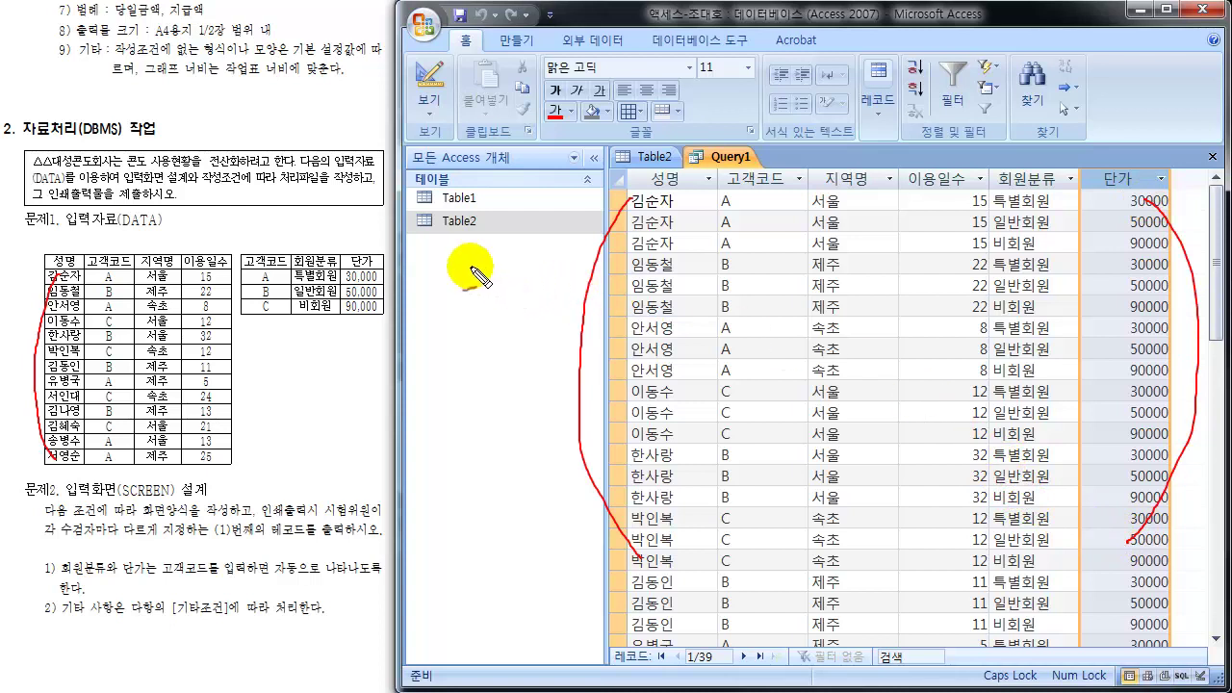
pyautogui.moveTo(452, 267)
pyautogui.mouseDown()
pyautogui.moveTo(483, 264)
pyautogui.moveTo(487, 281)
pyautogui.moveTo(535, 251)
pyautogui.moveTo(564, 279)
pyautogui.mouseUp()
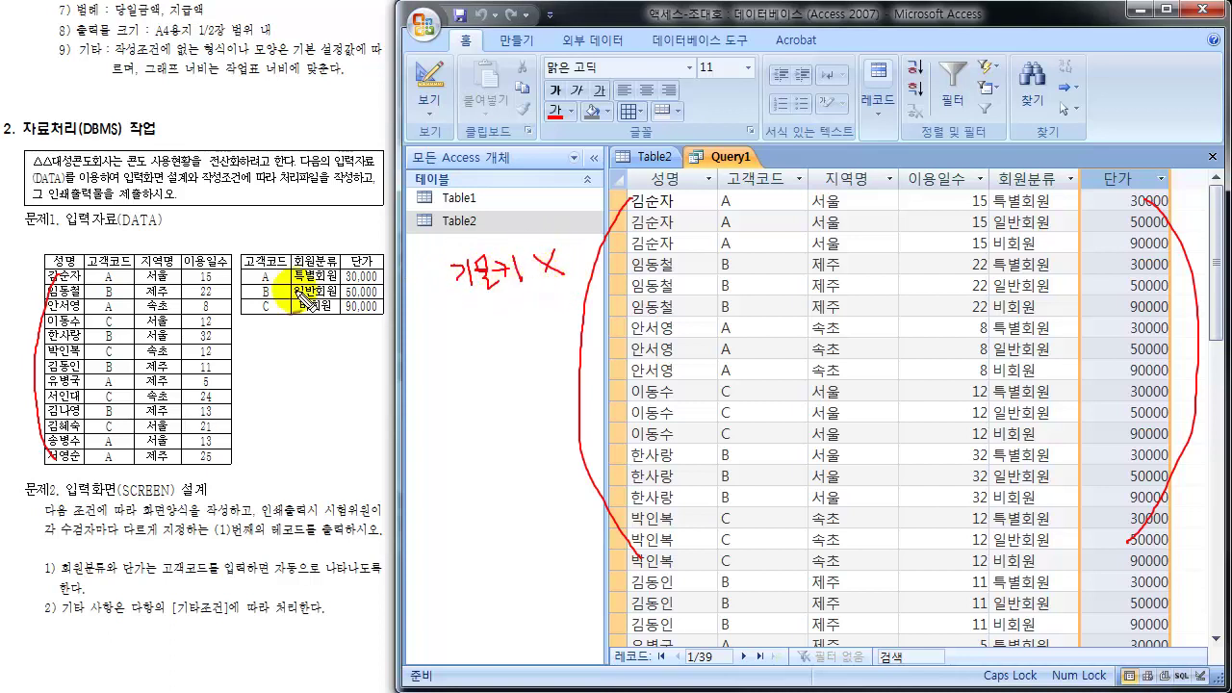
pyautogui.moveTo(54, 237); pyautogui.dragTo(77, 235)
pyautogui.moveTo(66, 236)
pyautogui.mouseDown()
pyautogui.moveTo(67, 253)
pyautogui.moveTo(127, 250)
pyautogui.moveTo(108, 252)
pyautogui.mouseUp()
pyautogui.moveTo(235, 235)
pyautogui.mouseDown()
pyautogui.moveTo(309, 240)
pyautogui.moveTo(288, 241)
pyautogui.mouseUp()
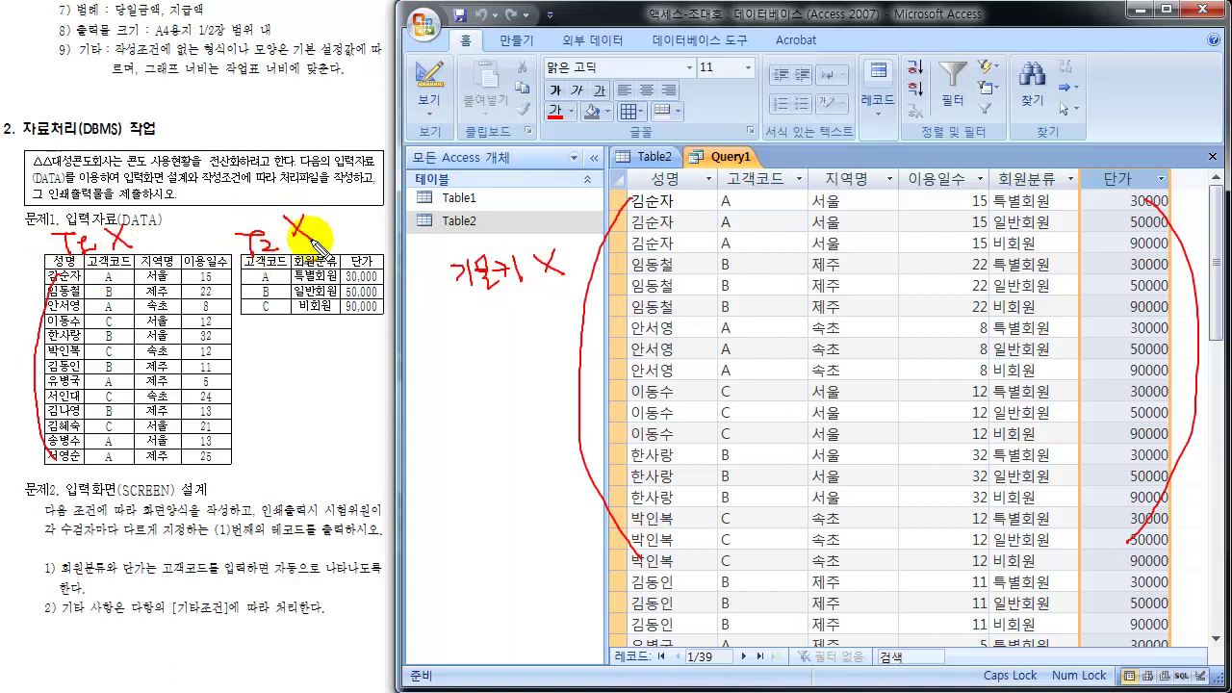
pyautogui.moveTo(462, 301)
pyautogui.mouseDown()
pyautogui.moveTo(516, 297)
pyautogui.moveTo(540, 309)
pyautogui.mouseUp()
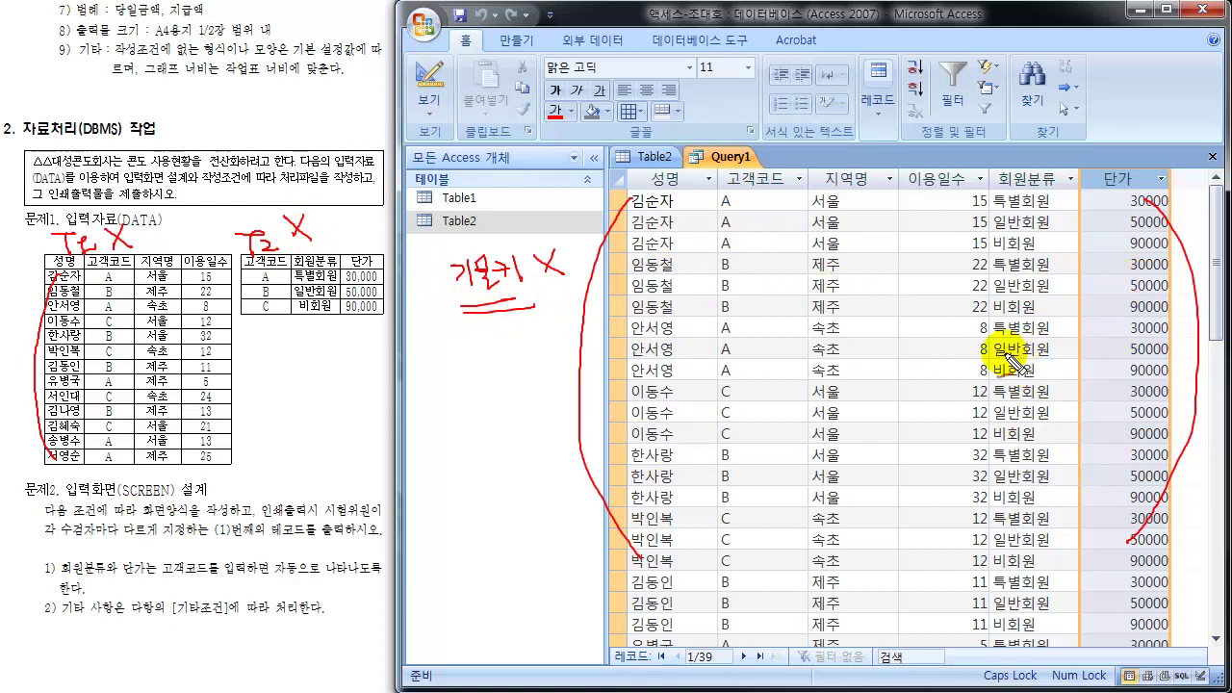
pyautogui.press('Escape')
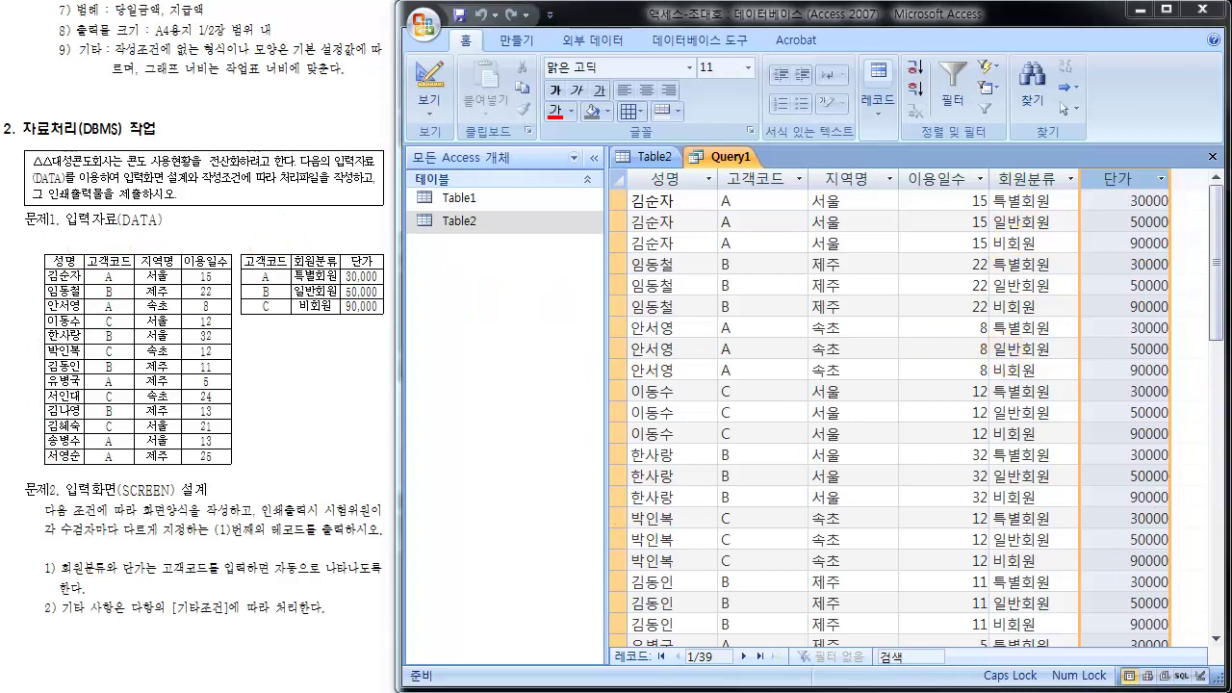
# Move the Table1 and Table2 field lists apart in the query design, join them on 고객코드, and preview the records
pyautogui.click(429, 79)
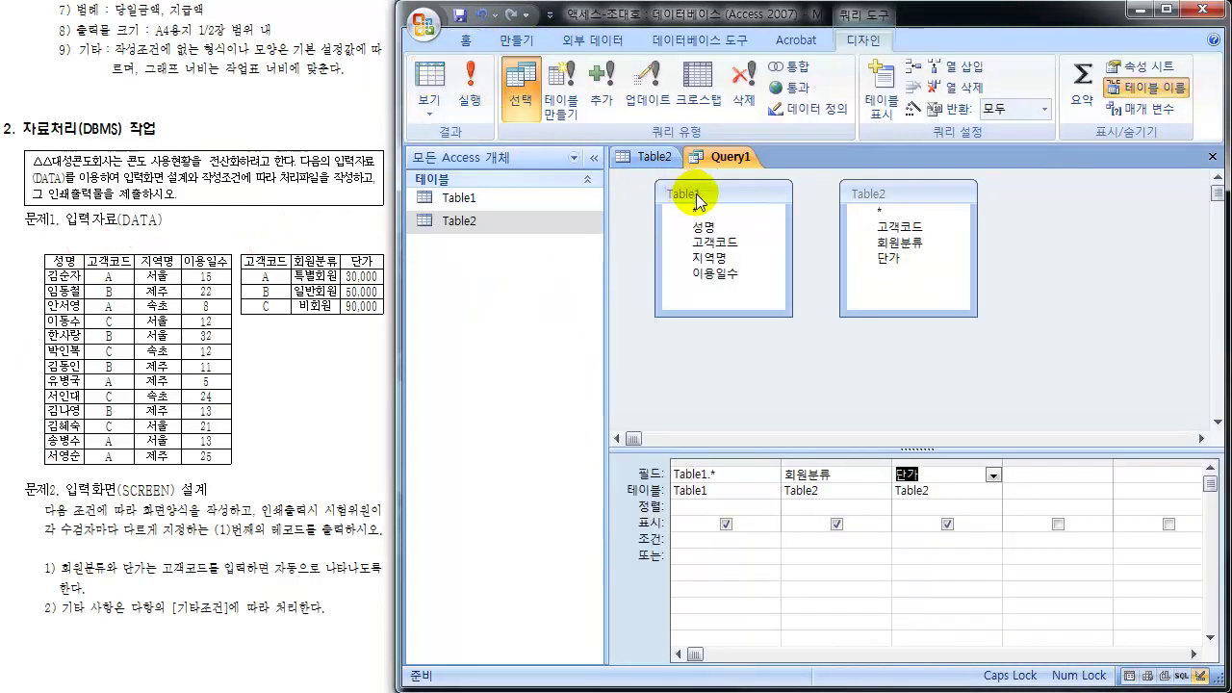
pyautogui.moveTo(693, 193); pyautogui.dragTo(685, 231)
pyautogui.moveTo(895, 193); pyautogui.dragTo(970, 231)
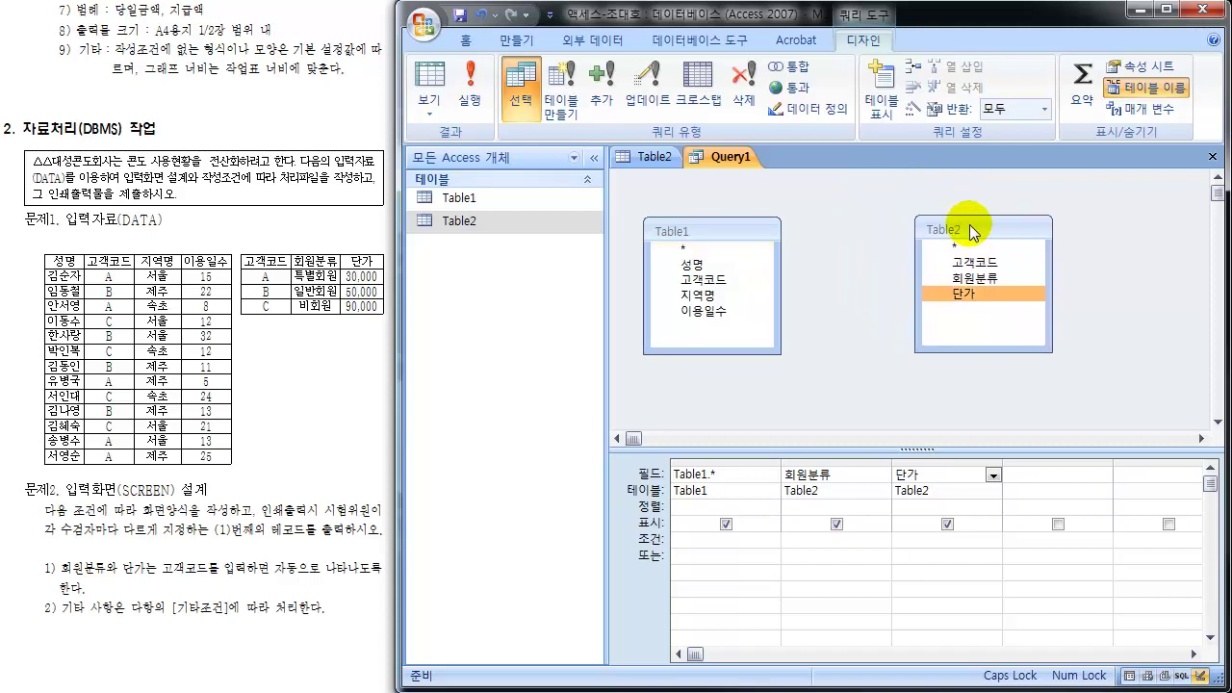
pyautogui.moveTo(977, 270); pyautogui.dragTo(742, 275)
pyautogui.moveTo(974, 262); pyautogui.dragTo(698, 277)
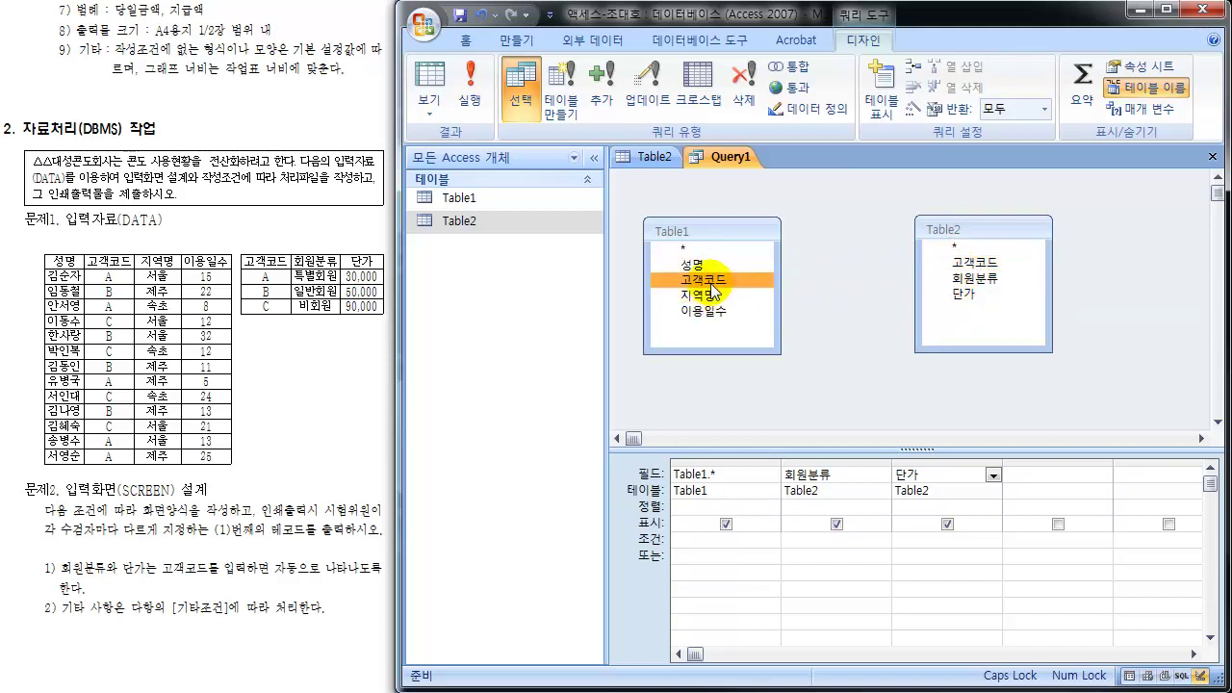
pyautogui.moveTo(953, 261); pyautogui.dragTo(707, 286)
pyautogui.moveTo(707, 286); pyautogui.dragTo(962, 288)
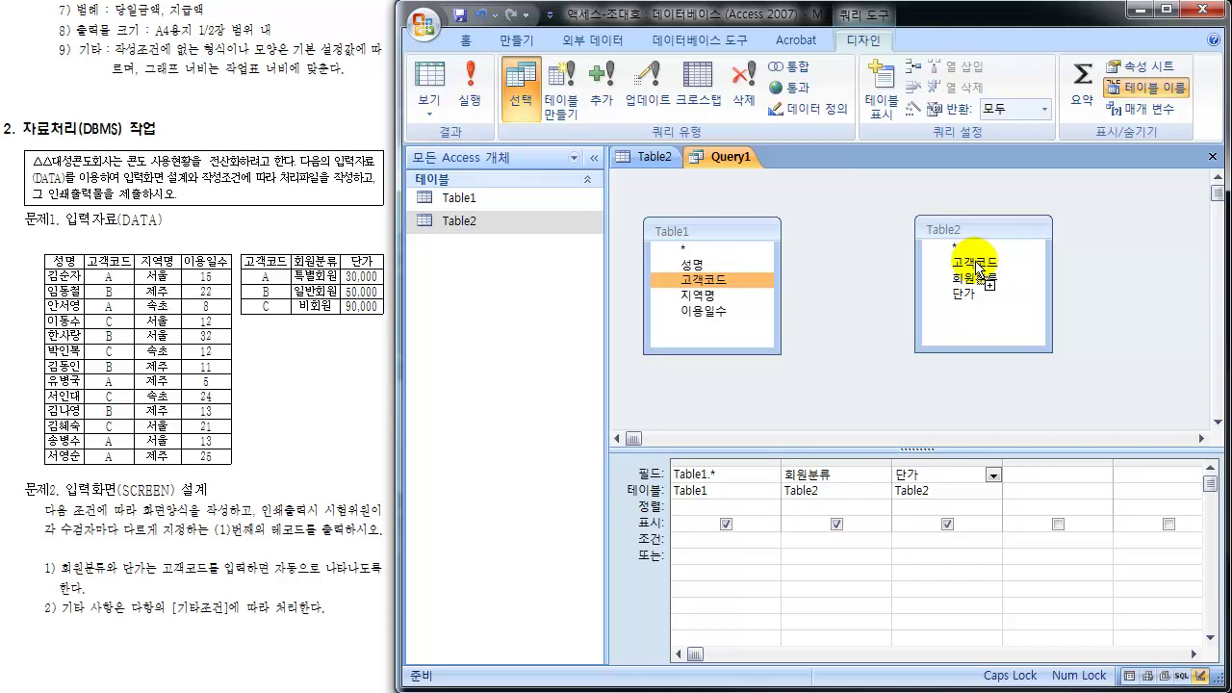
pyautogui.moveTo(977, 268); pyautogui.dragTo(978, 268)
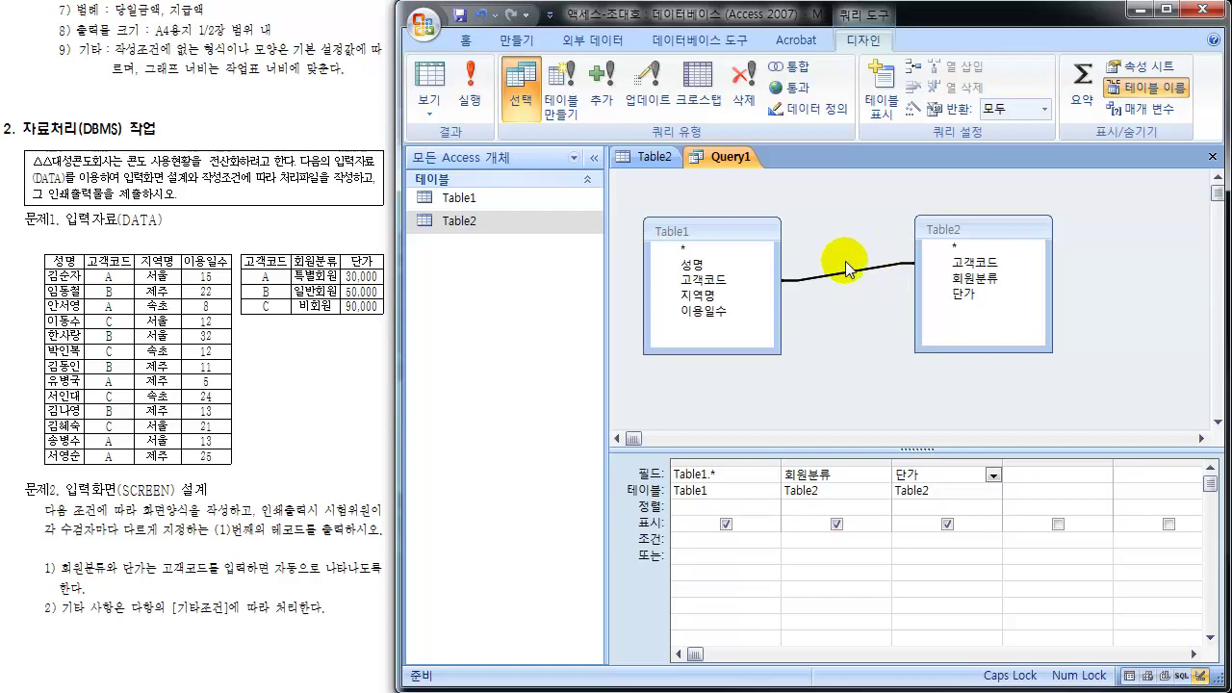
pyautogui.click(424, 84)
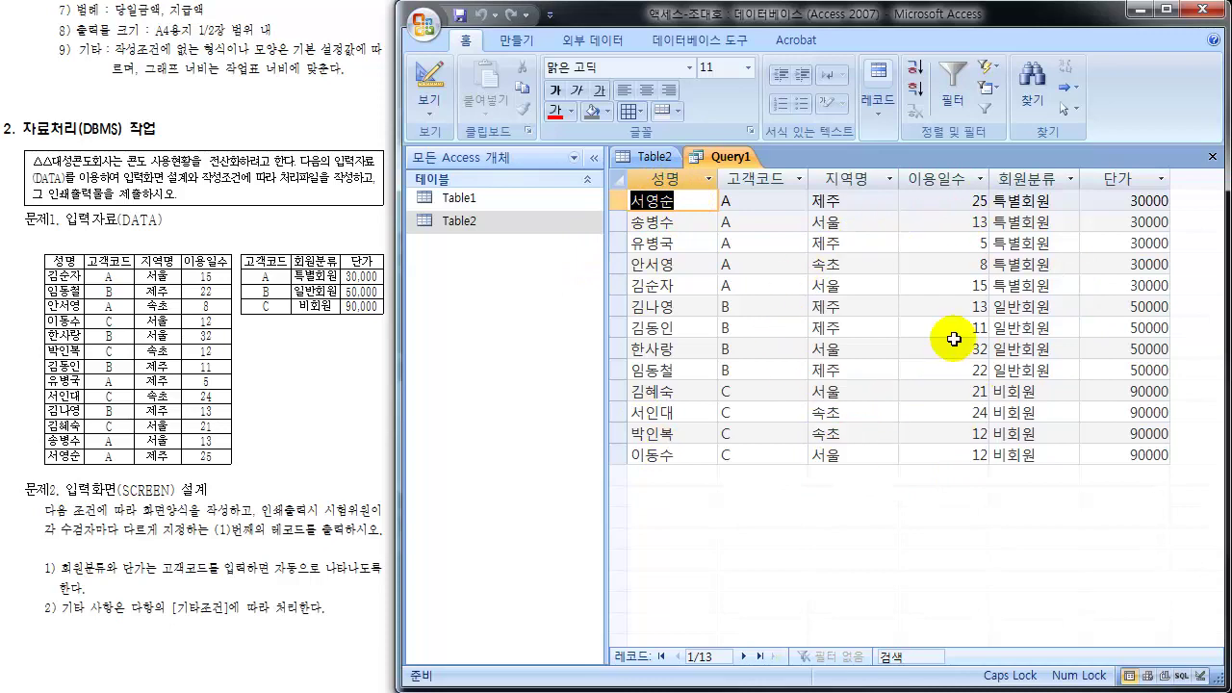
# Set the 고객코드 join to option 2, including all Table1 records and only the matching Table2 records
pyautogui.click(430, 83)
pyautogui.click(837, 272)
pyautogui.doubleClick(837, 279)
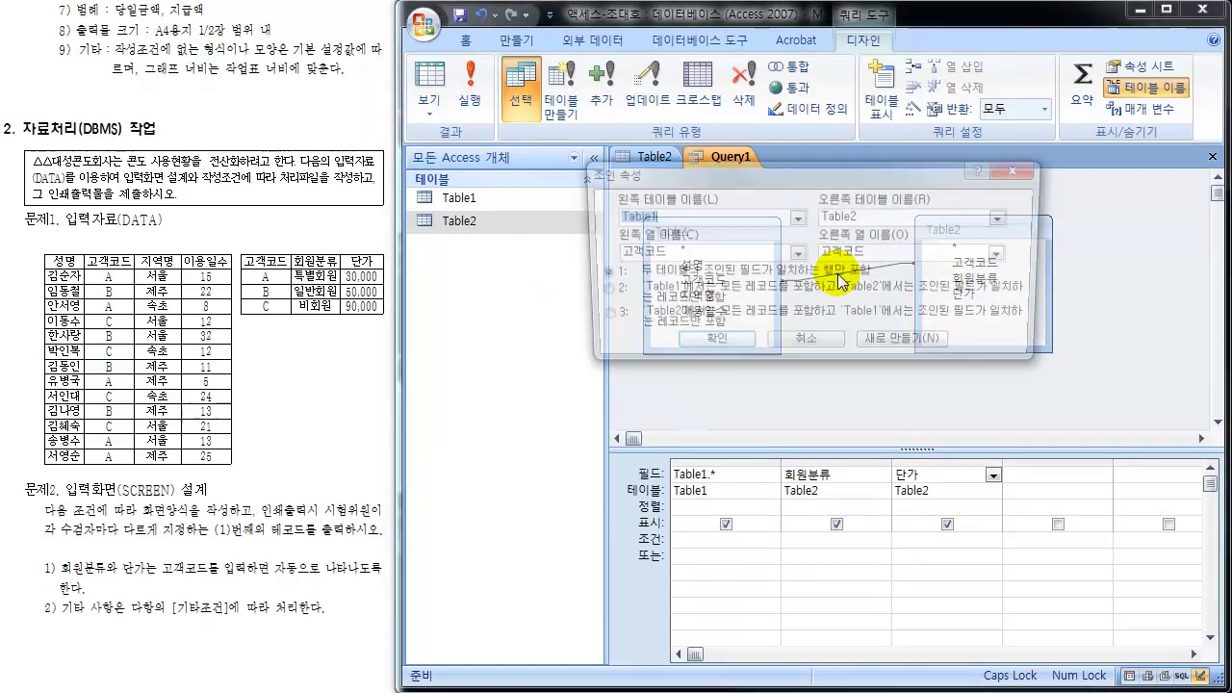
pyautogui.moveTo(839, 159); pyautogui.dragTo(412, 317)
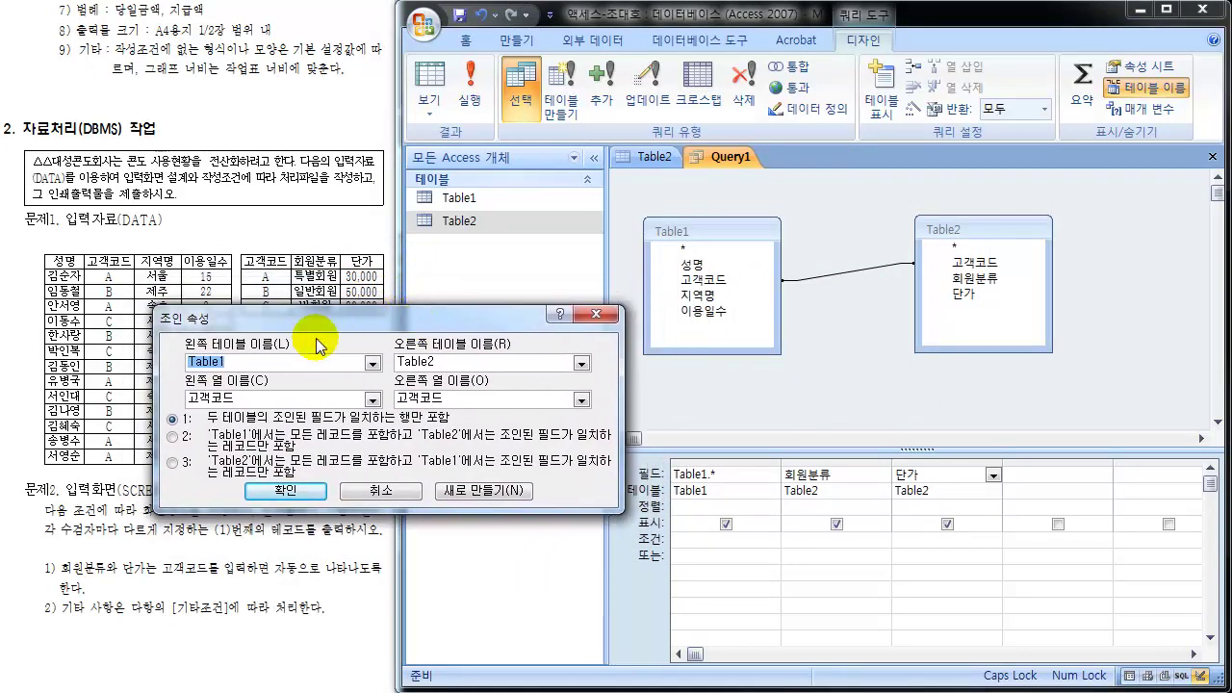
pyautogui.click(174, 438)
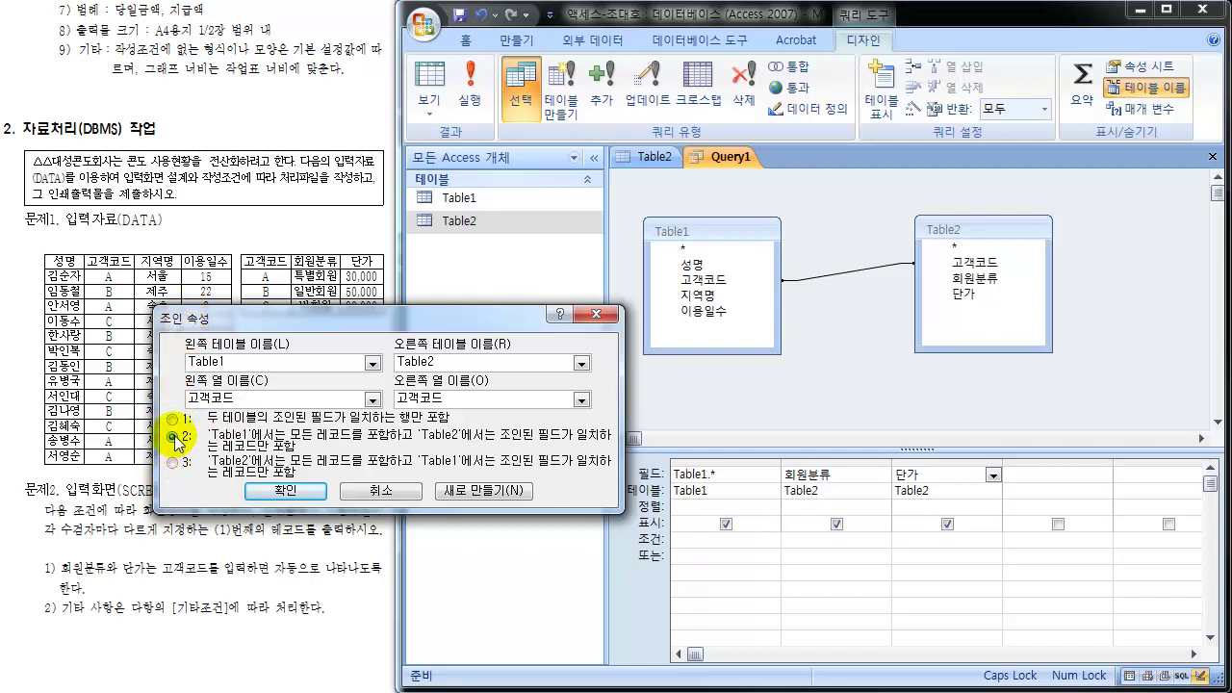
pyautogui.click(287, 492)
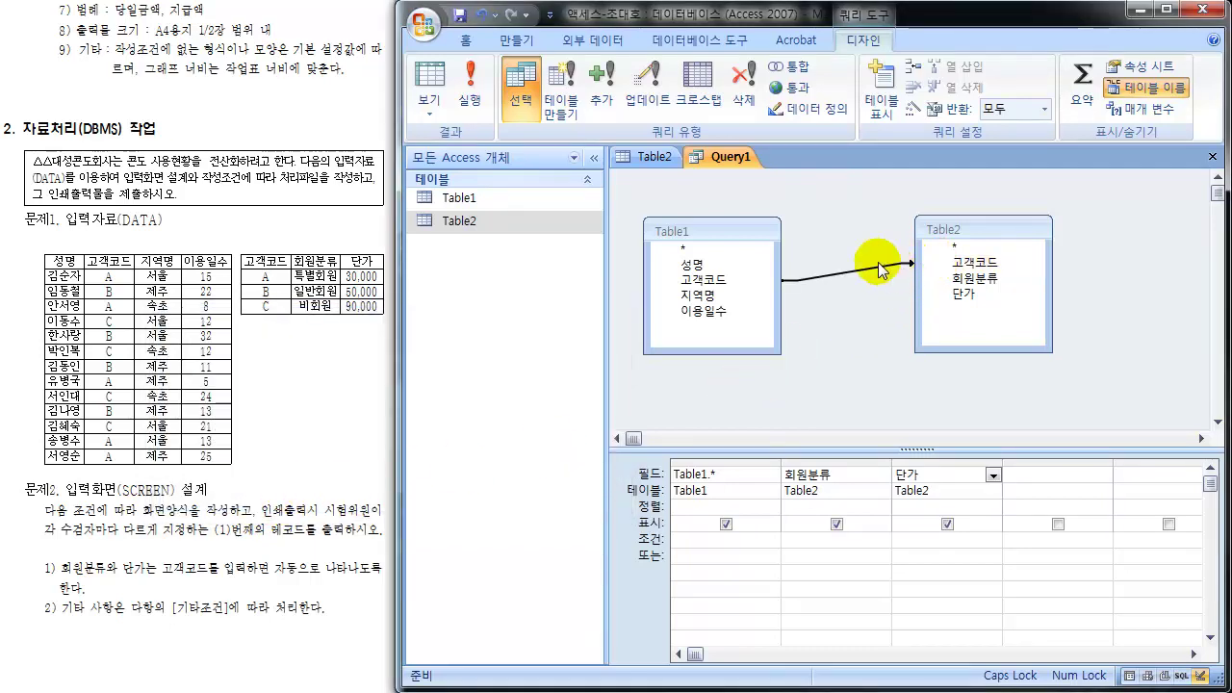
pyautogui.click(739, 281)
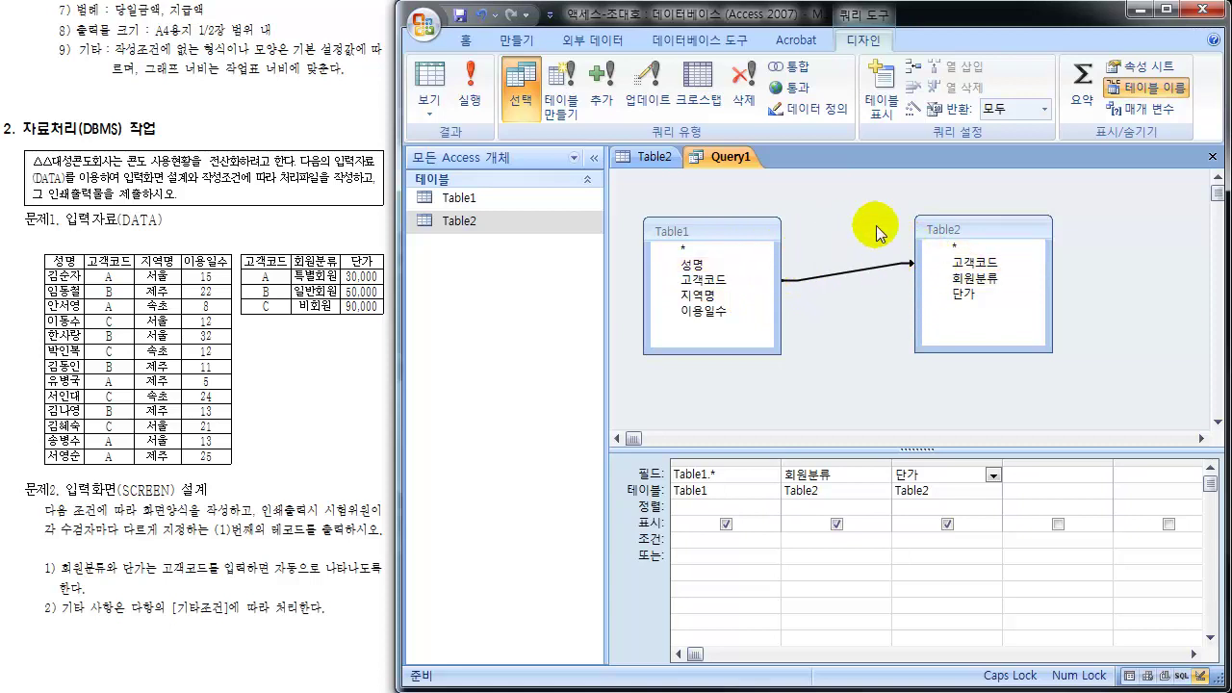
# Preview the query's records and check the first row's 고객코드, 회원분류 and 단가 against the exam sheet's two tables
pyautogui.click(440, 85)
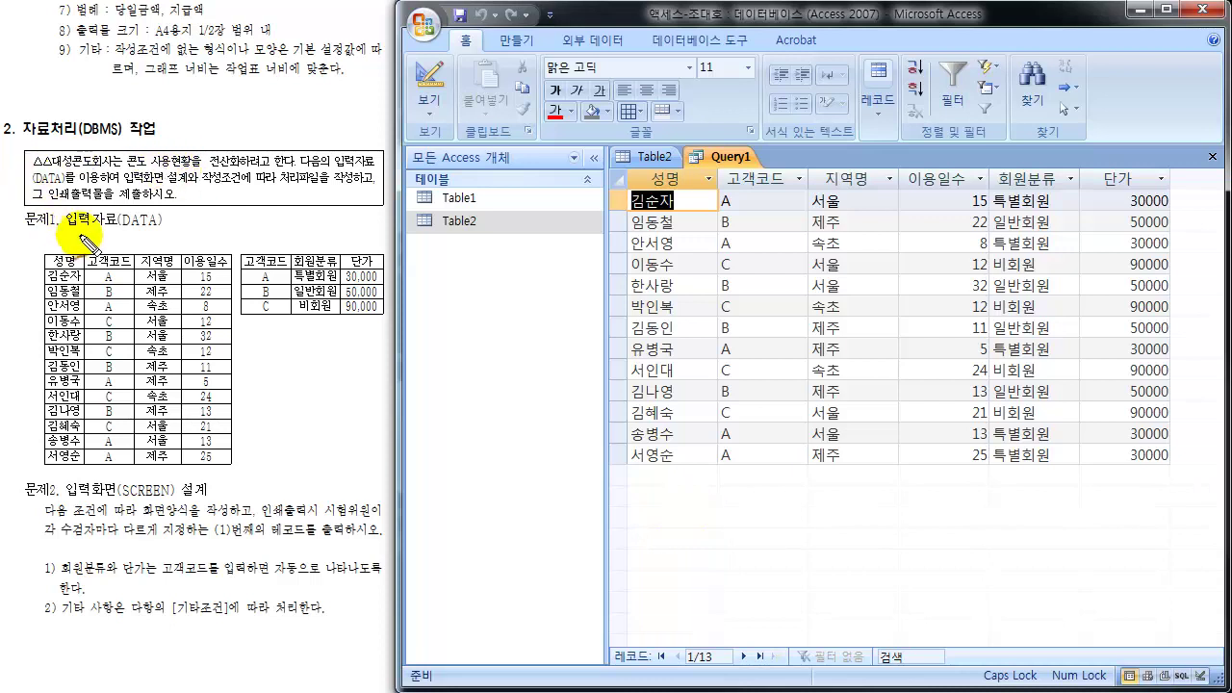
pyautogui.moveTo(42, 232); pyautogui.dragTo(77, 249)
pyautogui.moveTo(244, 231); pyautogui.dragTo(281, 252)
pyautogui.moveTo(180, 203)
pyautogui.mouseDown()
pyautogui.moveTo(166, 200)
pyautogui.moveTo(192, 186)
pyautogui.moveTo(206, 206)
pyautogui.moveTo(252, 166)
pyautogui.moveTo(163, 239)
pyautogui.moveTo(149, 207)
pyautogui.moveTo(182, 252)
pyautogui.mouseUp()
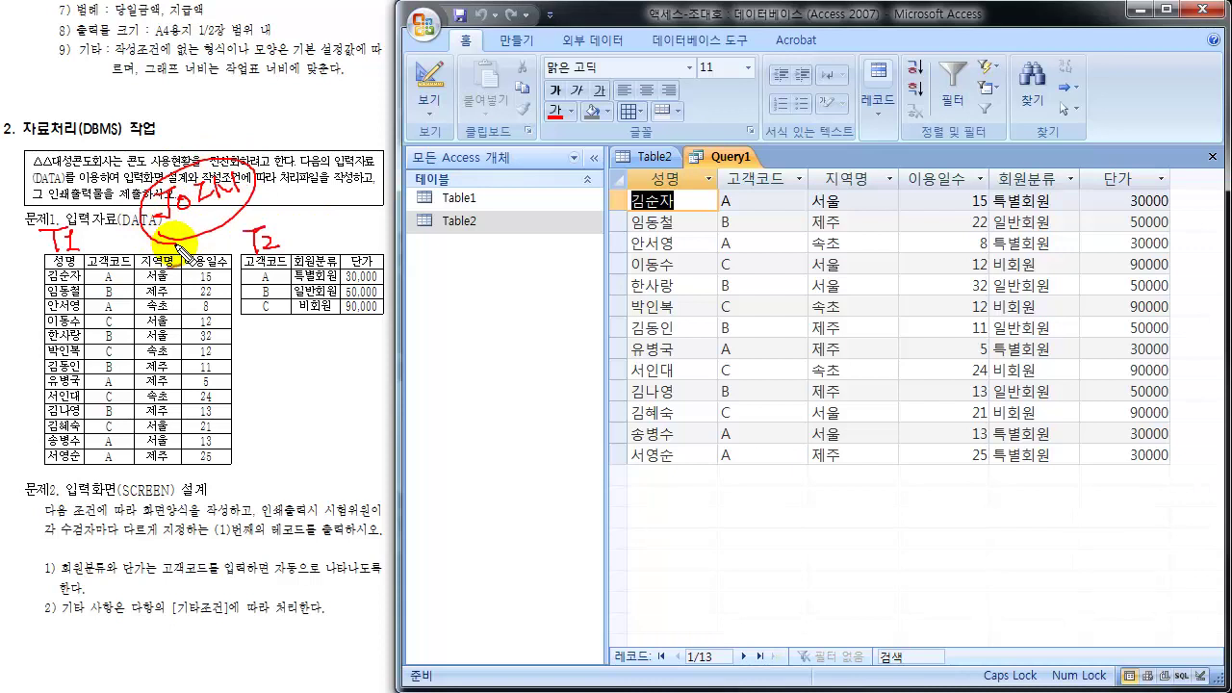
pyautogui.moveTo(77, 271)
pyautogui.mouseDown()
pyautogui.moveTo(44, 284)
pyautogui.moveTo(117, 273)
pyautogui.moveTo(108, 281)
pyautogui.mouseUp()
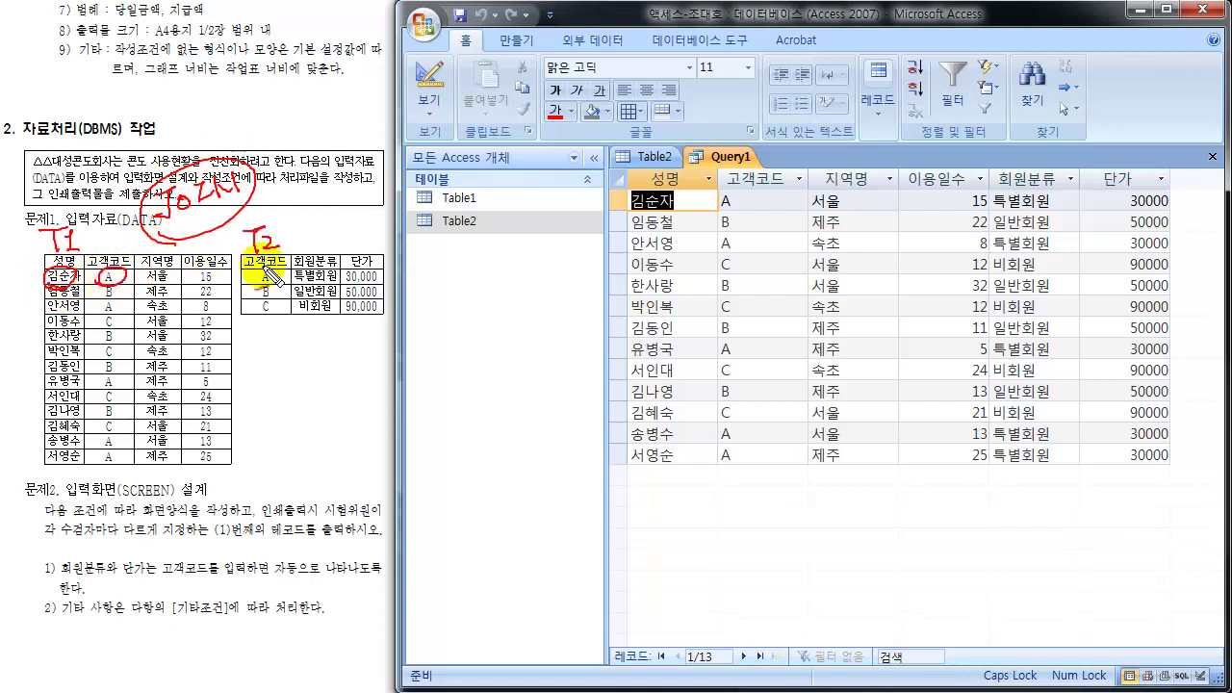
pyautogui.moveTo(271, 280)
pyautogui.mouseDown()
pyautogui.moveTo(254, 280)
pyautogui.moveTo(315, 267)
pyautogui.moveTo(300, 289)
pyautogui.mouseUp()
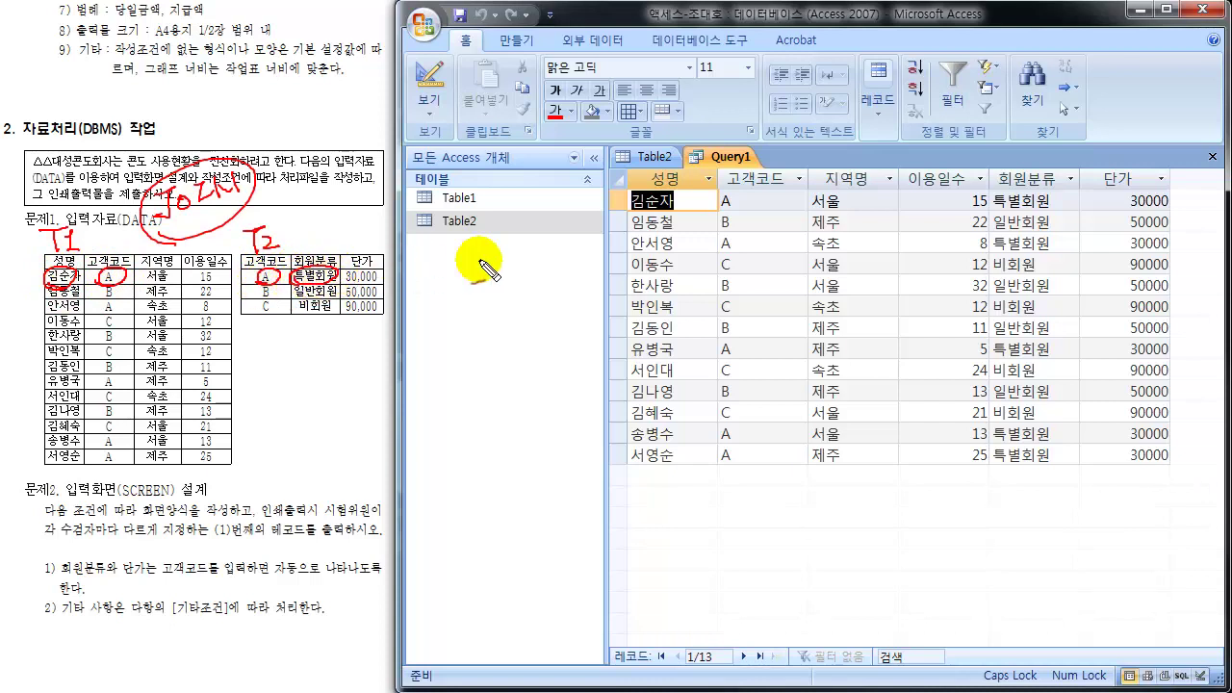
pyautogui.moveTo(643, 207)
pyautogui.mouseDown()
pyautogui.moveTo(664, 190)
pyautogui.moveTo(674, 204)
pyautogui.moveTo(743, 193)
pyautogui.moveTo(733, 218)
pyautogui.mouseUp()
pyautogui.moveTo(1000, 206)
pyautogui.mouseDown()
pyautogui.moveTo(1007, 188)
pyautogui.moveTo(1043, 191)
pyautogui.moveTo(1018, 211)
pyautogui.mouseUp()
pyautogui.moveTo(1121, 204)
pyautogui.mouseDown()
pyautogui.moveTo(1116, 188)
pyautogui.moveTo(1166, 200)
pyautogui.moveTo(1136, 211)
pyautogui.mouseUp()
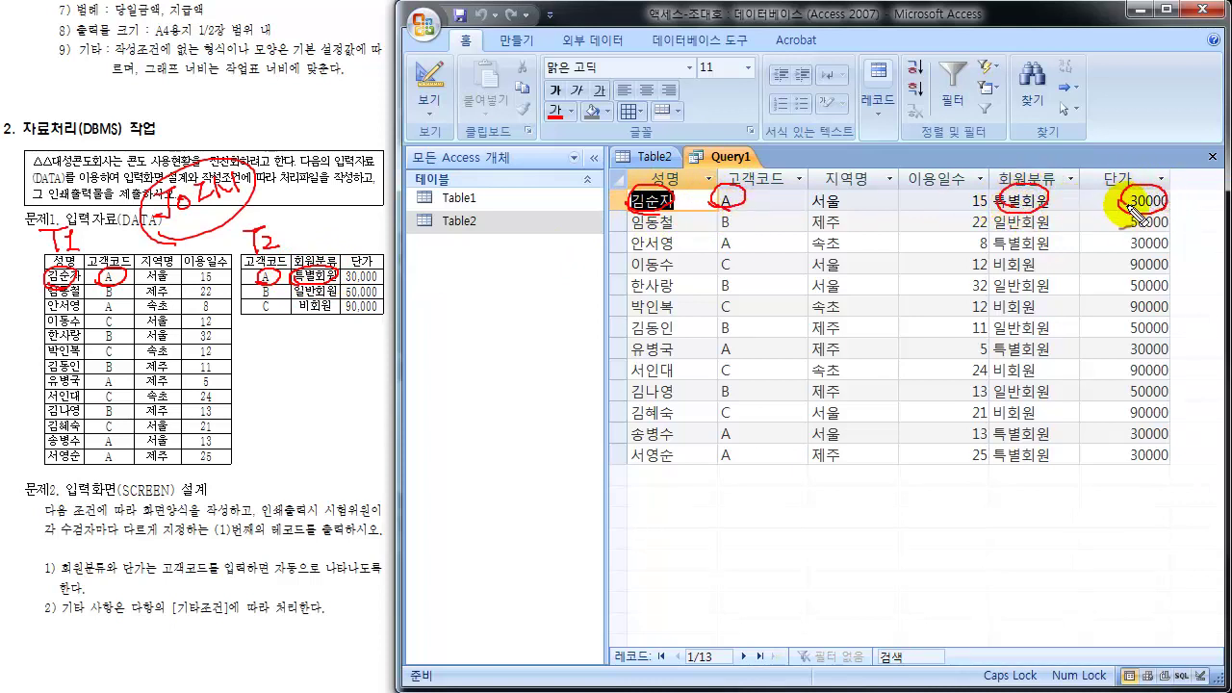
pyautogui.moveTo(346, 281)
pyautogui.mouseDown()
pyautogui.moveTo(366, 268)
pyautogui.moveTo(349, 285)
pyautogui.mouseUp()
pyautogui.moveTo(224, 309); pyautogui.dragTo(281, 306)
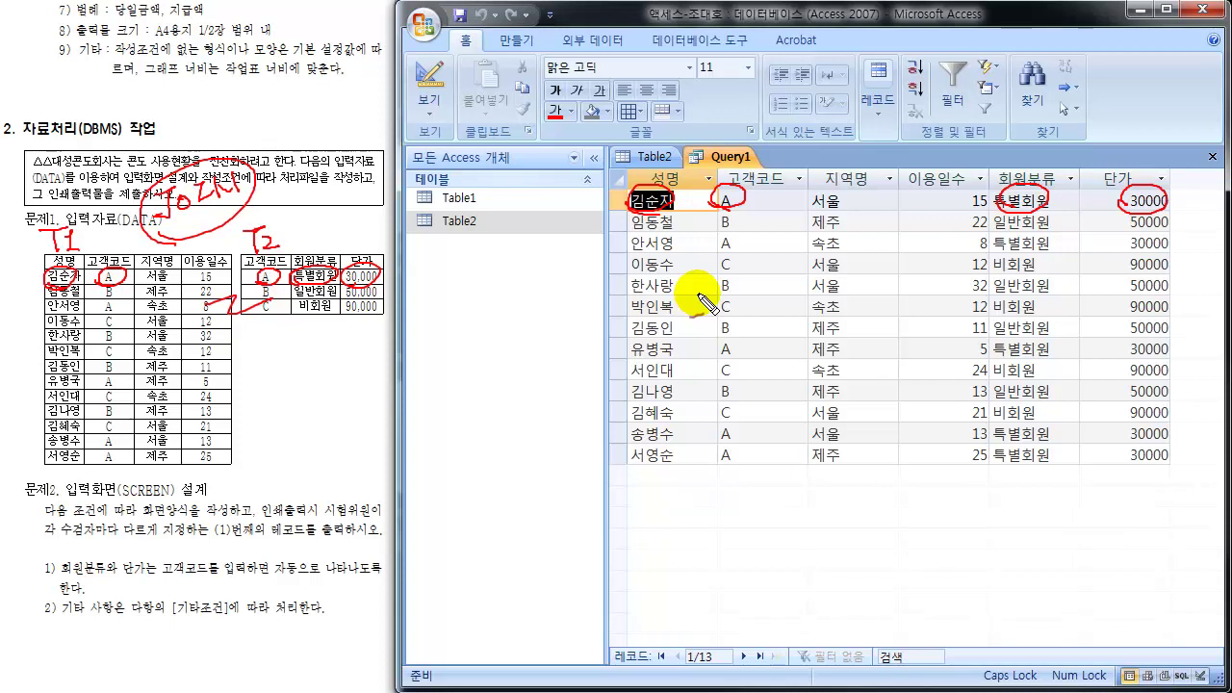
pyautogui.press('Escape')
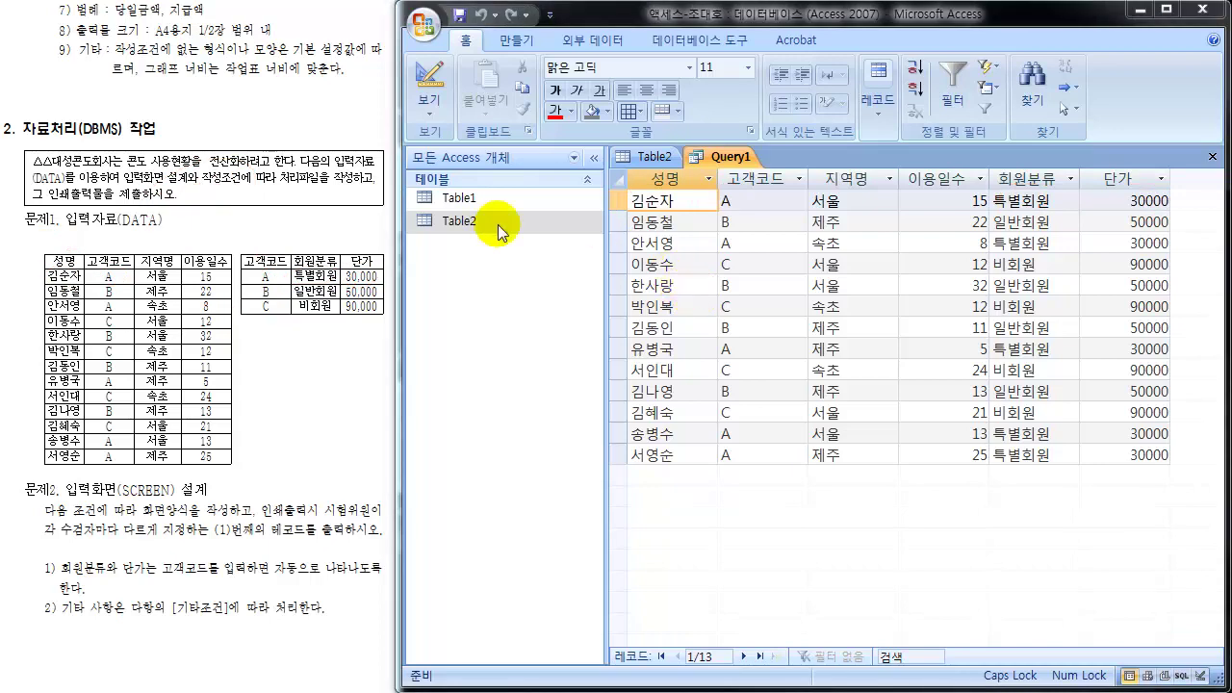
# Return to the query design and review the properties of the 고객코드 join, keeping option 2 selected
pyautogui.click(430, 77)
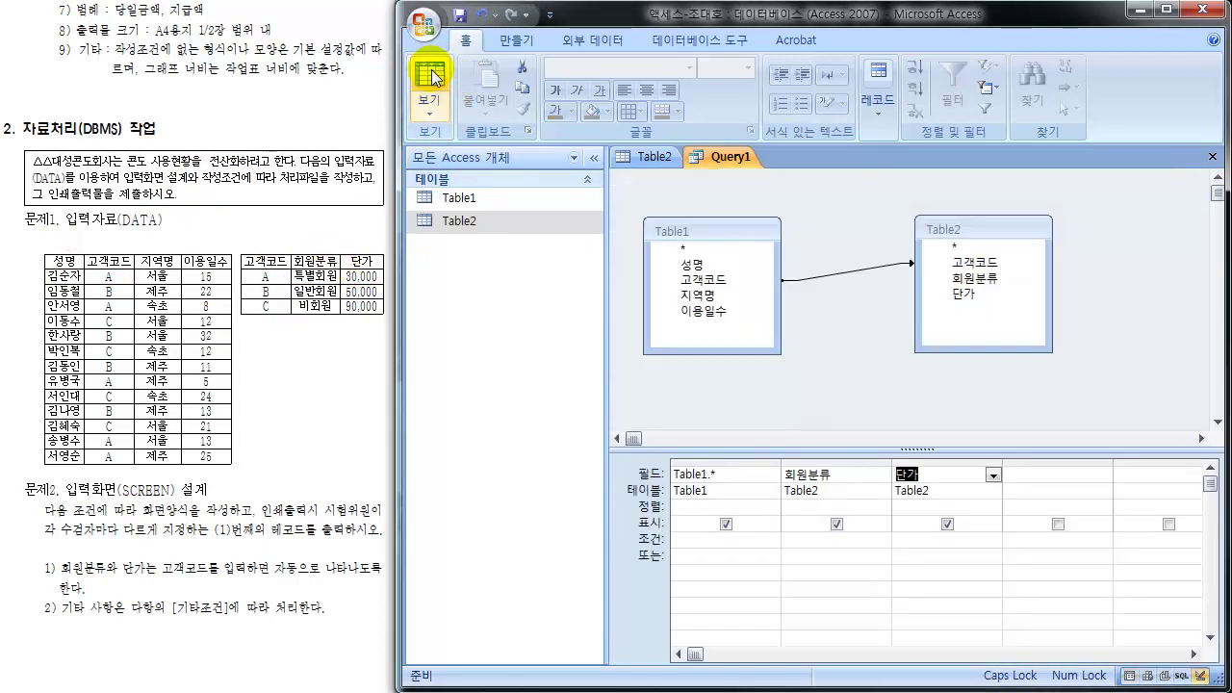
pyautogui.click(712, 279)
pyautogui.click(972, 237)
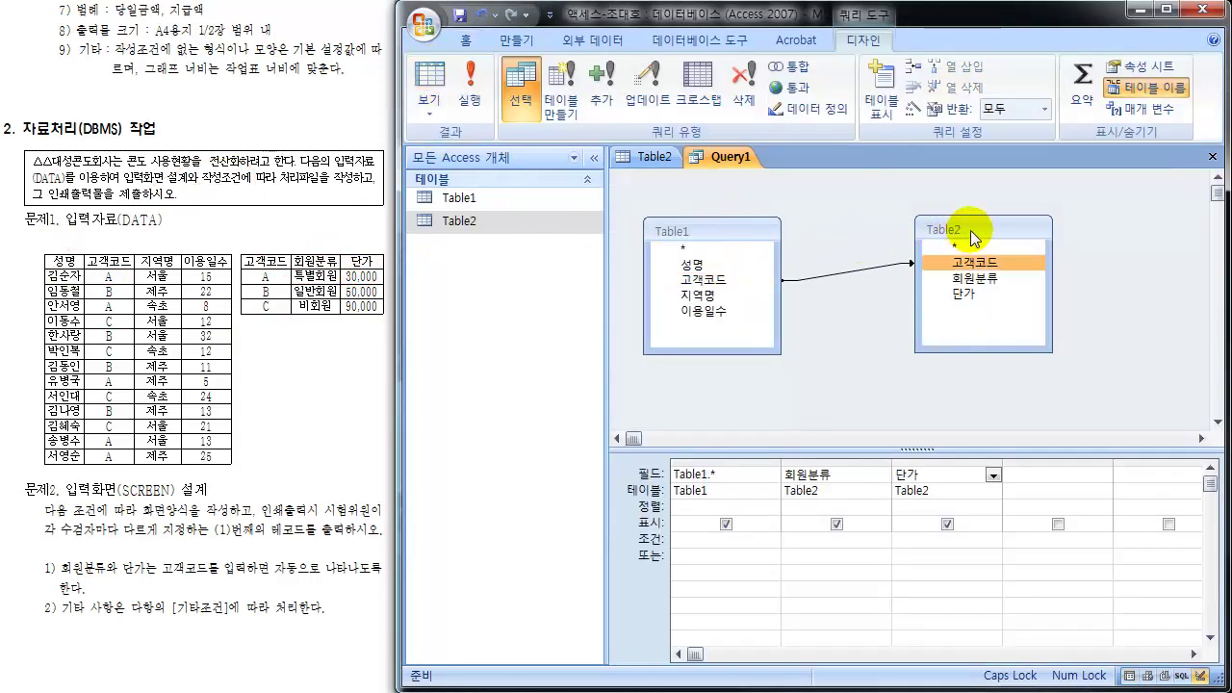
pyautogui.click(703, 279)
pyautogui.click(963, 263)
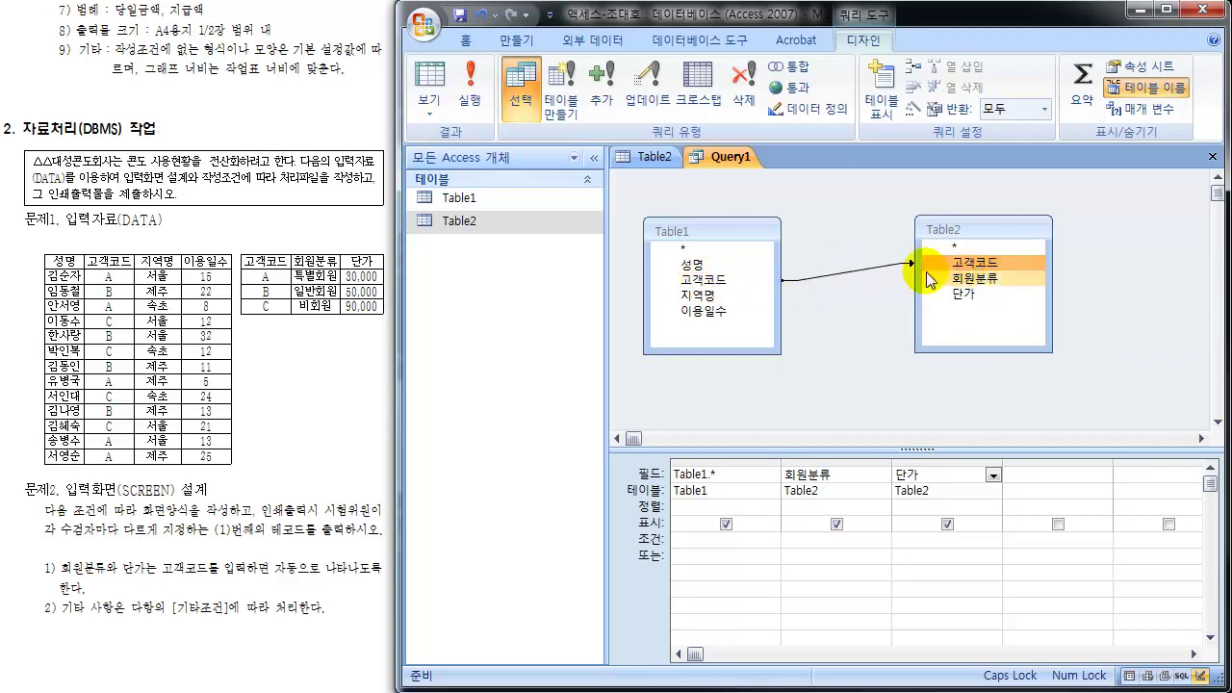
pyautogui.click(863, 277)
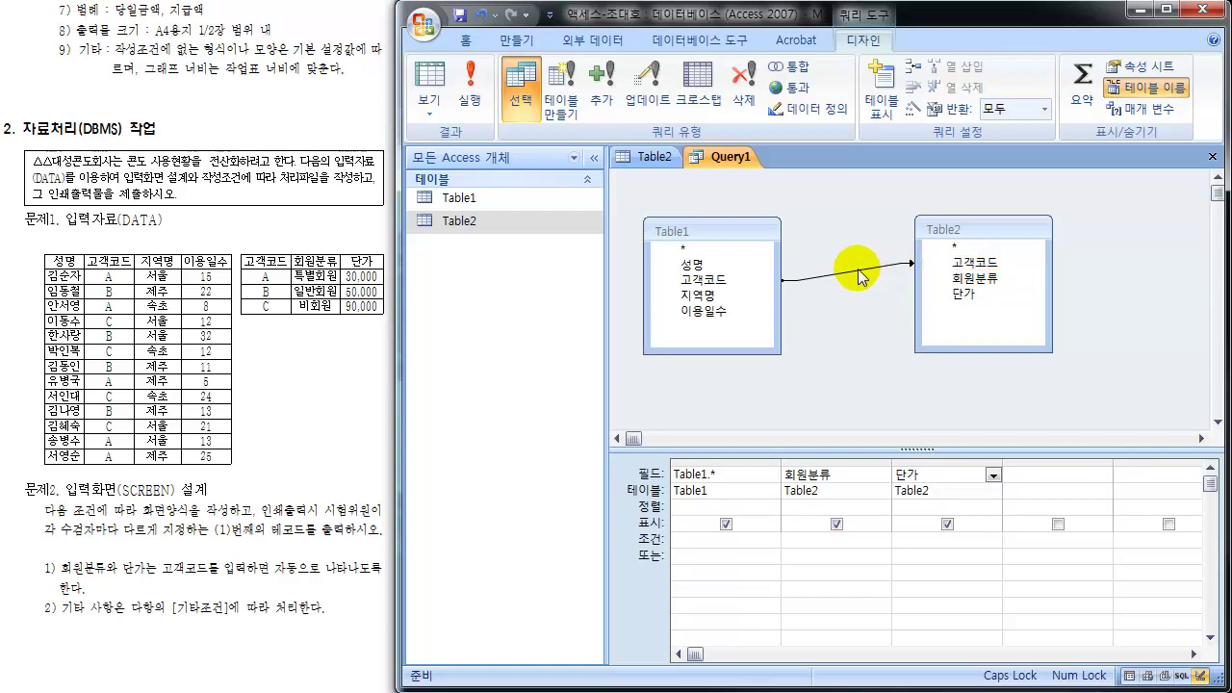
pyautogui.doubleClick(860, 269)
pyautogui.click(609, 293)
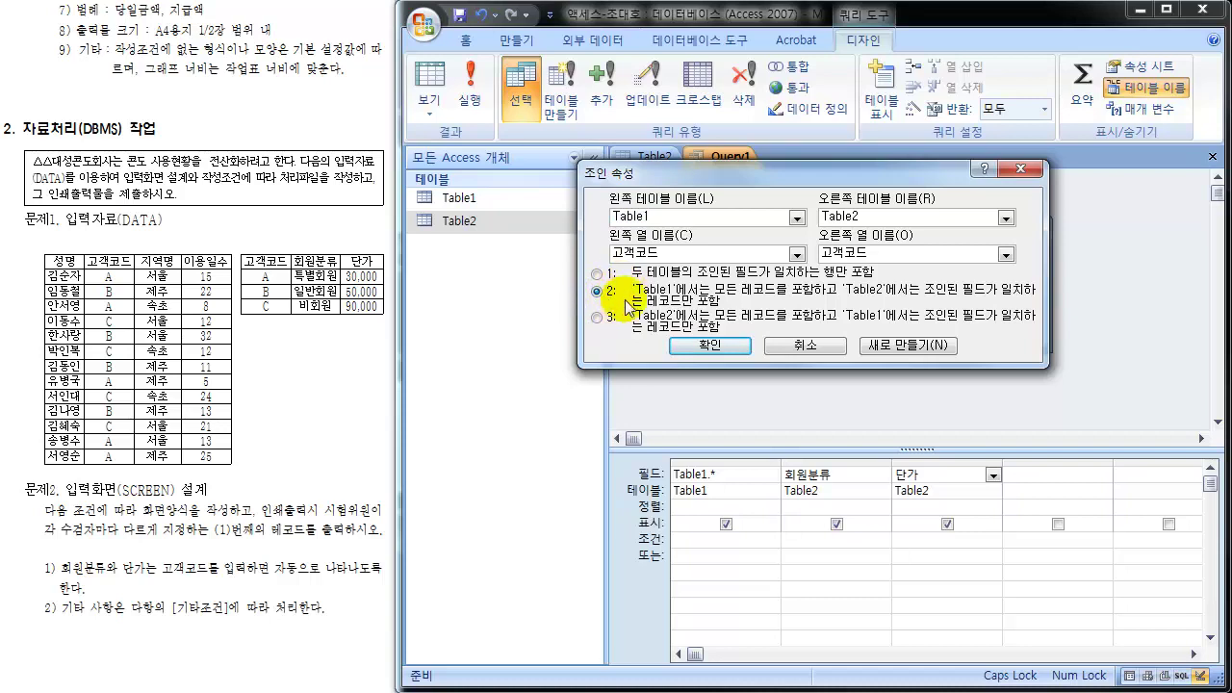
pyautogui.click(705, 346)
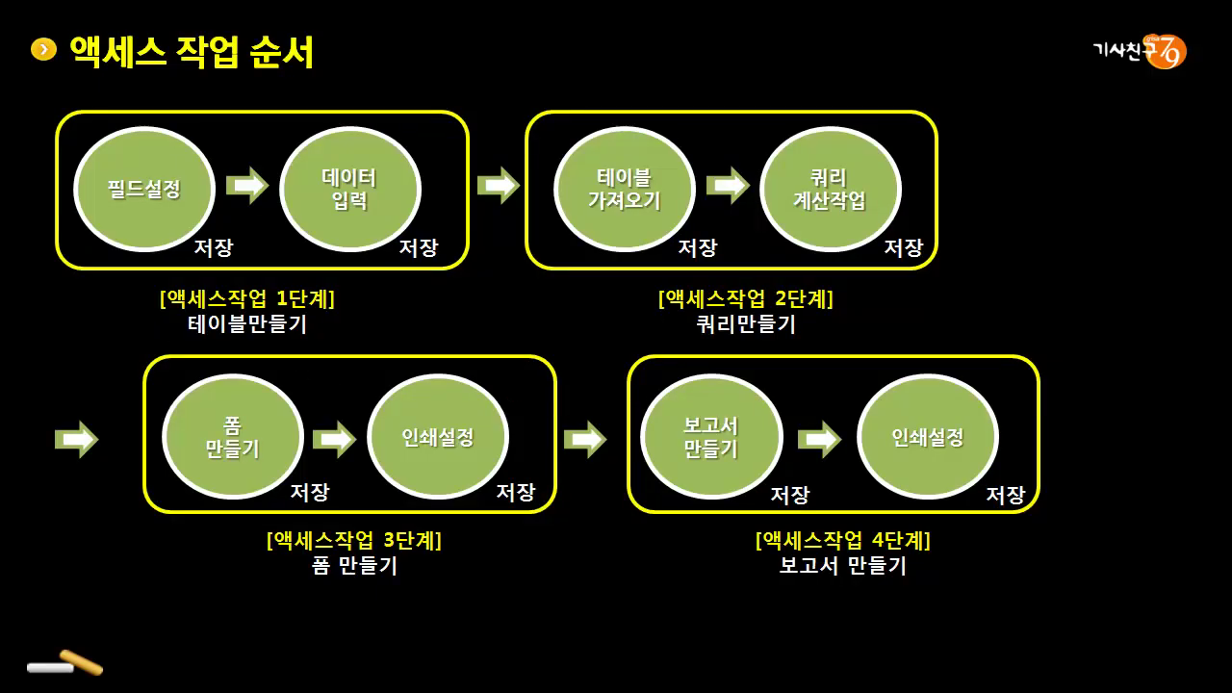
pyautogui.moveTo(825, 299)
pyautogui.mouseDown()
pyautogui.moveTo(753, 321)
pyautogui.moveTo(797, 340)
pyautogui.mouseUp()
pyautogui.moveTo(653, 164)
pyautogui.mouseDown()
pyautogui.moveTo(576, 179)
pyautogui.moveTo(682, 229)
pyautogui.moveTo(587, 183)
pyautogui.moveTo(635, 154)
pyautogui.moveTo(673, 206)
pyautogui.moveTo(591, 215)
pyautogui.mouseUp()
pyautogui.moveTo(605, 115); pyautogui.dragTo(585, 128)
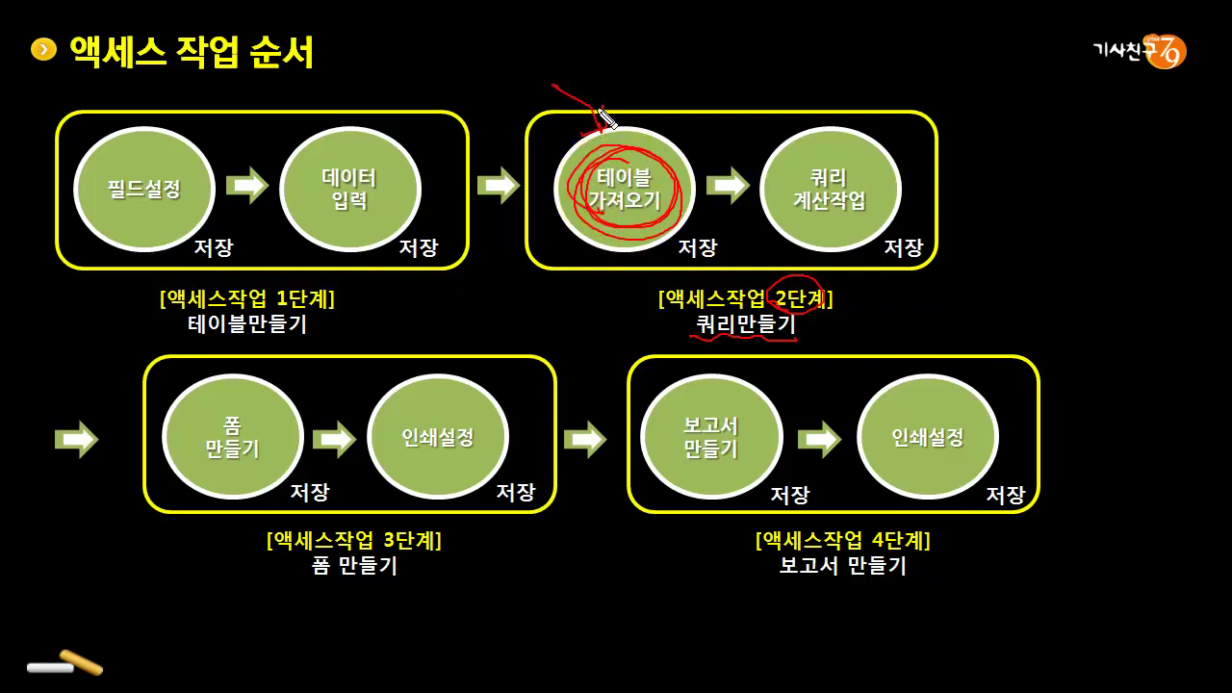
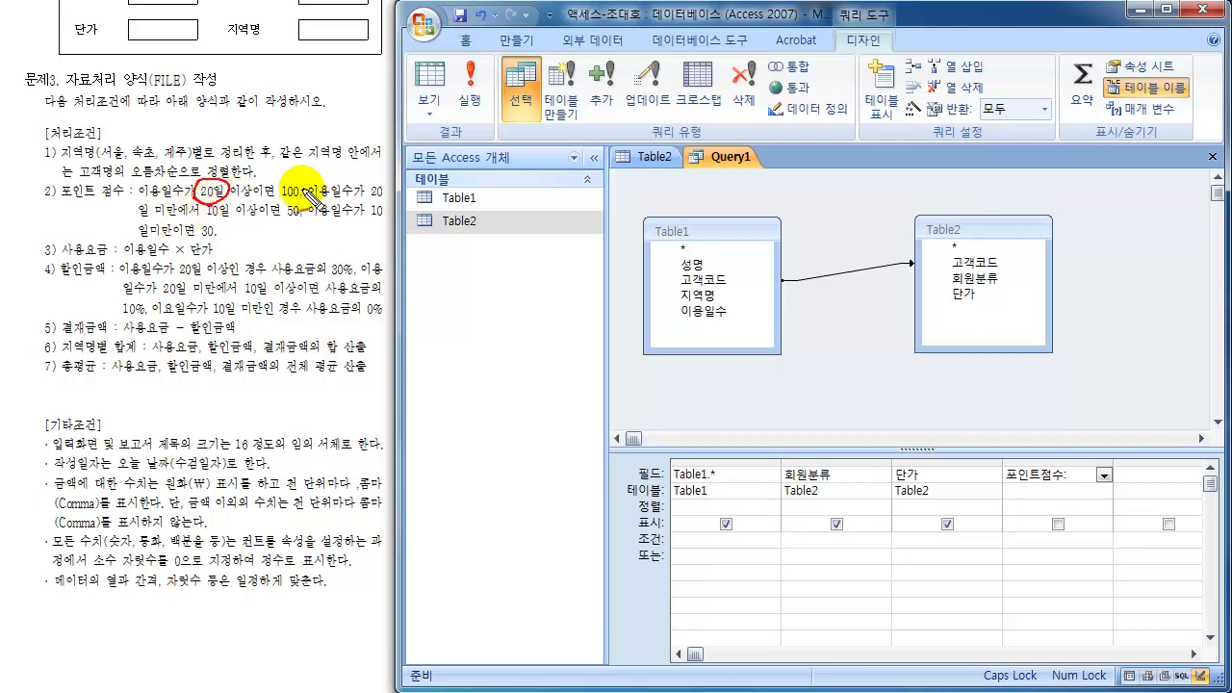
# Examine the exam sheet's 포인트 점수 condition, noting the 이용일수 thresholds and the points assigned to each range
pyautogui.moveTo(302, 187)
pyautogui.mouseDown()
pyautogui.moveTo(273, 192)
pyautogui.moveTo(289, 205)
pyautogui.mouseUp()
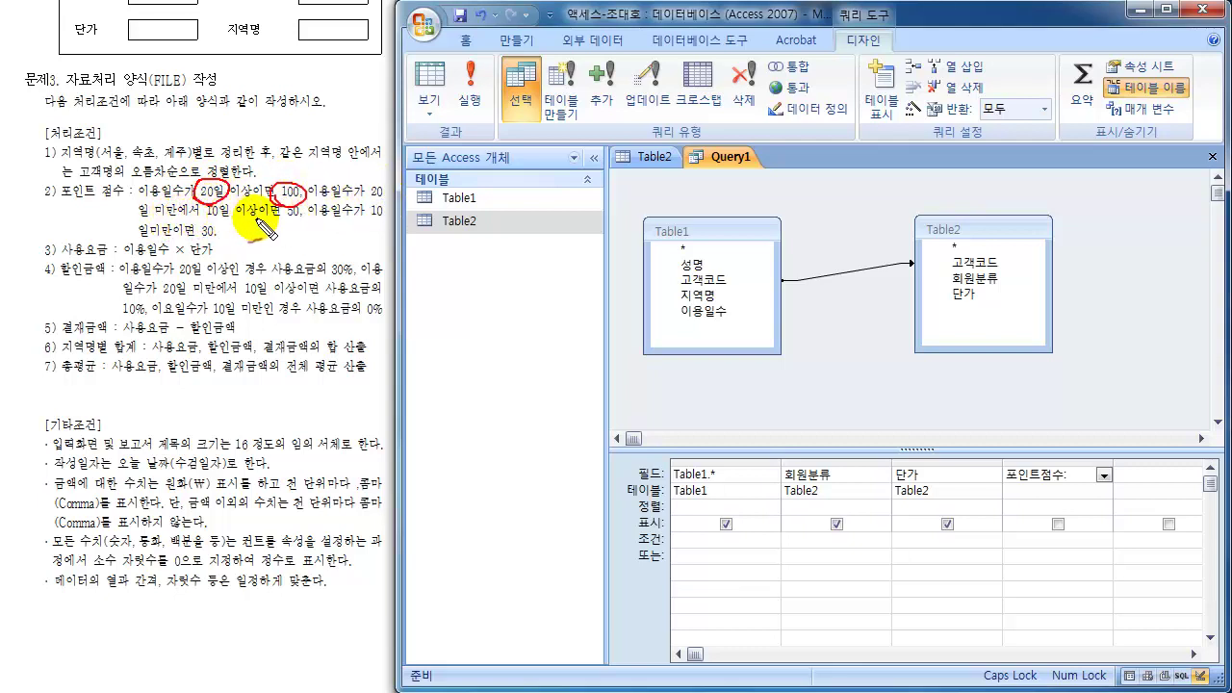
pyautogui.moveTo(277, 206)
pyautogui.mouseDown()
pyautogui.moveTo(287, 227)
pyautogui.moveTo(292, 200)
pyautogui.mouseUp()
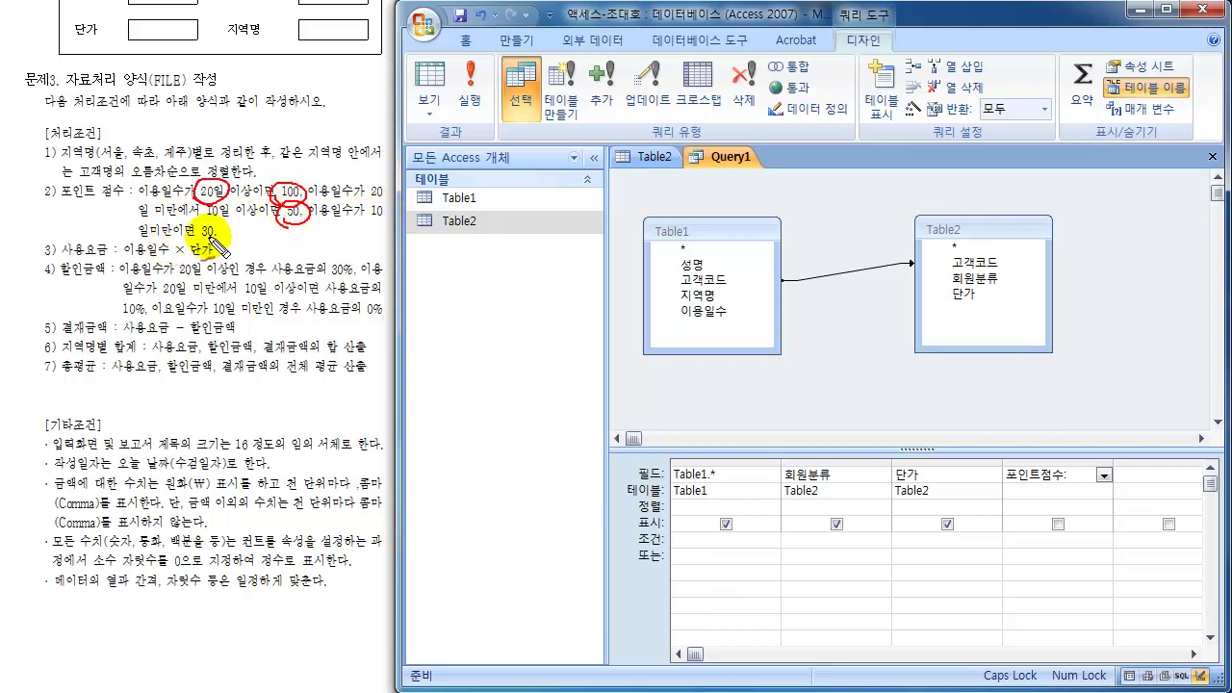
pyautogui.moveTo(209, 237)
pyautogui.mouseDown()
pyautogui.moveTo(223, 231)
pyautogui.moveTo(204, 226)
pyautogui.mouseUp()
pyautogui.moveTo(131, 192)
pyautogui.mouseDown()
pyautogui.moveTo(123, 210)
pyautogui.moveTo(143, 248)
pyautogui.mouseUp()
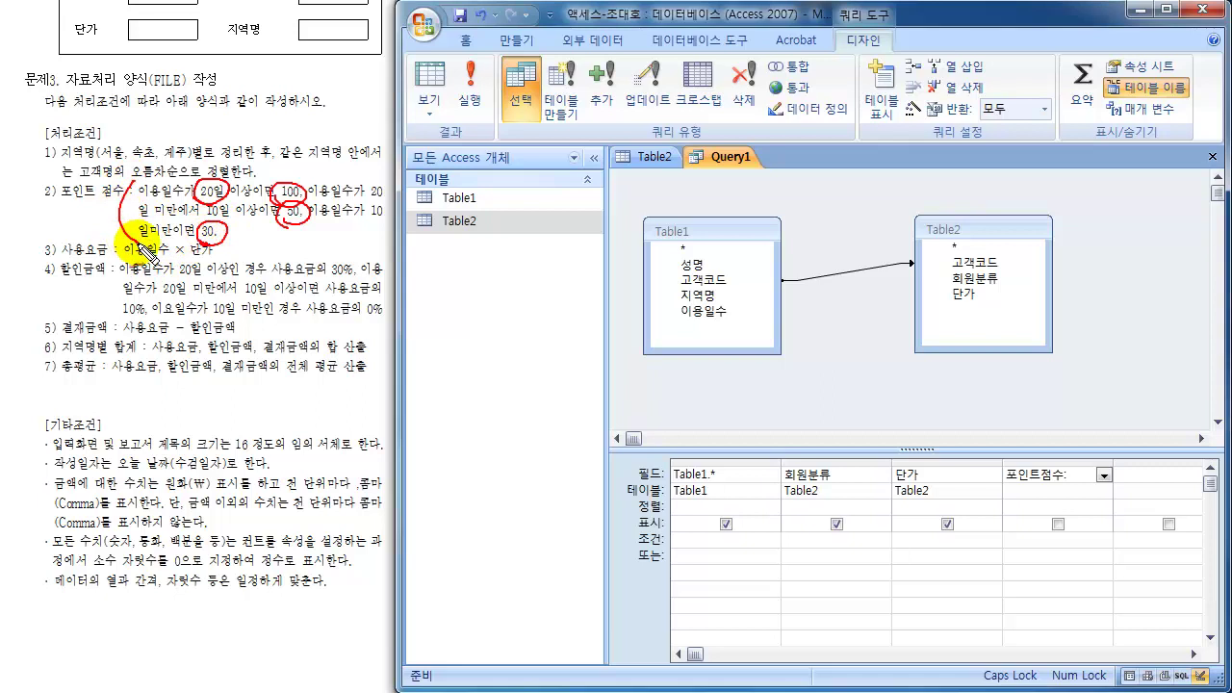
pyautogui.press('e')
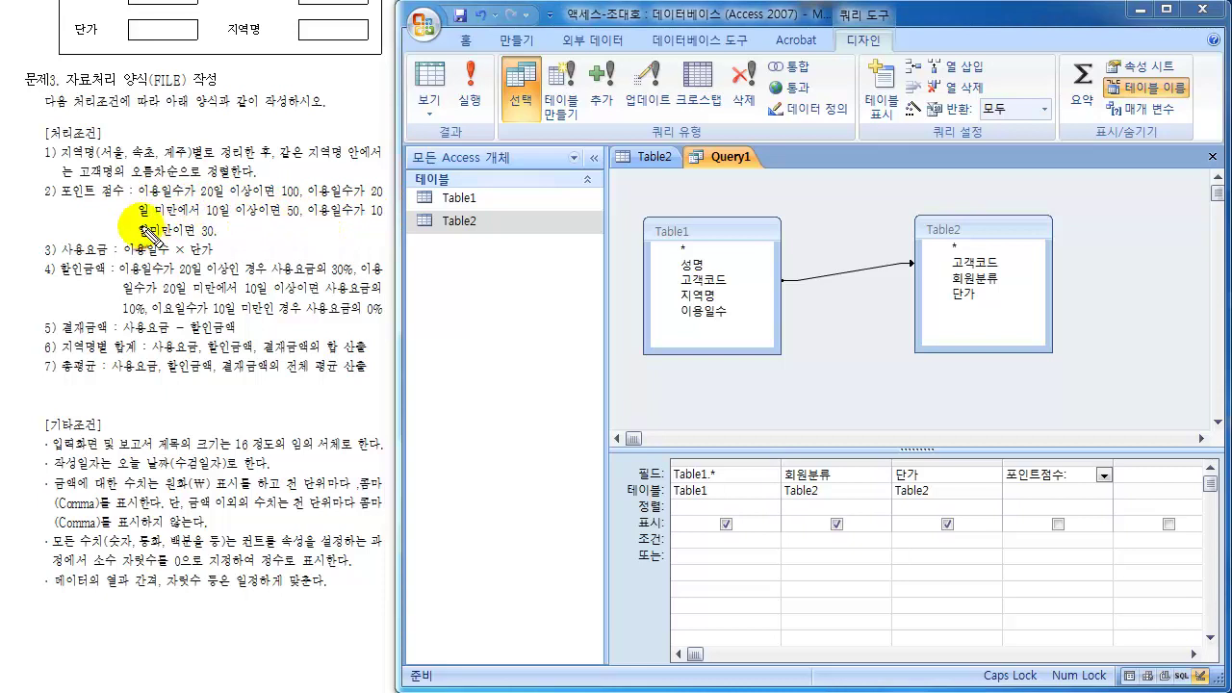
pyautogui.moveTo(126, 181); pyautogui.dragTo(131, 236)
pyautogui.moveTo(379, 182)
pyautogui.mouseDown()
pyautogui.moveTo(389, 210)
pyautogui.moveTo(378, 241)
pyautogui.moveTo(420, 273)
pyautogui.moveTo(651, 281)
pyautogui.mouseUp()
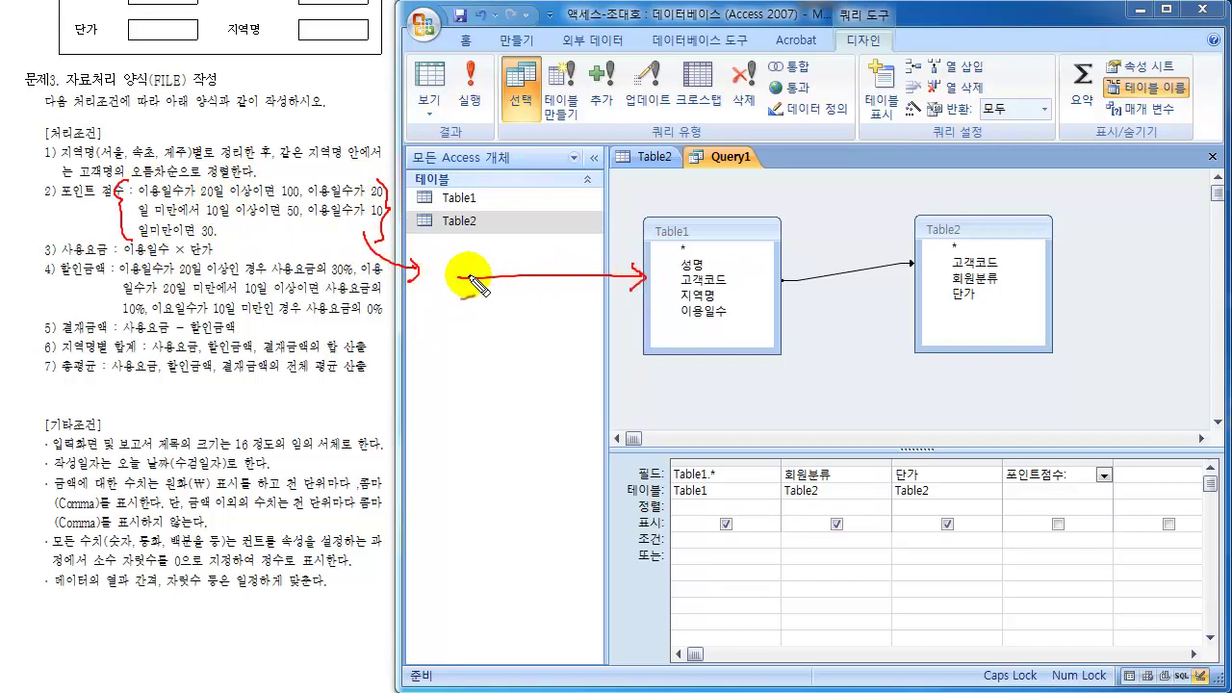
pyautogui.moveTo(467, 267)
pyautogui.mouseDown()
pyautogui.moveTo(448, 277)
pyautogui.moveTo(467, 289)
pyautogui.mouseUp()
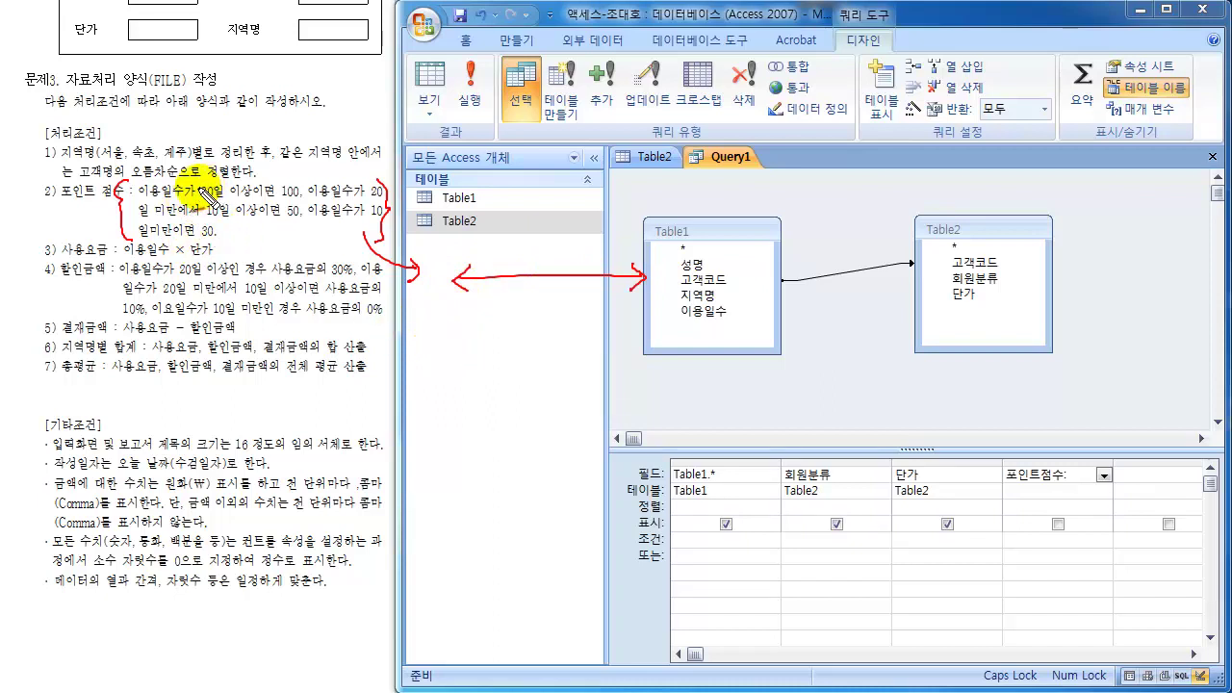
# Annotate the 포인트 점수 condition, marking 이용일수 thresholds 20 and 10 on a number line with 100, 50 and 30 points for the ranges
pyautogui.moveTo(221, 185); pyautogui.dragTo(199, 197)
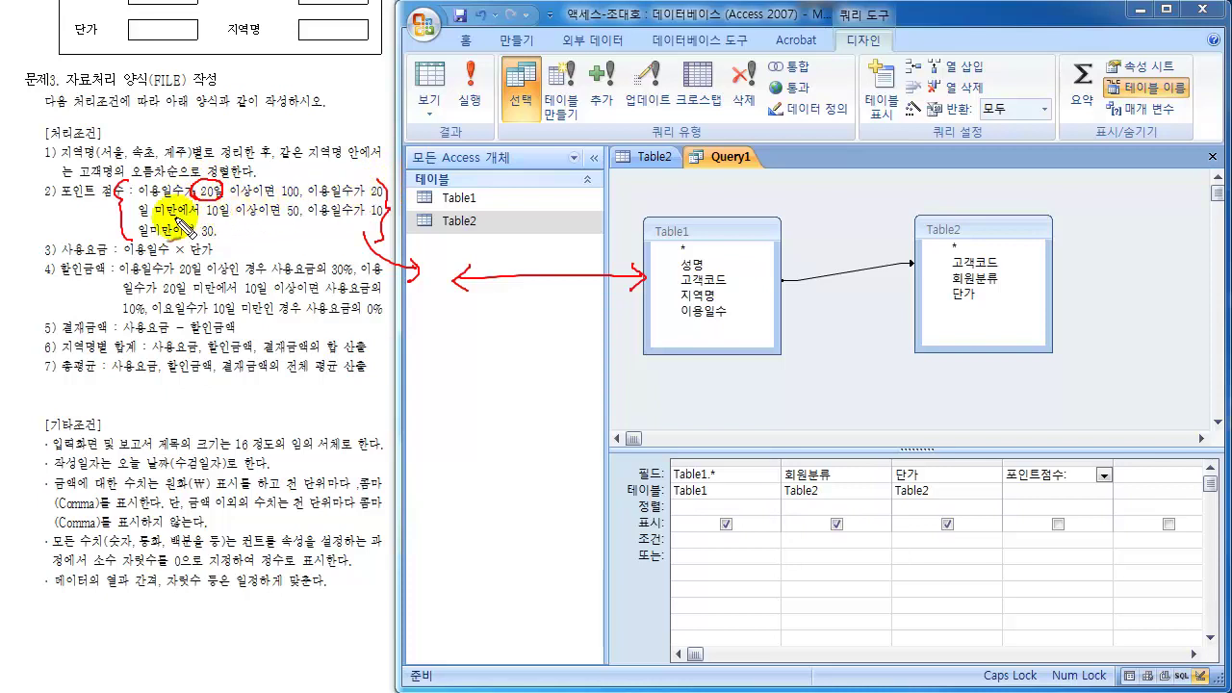
pyautogui.moveTo(231, 210)
pyautogui.mouseDown()
pyautogui.moveTo(221, 225)
pyautogui.moveTo(225, 164)
pyautogui.mouseUp()
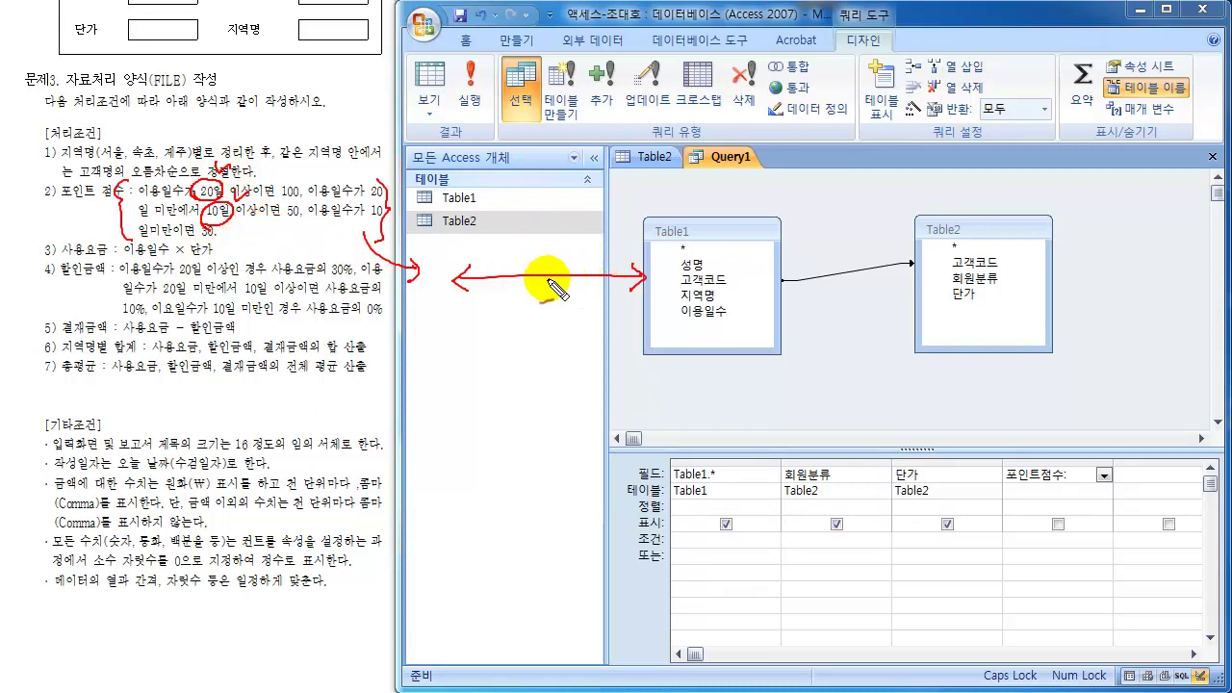
pyautogui.moveTo(497, 294)
pyautogui.mouseDown()
pyautogui.moveTo(578, 325)
pyautogui.moveTo(583, 309)
pyautogui.mouseUp()
pyautogui.click(581, 277)
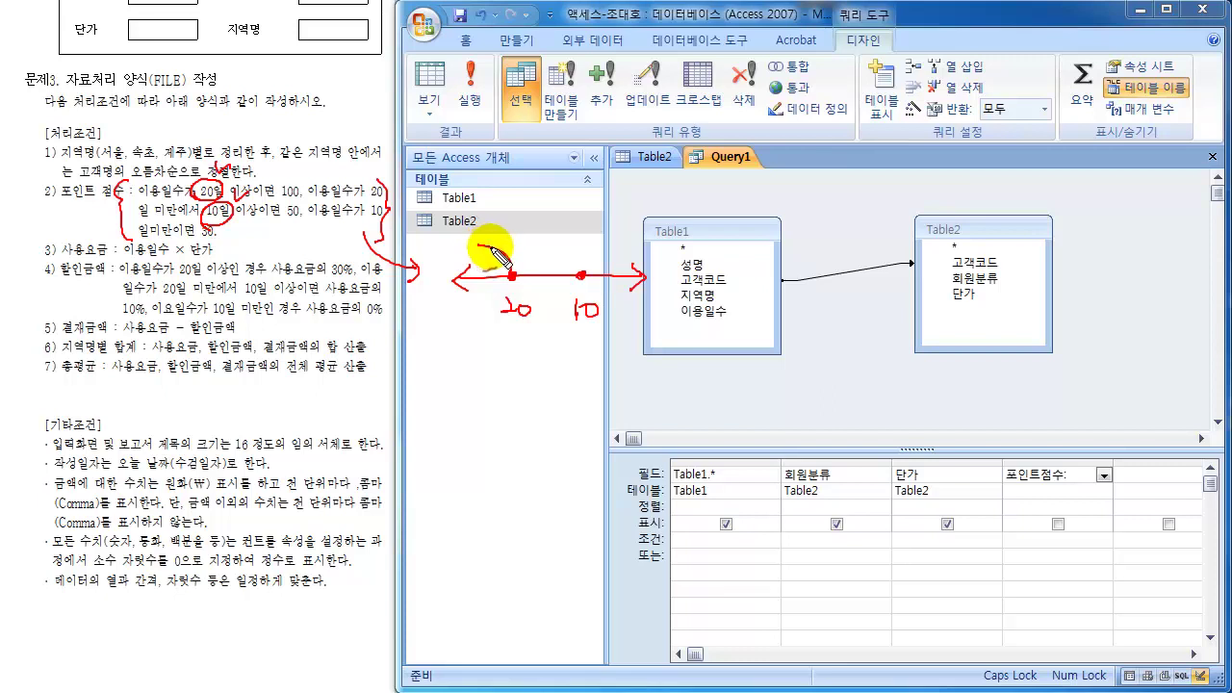
pyautogui.moveTo(501, 249)
pyautogui.mouseDown()
pyautogui.moveTo(508, 275)
pyautogui.moveTo(473, 242)
pyautogui.mouseUp()
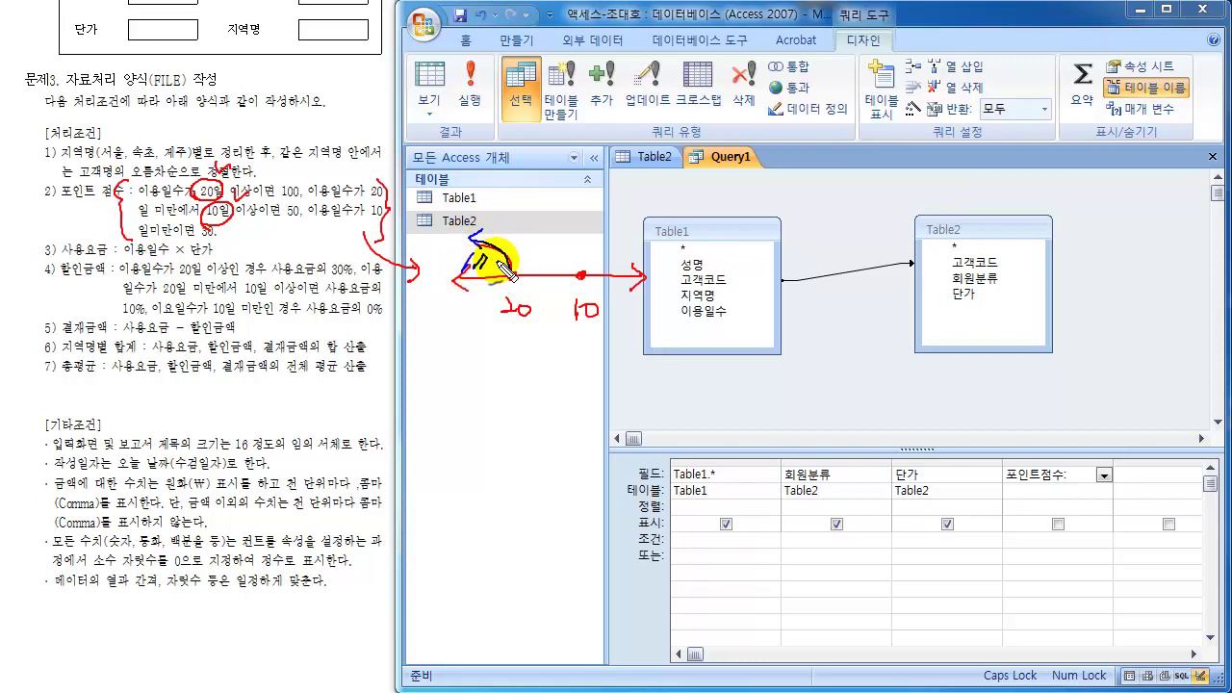
pyautogui.moveTo(279, 197)
pyautogui.mouseDown()
pyautogui.moveTo(306, 187)
pyautogui.moveTo(285, 206)
pyautogui.mouseUp()
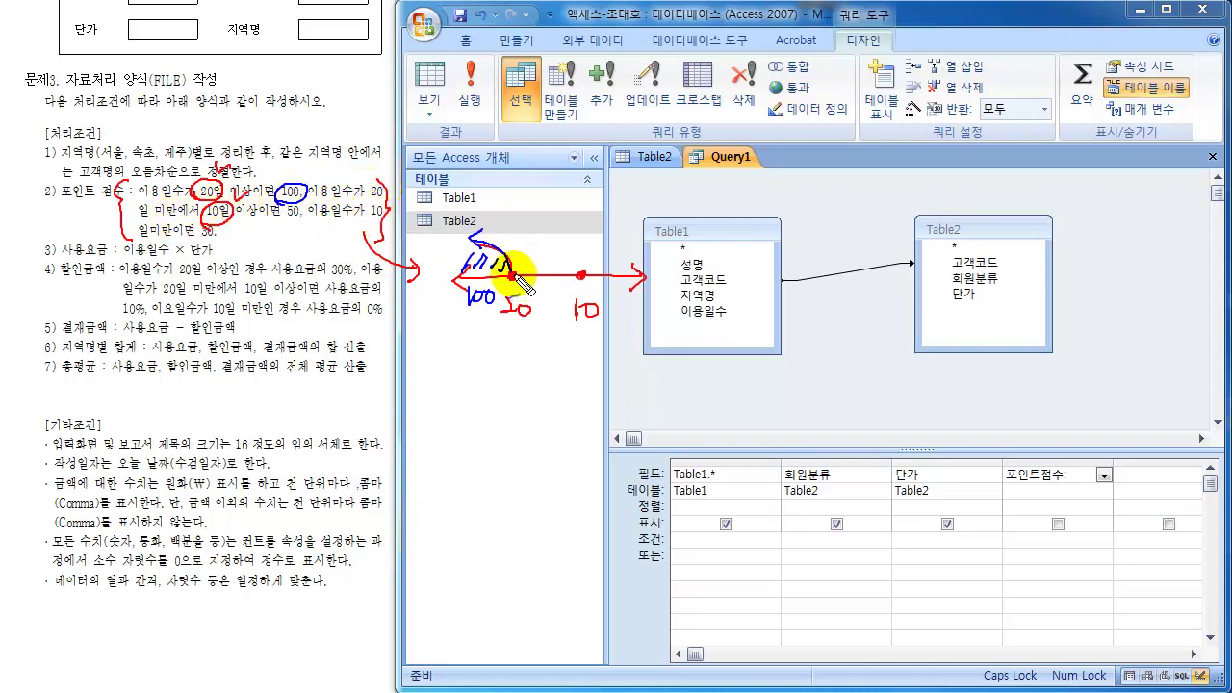
pyautogui.moveTo(516, 276)
pyautogui.mouseDown()
pyautogui.moveTo(529, 252)
pyautogui.moveTo(579, 274)
pyautogui.moveTo(548, 255)
pyautogui.mouseUp()
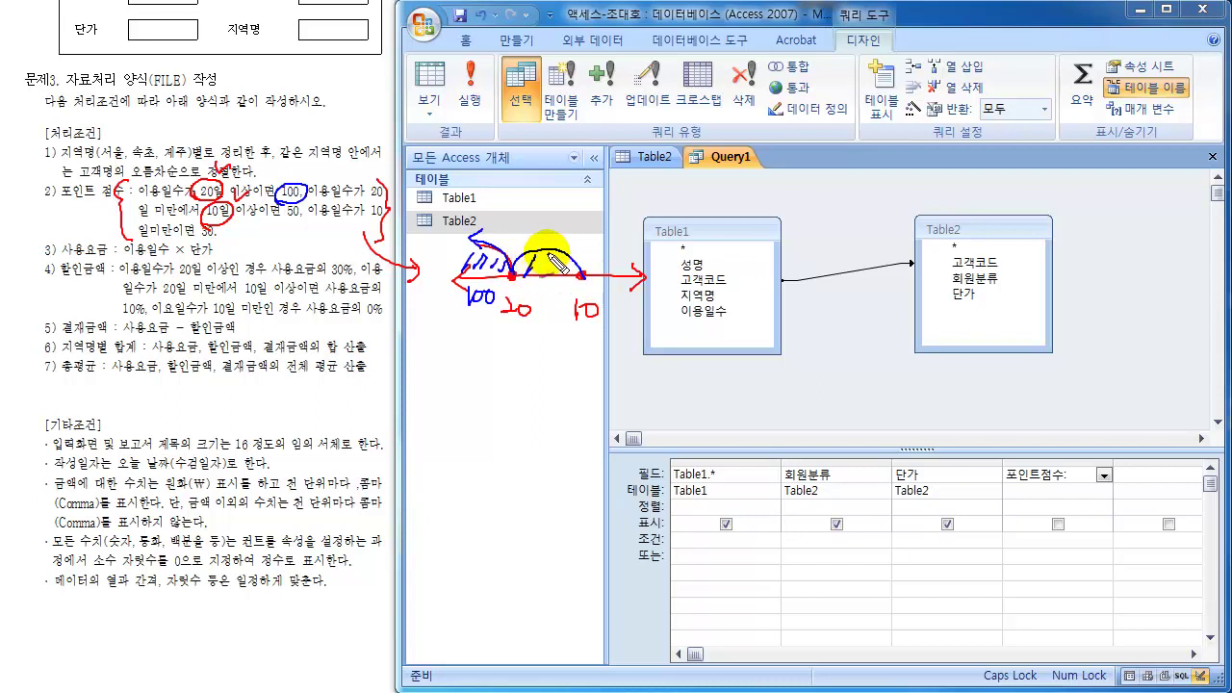
pyautogui.moveTo(539, 311); pyautogui.dragTo(565, 294)
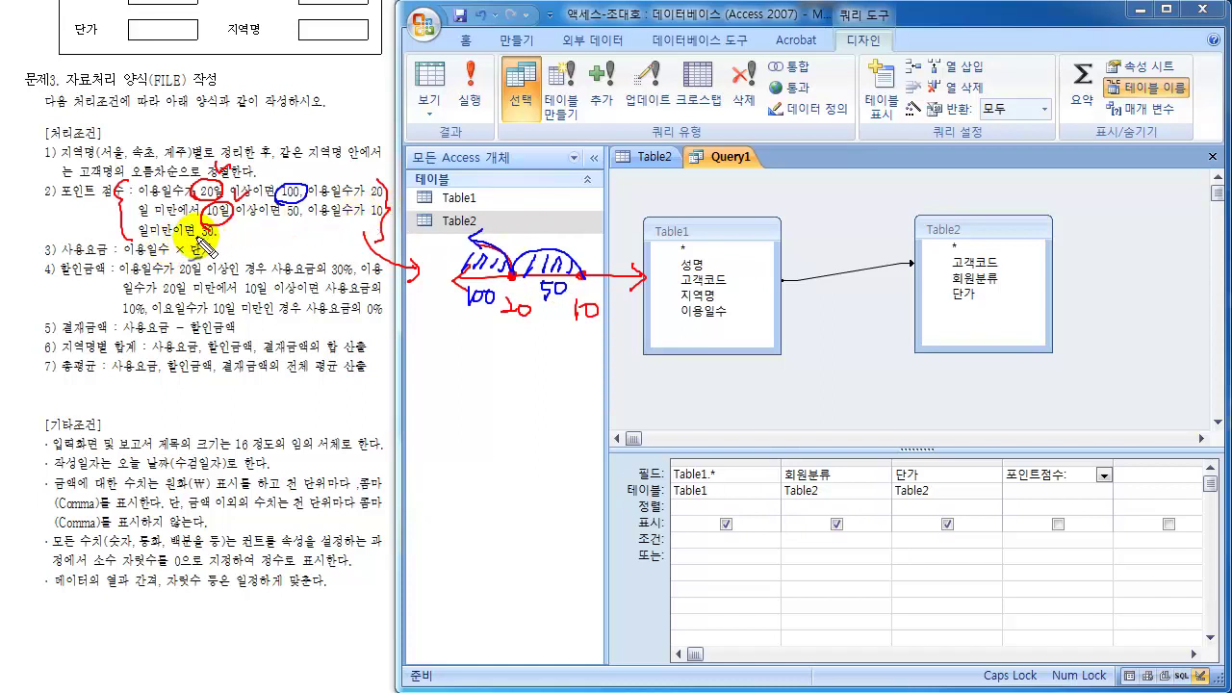
pyautogui.moveTo(198, 239)
pyautogui.mouseDown()
pyautogui.moveTo(223, 219)
pyautogui.moveTo(217, 247)
pyautogui.mouseUp()
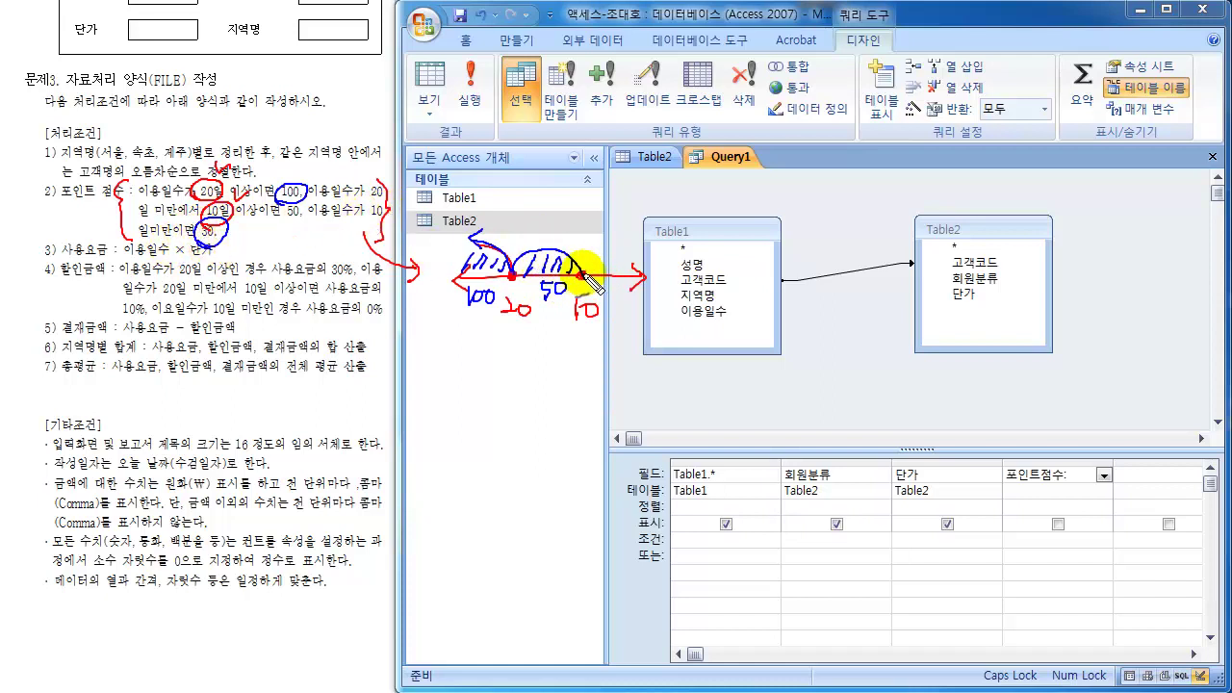
pyautogui.moveTo(583, 276)
pyautogui.mouseDown()
pyautogui.moveTo(626, 256)
pyautogui.moveTo(610, 264)
pyautogui.moveTo(626, 263)
pyautogui.moveTo(610, 284)
pyautogui.moveTo(635, 294)
pyautogui.mouseUp()
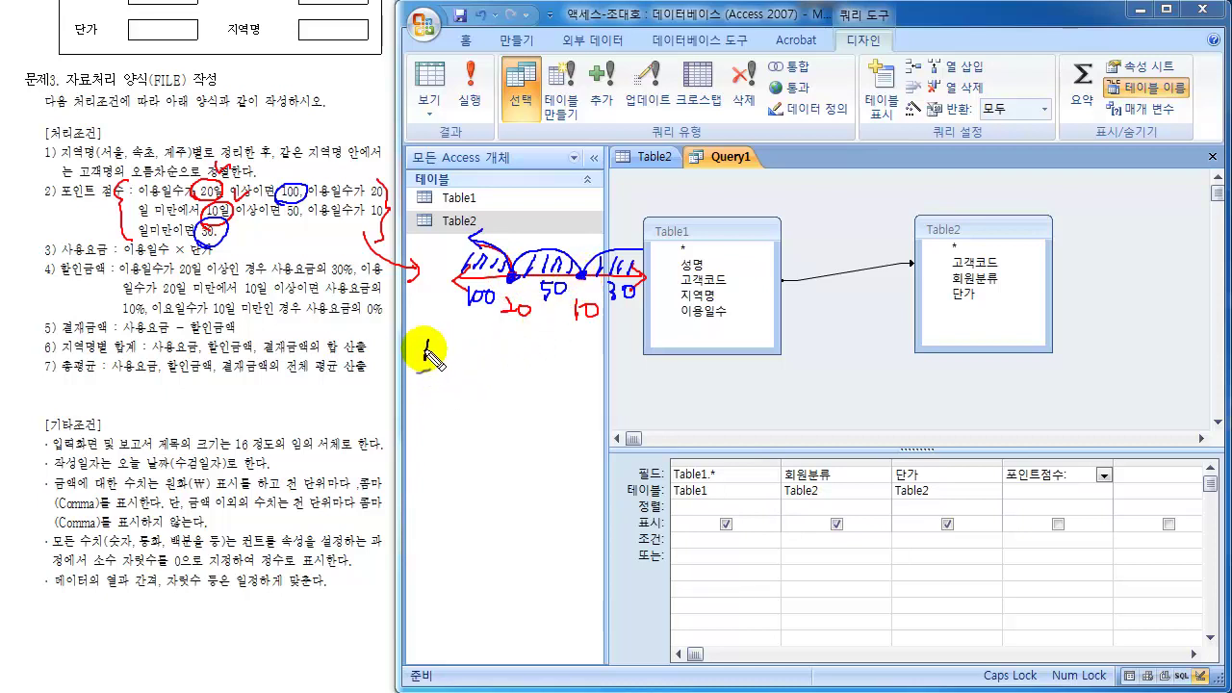
# Handwrite the spreadsheet-style formula =IF(A1>=20,100,IF(A1>=10,50,30)) over the query design as a model for the point score
pyautogui.moveTo(425, 372)
pyautogui.mouseDown()
pyautogui.moveTo(440, 352)
pyautogui.moveTo(450, 366)
pyautogui.moveTo(424, 337)
pyautogui.mouseUp()
pyautogui.moveTo(419, 403)
pyautogui.mouseDown()
pyautogui.moveTo(456, 414)
pyautogui.moveTo(495, 392)
pyautogui.moveTo(516, 415)
pyautogui.moveTo(554, 412)
pyautogui.moveTo(575, 383)
pyautogui.mouseUp()
pyautogui.moveTo(560, 394); pyautogui.dragTo(575, 391)
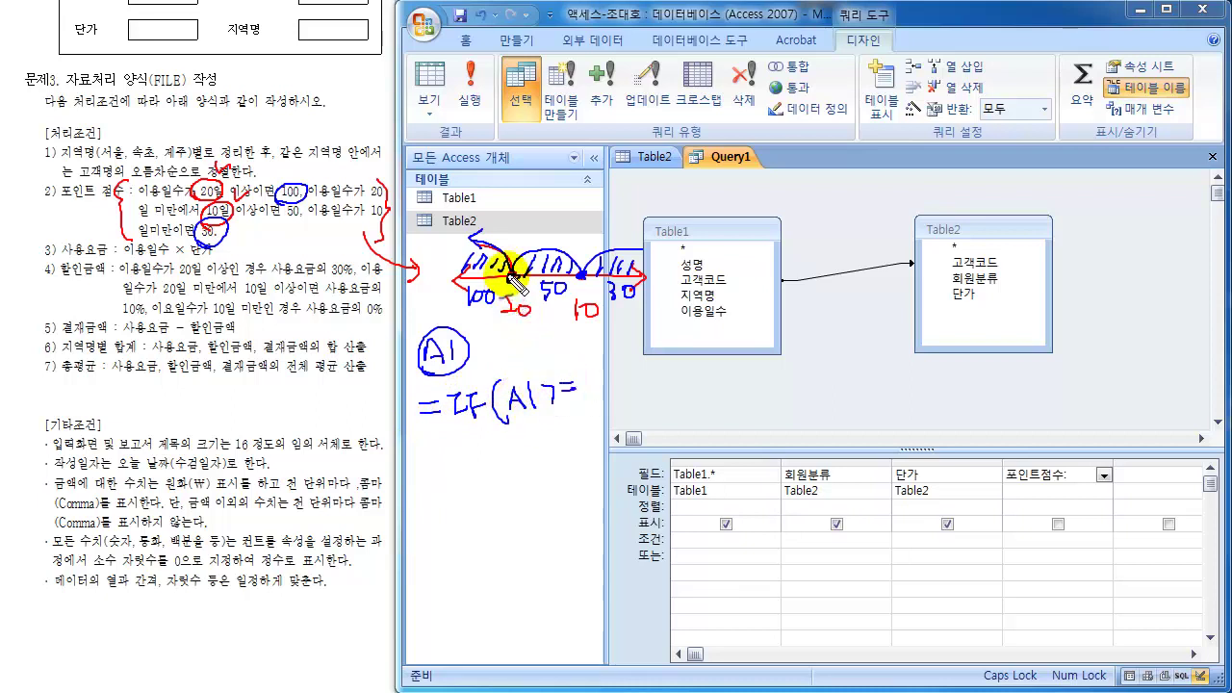
pyautogui.moveTo(580, 381); pyautogui.dragTo(630, 416)
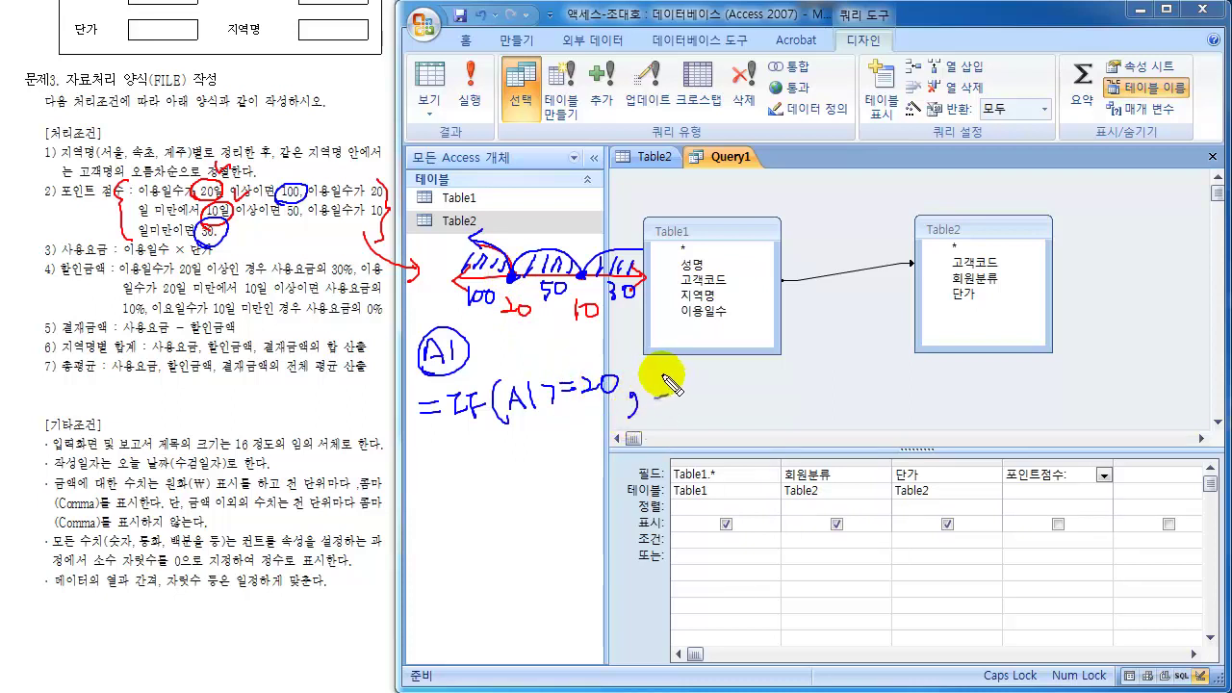
pyautogui.moveTo(643, 369); pyautogui.dragTo(655, 381)
pyautogui.moveTo(664, 372)
pyautogui.mouseDown()
pyautogui.moveTo(704, 400)
pyautogui.moveTo(738, 360)
pyautogui.mouseUp()
pyautogui.moveTo(728, 362)
pyautogui.mouseDown()
pyautogui.moveTo(727, 378)
pyautogui.moveTo(759, 355)
pyautogui.mouseUp()
pyautogui.moveTo(748, 359)
pyautogui.mouseDown()
pyautogui.moveTo(746, 376)
pyautogui.moveTo(755, 364)
pyautogui.moveTo(772, 379)
pyautogui.moveTo(826, 373)
pyautogui.moveTo(850, 345)
pyautogui.moveTo(872, 348)
pyautogui.moveTo(892, 331)
pyautogui.moveTo(909, 358)
pyautogui.mouseUp()
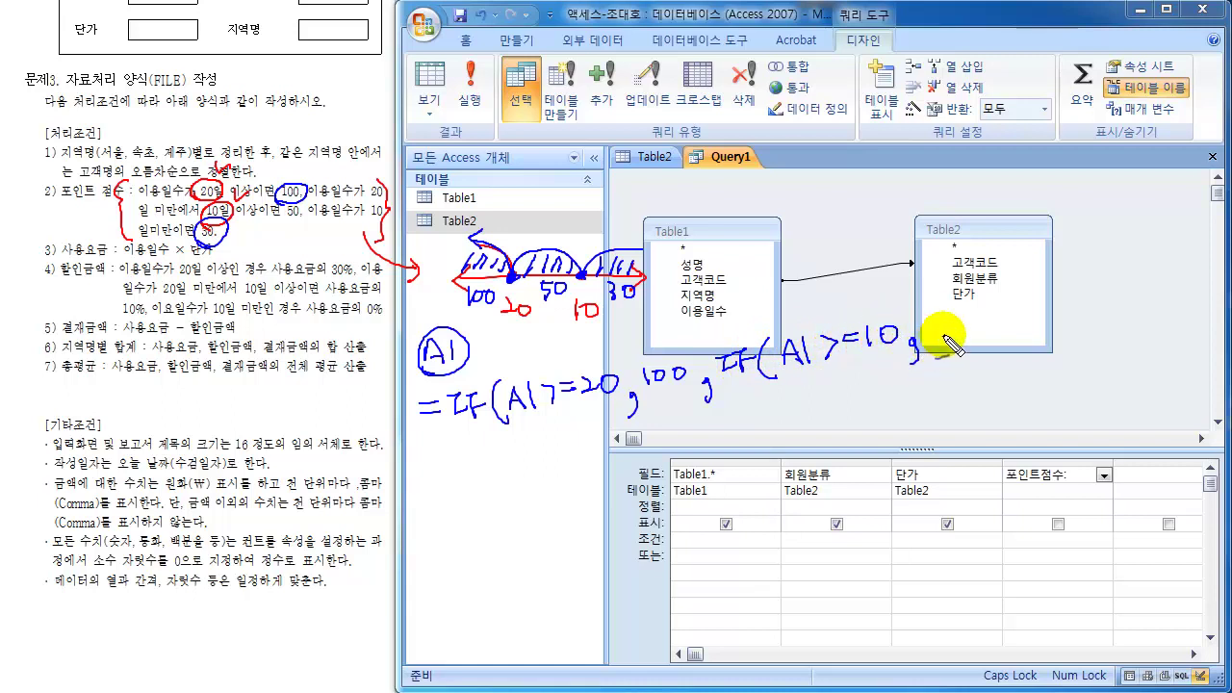
pyautogui.moveTo(932, 310)
pyautogui.mouseDown()
pyautogui.moveTo(936, 325)
pyautogui.moveTo(992, 348)
pyautogui.mouseUp()
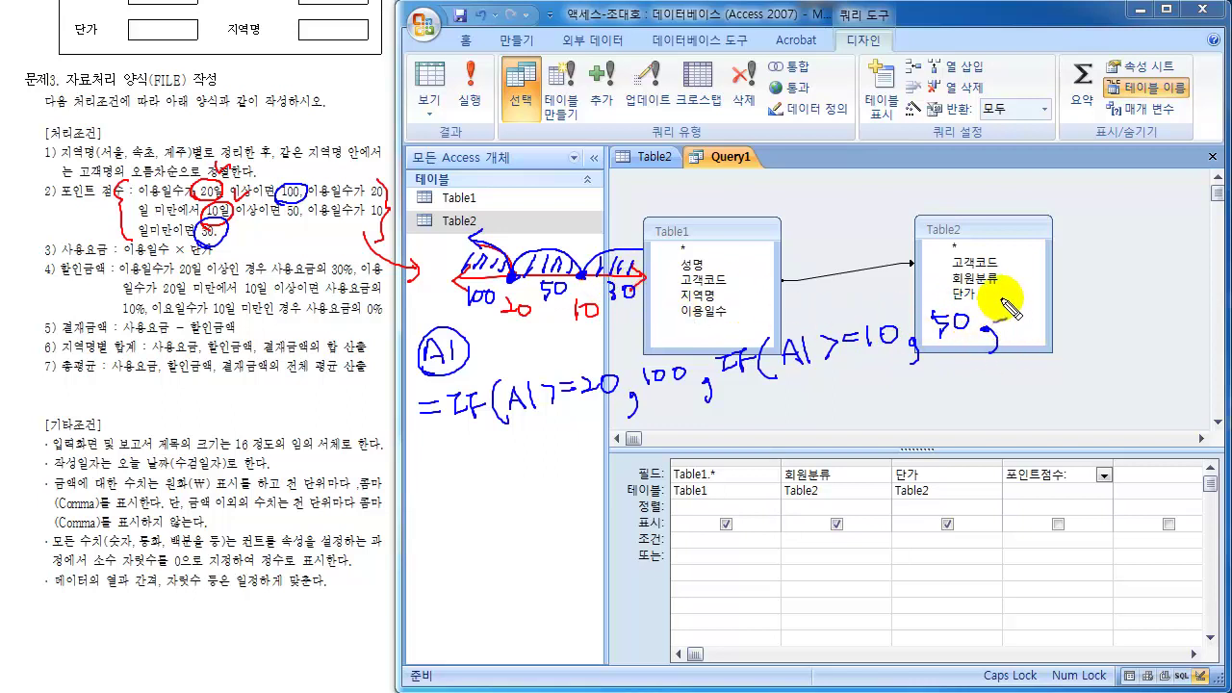
pyautogui.moveTo(1001, 304)
pyautogui.mouseDown()
pyautogui.moveTo(1008, 327)
pyautogui.moveTo(1024, 306)
pyautogui.moveTo(1044, 327)
pyautogui.moveTo(1058, 322)
pyautogui.mouseUp()
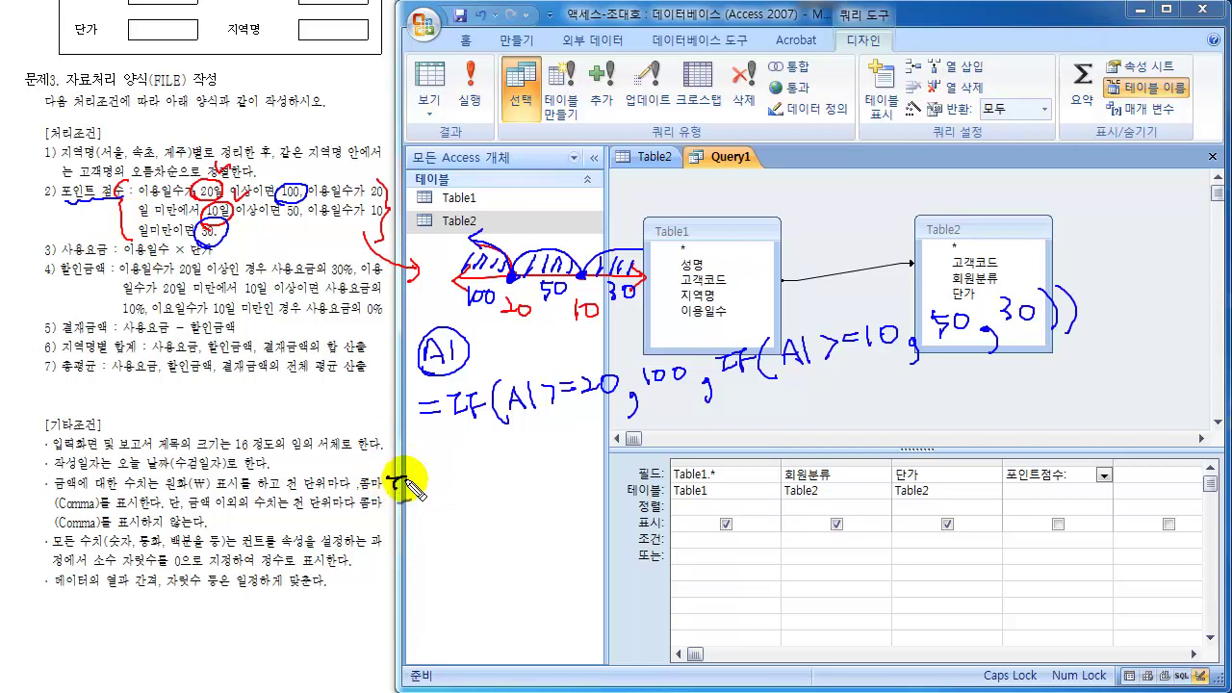
# Handwrite the equivalent query expression 포인트점수: IIF(이용일수>=20,100,IIF(이용일수>=10,50,30)) below the spreadsheet formula
pyautogui.moveTo(408, 481)
pyautogui.mouseDown()
pyautogui.moveTo(420, 498)
pyautogui.moveTo(509, 478)
pyautogui.mouseUp()
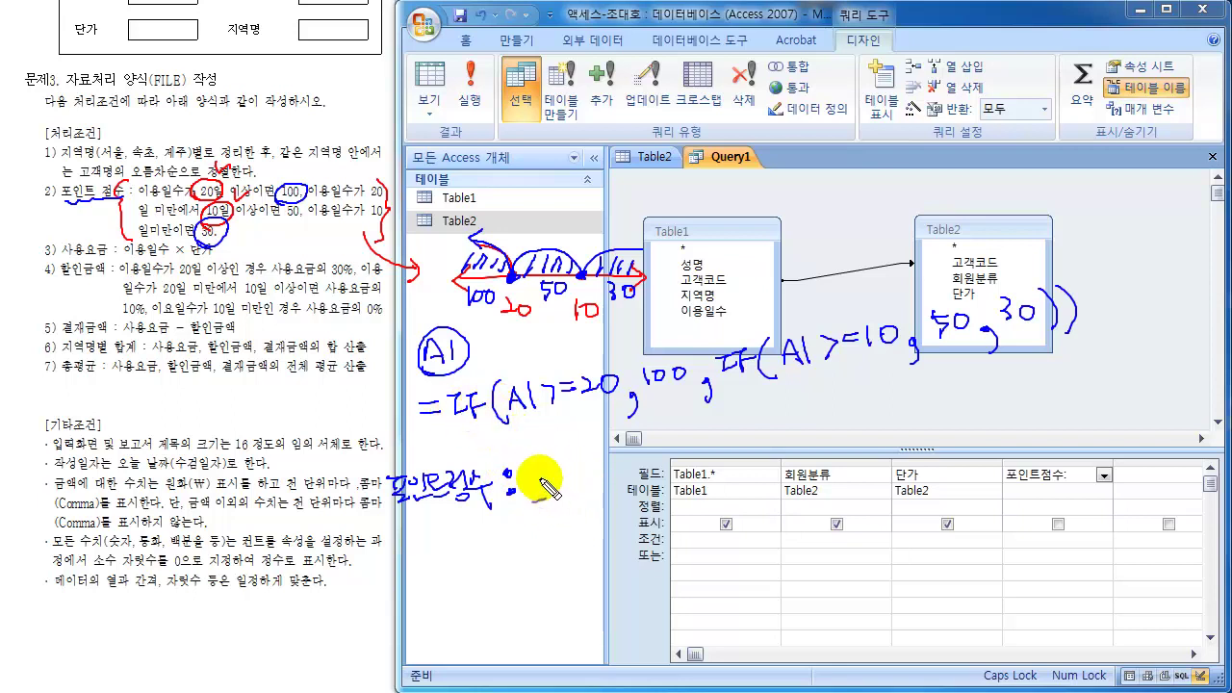
pyautogui.moveTo(529, 468)
pyautogui.mouseDown()
pyautogui.moveTo(563, 476)
pyautogui.moveTo(536, 484)
pyautogui.moveTo(596, 491)
pyautogui.mouseUp()
pyautogui.moveTo(610, 438); pyautogui.dragTo(622, 503)
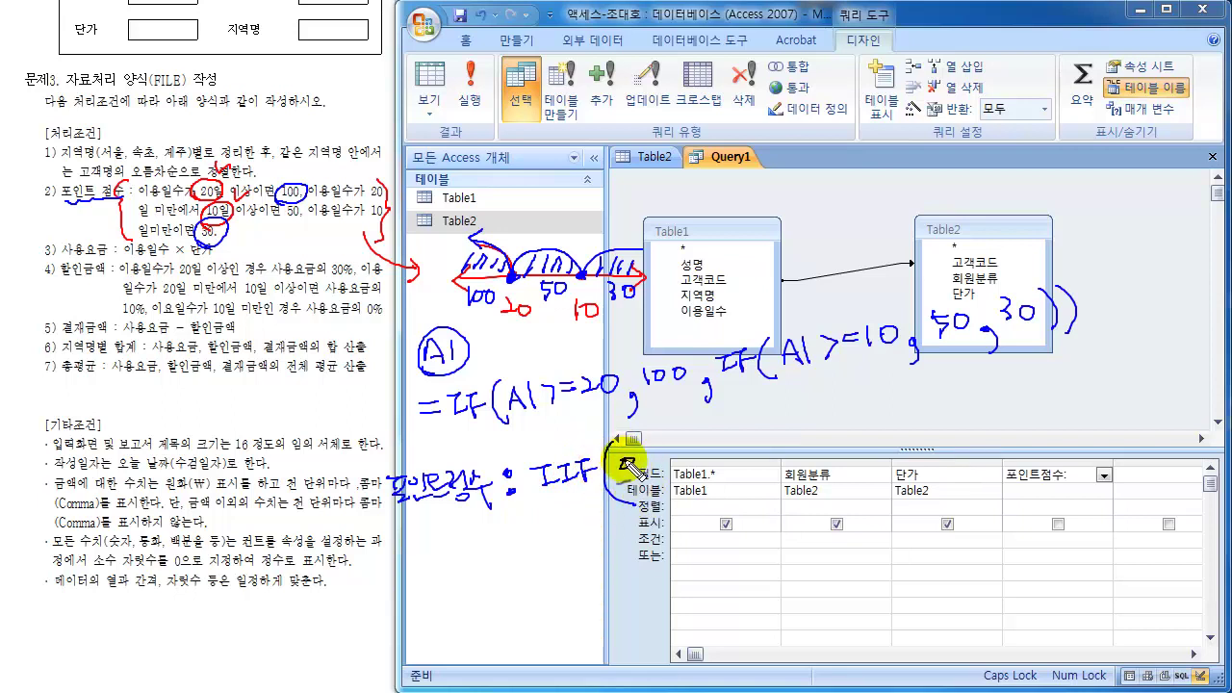
pyautogui.moveTo(635, 454)
pyautogui.mouseDown()
pyautogui.moveTo(646, 470)
pyautogui.moveTo(694, 448)
pyautogui.mouseUp()
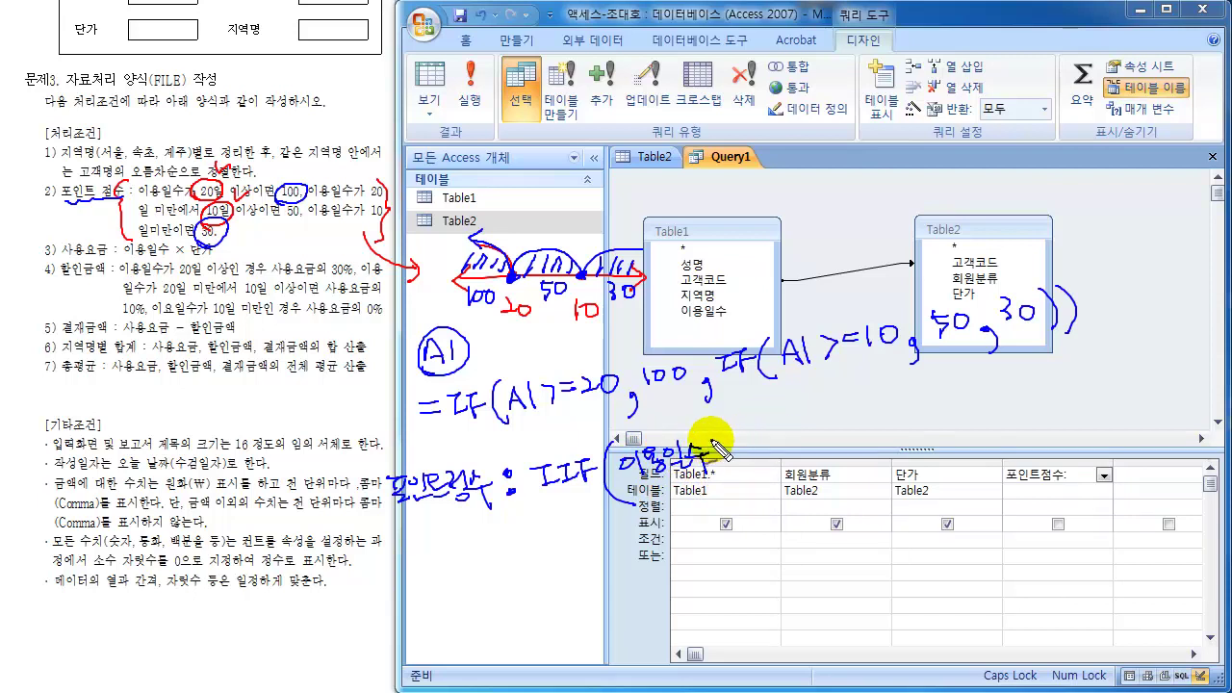
pyautogui.moveTo(717, 433)
pyautogui.mouseDown()
pyautogui.moveTo(721, 449)
pyautogui.moveTo(760, 435)
pyautogui.mouseUp()
pyautogui.moveTo(743, 445)
pyautogui.mouseDown()
pyautogui.moveTo(802, 430)
pyautogui.moveTo(811, 444)
pyautogui.mouseUp()
pyautogui.moveTo(823, 415)
pyautogui.mouseDown()
pyautogui.moveTo(825, 429)
pyautogui.moveTo(855, 420)
pyautogui.moveTo(875, 452)
pyautogui.mouseUp()
pyautogui.moveTo(888, 408)
pyautogui.mouseDown()
pyautogui.moveTo(889, 425)
pyautogui.moveTo(931, 410)
pyautogui.moveTo(965, 443)
pyautogui.mouseUp()
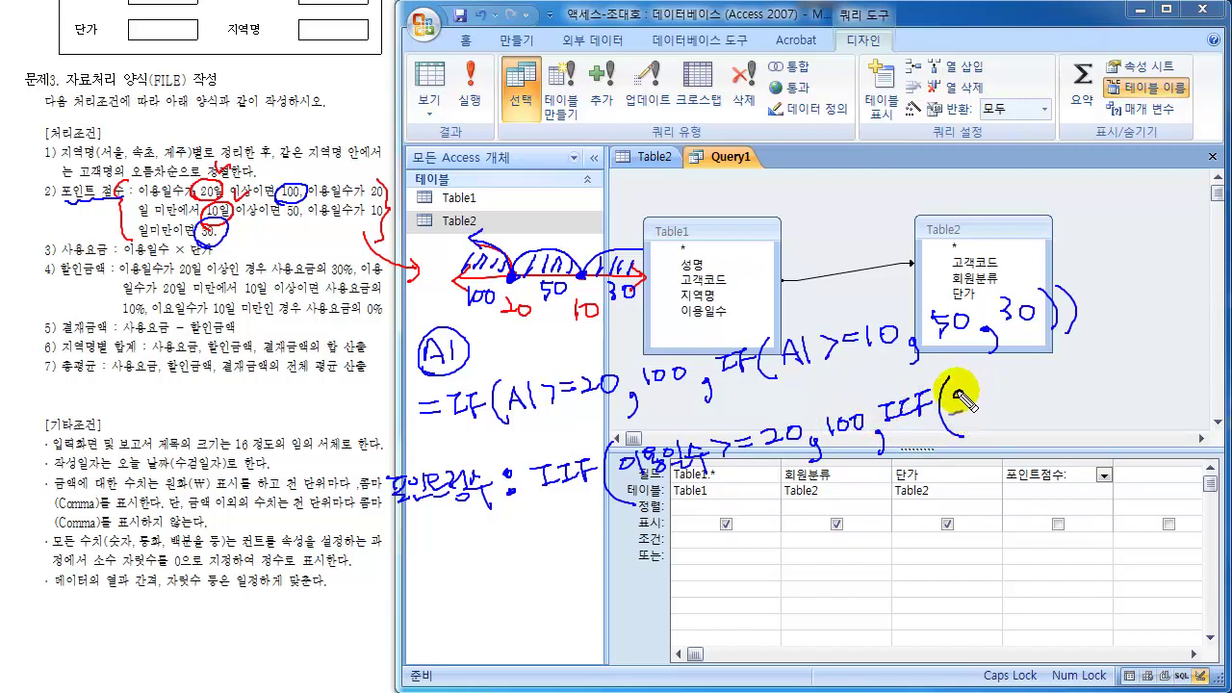
pyautogui.moveTo(961, 389); pyautogui.dragTo(960, 391)
pyautogui.moveTo(970, 381)
pyautogui.mouseDown()
pyautogui.moveTo(972, 402)
pyautogui.moveTo(1094, 376)
pyautogui.moveTo(1102, 392)
pyautogui.moveTo(1132, 352)
pyautogui.moveTo(1158, 350)
pyautogui.moveTo(1152, 383)
pyautogui.moveTo(1168, 358)
pyautogui.moveTo(1198, 364)
pyautogui.moveTo(1183, 349)
pyautogui.moveTo(1219, 366)
pyautogui.mouseUp()
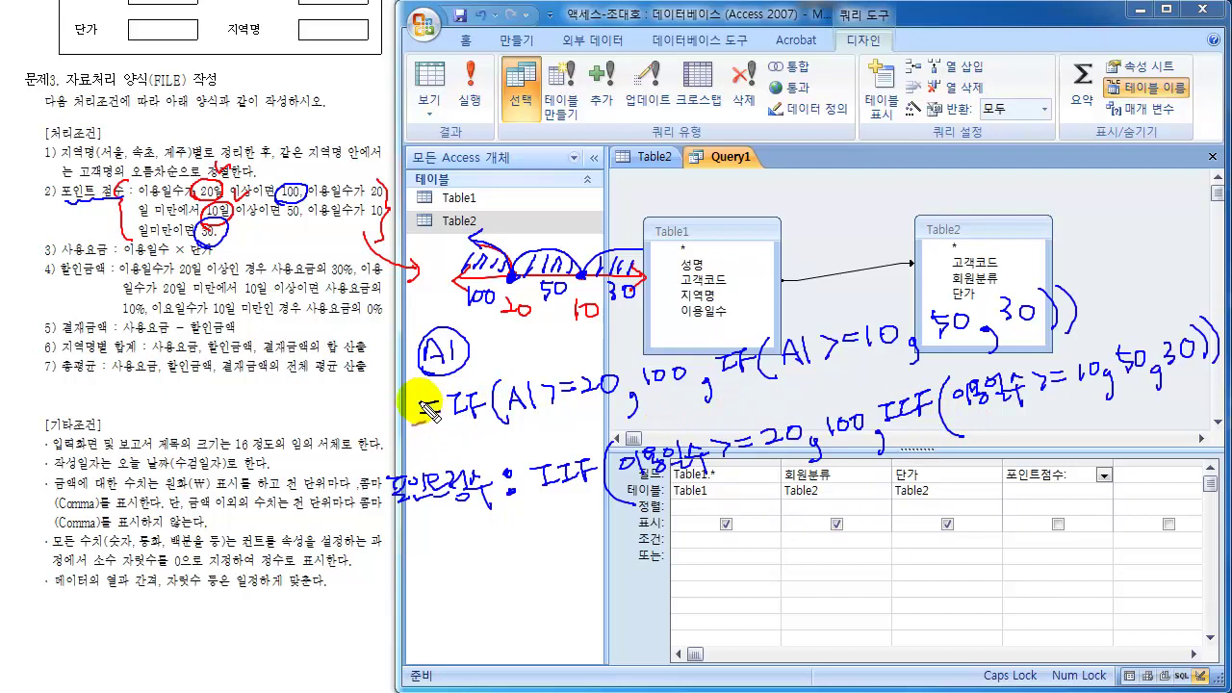
# Compare the openings of the two handwritten formulas: equals sign against field name, IF against IIF, and A1 against 이용일수 in the first condition
pyautogui.moveTo(423, 405)
pyautogui.mouseDown()
pyautogui.moveTo(416, 416)
pyautogui.moveTo(431, 429)
pyautogui.moveTo(443, 398)
pyautogui.moveTo(426, 424)
pyautogui.mouseUp()
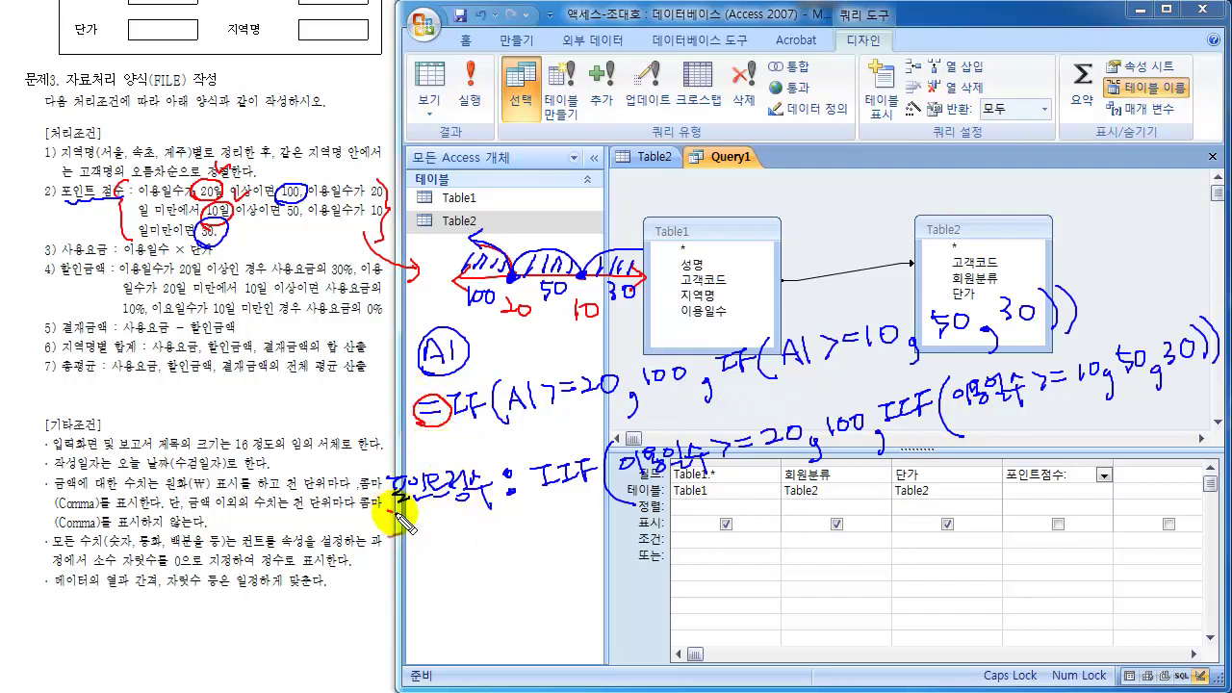
pyautogui.moveTo(402, 519)
pyautogui.mouseDown()
pyautogui.moveTo(495, 517)
pyautogui.moveTo(522, 474)
pyautogui.moveTo(409, 457)
pyautogui.moveTo(390, 510)
pyautogui.mouseUp()
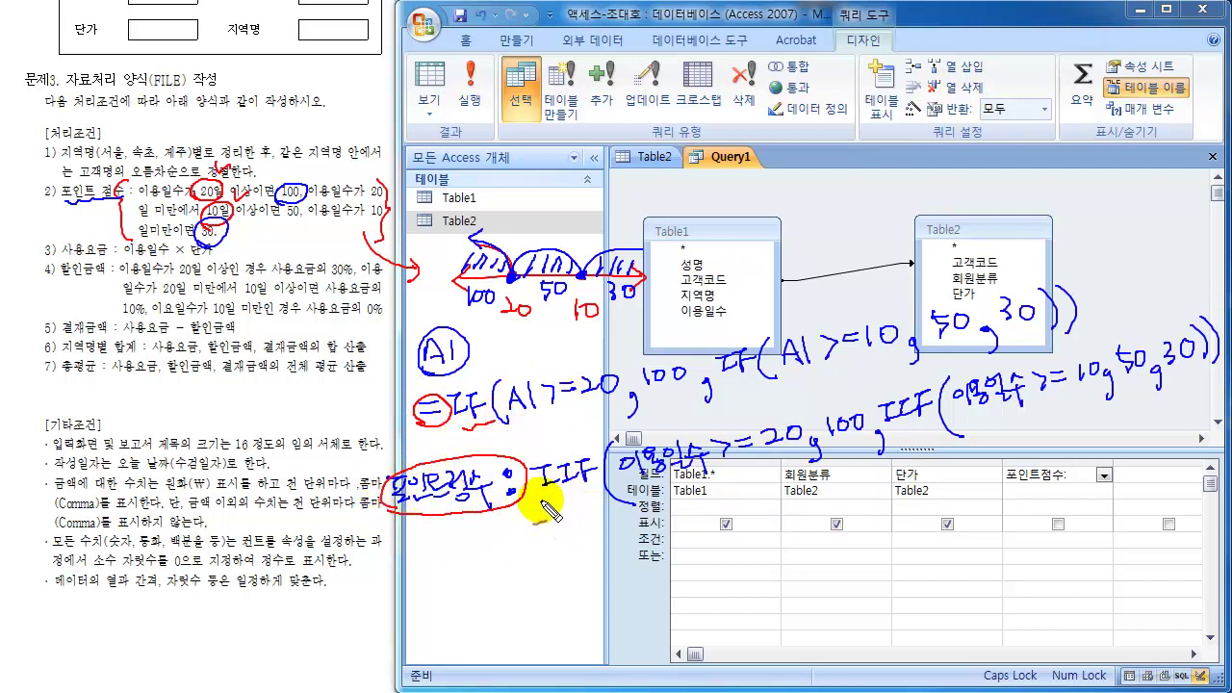
pyautogui.moveTo(544, 510); pyautogui.dragTo(594, 498)
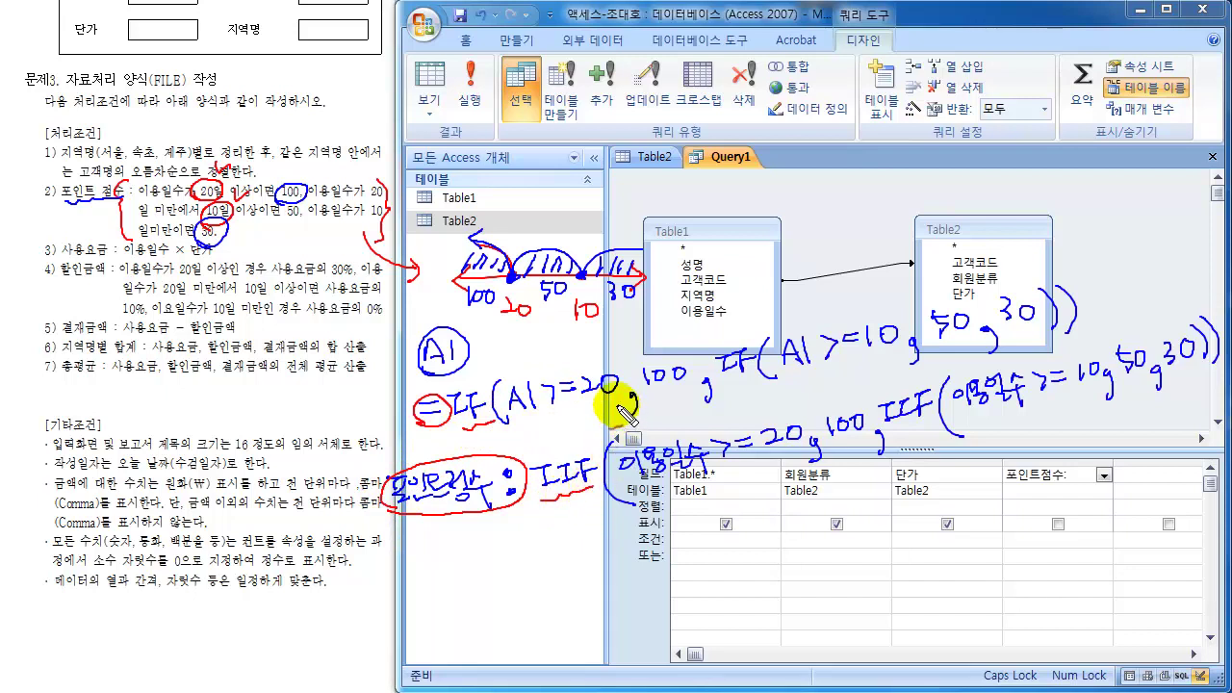
pyautogui.moveTo(503, 421)
pyautogui.mouseDown()
pyautogui.moveTo(608, 402)
pyautogui.moveTo(566, 424)
pyautogui.moveTo(585, 418)
pyautogui.moveTo(604, 438)
pyautogui.mouseUp()
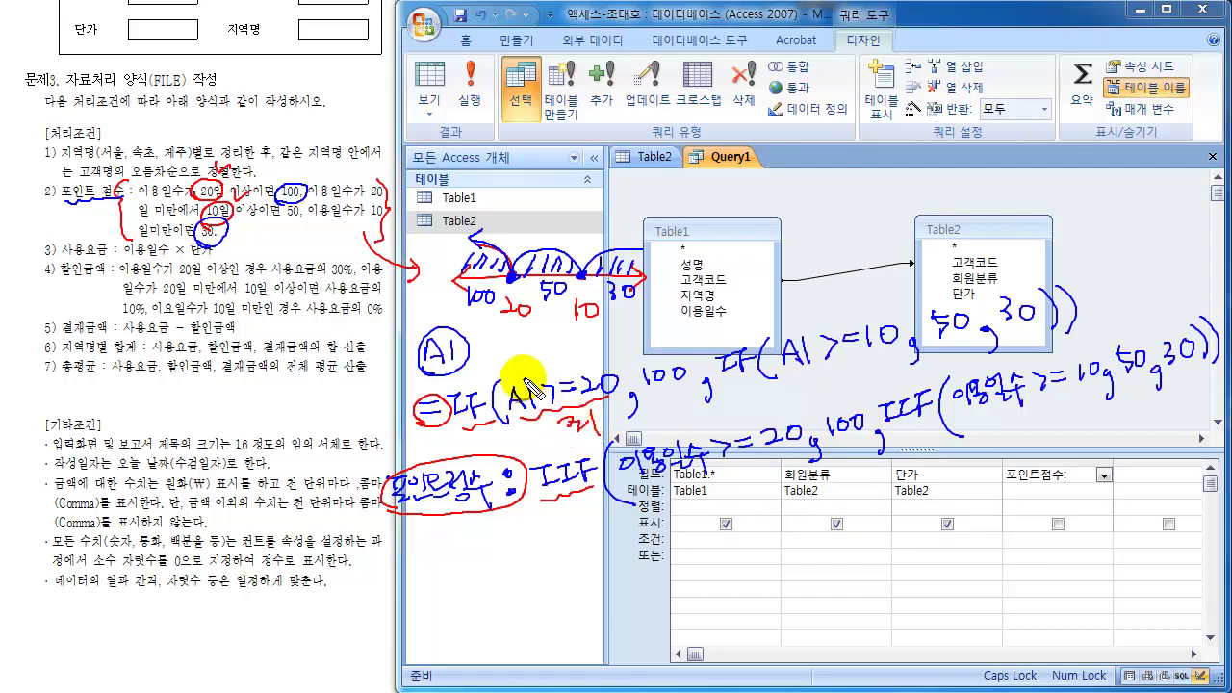
pyautogui.moveTo(512, 352)
pyautogui.mouseDown()
pyautogui.moveTo(517, 369)
pyautogui.moveTo(527, 359)
pyautogui.mouseUp()
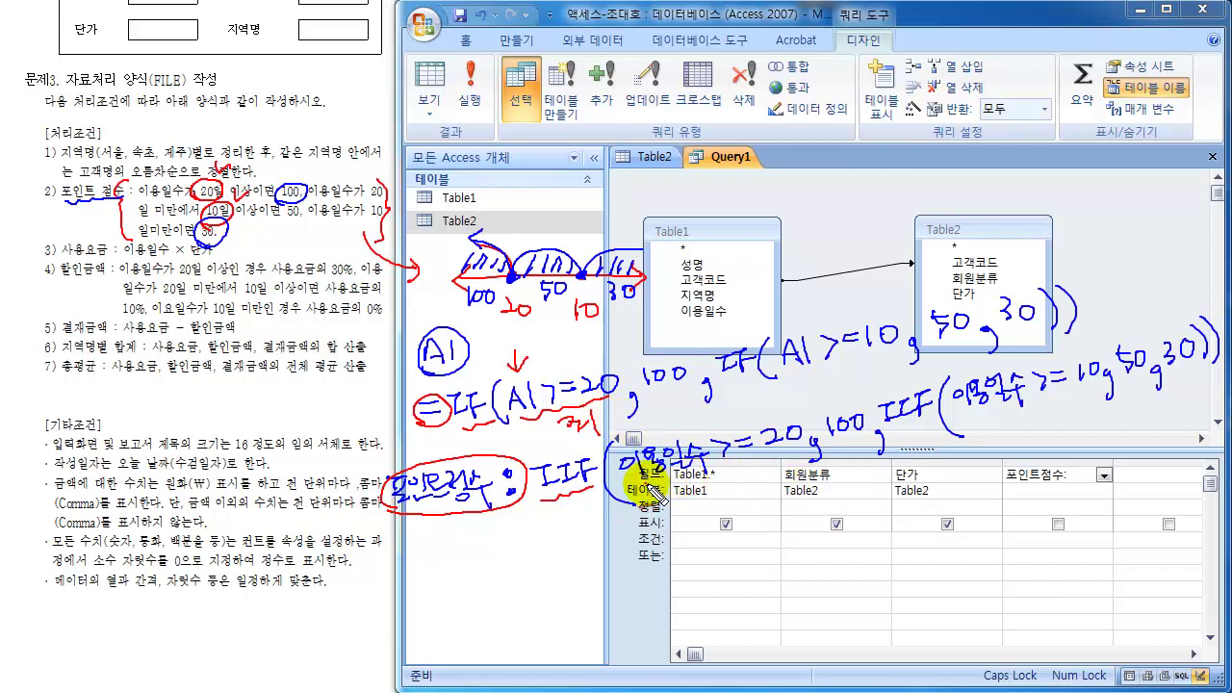
pyautogui.moveTo(671, 474); pyautogui.dragTo(731, 471)
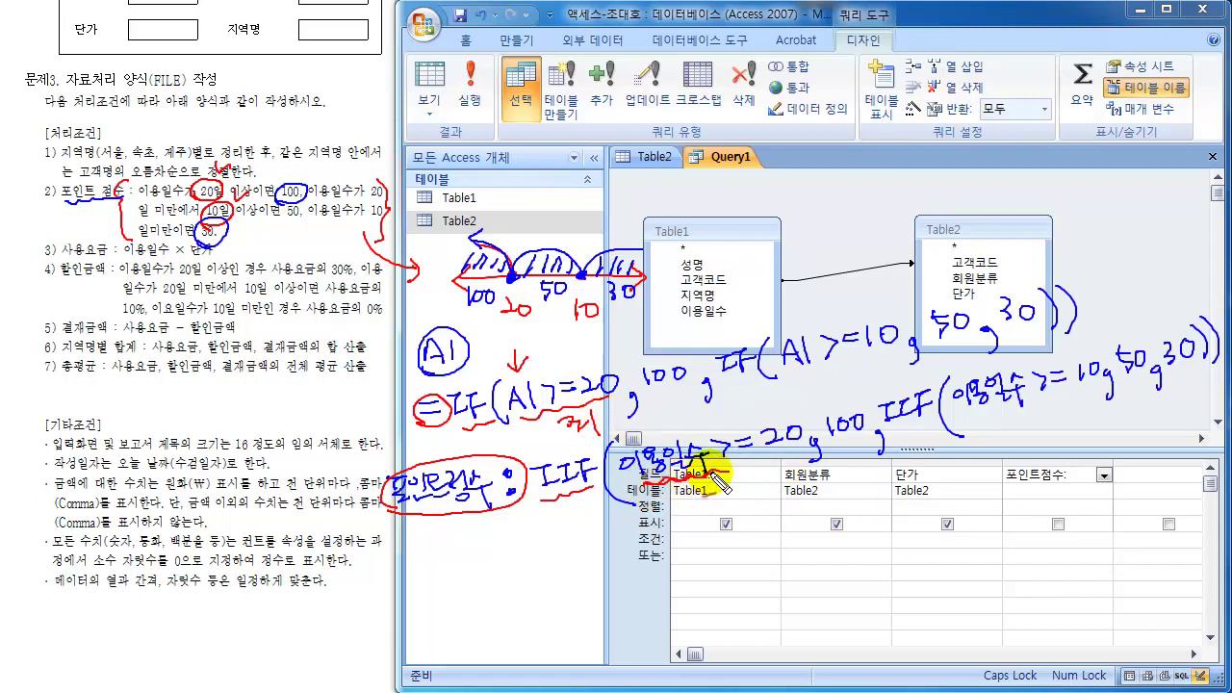
pyautogui.moveTo(742, 469); pyautogui.dragTo(818, 442)
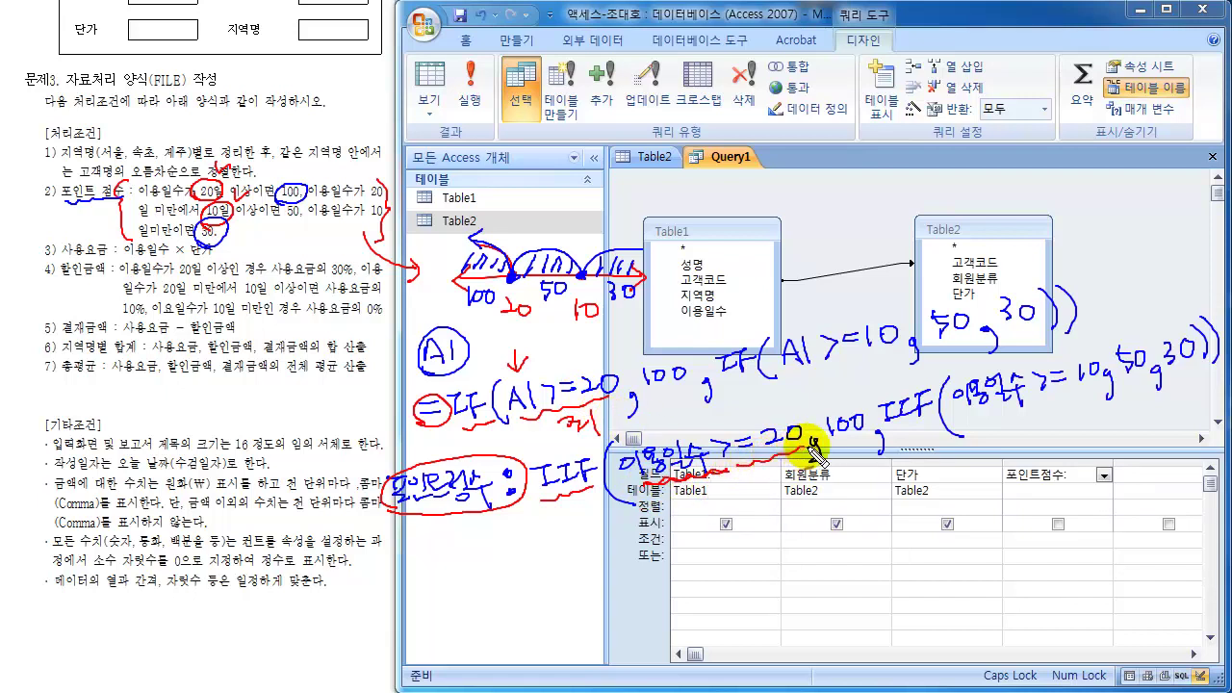
pyautogui.moveTo(742, 474); pyautogui.dragTo(770, 497)
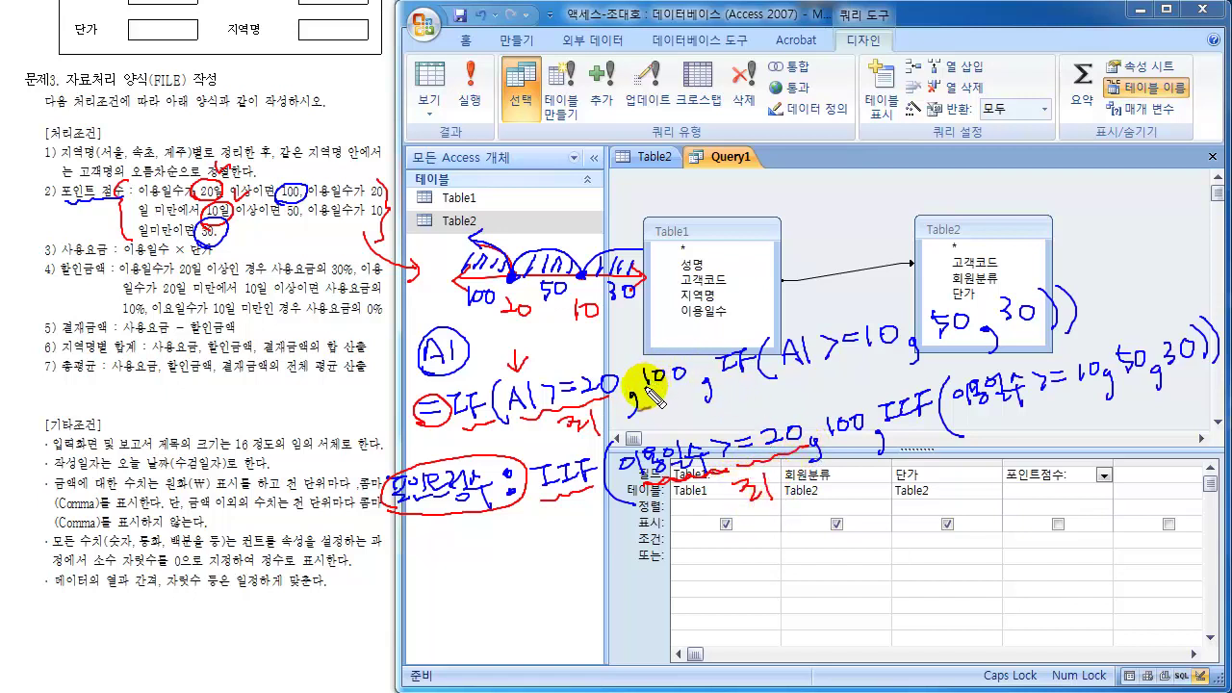
# Compare the remaining parts of both handwritten formulas: the 100-point result, the nested >=10 condition, the 50 and 30 results and closing parentheses
pyautogui.moveTo(651, 389)
pyautogui.mouseDown()
pyautogui.moveTo(685, 366)
pyautogui.moveTo(643, 383)
pyautogui.mouseUp()
pyautogui.moveTo(827, 433)
pyautogui.mouseDown()
pyautogui.moveTo(863, 421)
pyautogui.moveTo(839, 462)
pyautogui.moveTo(826, 419)
pyautogui.mouseUp()
pyautogui.moveTo(728, 387); pyautogui.dragTo(760, 385)
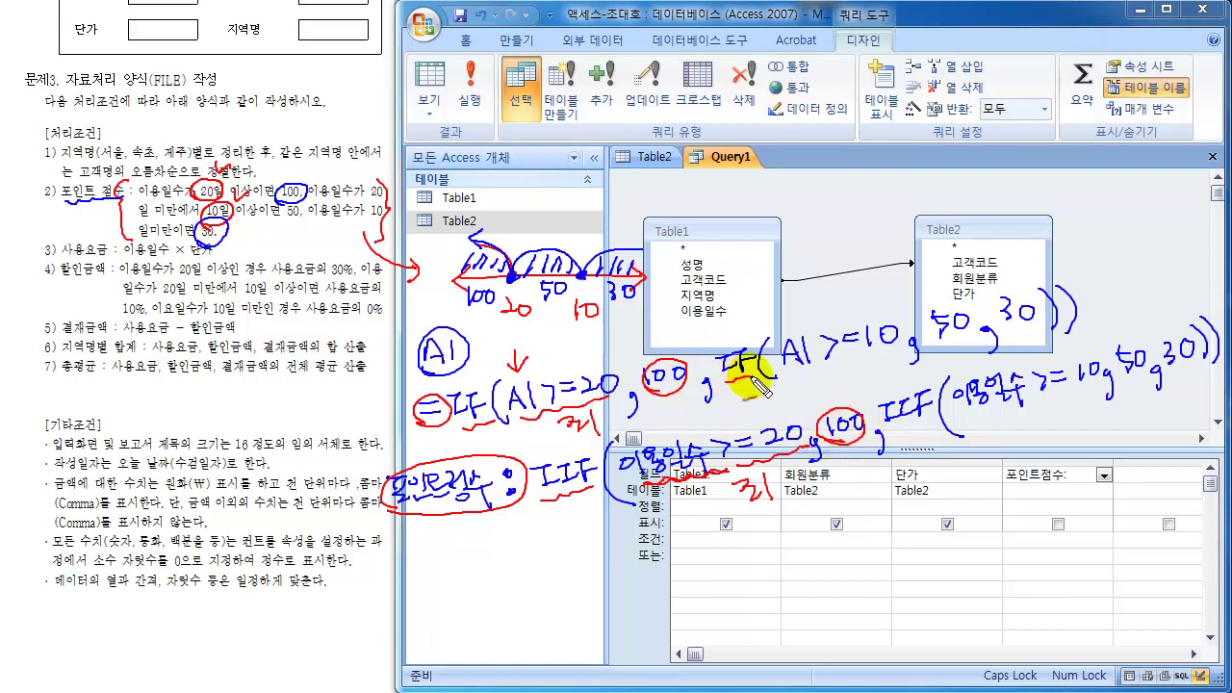
pyautogui.moveTo(878, 443); pyautogui.dragTo(939, 431)
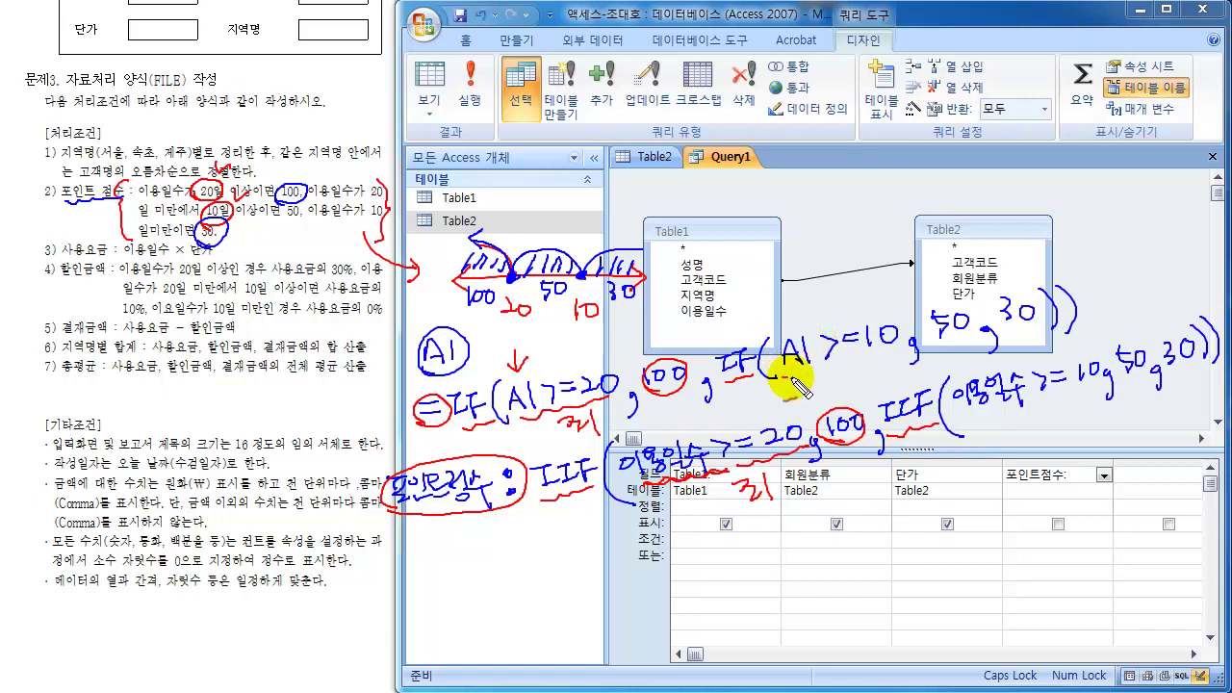
pyautogui.moveTo(793, 382); pyautogui.dragTo(887, 365)
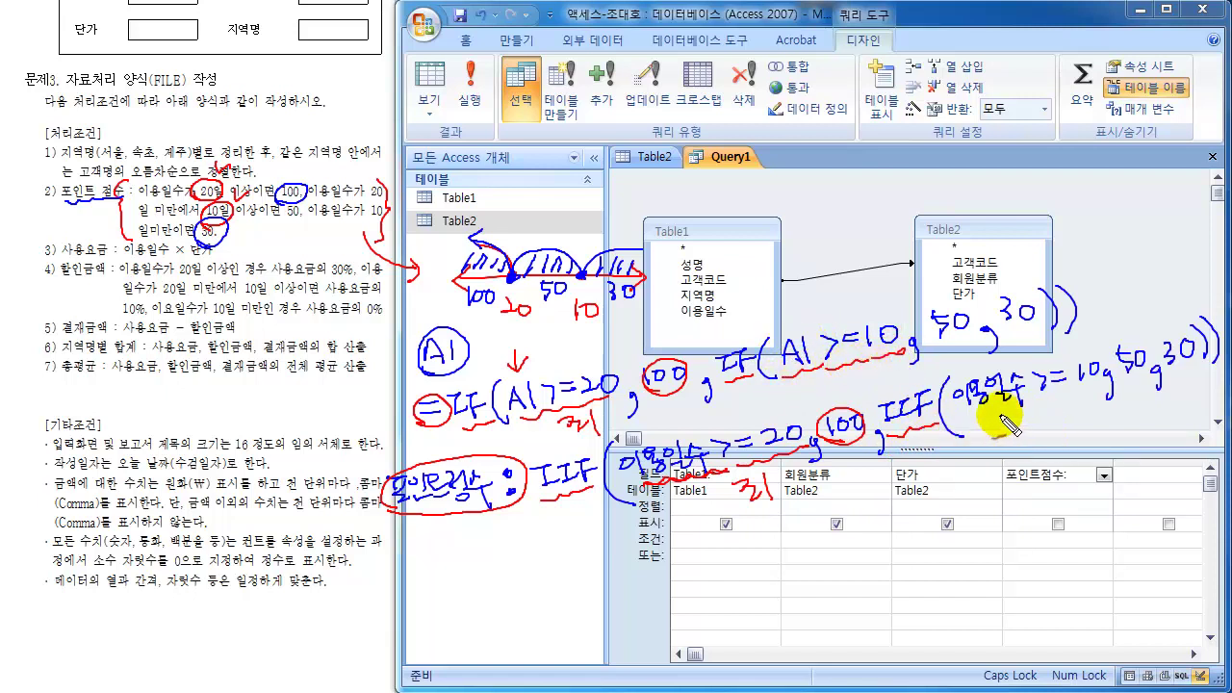
pyautogui.moveTo(965, 429)
pyautogui.mouseDown()
pyautogui.moveTo(1094, 385)
pyautogui.moveTo(1039, 394)
pyautogui.moveTo(1064, 382)
pyautogui.mouseUp()
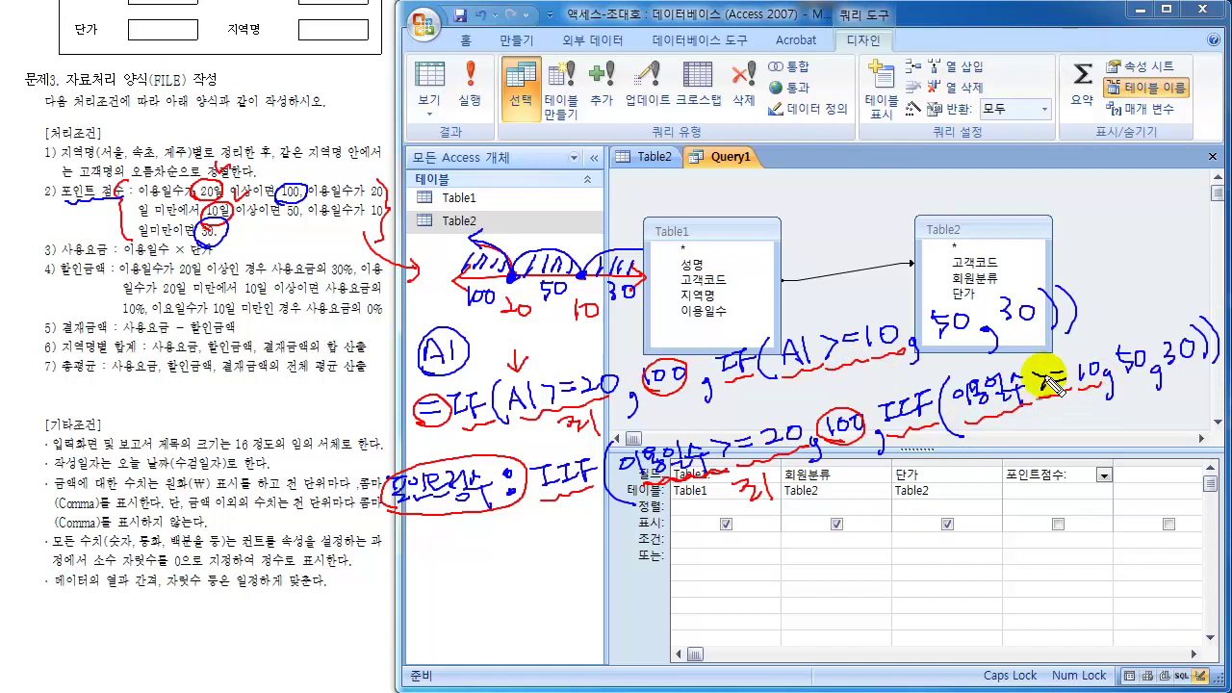
pyautogui.moveTo(954, 325)
pyautogui.mouseDown()
pyautogui.moveTo(949, 317)
pyautogui.moveTo(967, 343)
pyautogui.mouseUp()
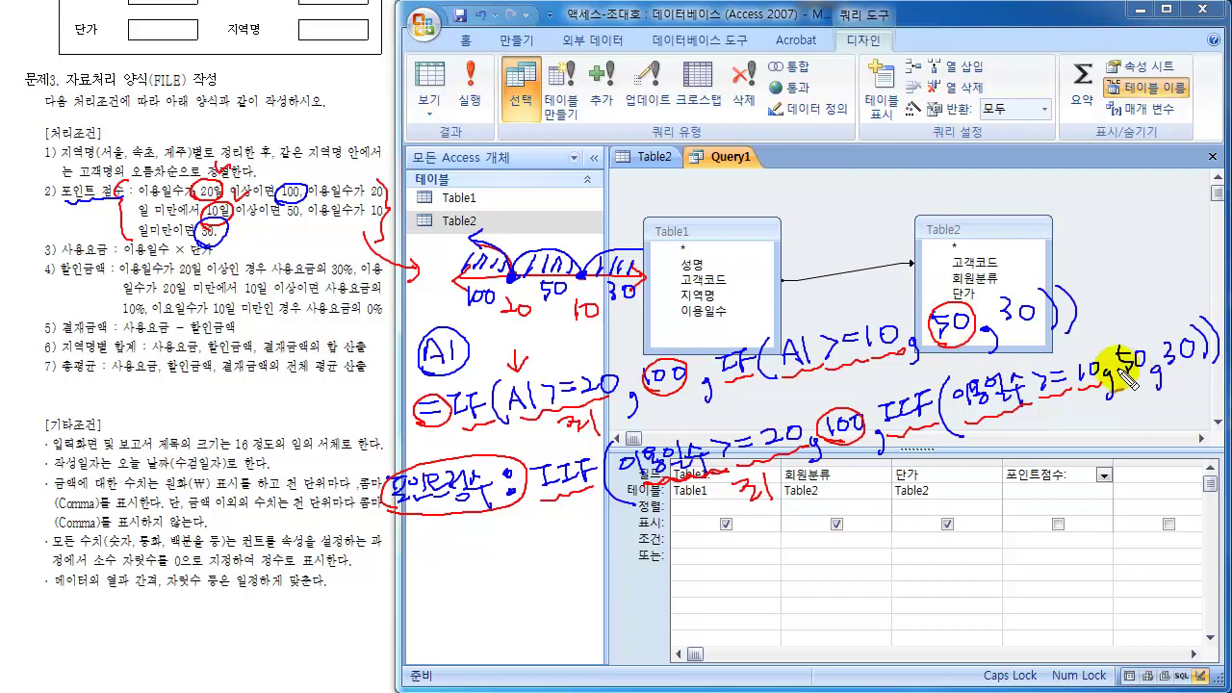
pyautogui.moveTo(1112, 365)
pyautogui.mouseDown()
pyautogui.moveTo(1113, 337)
pyautogui.moveTo(1121, 377)
pyautogui.mouseUp()
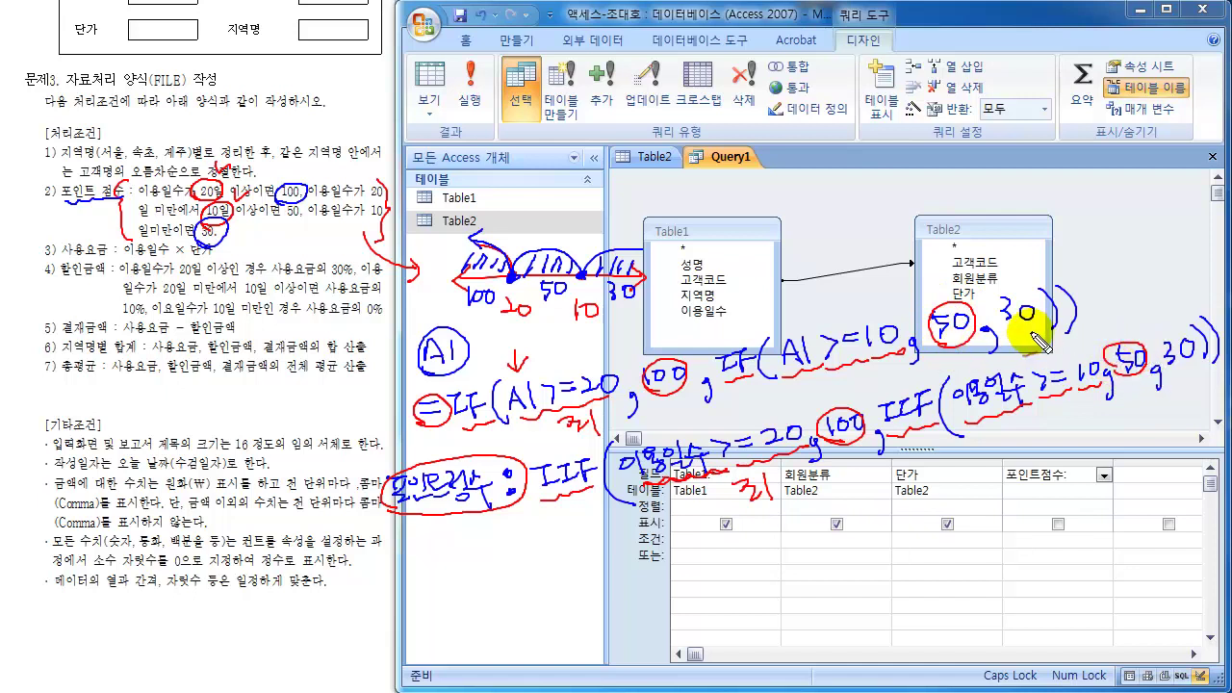
pyautogui.moveTo(1025, 330); pyautogui.dragTo(1017, 311)
pyautogui.moveTo(1186, 373)
pyautogui.mouseDown()
pyautogui.moveTo(1161, 327)
pyautogui.moveTo(1186, 370)
pyautogui.mouseUp()
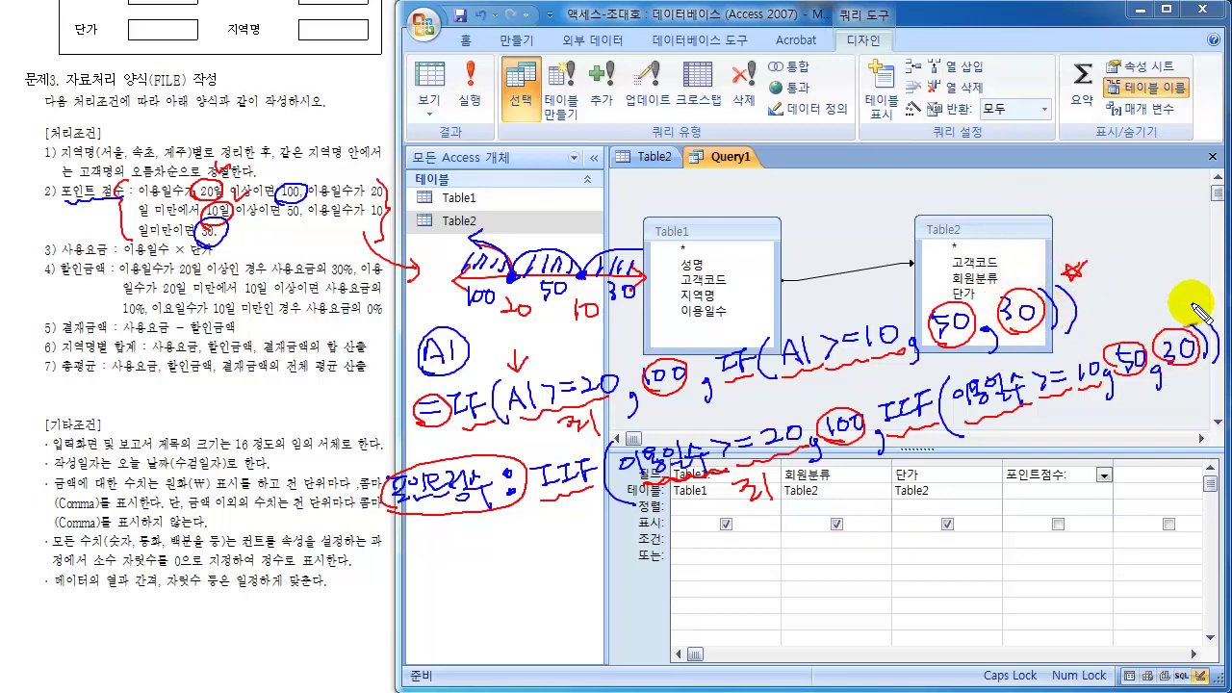
pyautogui.moveTo(1189, 292)
pyautogui.mouseDown()
pyautogui.moveTo(1182, 306)
pyautogui.moveTo(1201, 300)
pyautogui.mouseUp()
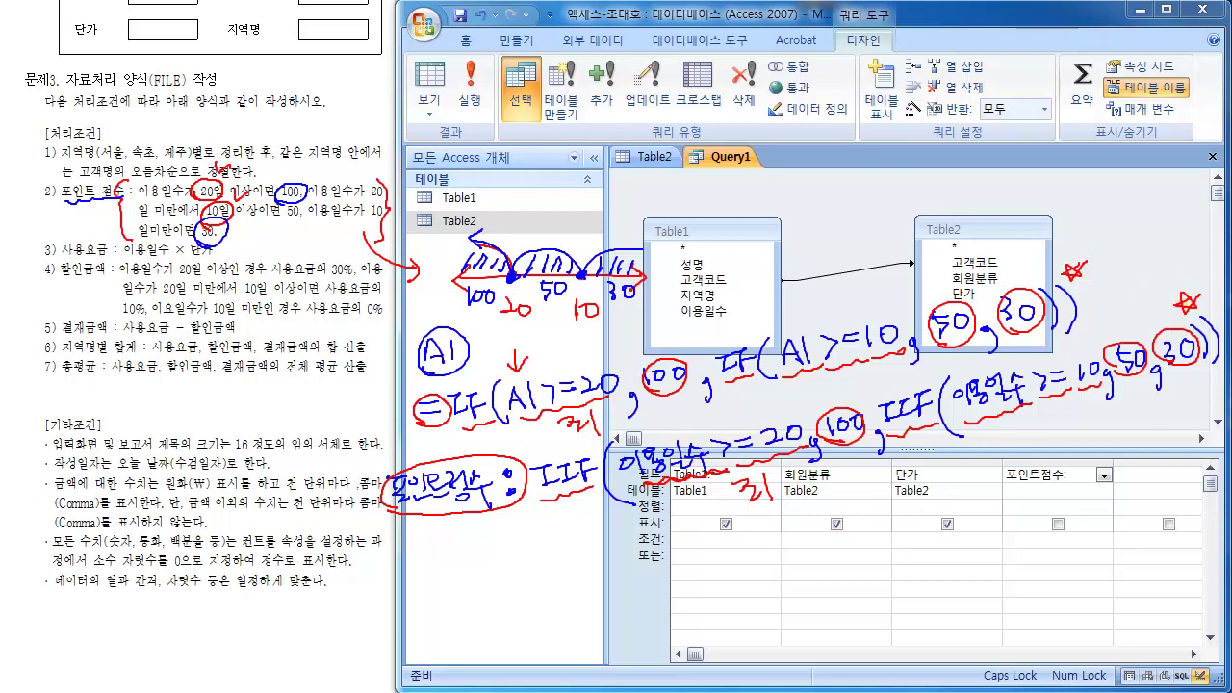
# Clear the handwritten formulas and narrow the object navigation pane to give the query design more room
pyautogui.press('Escape')
pyautogui.click(1074, 486)
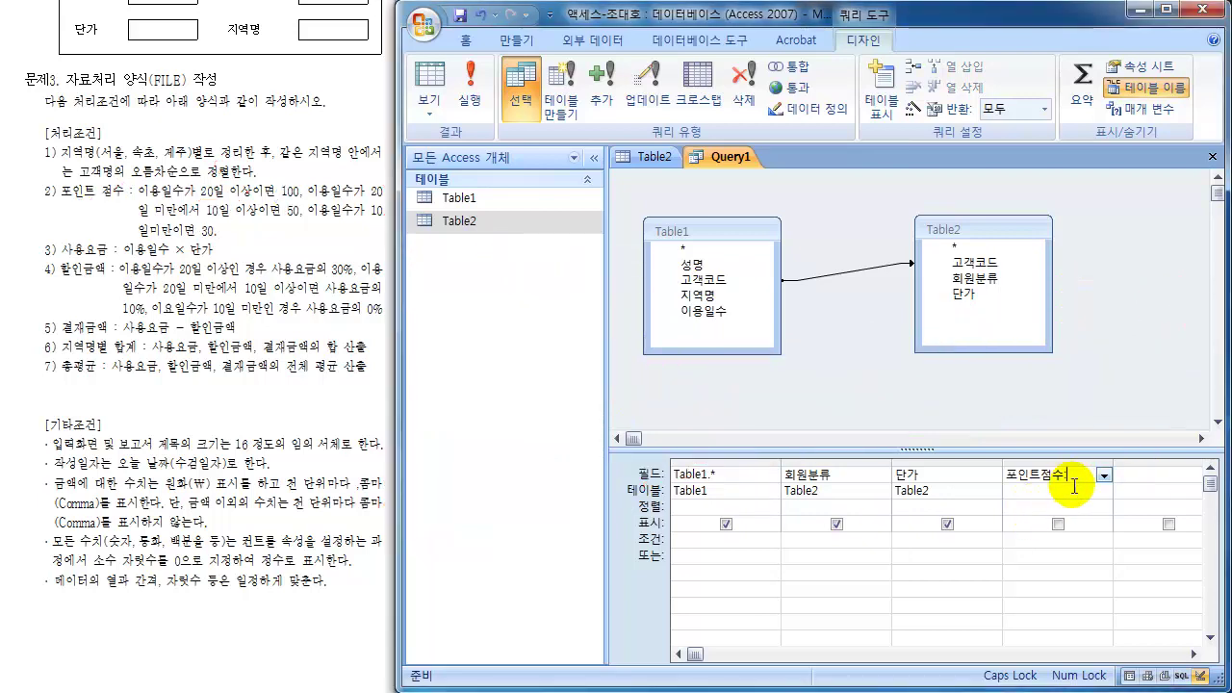
pyautogui.write(':')
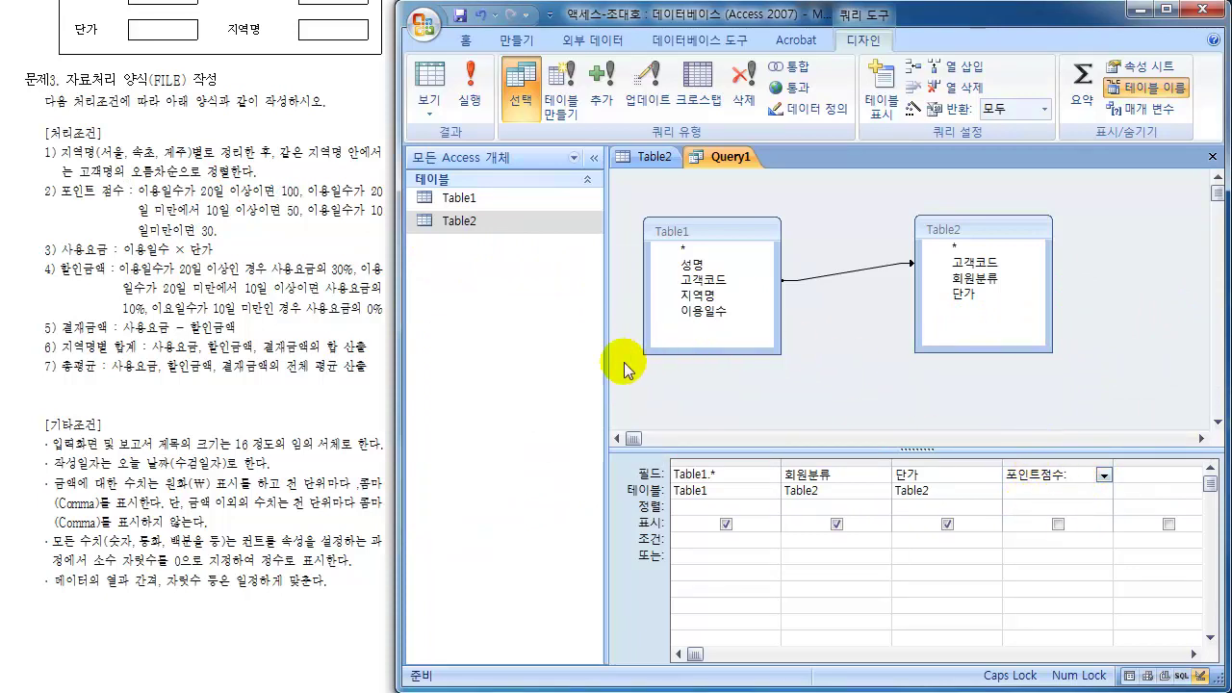
pyautogui.moveTo(602, 378); pyautogui.dragTo(513, 379)
# Open the Expression Builder for the 포인트점수 field and begin its expression with IIF(
pyautogui.click(987, 478)
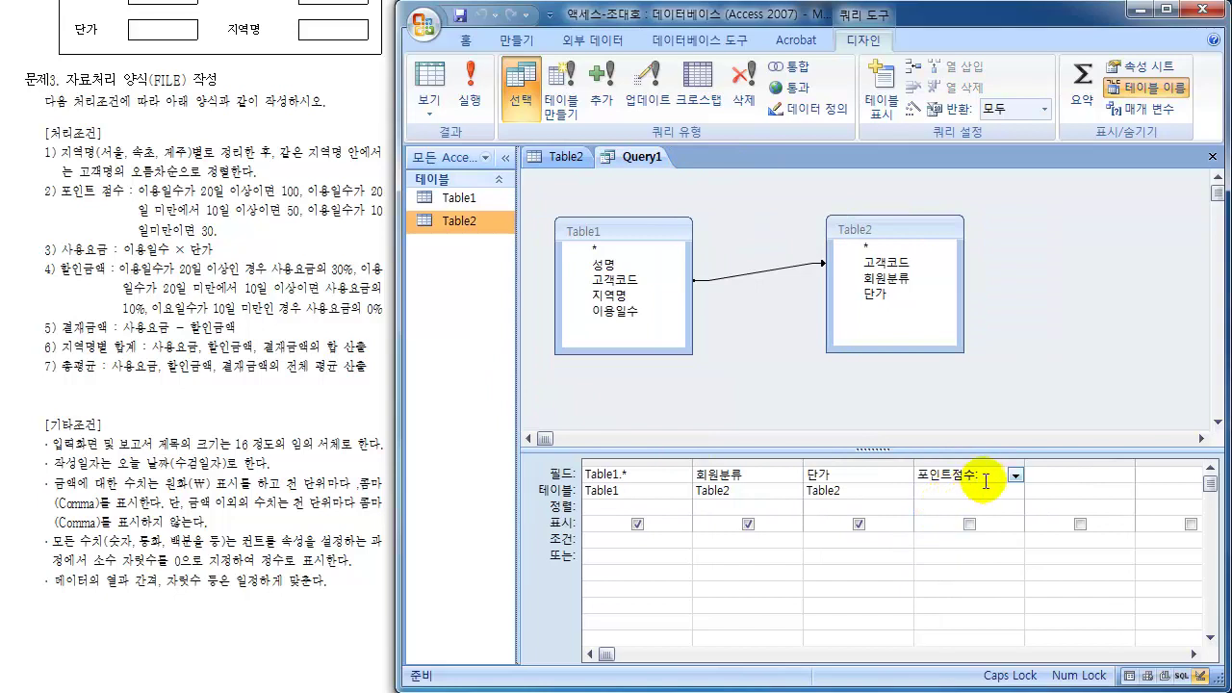
pyautogui.write(':')
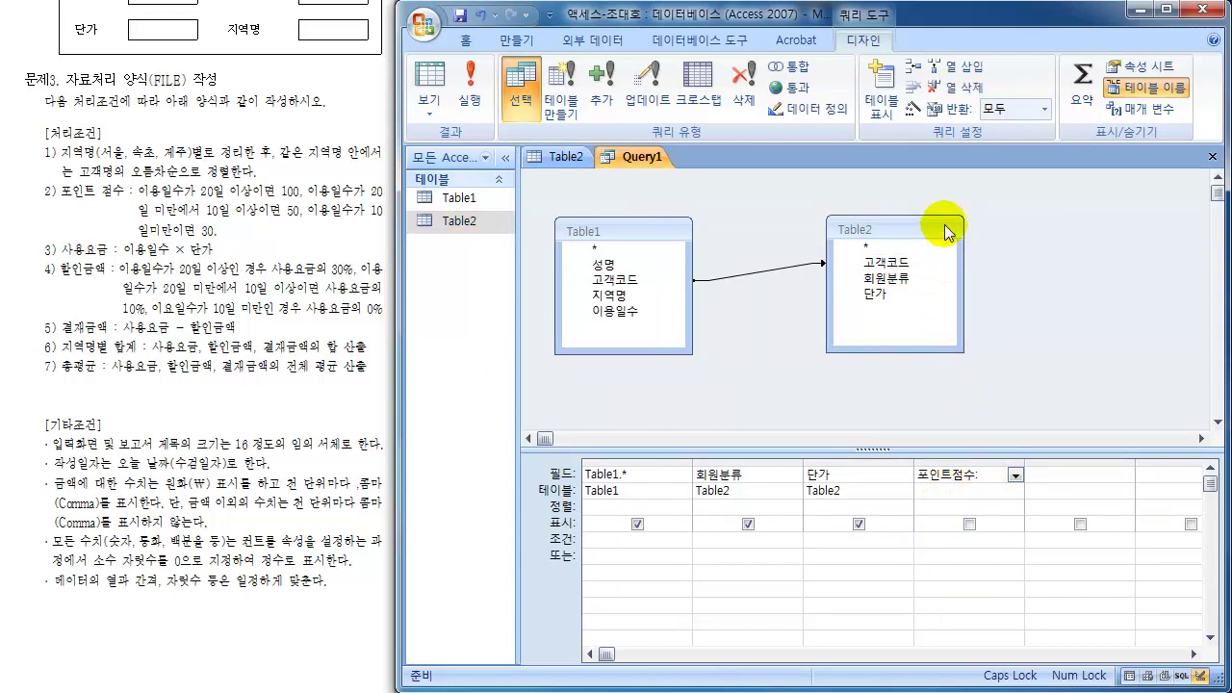
pyautogui.click(913, 118)
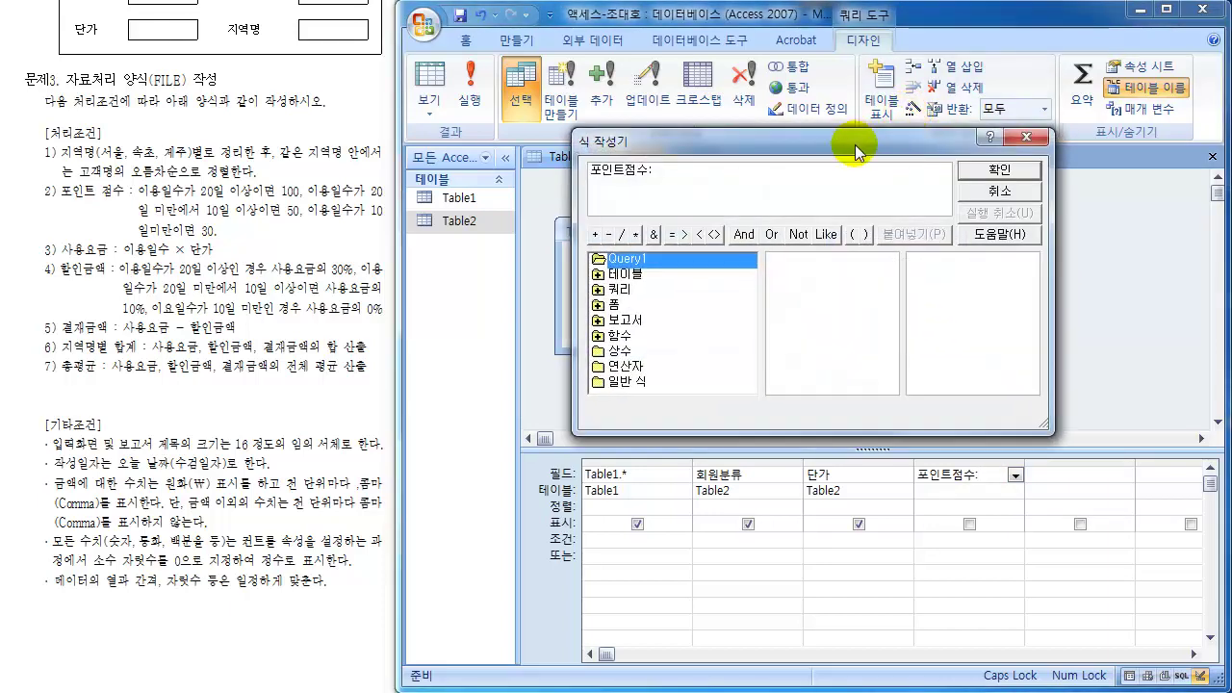
pyautogui.moveTo(854, 145)
pyautogui.mouseDown()
pyautogui.moveTo(896, 181)
pyautogui.moveTo(870, 167)
pyautogui.moveTo(929, 133)
pyautogui.moveTo(855, 123)
pyautogui.mouseUp()
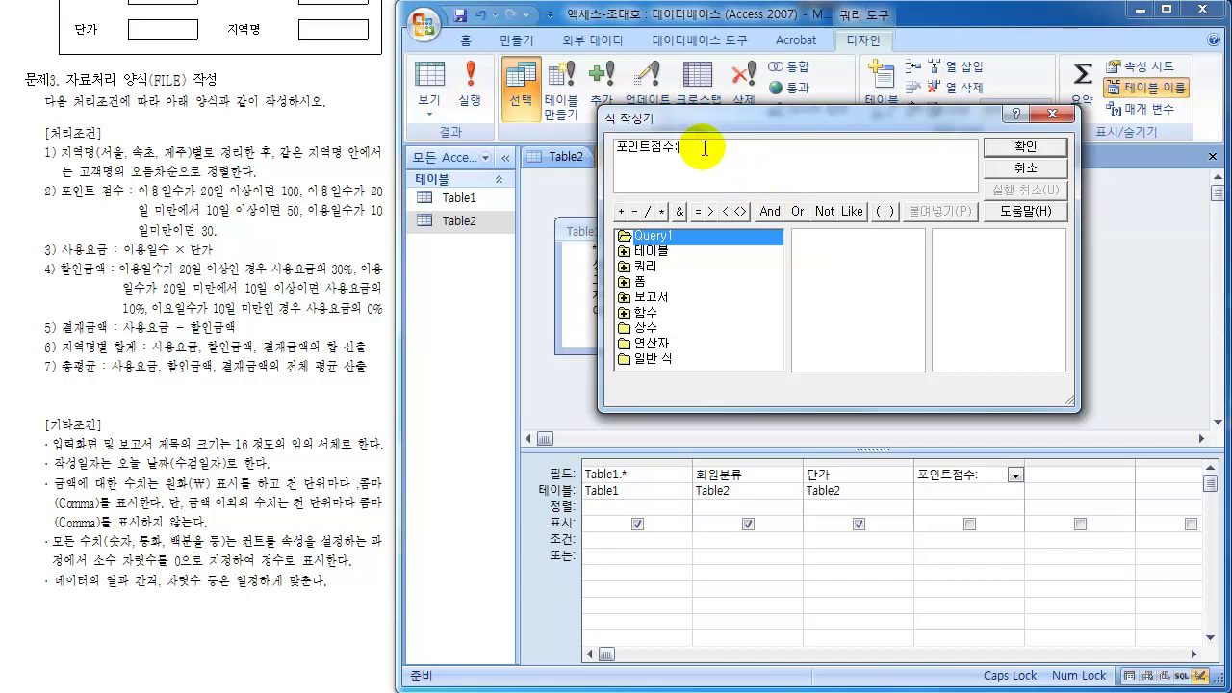
pyautogui.press('Return')
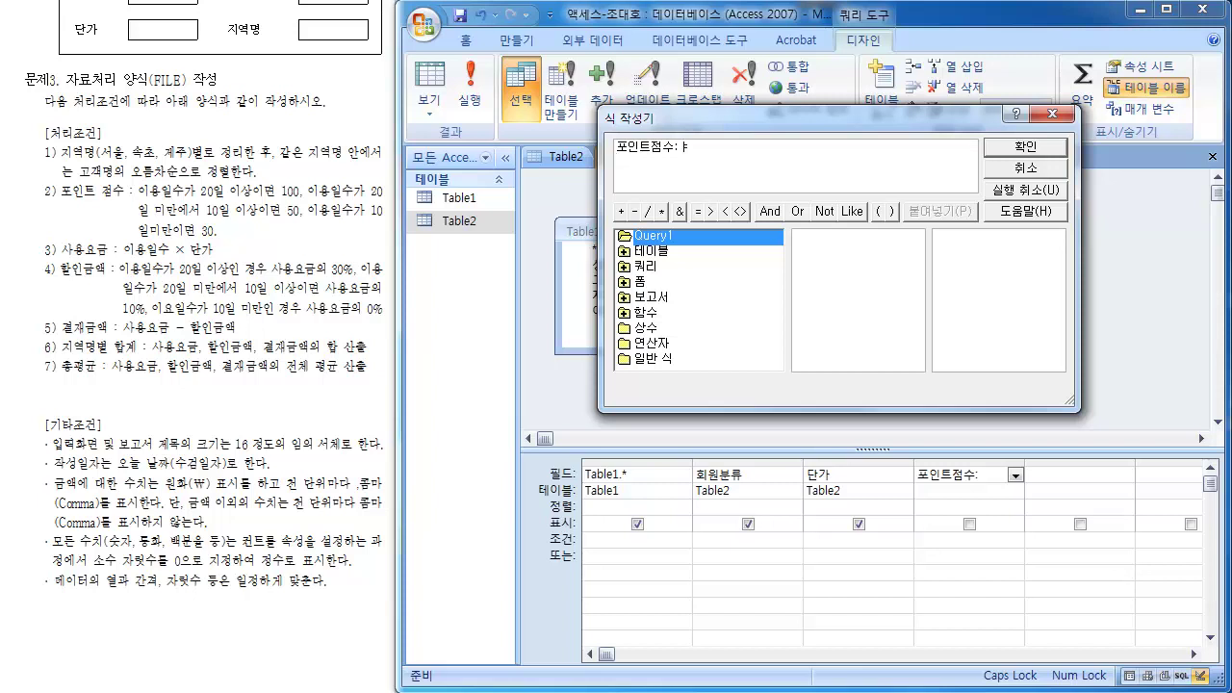
pyautogui.write('IIf(')
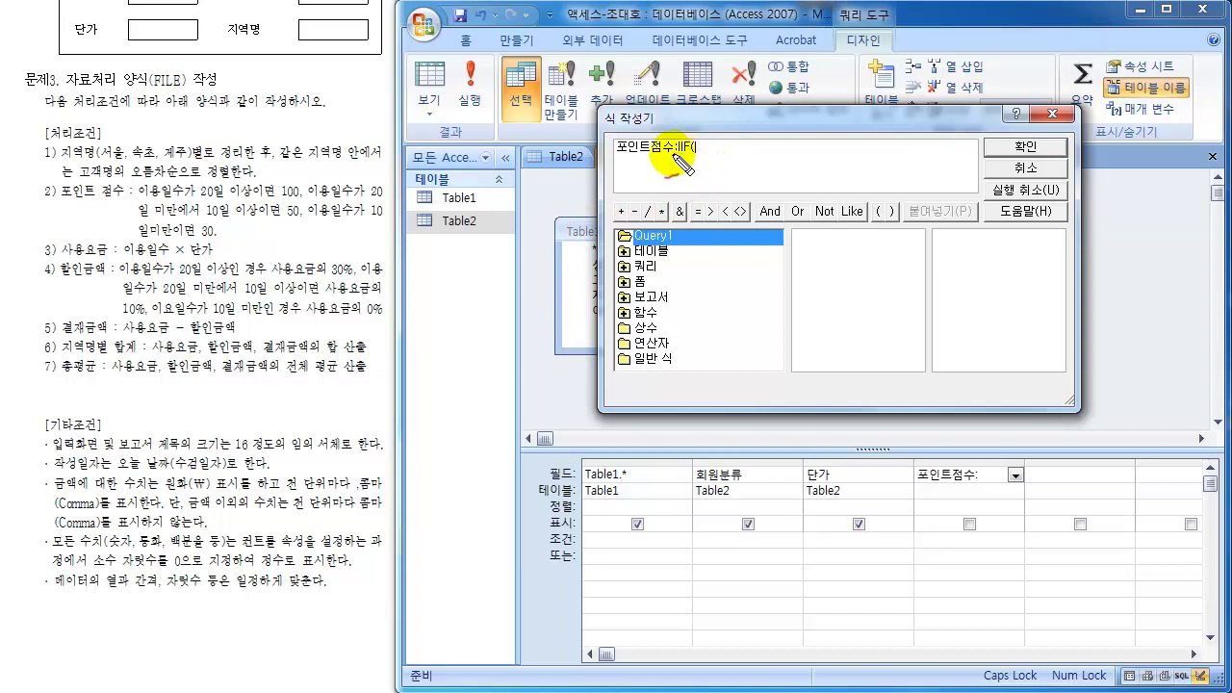
# Circle IIF in the expression, handwrite it enlarged with its double I marked, and clear the ink
pyautogui.moveTo(680, 164)
pyautogui.mouseDown()
pyautogui.moveTo(687, 138)
pyautogui.moveTo(722, 205)
pyautogui.moveTo(723, 182)
pyautogui.moveTo(786, 197)
pyautogui.mouseUp()
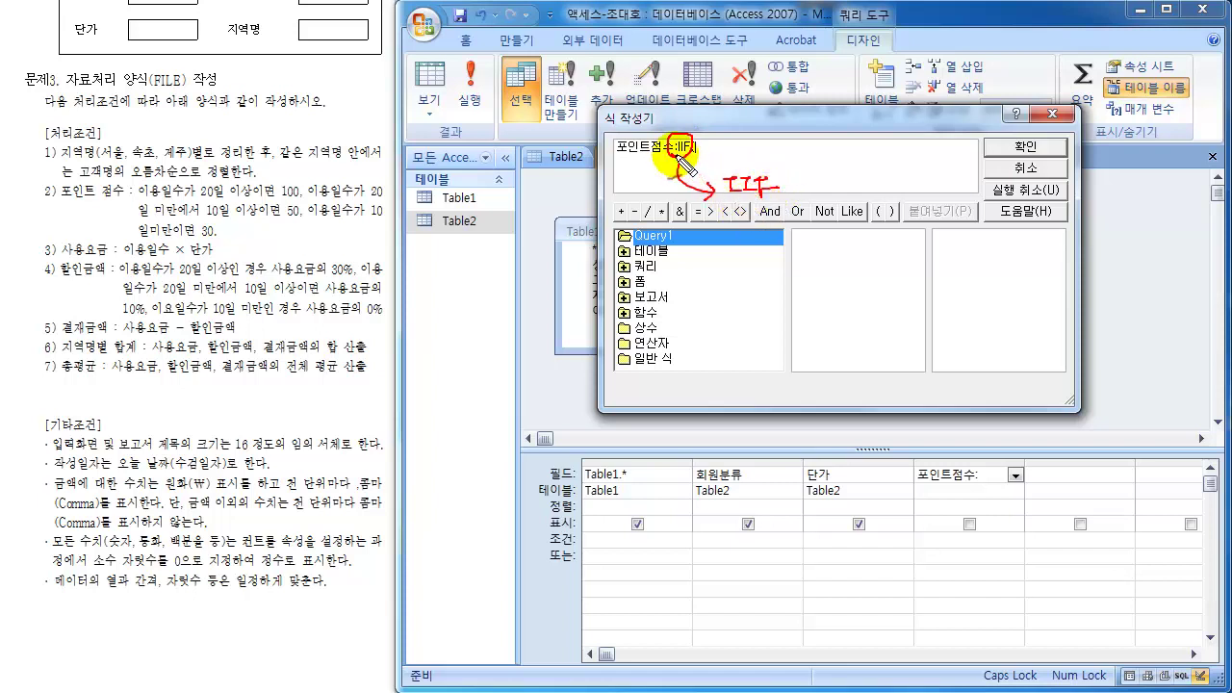
pyautogui.moveTo(680, 157); pyautogui.dragTo(700, 183)
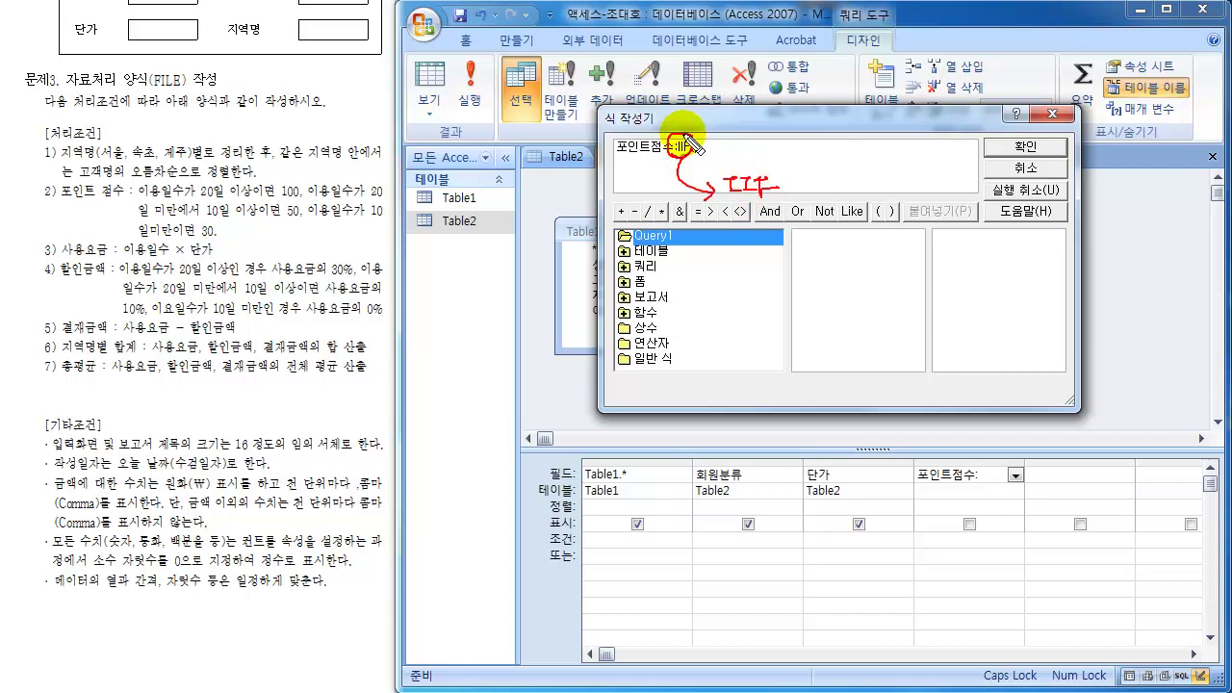
pyautogui.moveTo(681, 135)
pyautogui.mouseDown()
pyautogui.moveTo(721, 110)
pyautogui.moveTo(750, 135)
pyautogui.moveTo(767, 108)
pyautogui.moveTo(746, 88)
pyautogui.moveTo(729, 115)
pyautogui.moveTo(760, 125)
pyautogui.moveTo(750, 91)
pyautogui.moveTo(732, 116)
pyautogui.moveTo(761, 123)
pyautogui.mouseUp()
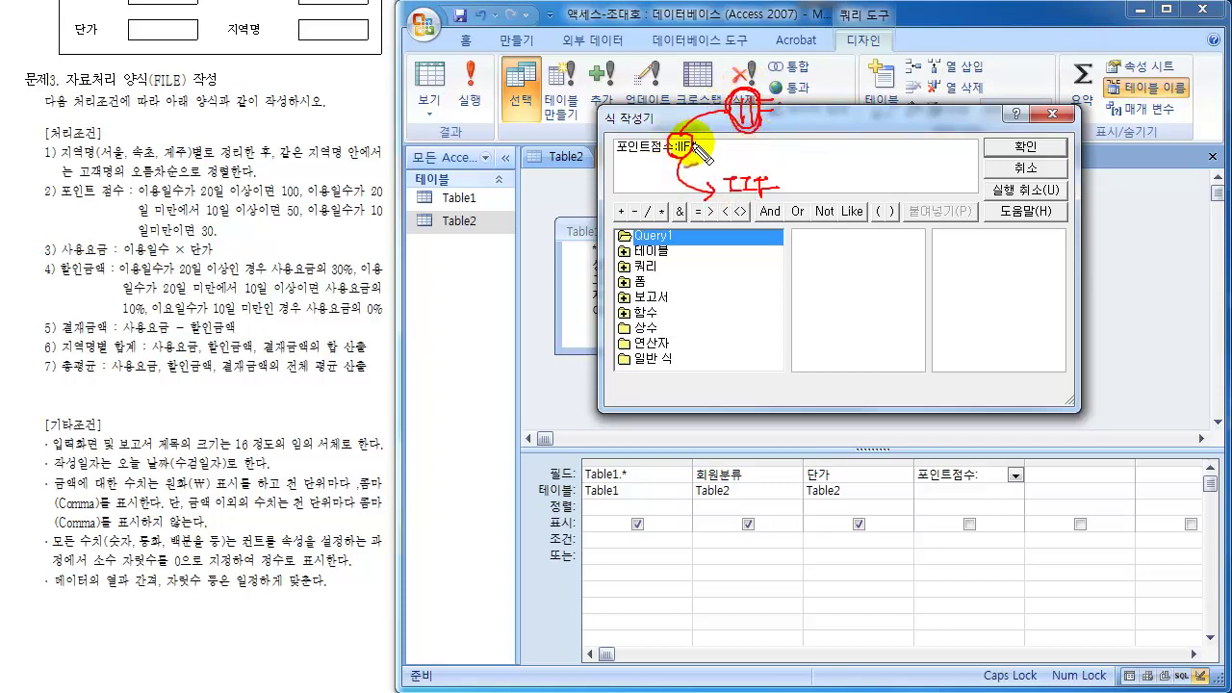
pyautogui.write('()')
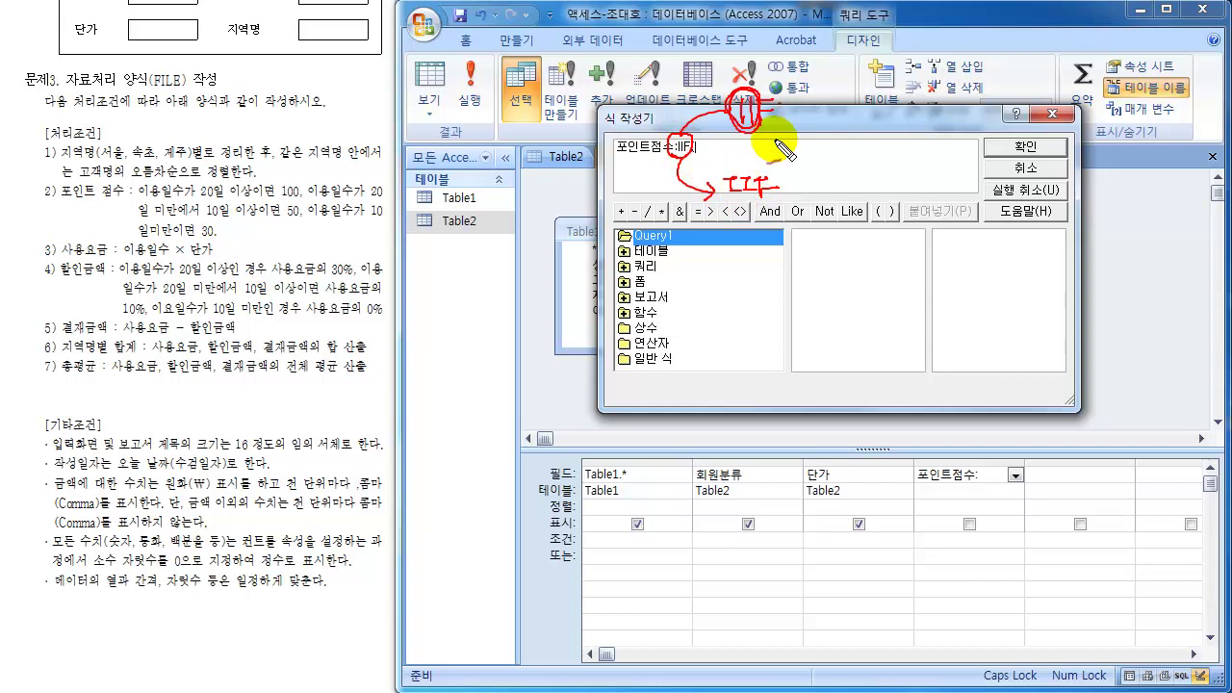
pyautogui.press('Escape')
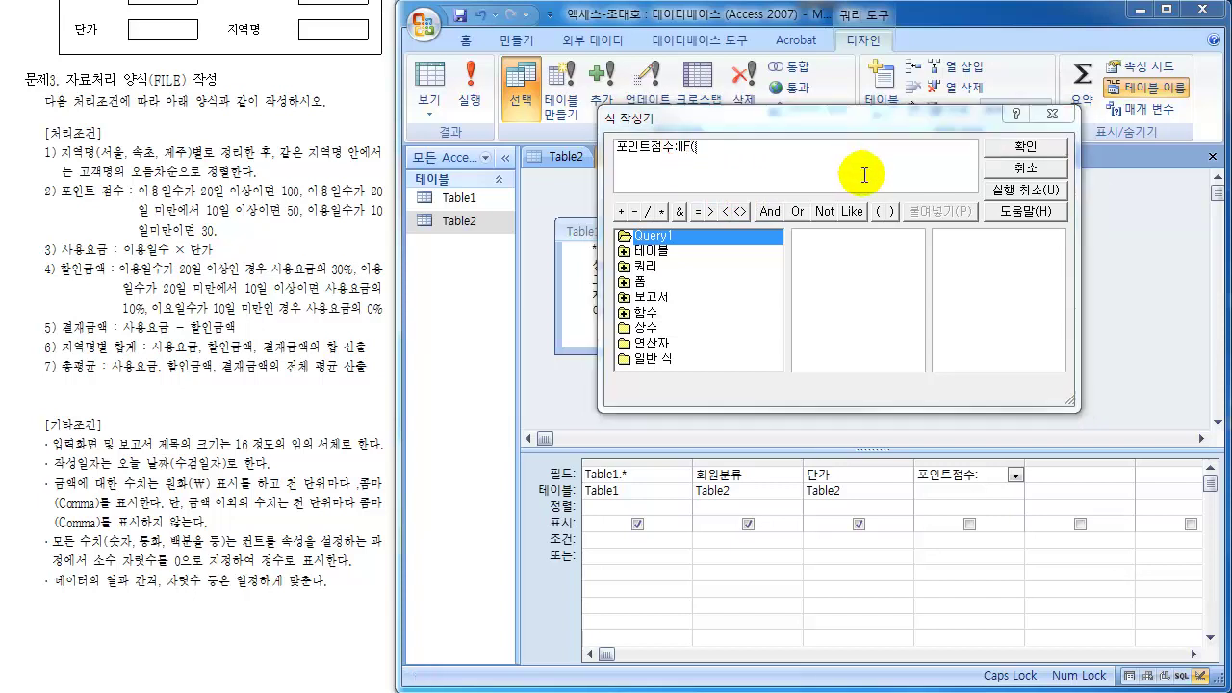
# Complete the expression as 포인트점수:IIF(이용일수>=20,100,IIF(이용일수>=10,50,30)) and accept it into the query field
pyautogui.write('(')
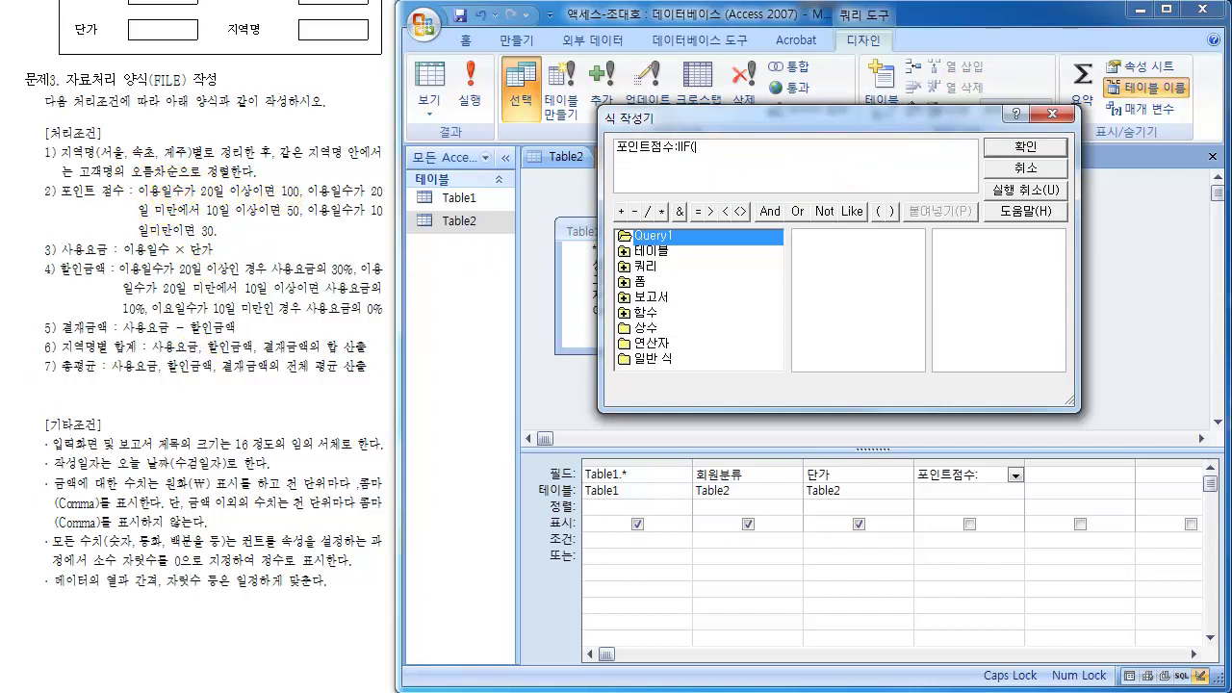
pyautogui.write('이용')
pyautogui.write(',')
pyautogui.press('BackSpace')
pyautogui.press('BackSpace')
pyautogui.write('이용ㅇ')
pyautogui.write('))')
pyautogui.click(1044, 147)
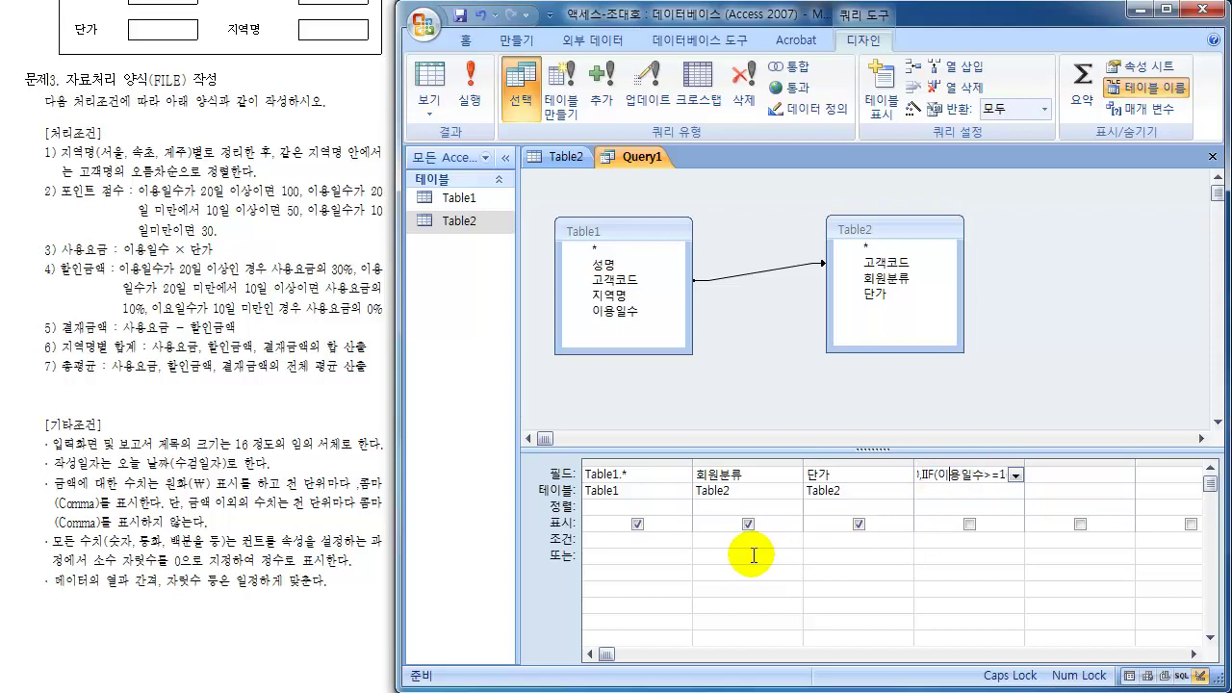
# Read through the whole 포인트점수 expression in its field cell and narrow that column slightly
pyautogui.press('Right')
pyautogui.press('Right')
pyautogui.press('Right')
pyautogui.press('Right')
pyautogui.press('Right')
pyautogui.press('Right')
pyautogui.press('Right')
pyautogui.press('Right')
pyautogui.press('Right')
pyautogui.press('Right')
pyautogui.press('Right')
pyautogui.press('Right')
pyautogui.press('Right')
pyautogui.press('Right')
pyautogui.press('Right')
pyautogui.press('Right')
pyautogui.press('Right')
pyautogui.press('Right')
pyautogui.press('Right')
pyautogui.press('Right')
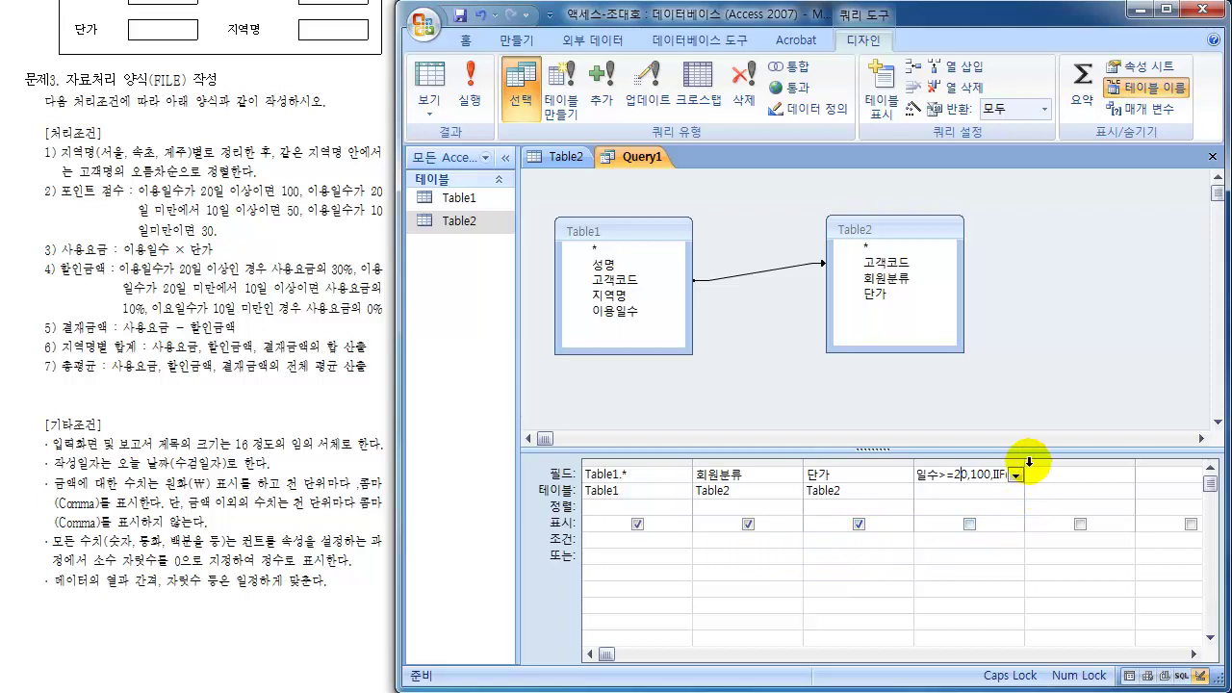
pyautogui.moveTo(1024, 462)
pyautogui.mouseDown()
pyautogui.moveTo(1115, 463)
pyautogui.moveTo(1015, 466)
pyautogui.mouseUp()
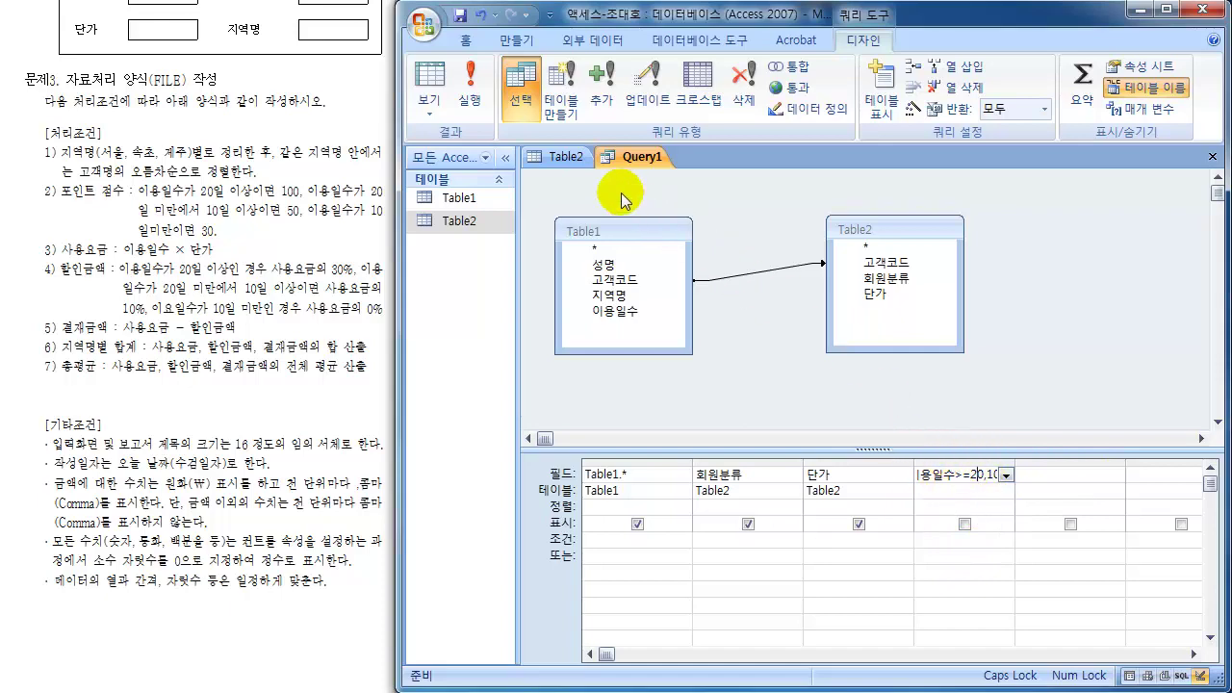
# Display the query results to check the 포인트점수 column, and return to the query design
pyautogui.click(429, 90)
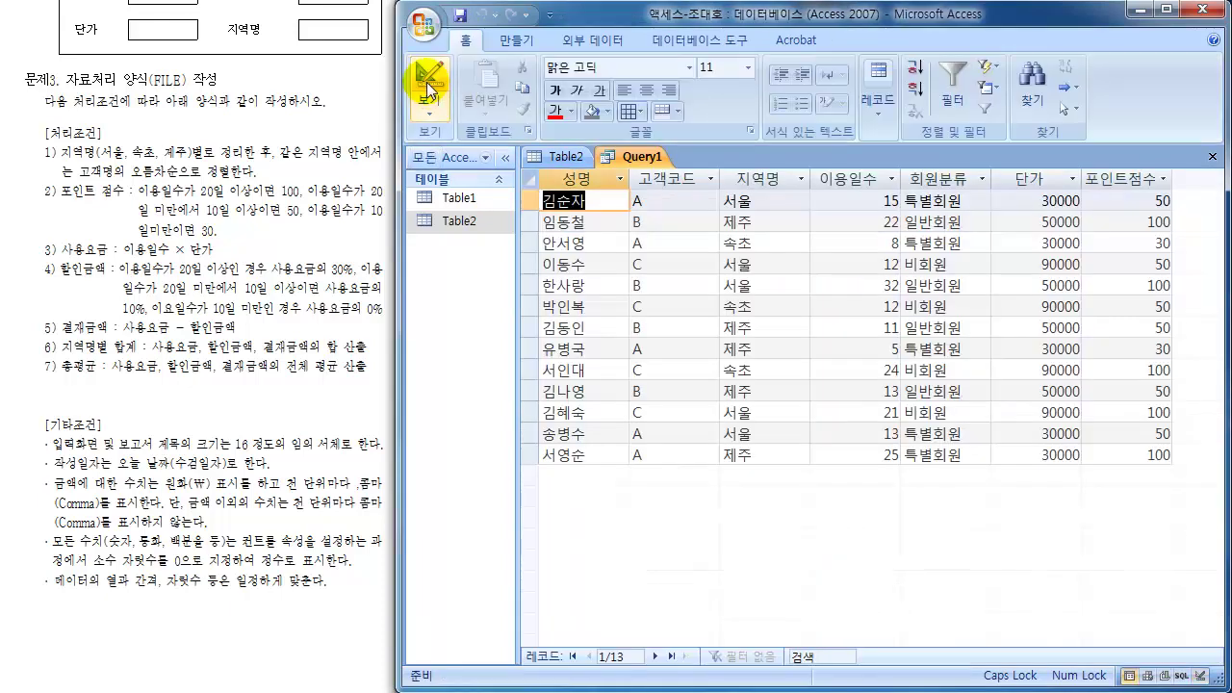
pyautogui.click(1131, 176)
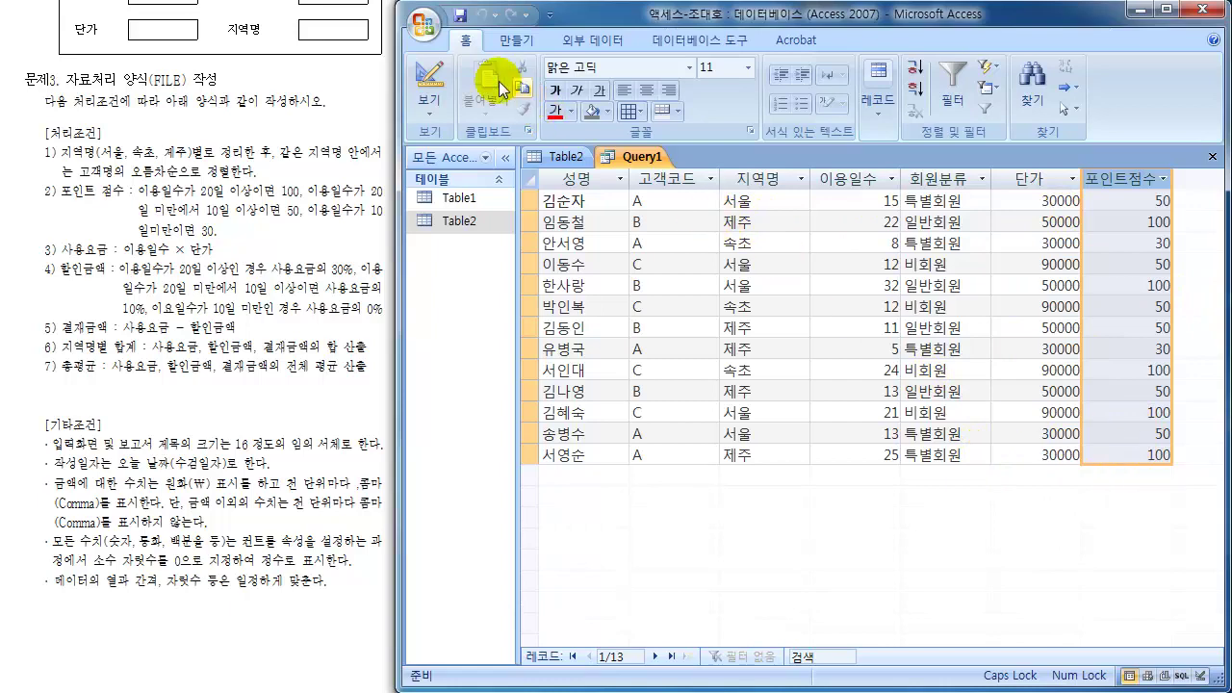
pyautogui.click(430, 77)
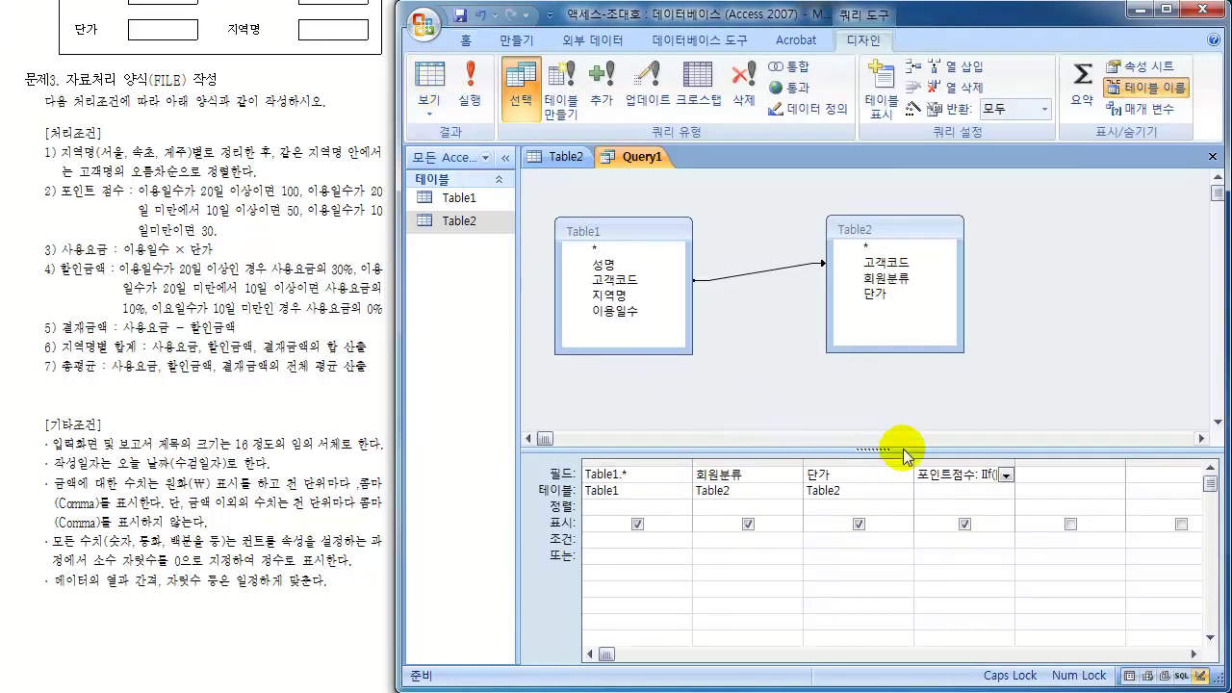
# Mark how 포인트점수, 사용요금, 할인금액 and 결재금액 in the exam conditions map to successive query columns, and clear the marks
pyautogui.click(963, 475)
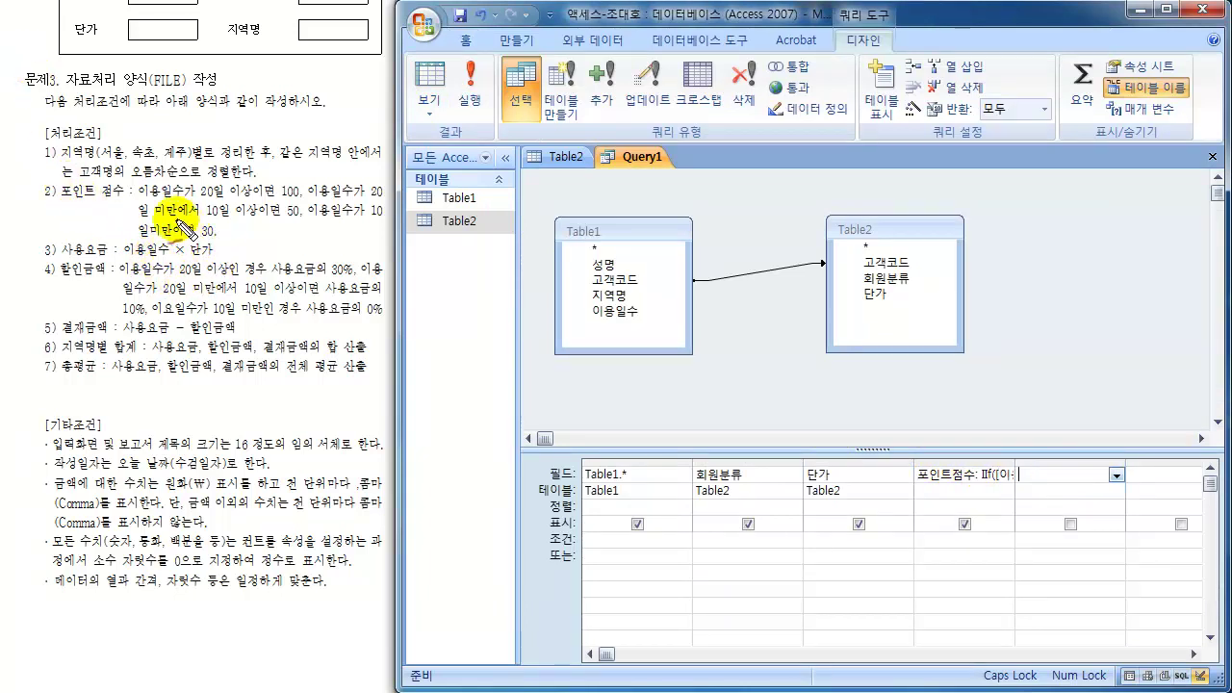
pyautogui.moveTo(58, 185)
pyautogui.mouseDown()
pyautogui.moveTo(101, 204)
pyautogui.moveTo(116, 185)
pyautogui.moveTo(288, 179)
pyautogui.moveTo(687, 270)
pyautogui.moveTo(885, 388)
pyautogui.moveTo(931, 464)
pyautogui.moveTo(934, 439)
pyautogui.moveTo(908, 451)
pyautogui.mouseUp()
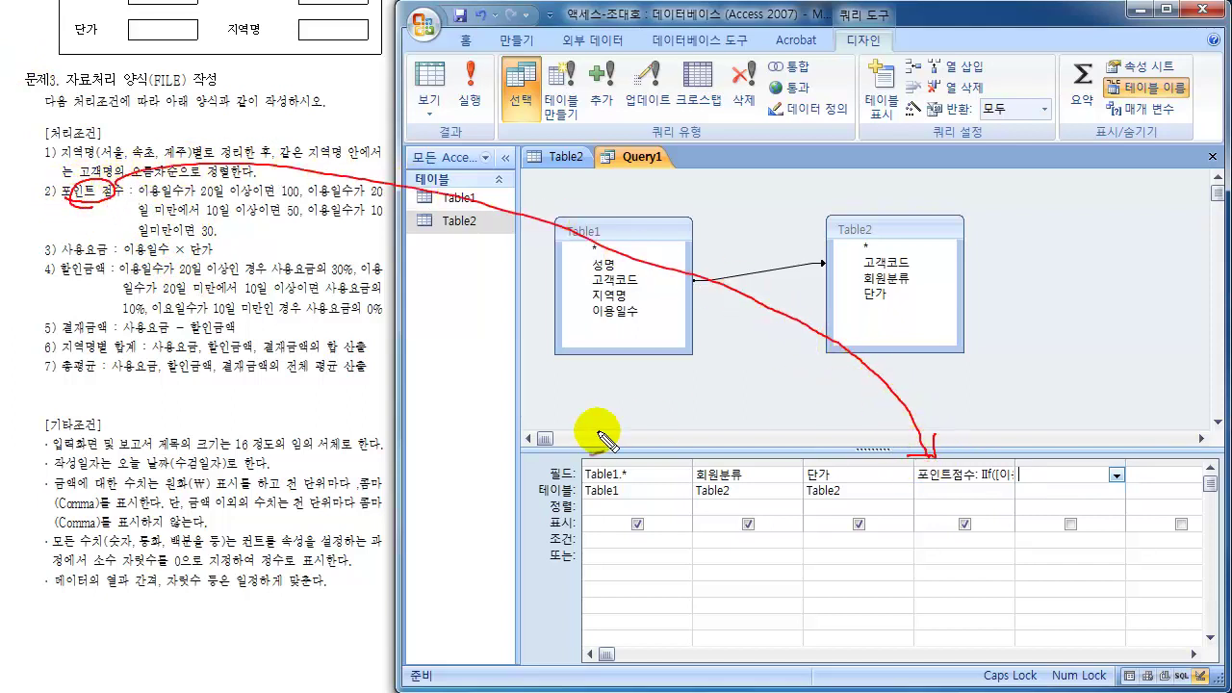
pyautogui.moveTo(104, 240)
pyautogui.mouseDown()
pyautogui.moveTo(68, 246)
pyautogui.moveTo(106, 243)
pyautogui.moveTo(94, 233)
pyautogui.mouseUp()
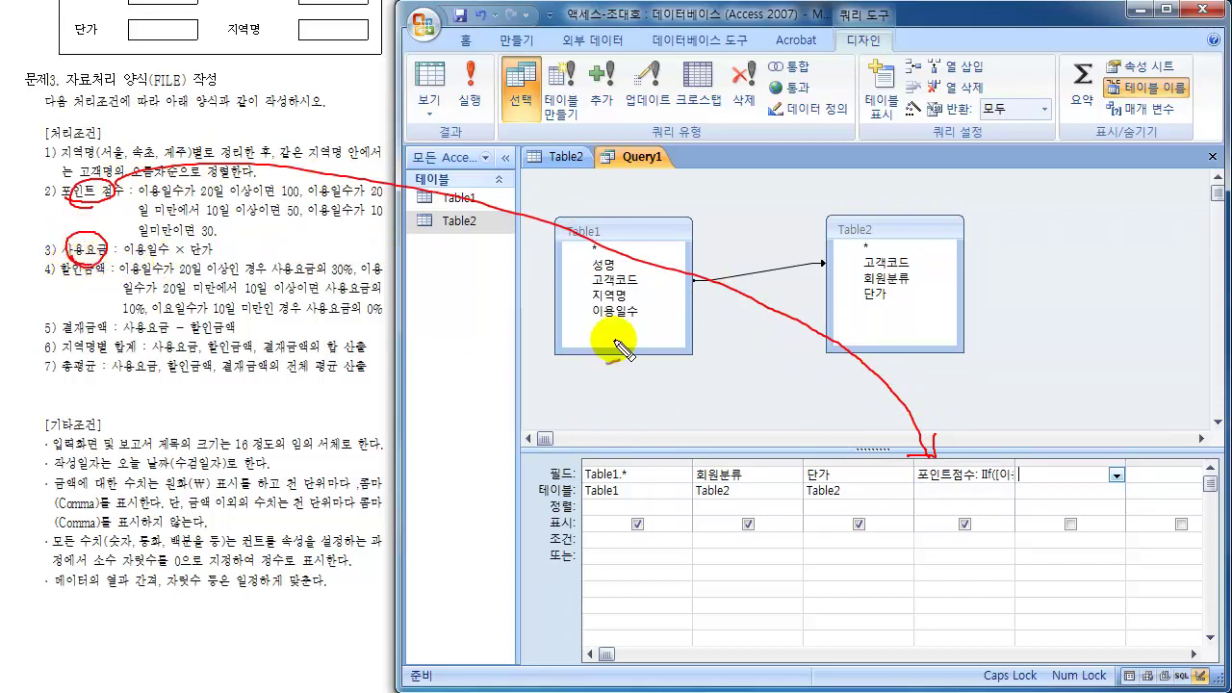
pyautogui.moveTo(1037, 487)
pyautogui.mouseDown()
pyautogui.moveTo(1059, 486)
pyautogui.moveTo(1038, 466)
pyautogui.mouseUp()
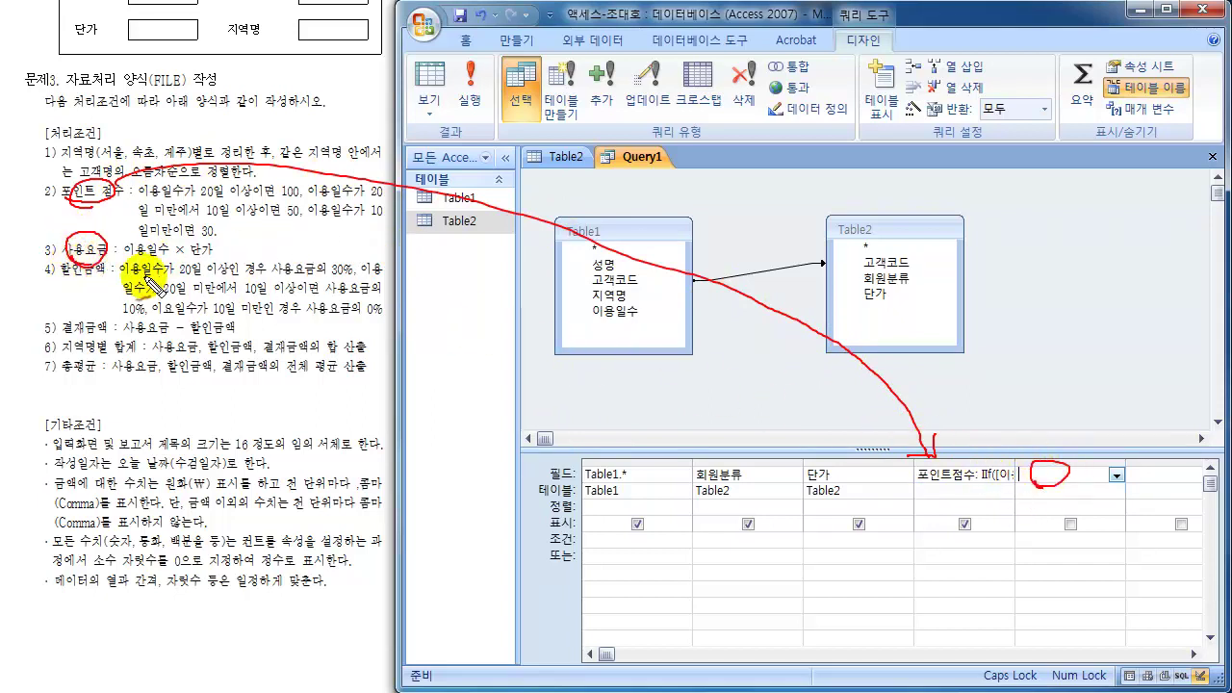
pyautogui.moveTo(113, 281); pyautogui.dragTo(87, 258)
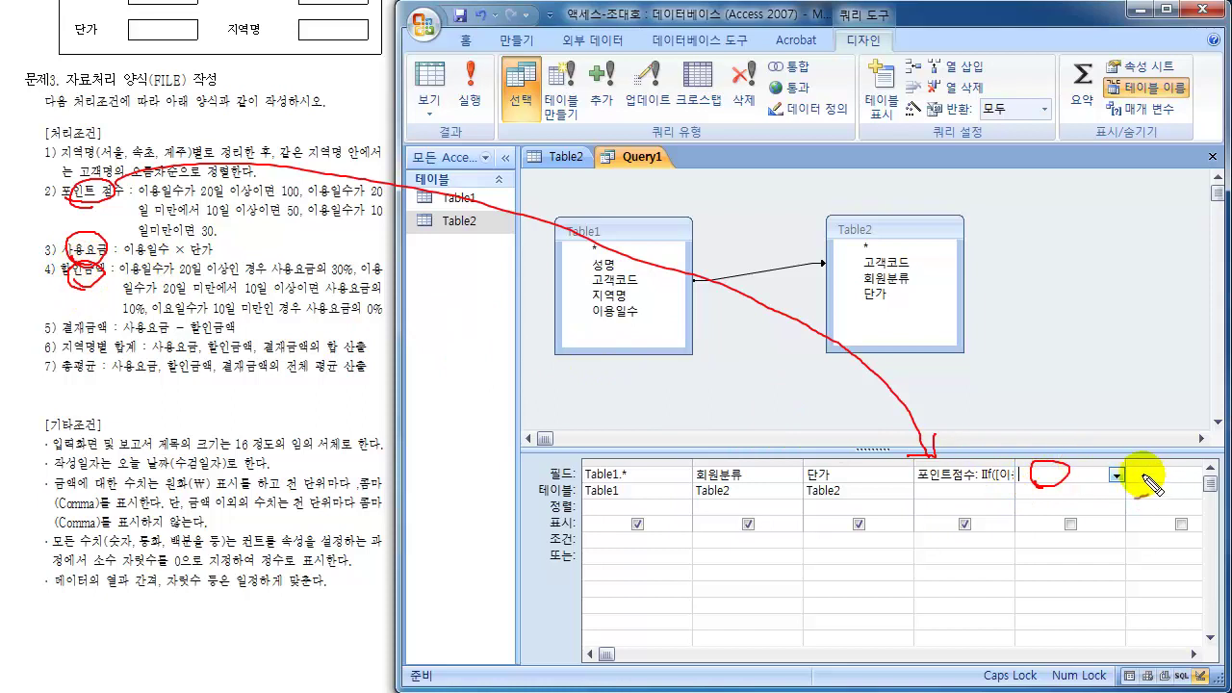
pyautogui.moveTo(1140, 474); pyautogui.dragTo(1147, 478)
pyautogui.moveTo(97, 321)
pyautogui.mouseDown()
pyautogui.moveTo(83, 327)
pyautogui.moveTo(91, 317)
pyautogui.mouseUp()
pyautogui.moveTo(1155, 437)
pyautogui.mouseDown()
pyautogui.moveTo(1180, 435)
pyautogui.moveTo(1211, 460)
pyautogui.moveTo(1209, 449)
pyautogui.mouseUp()
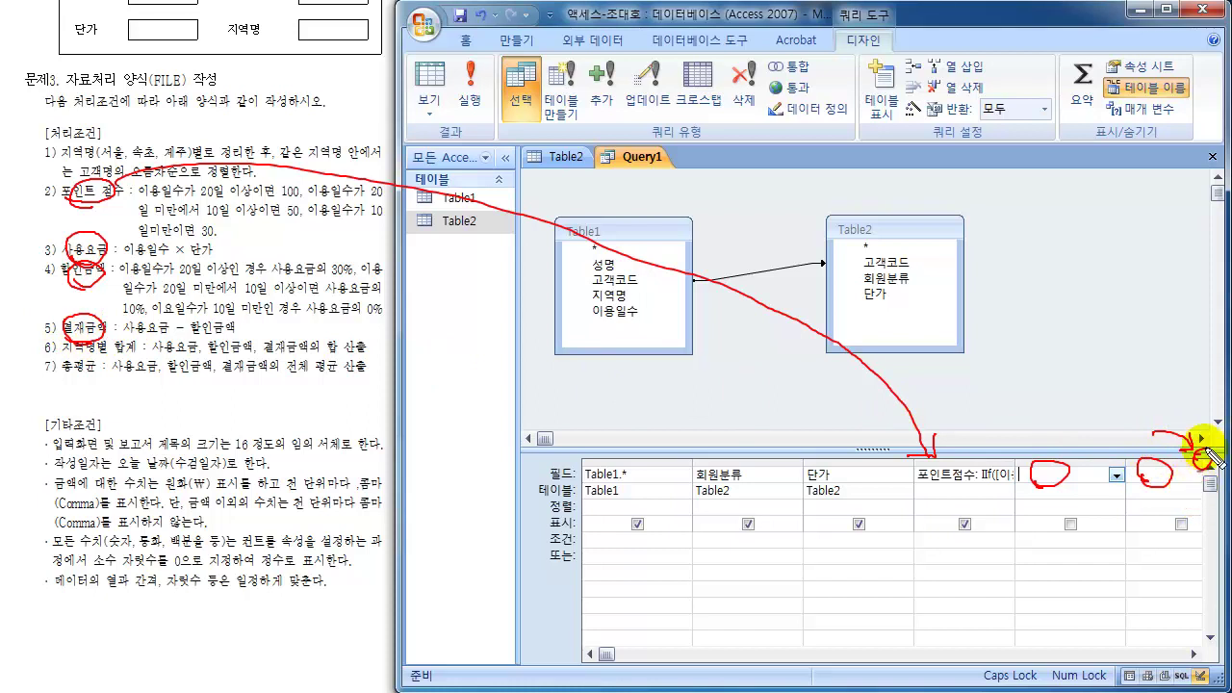
pyautogui.press('Escape')
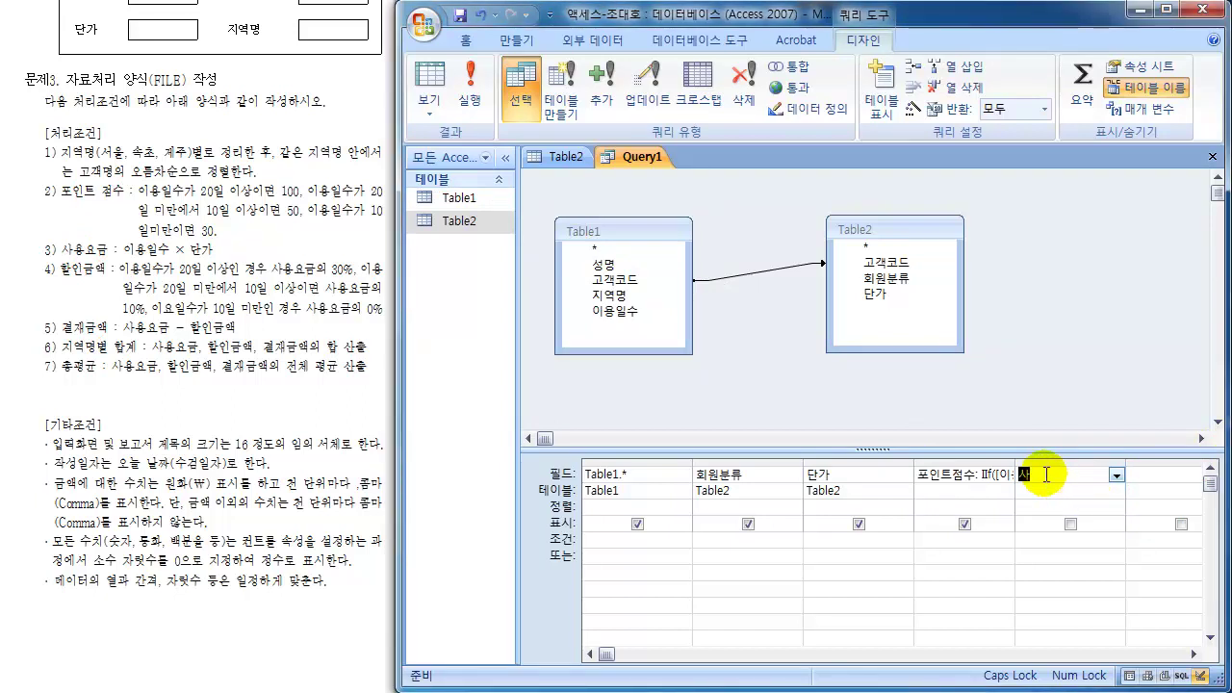
# Add the calculated field 사용요금:이용일수*단가 beside 포인트점수, checking it in the Expression Builder
pyautogui.write('금:')
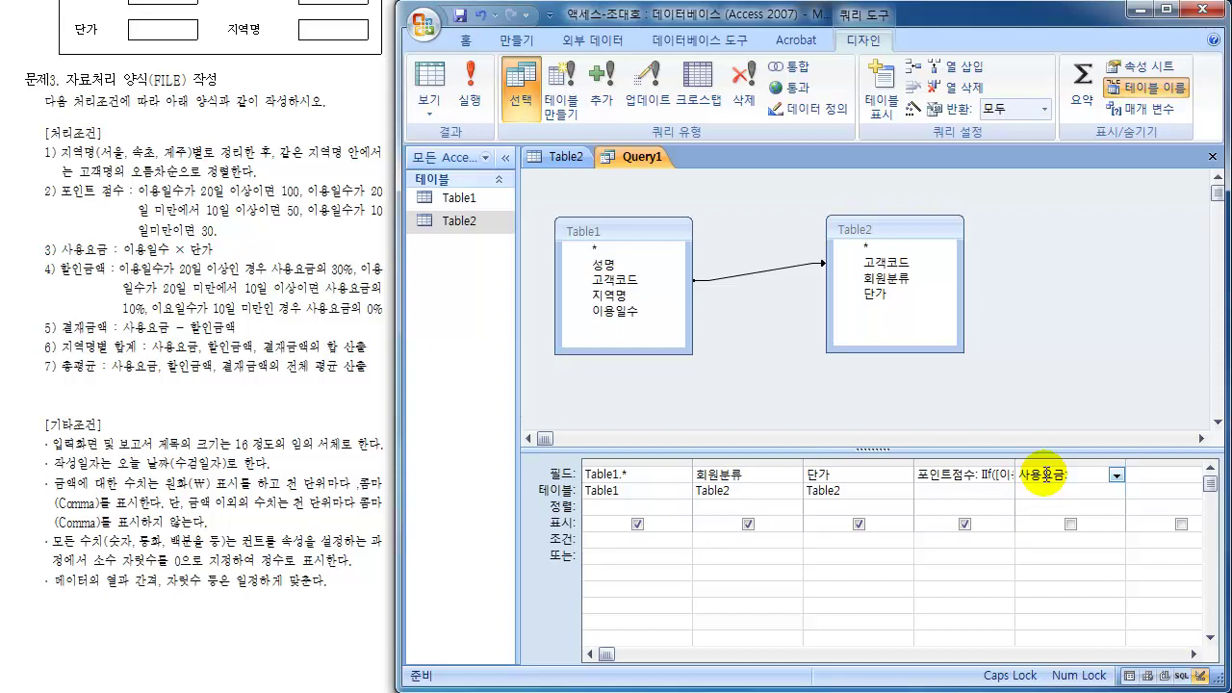
pyautogui.write('이용일수')
pyautogui.write('*단가')
pyautogui.click(914, 108)
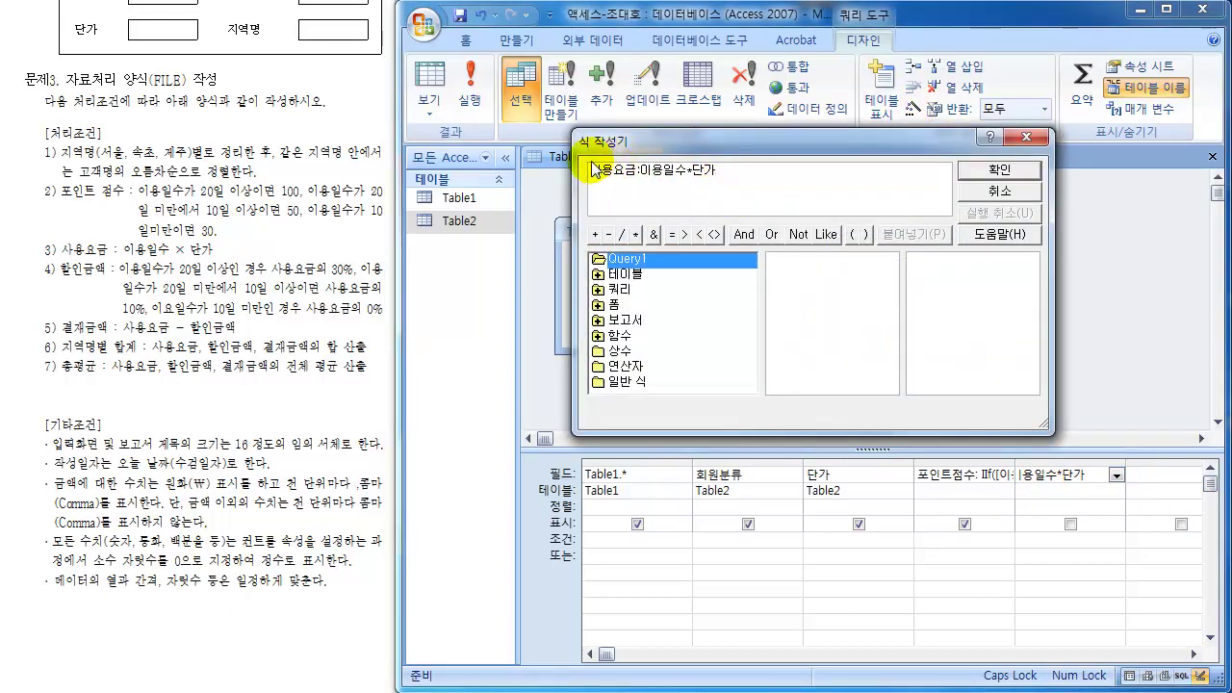
pyautogui.write('개')
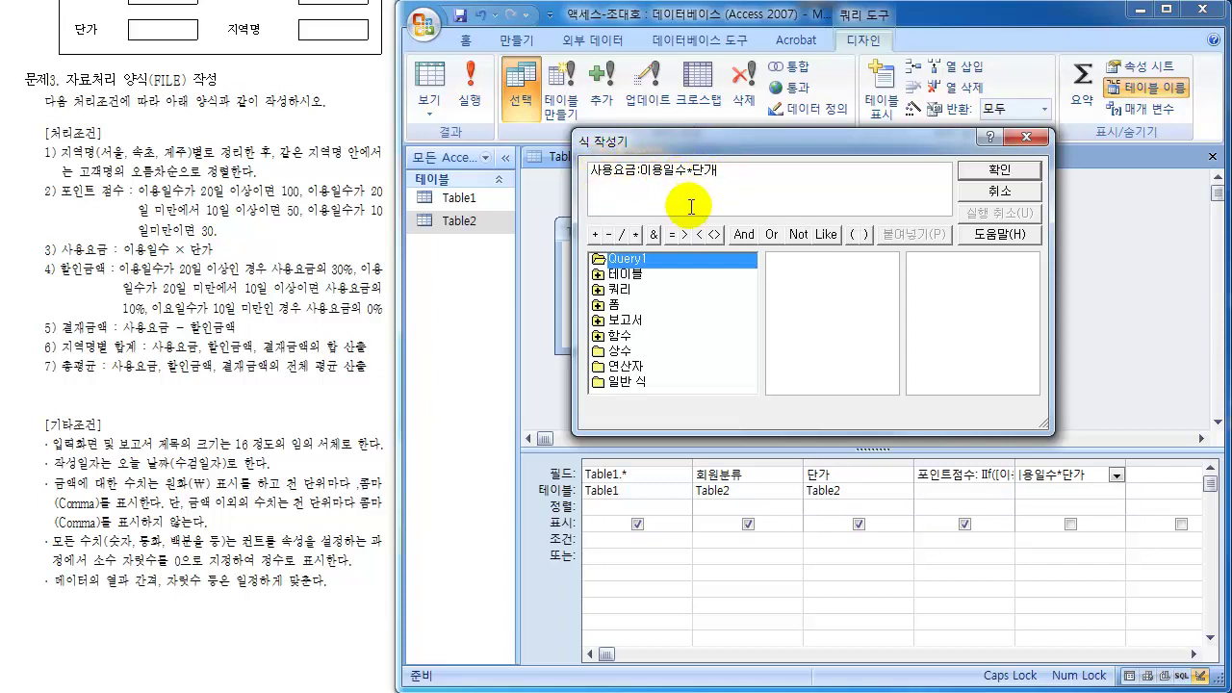
pyautogui.click(1001, 172)
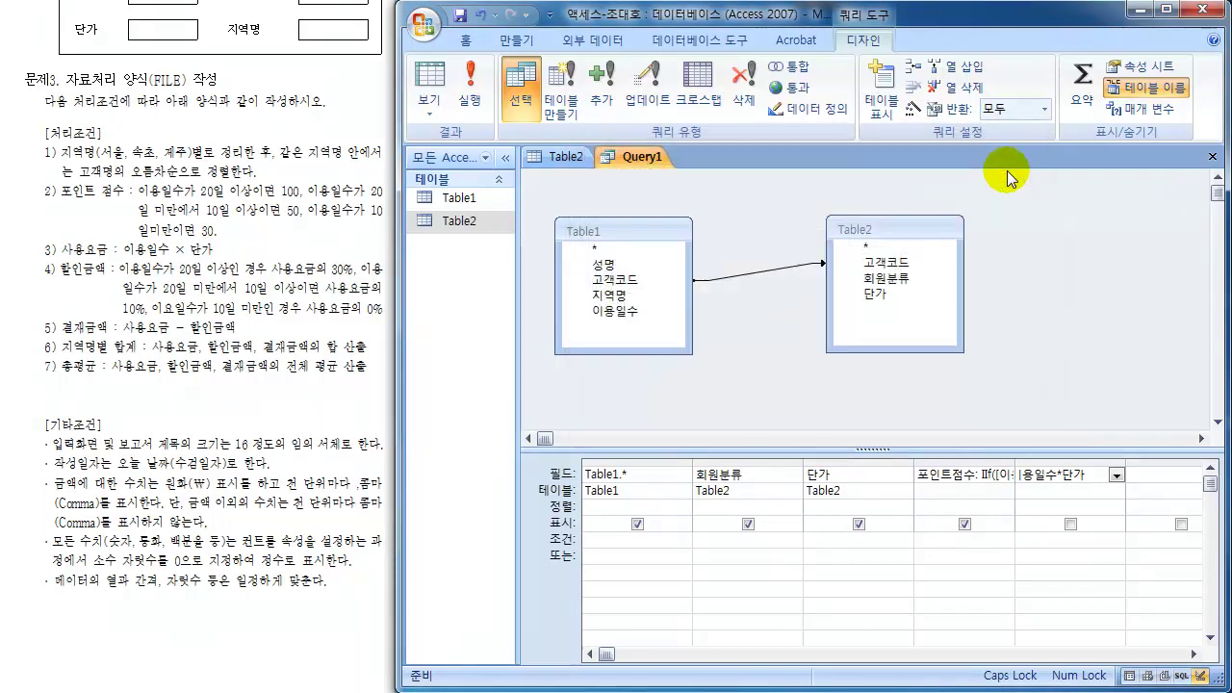
# Display the query results and narrow the 성명, 고객코드, 지역명 and 이용일수 columns so the whole 사용요금 column fits in view
pyautogui.click(426, 81)
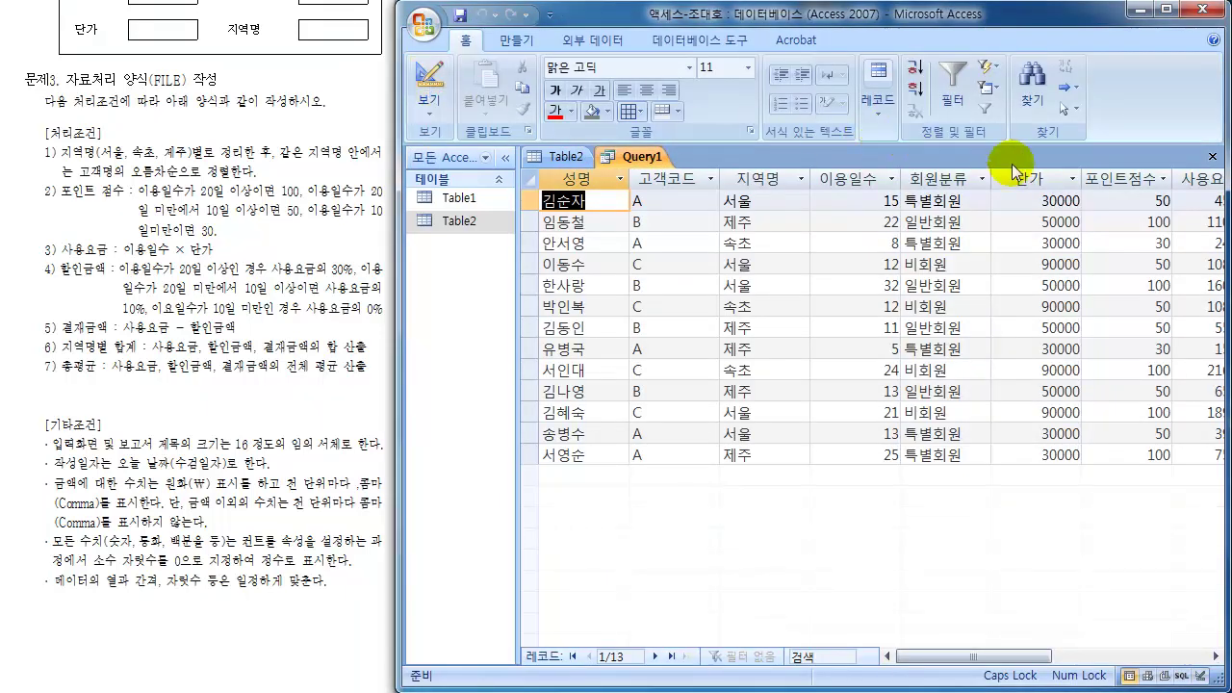
pyautogui.click(1198, 178)
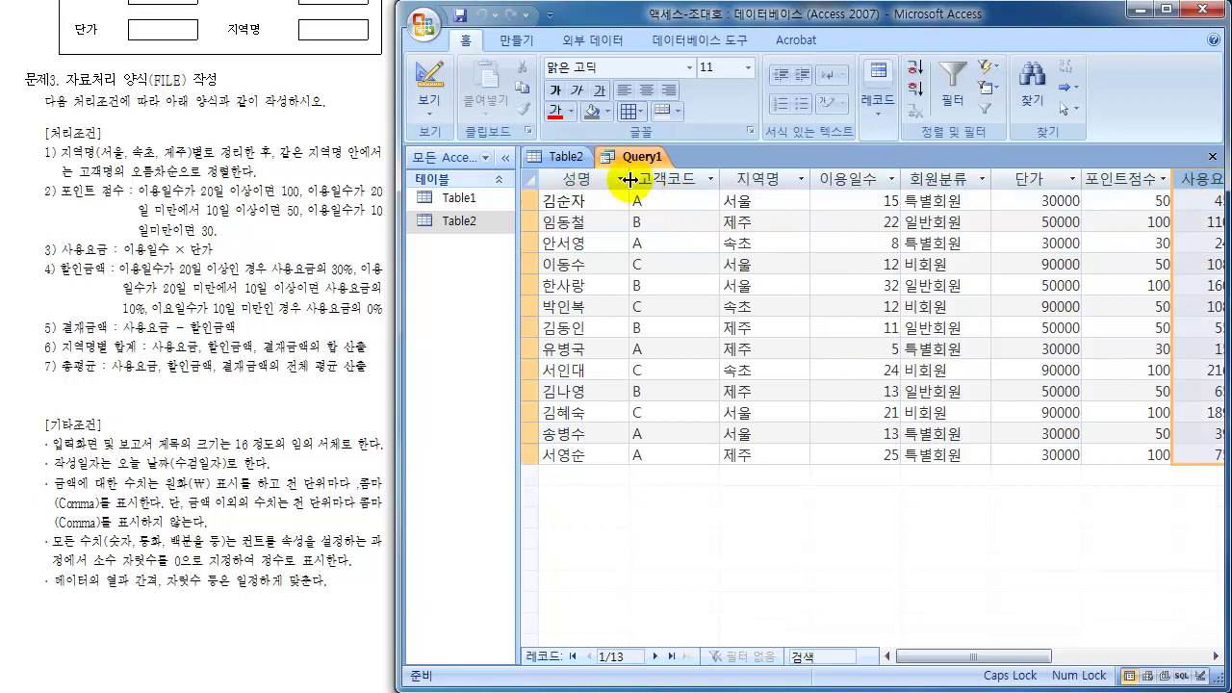
pyautogui.moveTo(627, 179); pyautogui.dragTo(590, 179)
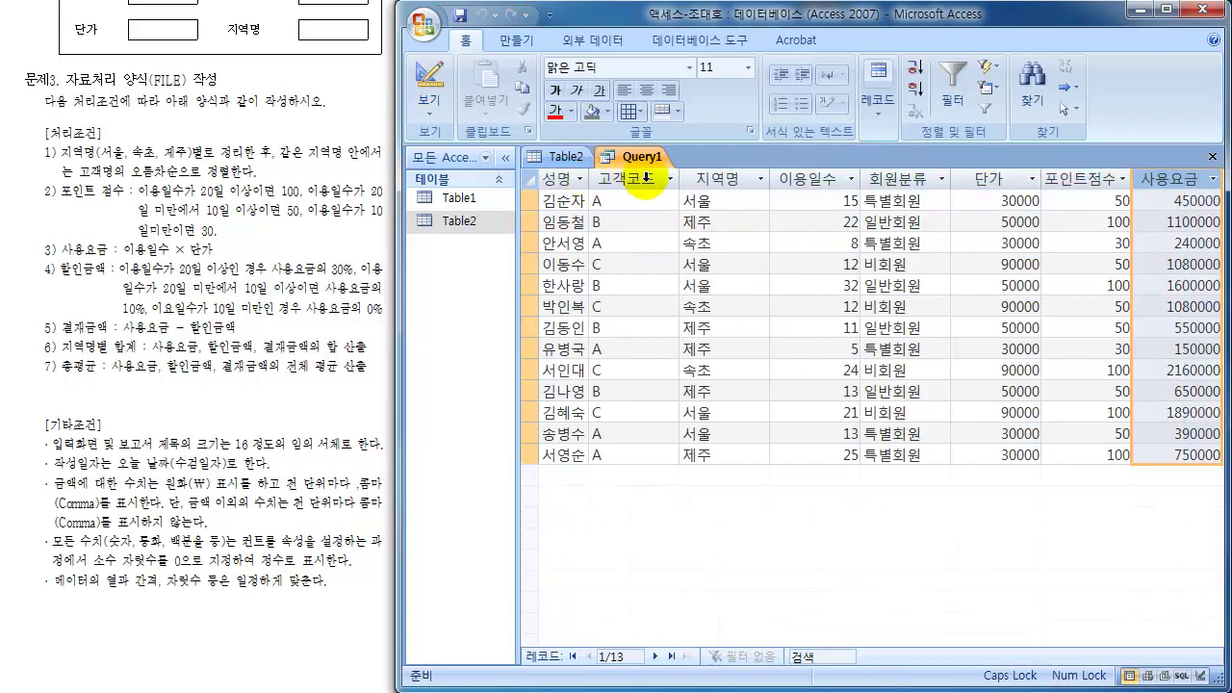
pyautogui.moveTo(680, 175); pyautogui.dragTo(643, 177)
pyautogui.moveTo(734, 177); pyautogui.dragTo(713, 177)
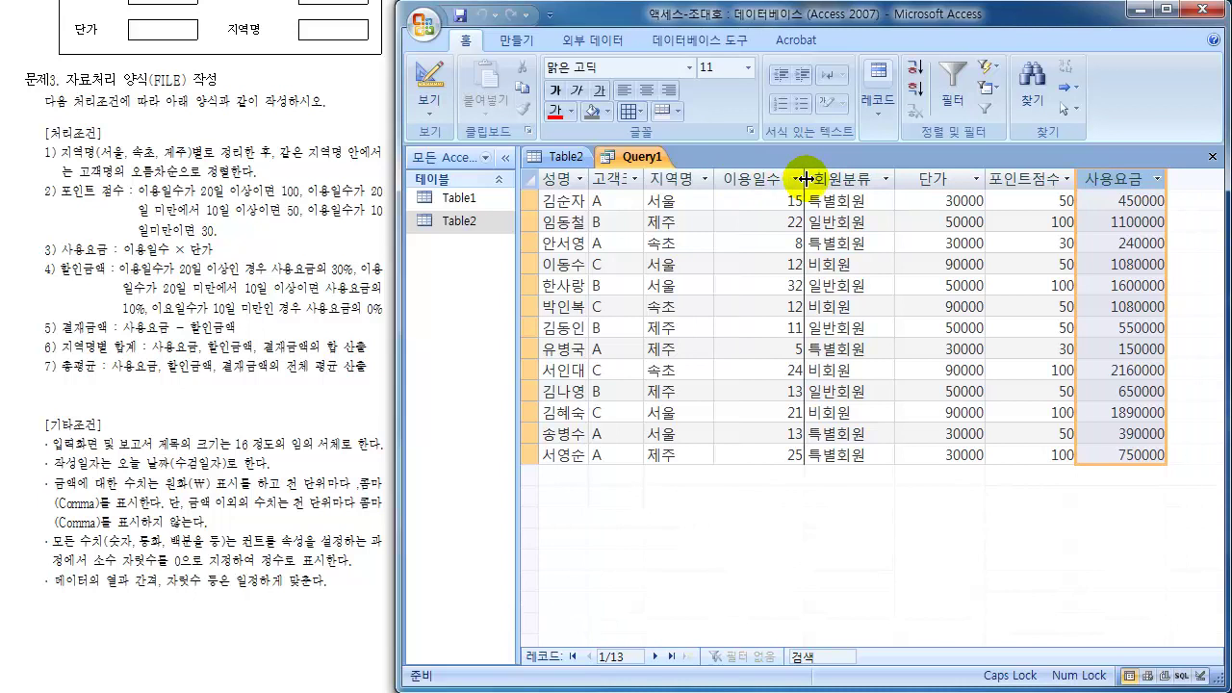
pyautogui.moveTo(804, 178); pyautogui.dragTo(798, 178)
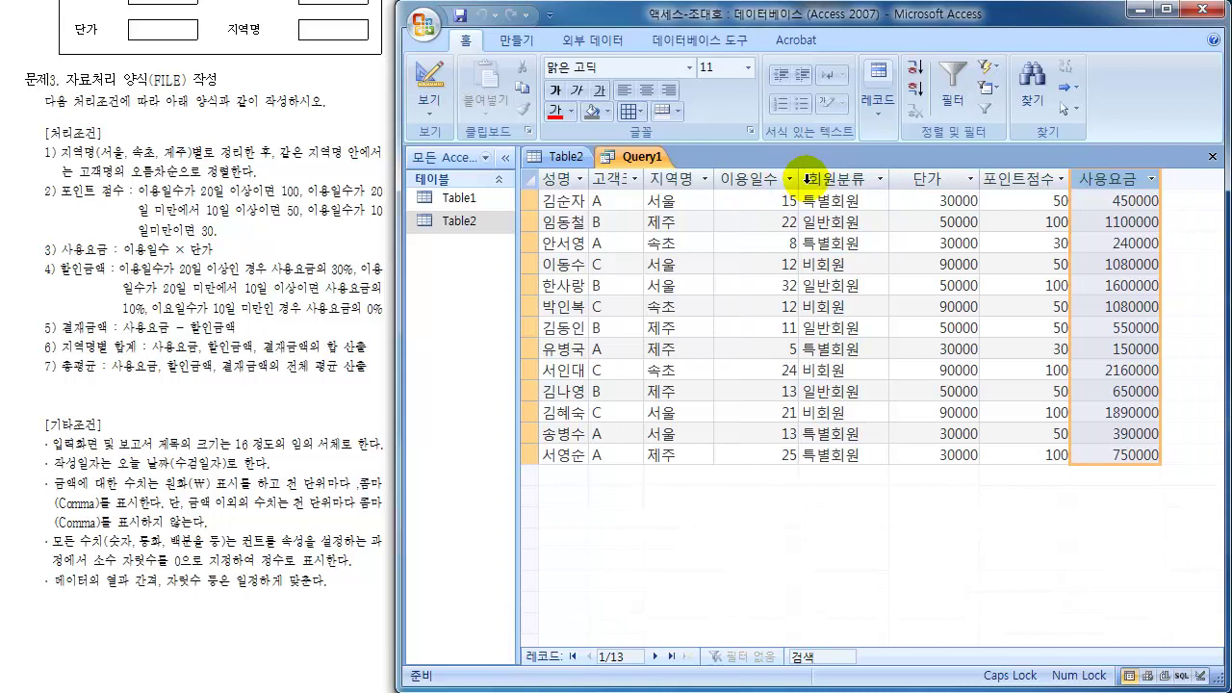
# Fit all result columns to their contents, narrow 고객코드 and 지역명 further, and return to the query design
pyautogui.click(528, 180)
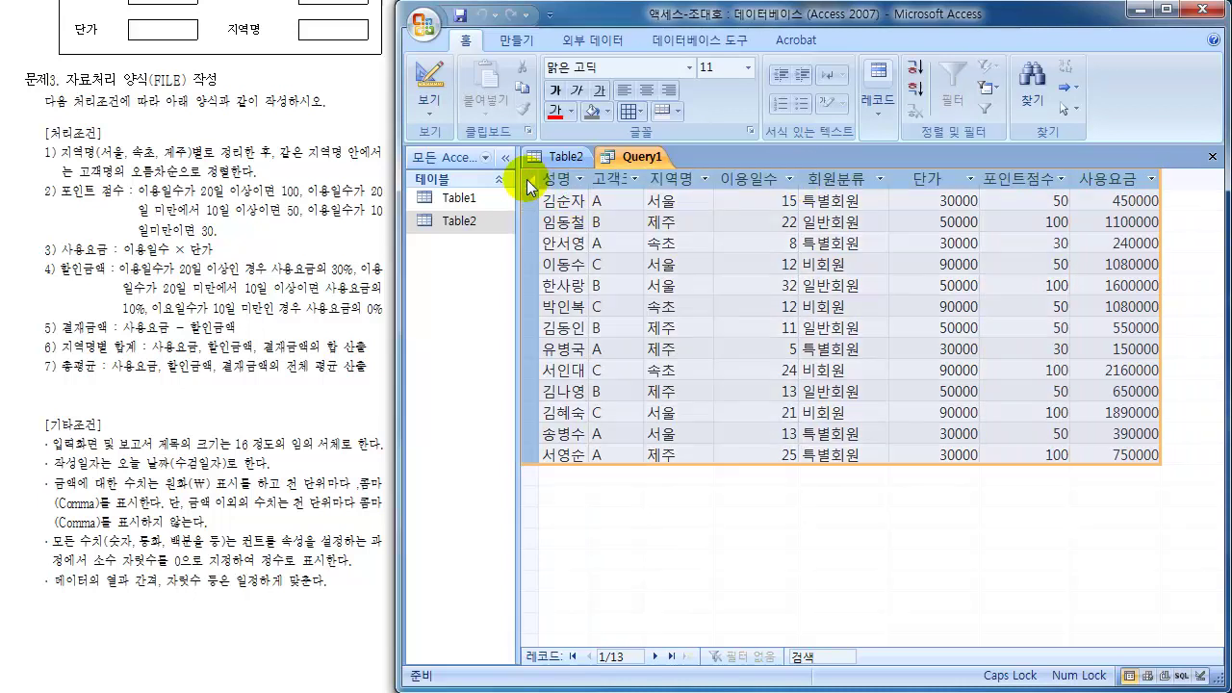
pyautogui.doubleClick(716, 180)
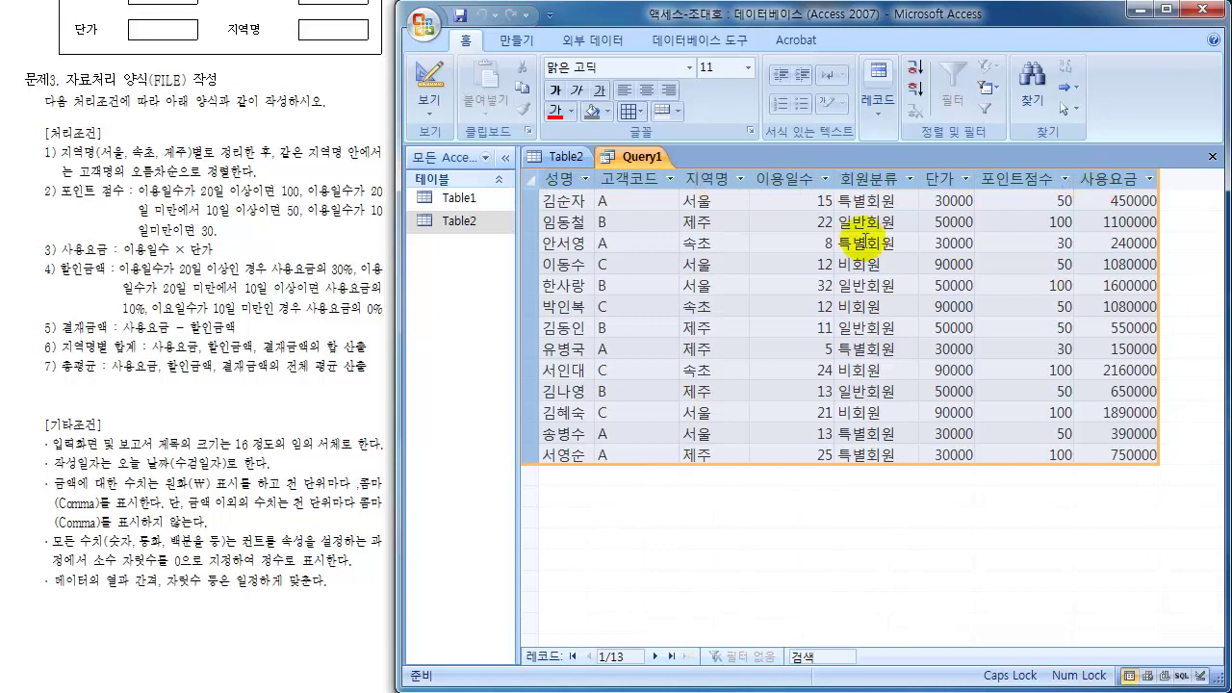
pyautogui.moveTo(750, 179); pyautogui.dragTo(652, 180)
pyautogui.click(1080, 180)
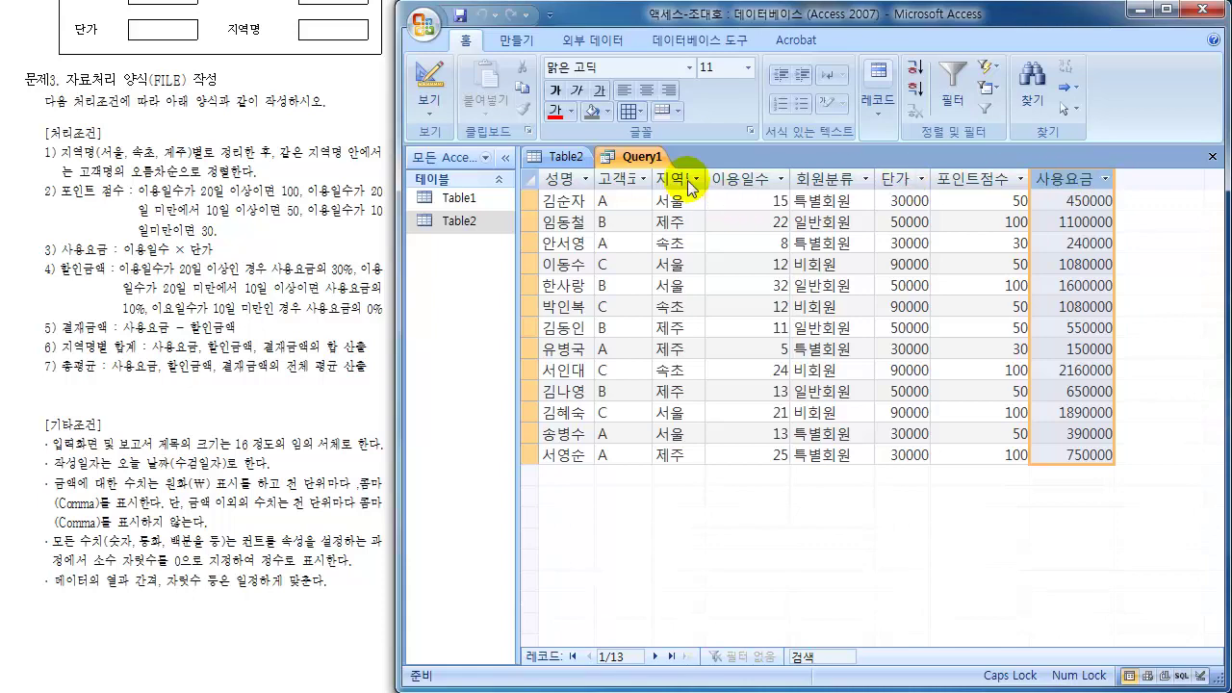
pyautogui.click(430, 85)
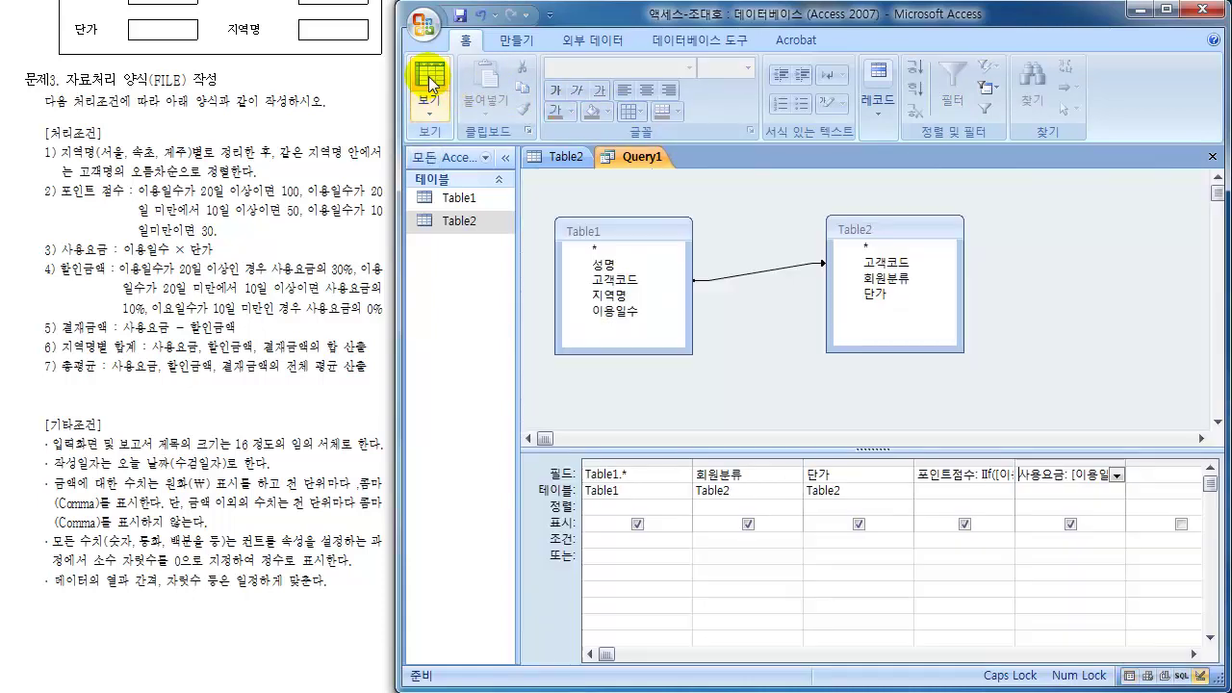
# Mark in the exam conditions that the 할인금액 rate is 사용요금 * 0.3 and that its structure matches 포인트점수, and clear the marks
pyautogui.click(1148, 477)
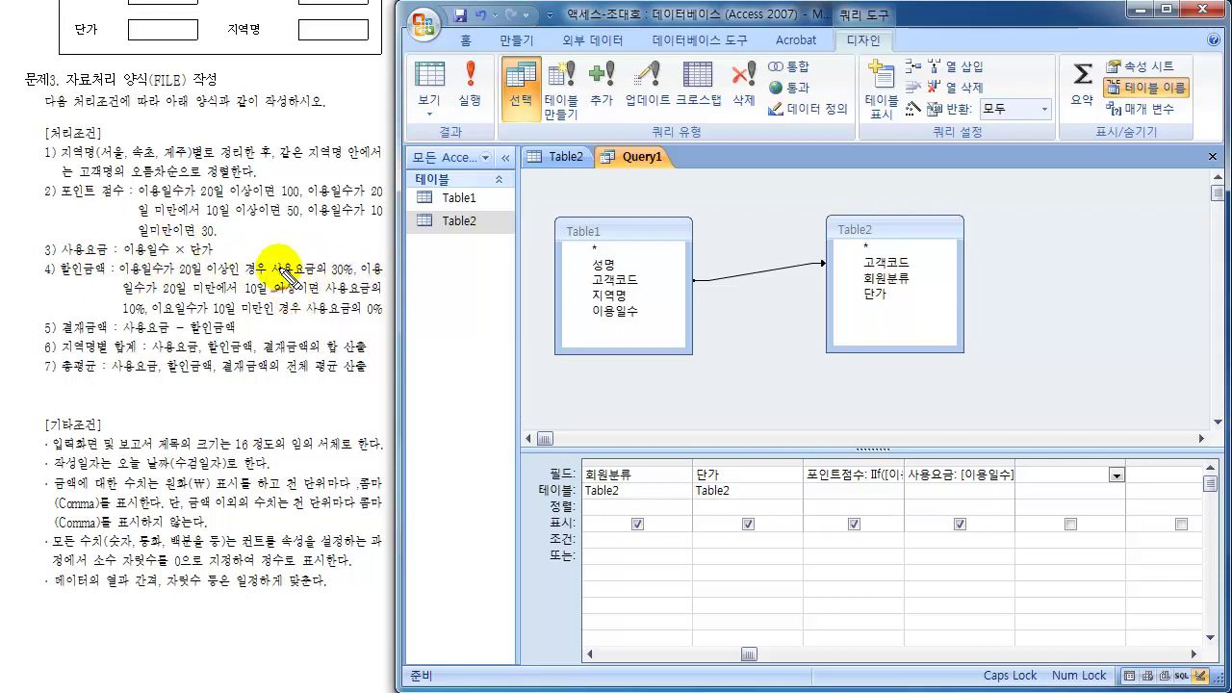
pyautogui.moveTo(296, 260)
pyautogui.mouseDown()
pyautogui.moveTo(284, 262)
pyautogui.moveTo(317, 242)
pyautogui.moveTo(349, 279)
pyautogui.mouseUp()
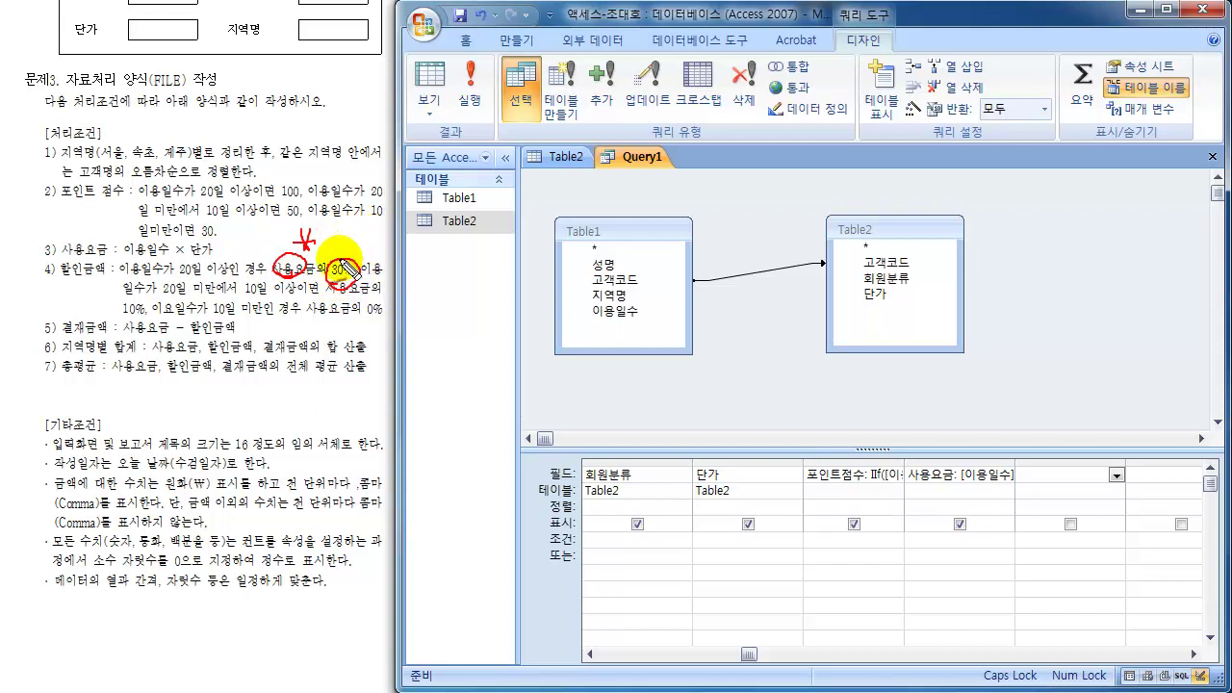
pyautogui.moveTo(346, 241); pyautogui.dragTo(352, 273)
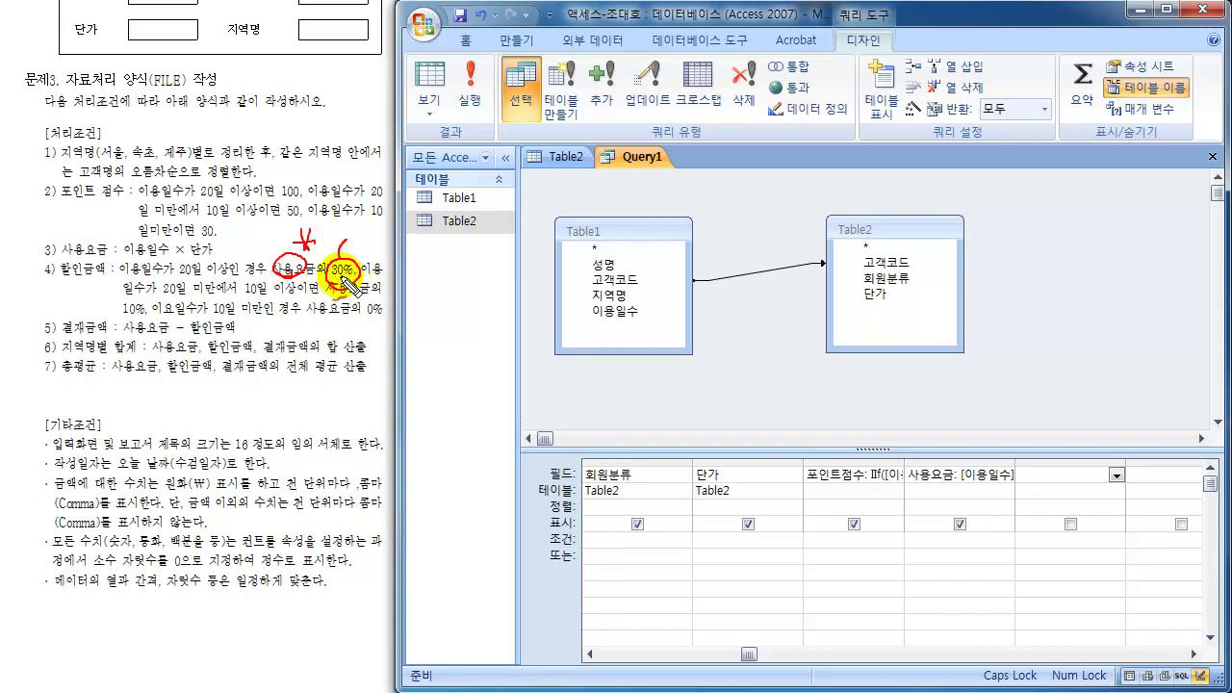
pyautogui.moveTo(356, 225); pyautogui.dragTo(371, 241)
pyautogui.click(362, 239)
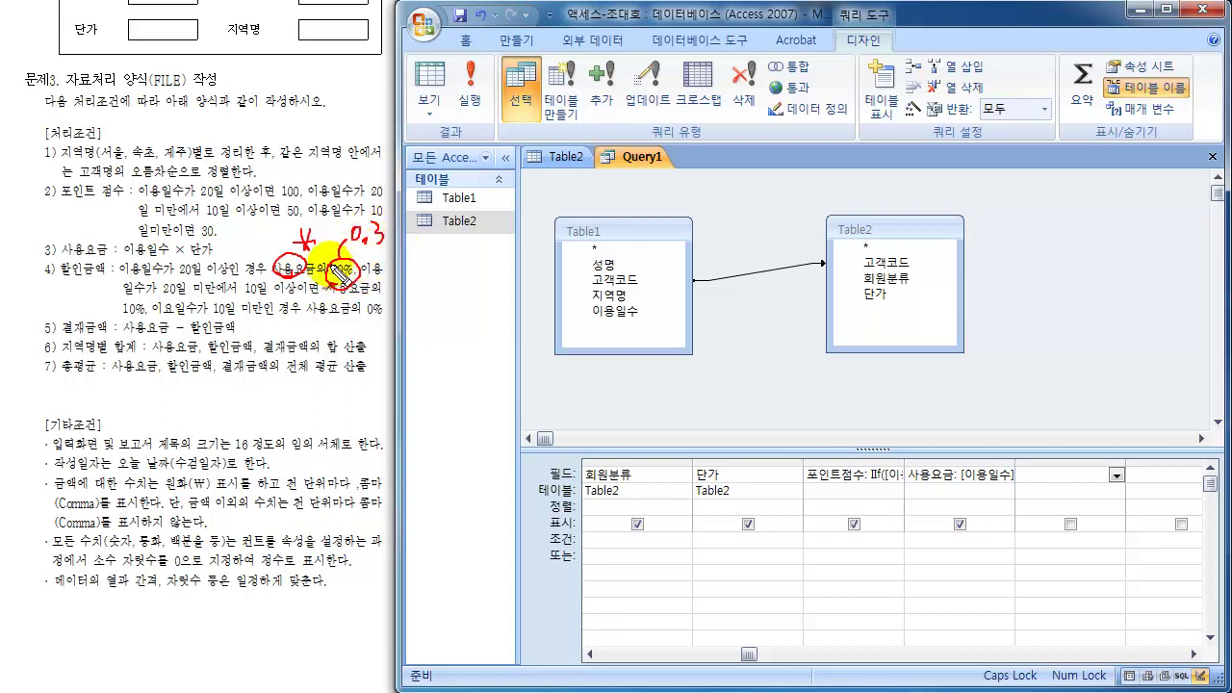
pyautogui.moveTo(116, 265); pyautogui.dragTo(119, 316)
pyautogui.moveTo(131, 183); pyautogui.dragTo(129, 237)
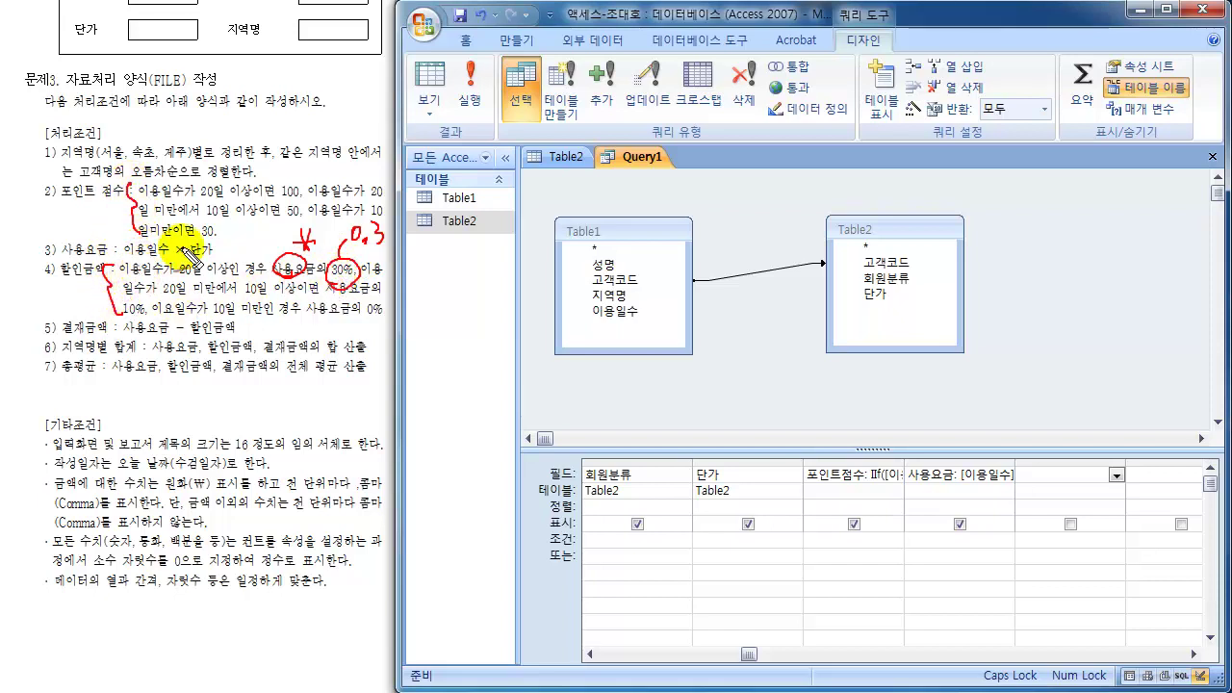
pyautogui.press('Escape')
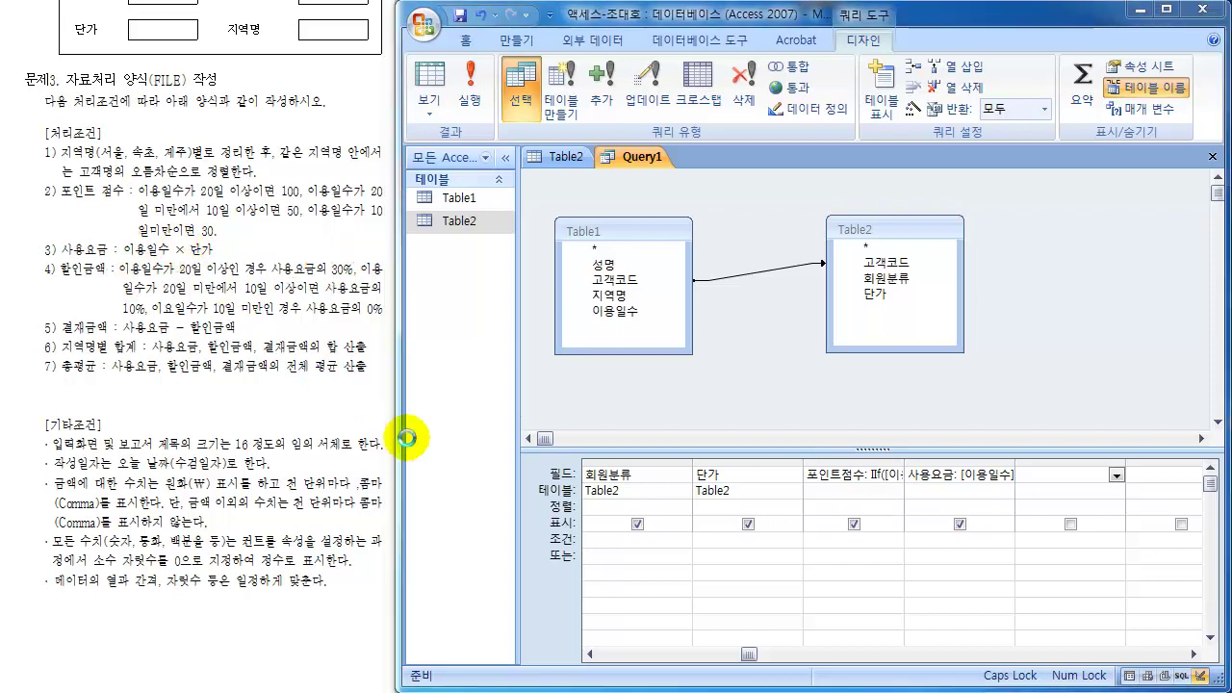
# Start the calculated field 할인금액 in the empty column beside 사용요금 with the Expression Builder, entering 할인금액:IIF(이용일수>=20,사용요금*0.3,
pyautogui.click(1043, 474)
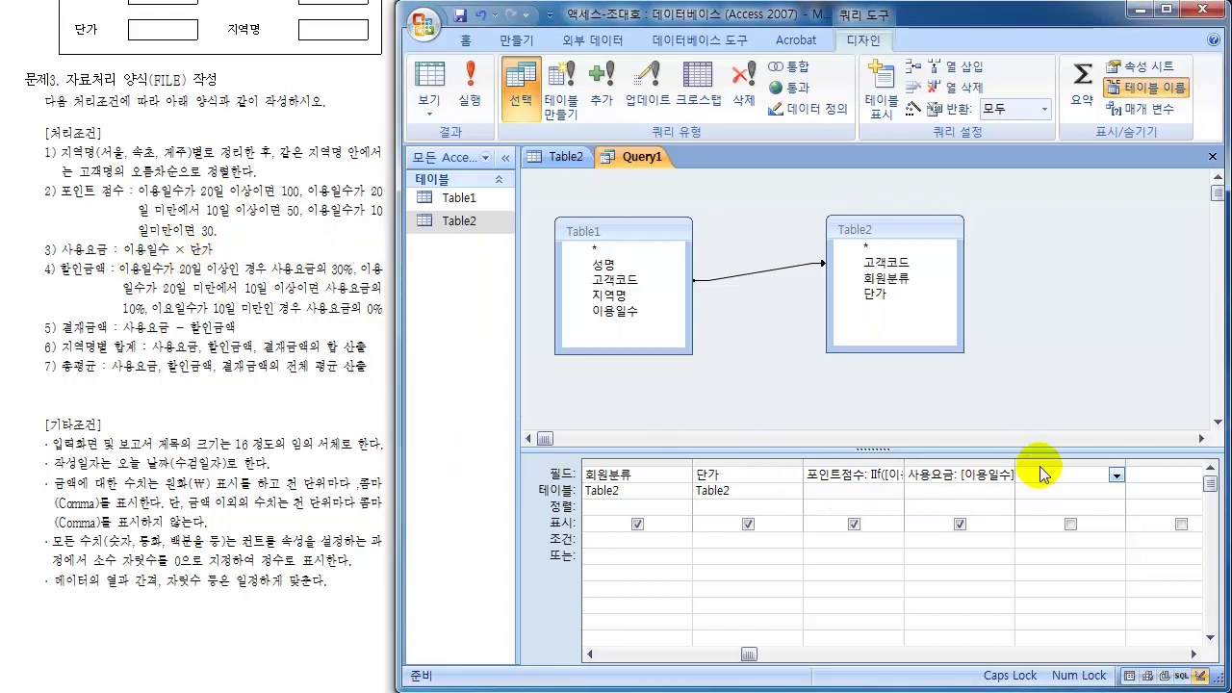
pyautogui.click(909, 111)
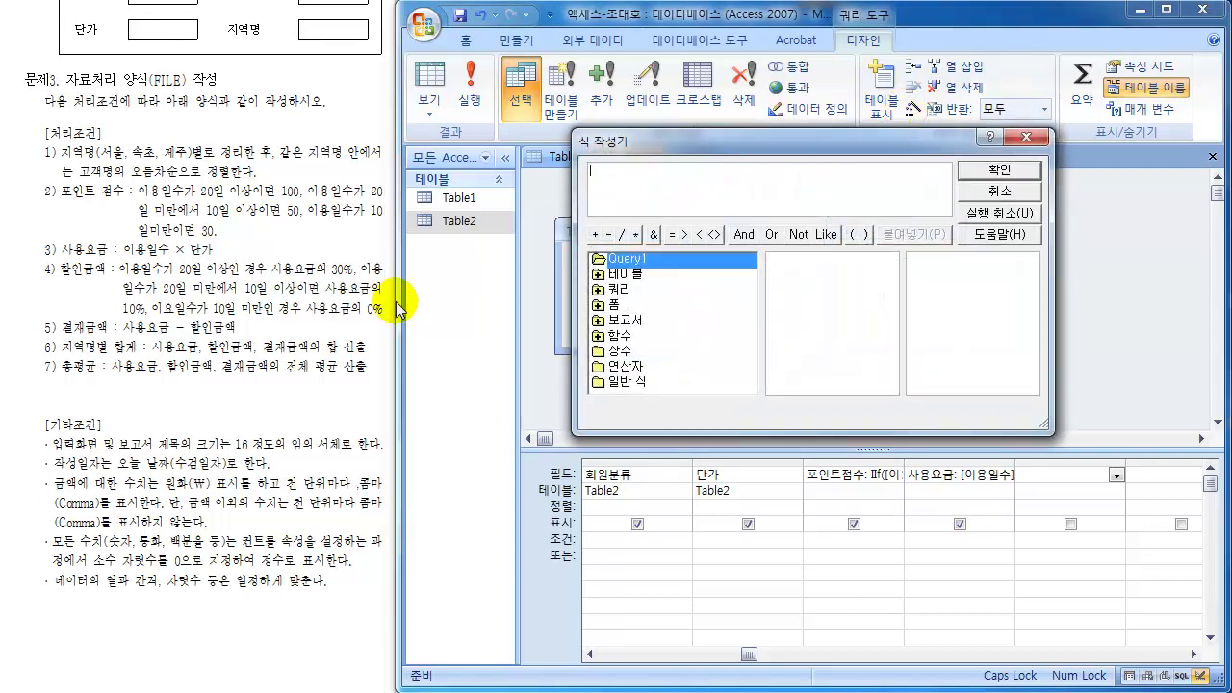
pyautogui.write('할ㅇ')
pyautogui.write('금액:')
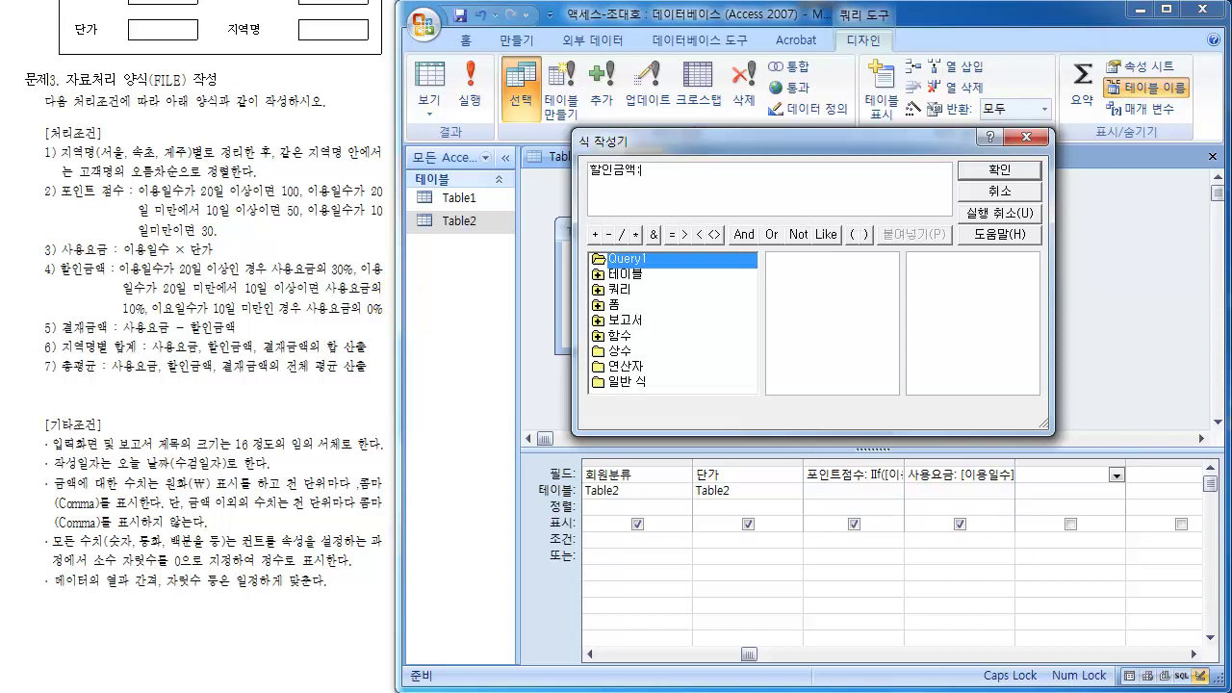
pyautogui.write('IIf(이용일ㄱ')
pyautogui.press('BackSpace')
pyautogui.press('BackSpace')
pyautogui.press('BackSpace')
pyautogui.write('ㅇ')
pyautogui.write('20')
pyautogui.write(',사용요')
# Complete the 할인금액 expression with the nested IIF(이용일수>=10,사용요금*0.1,사용요금*0)) and accept it into the query column
pyautogui.write('II')
pyautogui.write('F(이용일')
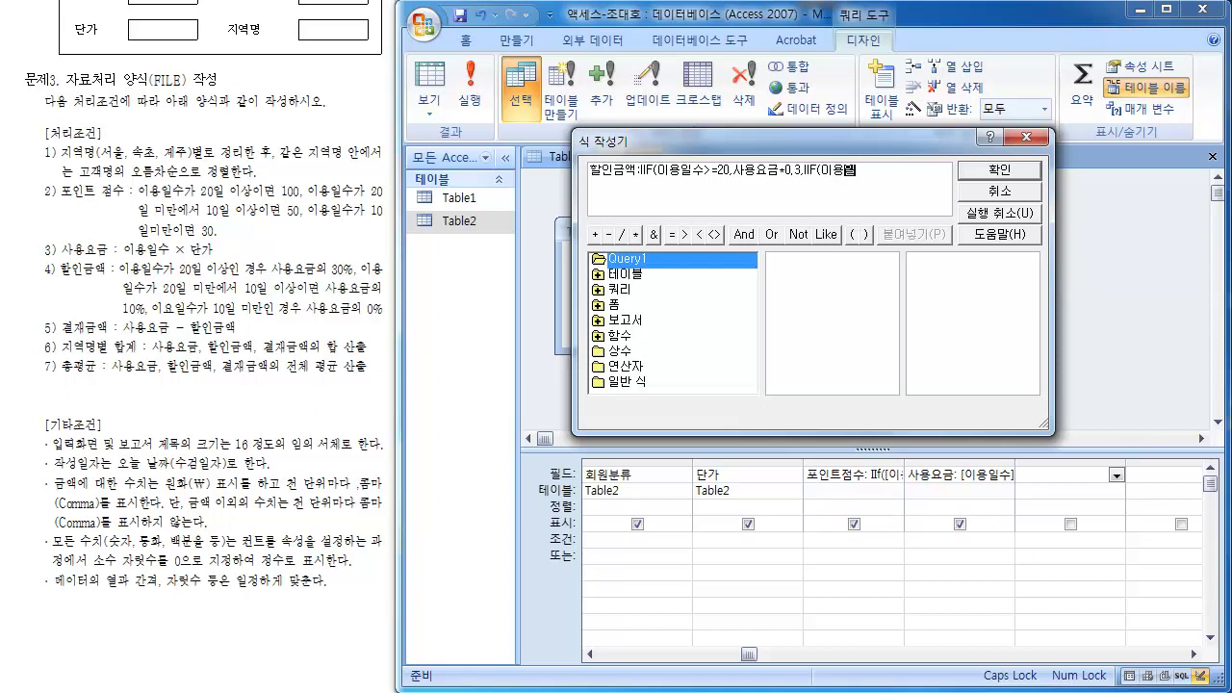
pyautogui.write('수')
pyautogui.press('BackSpace')
pyautogui.press('BackSpace')
pyautogui.write('10,사용요금*0.1,사용요금')
pyautogui.write('*')
pyautogui.write('0.1,사용요금*0')
pyautogui.write(')')
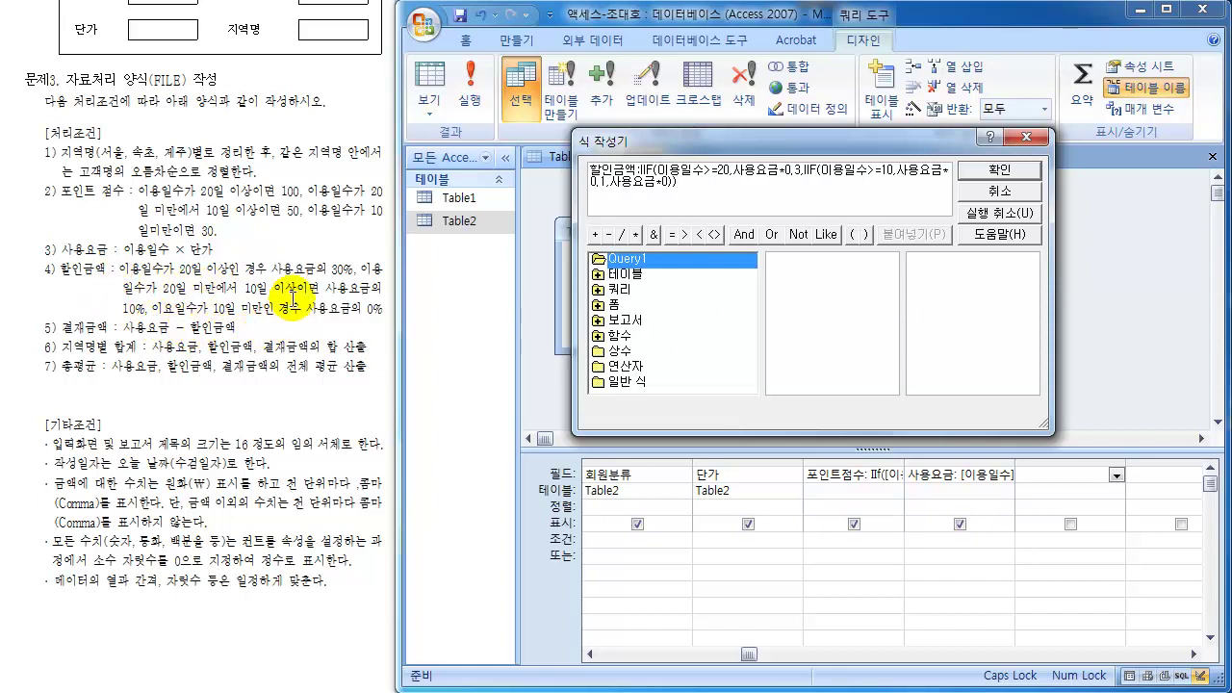
pyautogui.click(1026, 171)
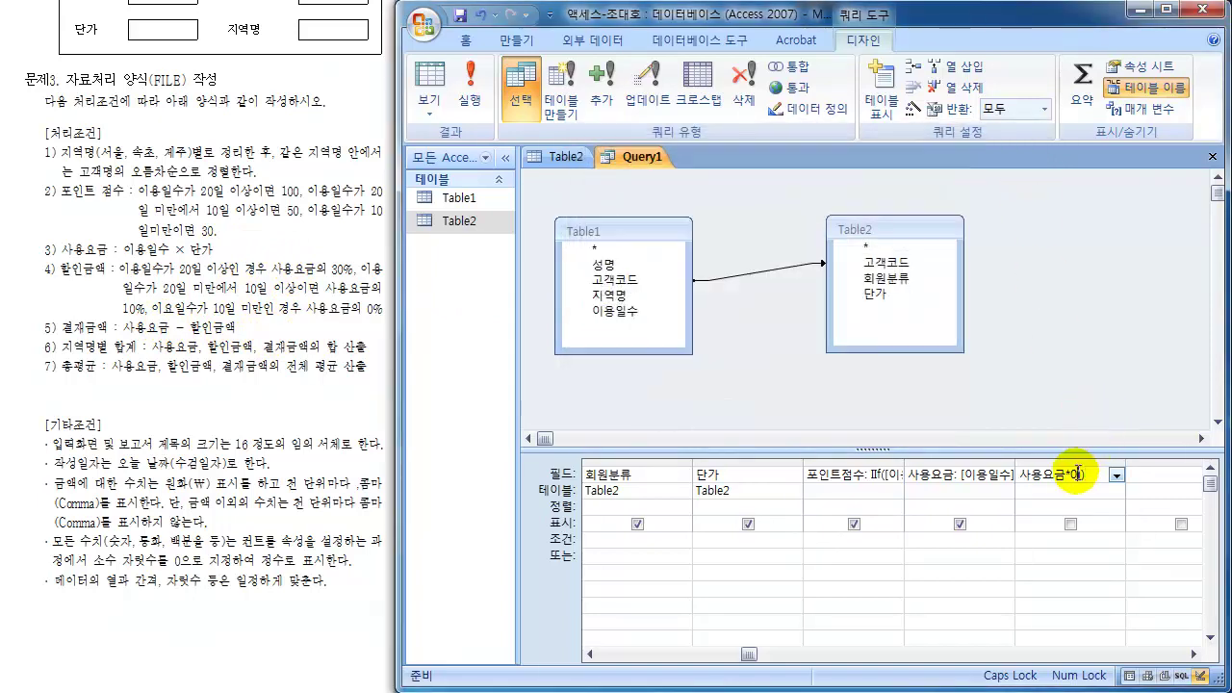
# Display the query results to check the 할인금액 column, and return to the query design
pyautogui.click(428, 84)
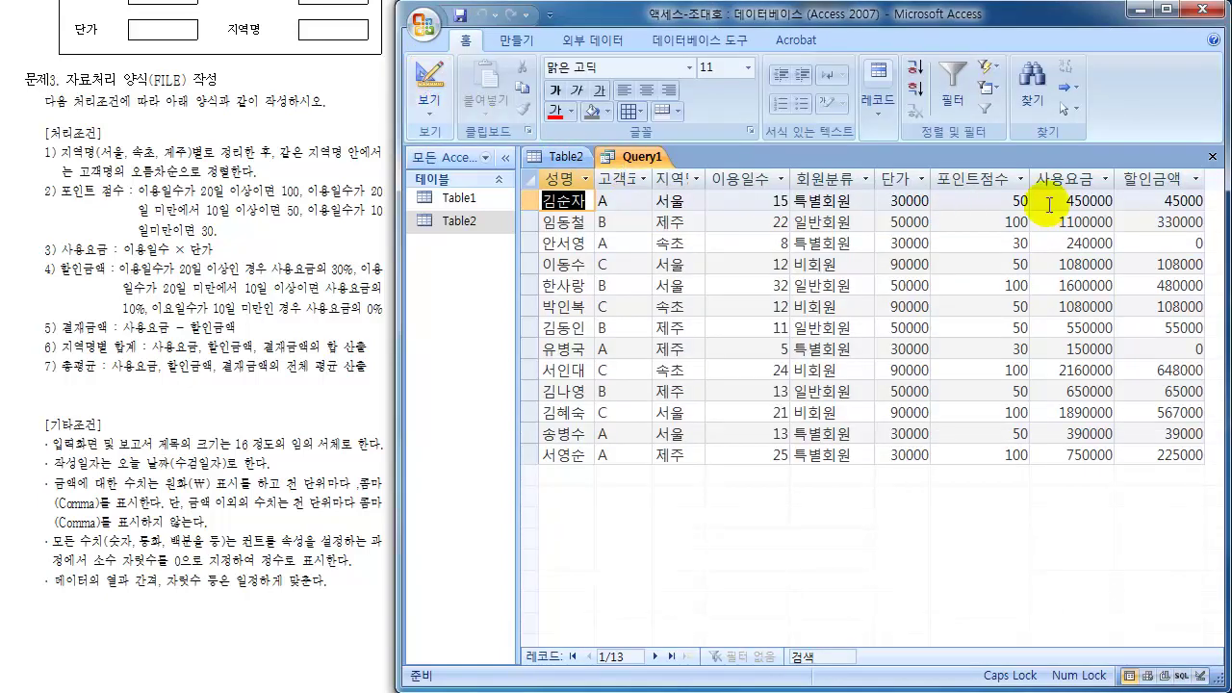
pyautogui.click(1147, 180)
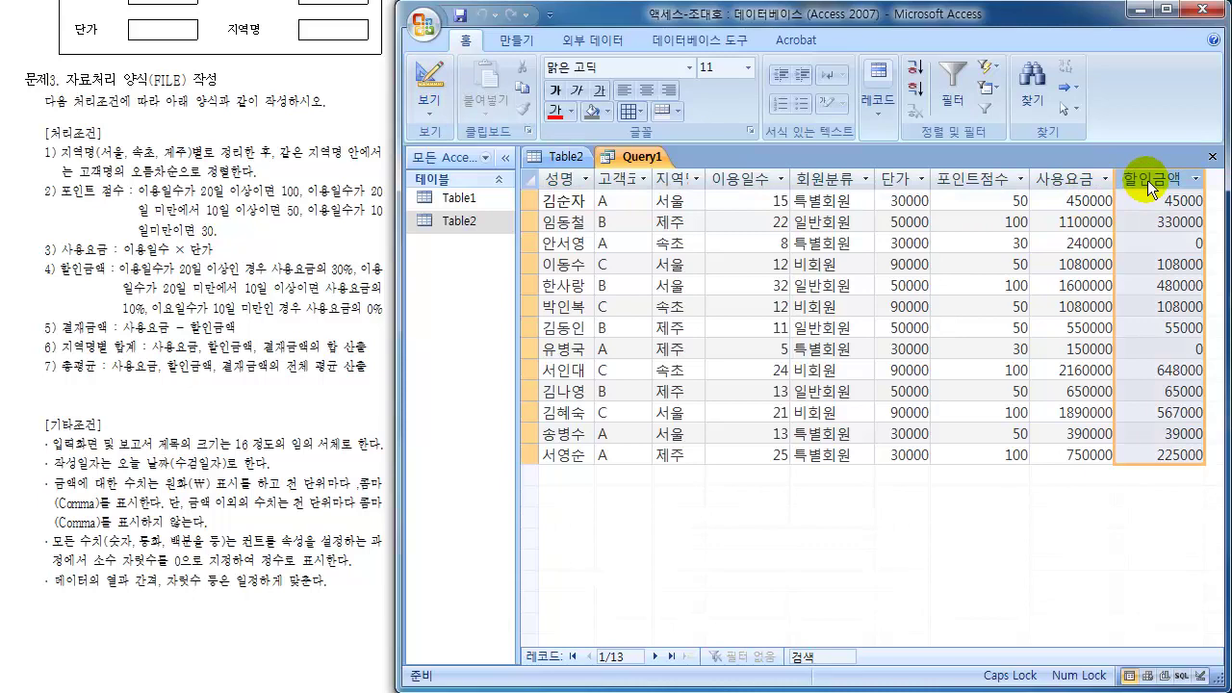
pyautogui.click(439, 77)
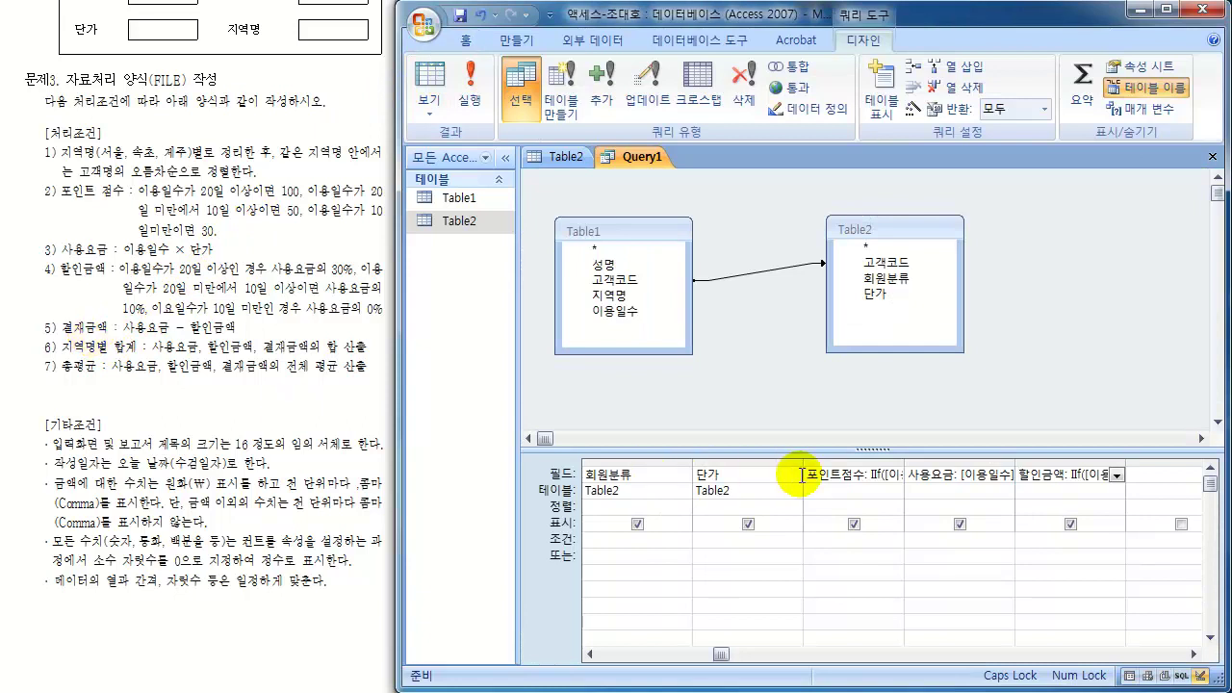
# Add the calculated field 결재금액:사용요금-힐인금액 beside 할인금액 with the Expression Builder, and review the entered expression
pyautogui.click(1136, 474)
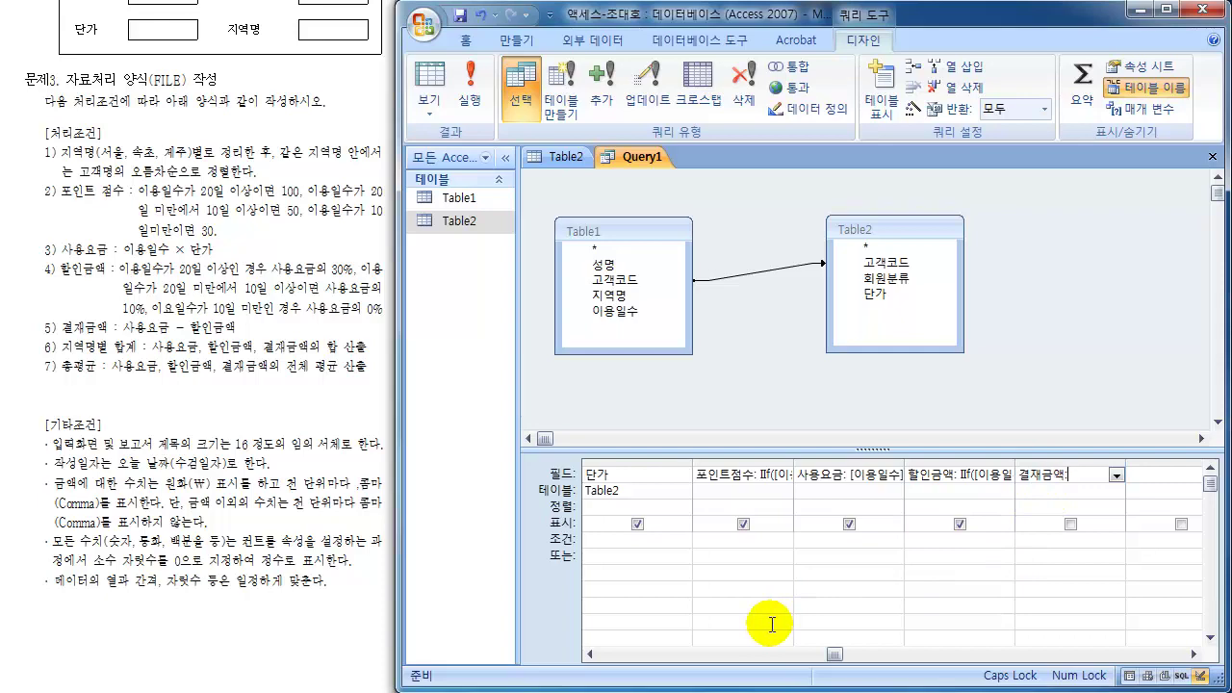
pyautogui.click(912, 110)
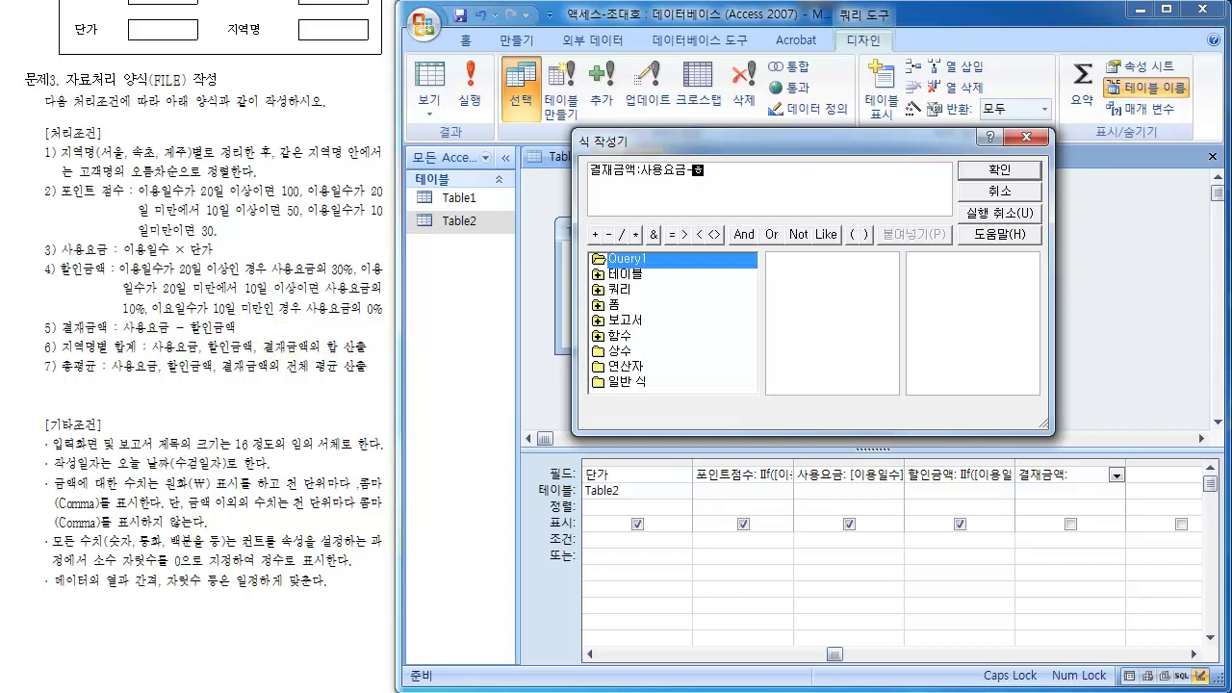
pyautogui.write('할인ㄱ')
pyautogui.write('ㅎ')
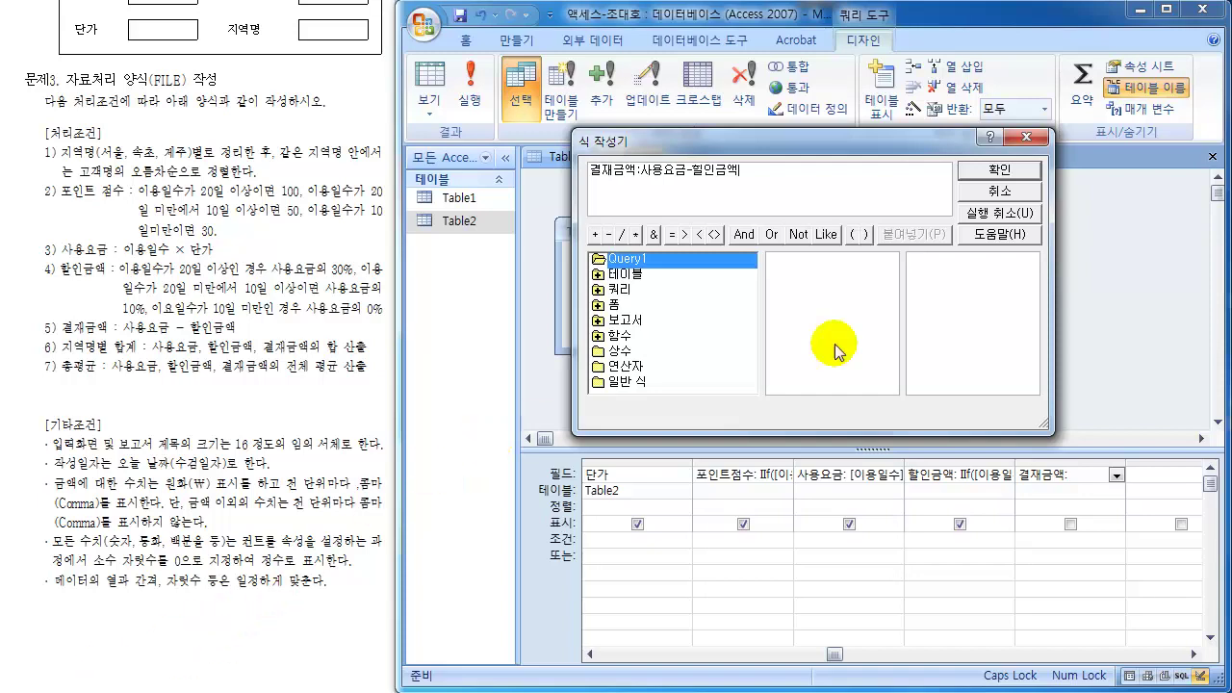
pyautogui.click(999, 170)
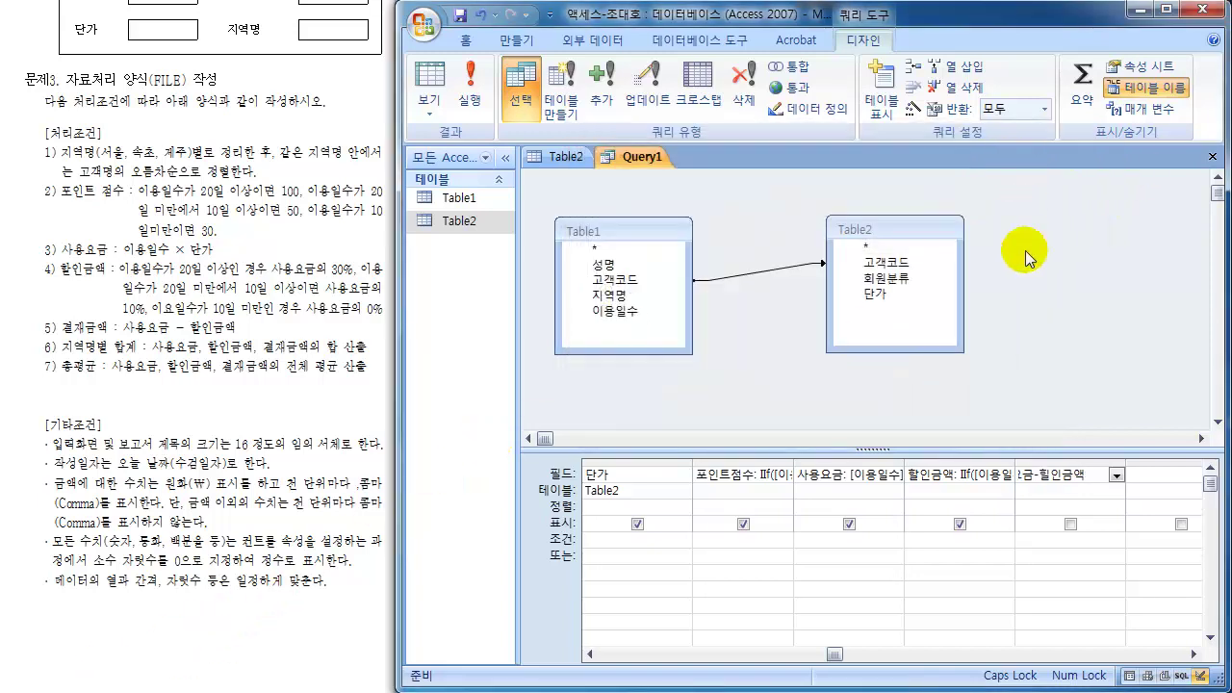
pyautogui.moveTo(1058, 475); pyautogui.dragTo(993, 471)
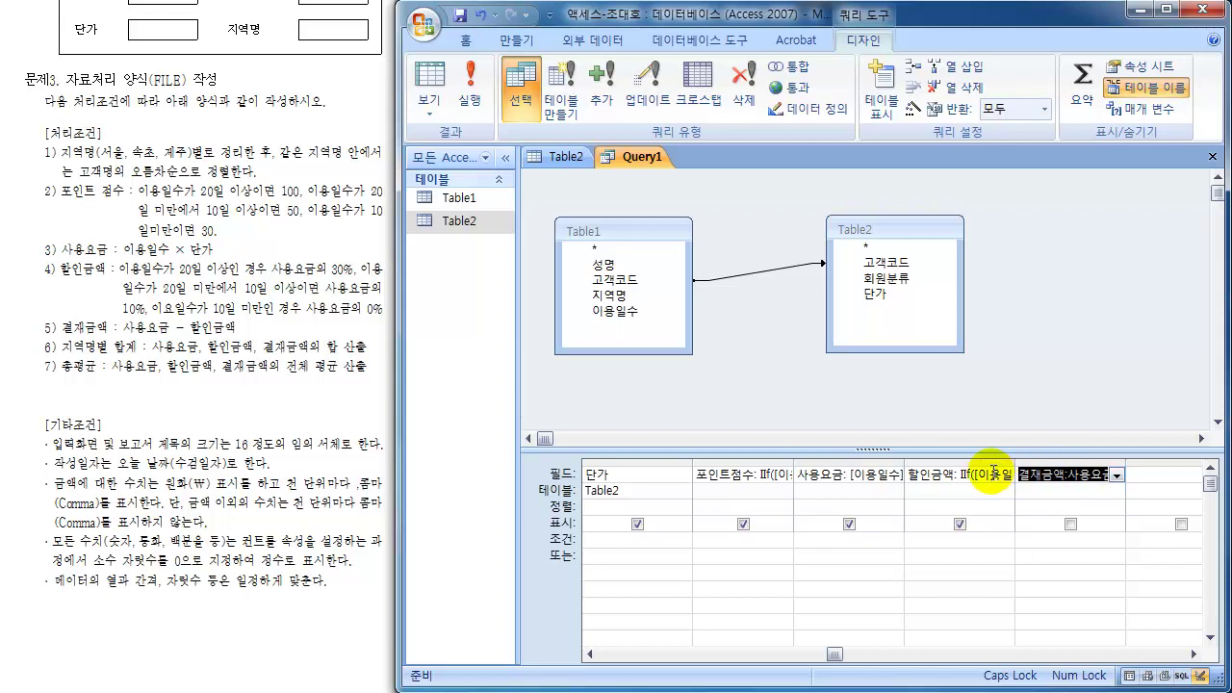
# Try to display the query results, move the parameter value prompt to read the requested field name, and cancel it
pyautogui.click(430, 81)
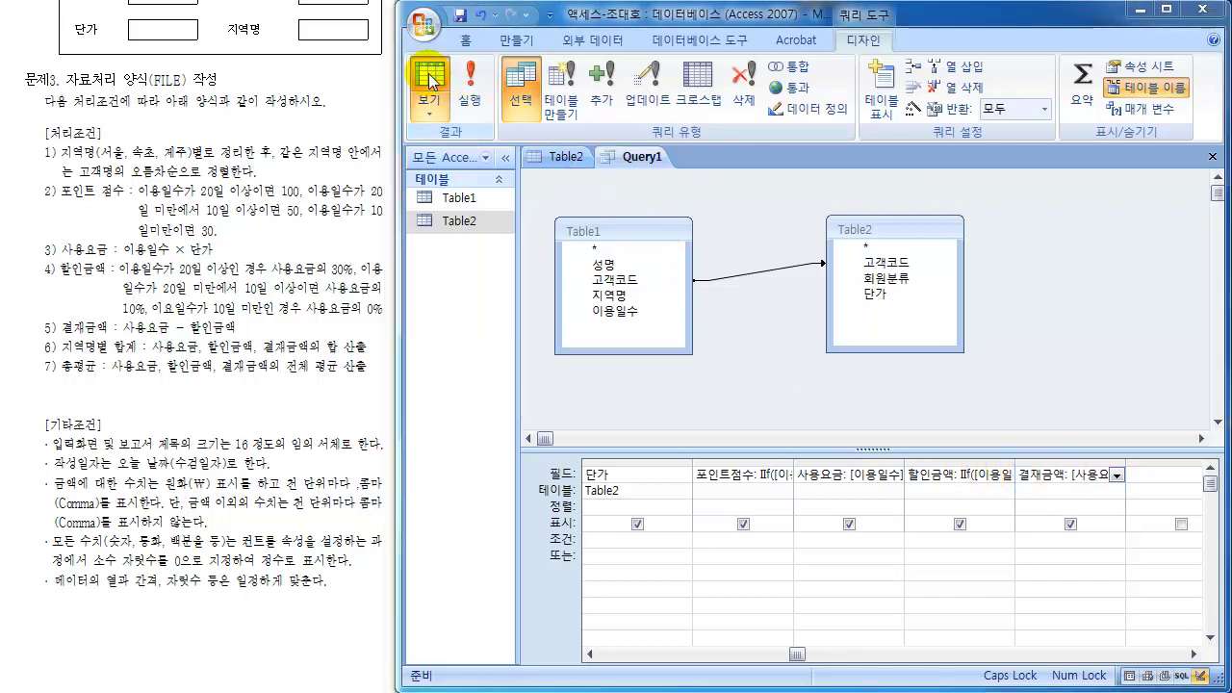
pyautogui.moveTo(789, 205); pyautogui.dragTo(301, 347)
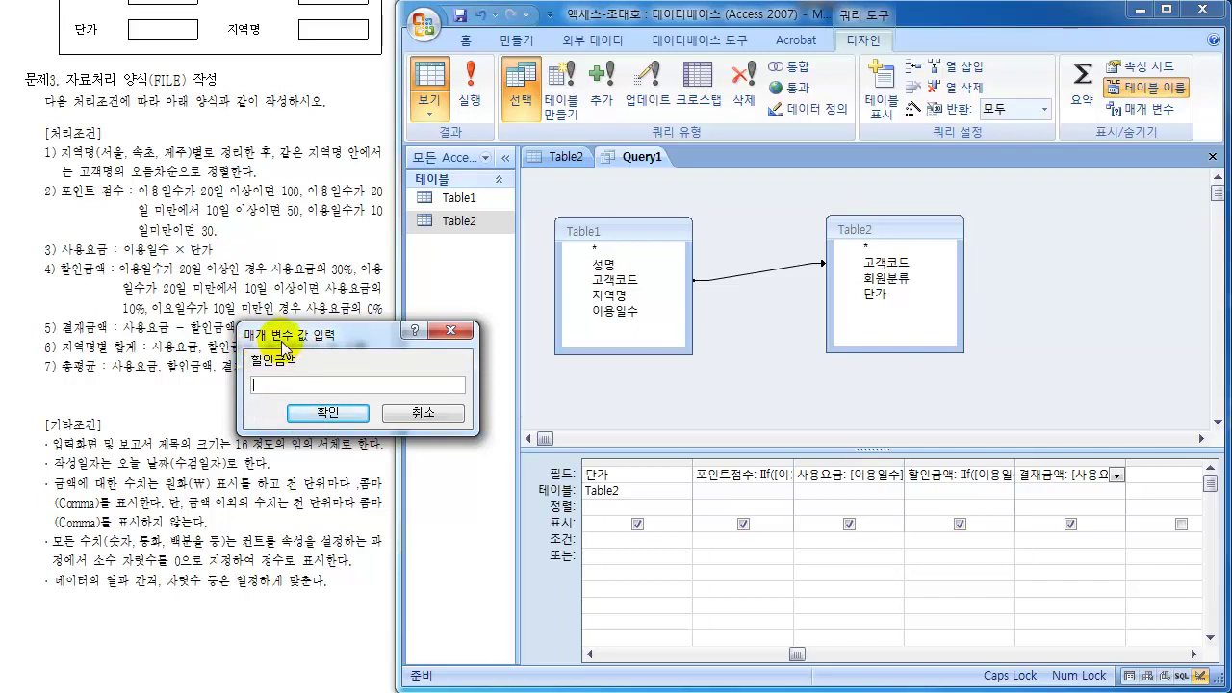
pyautogui.moveTo(288, 342); pyautogui.dragTo(291, 287)
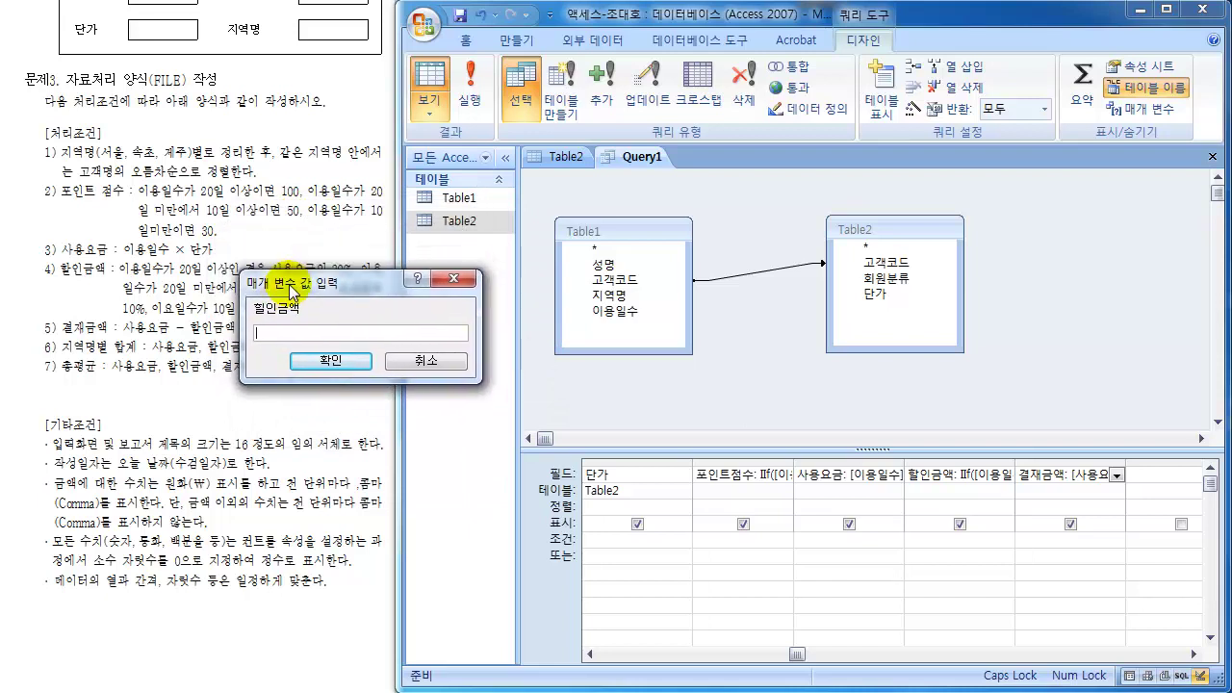
pyautogui.click(426, 360)
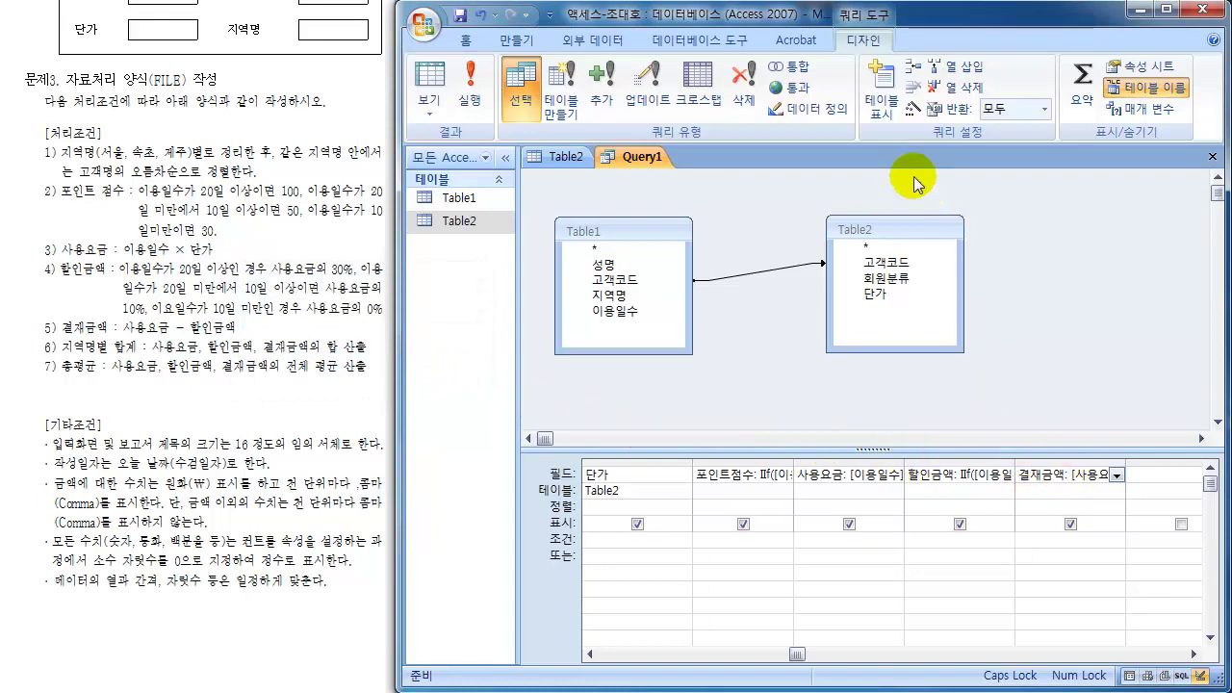
# Correct the misspelled field name in the 결재금액 expression so that it reads [사용요금]-[할인금액]
pyautogui.click(911, 108)
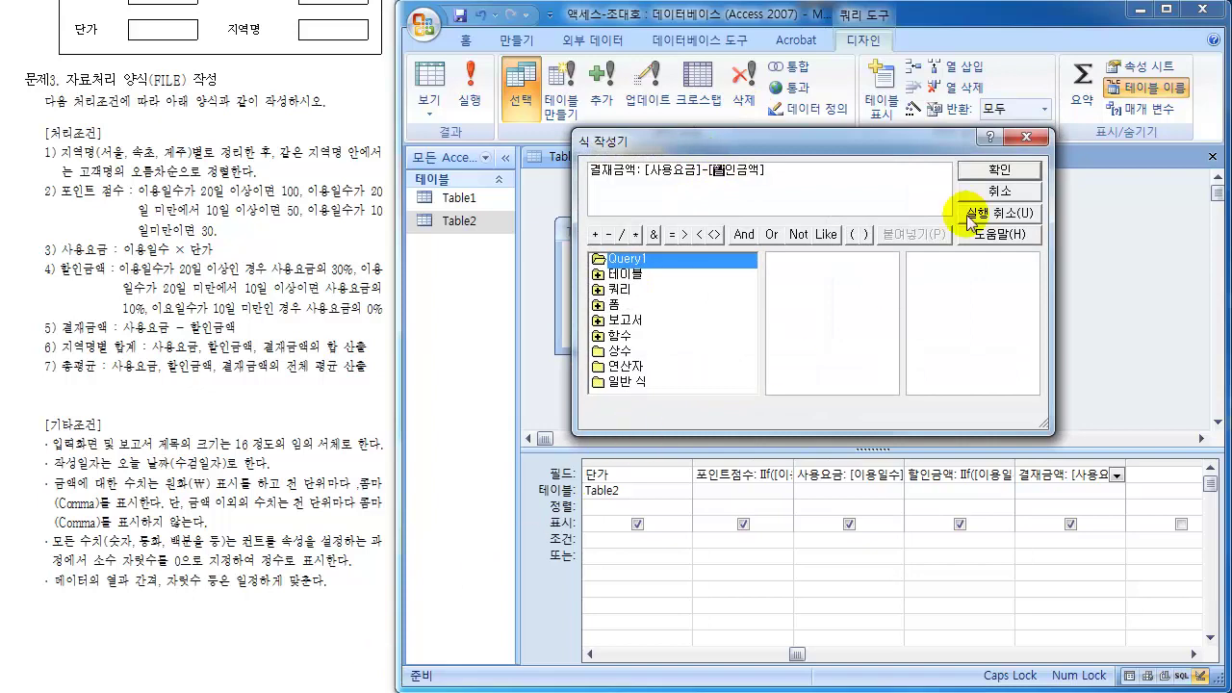
pyautogui.click(998, 170)
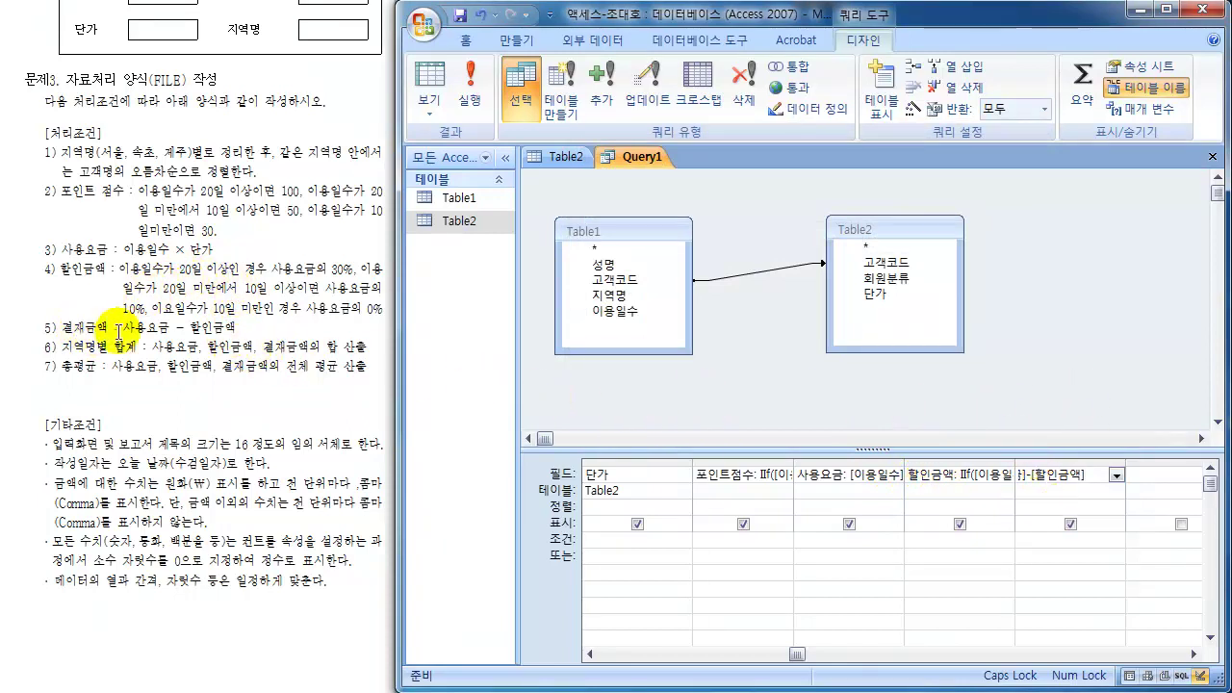
# Display the query results and check the calculated values in the 결재금액 column
pyautogui.click(434, 79)
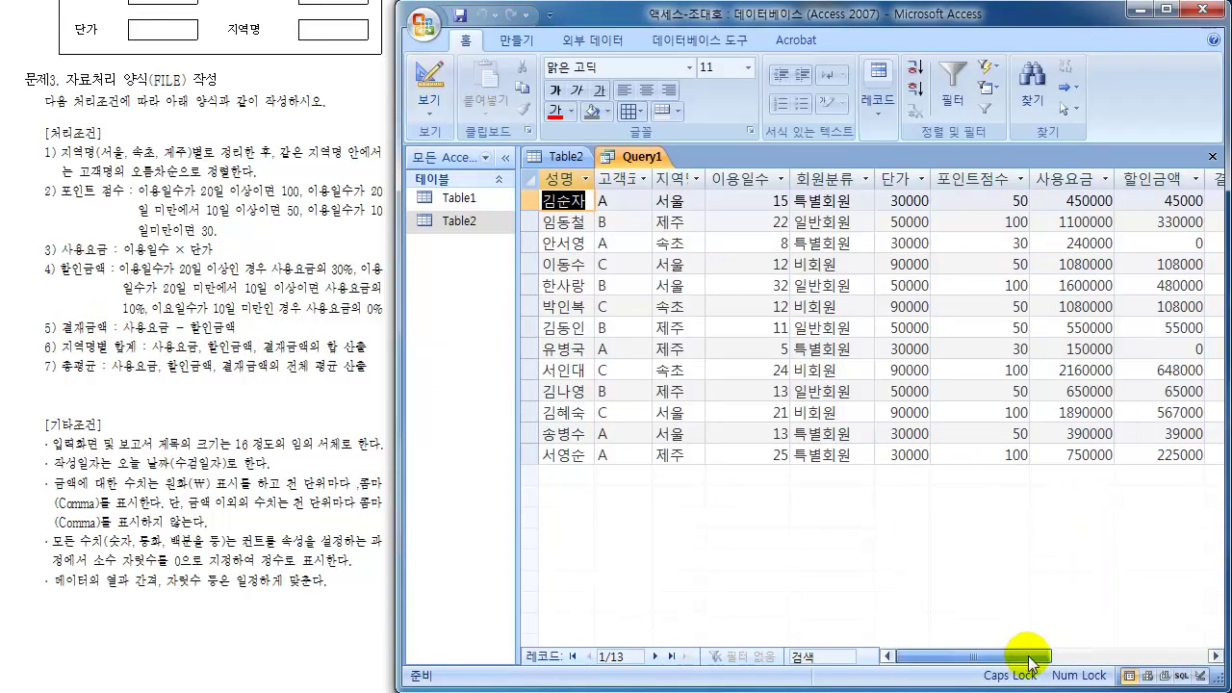
pyautogui.moveTo(1029, 662); pyautogui.dragTo(1065, 662)
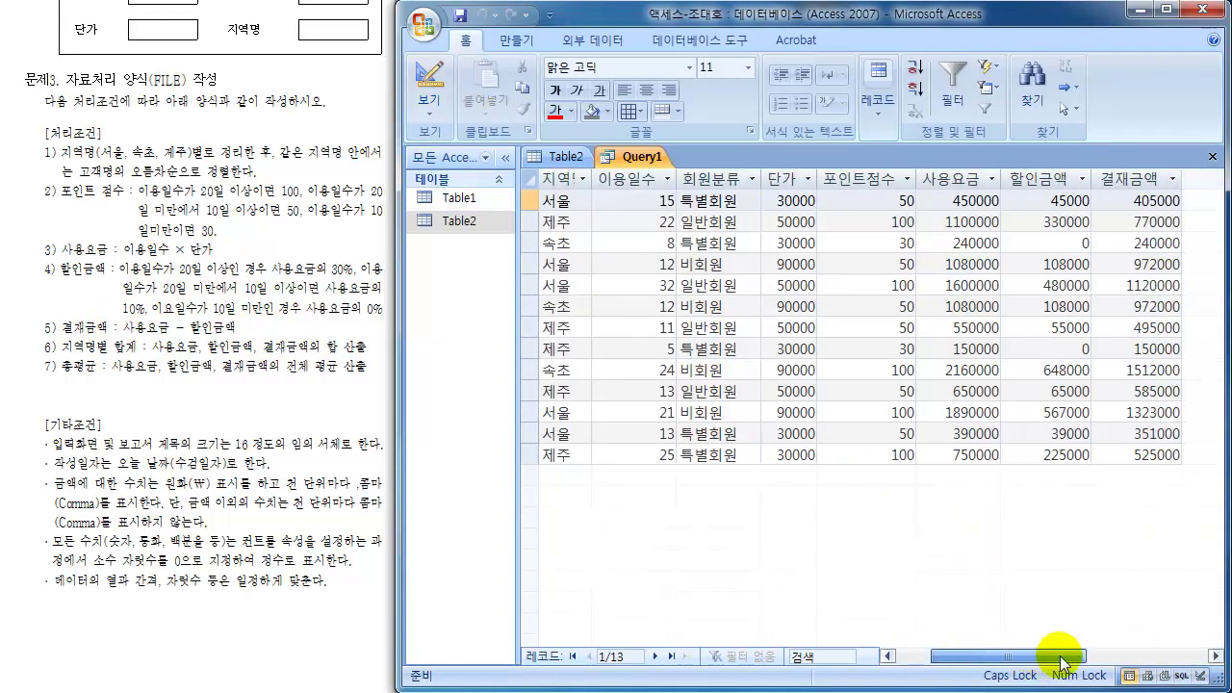
pyautogui.click(1124, 180)
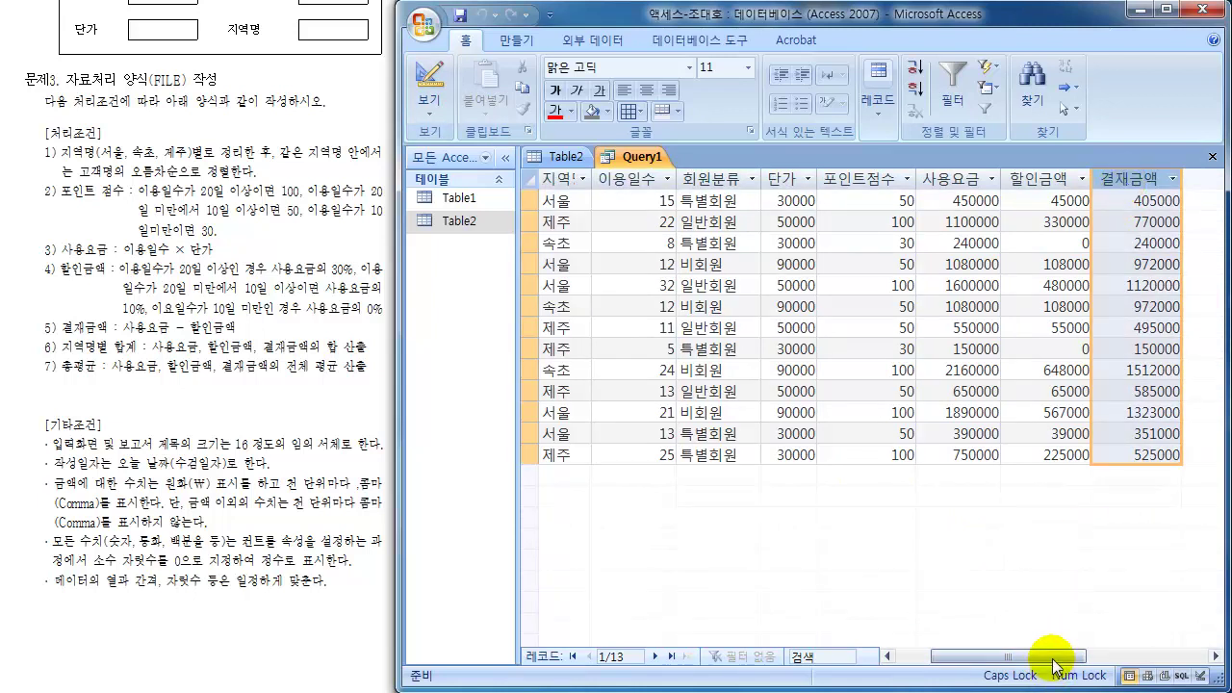
pyautogui.moveTo(1036, 662); pyautogui.dragTo(1000, 662)
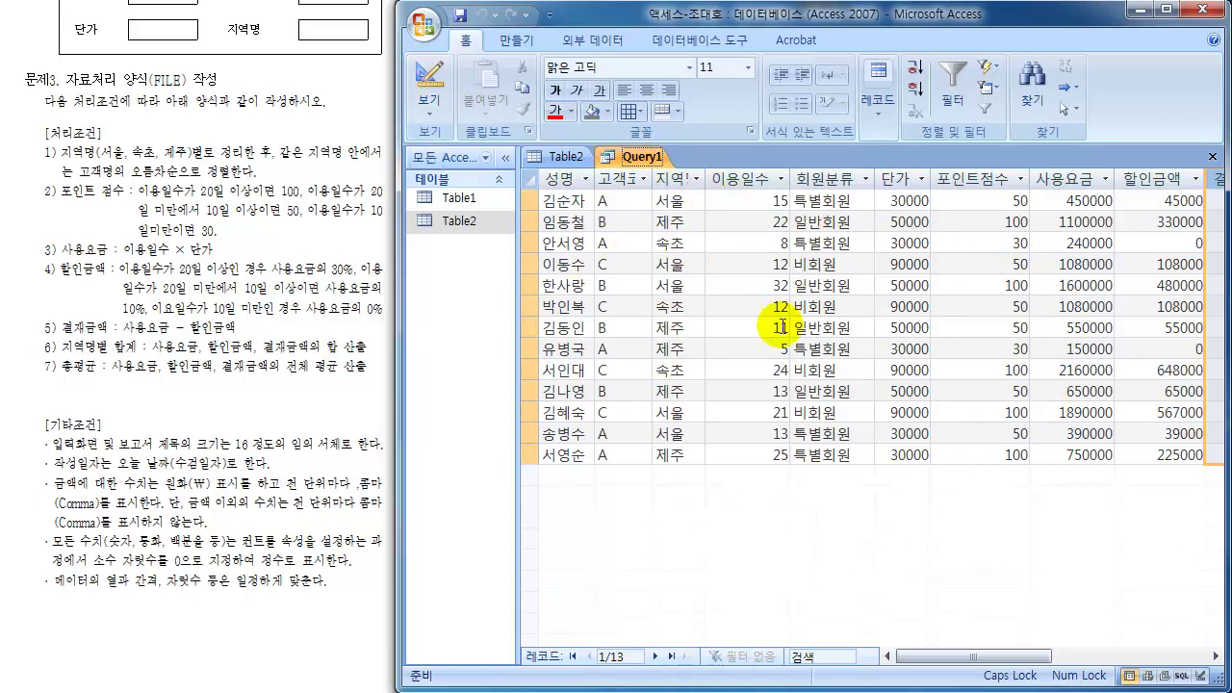
# Close the query and save its design changes under the name Query1
pyautogui.click(1214, 160)
pyautogui.moveTo(469, 313); pyautogui.dragTo(817, 212)
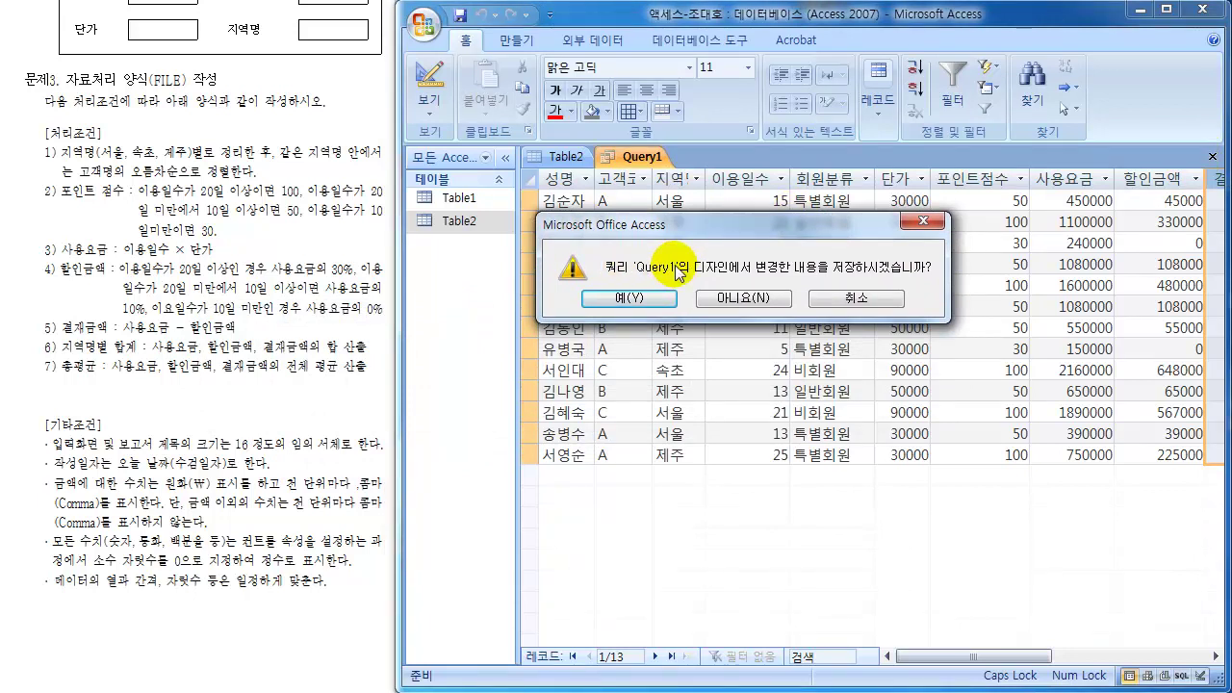
pyautogui.click(633, 300)
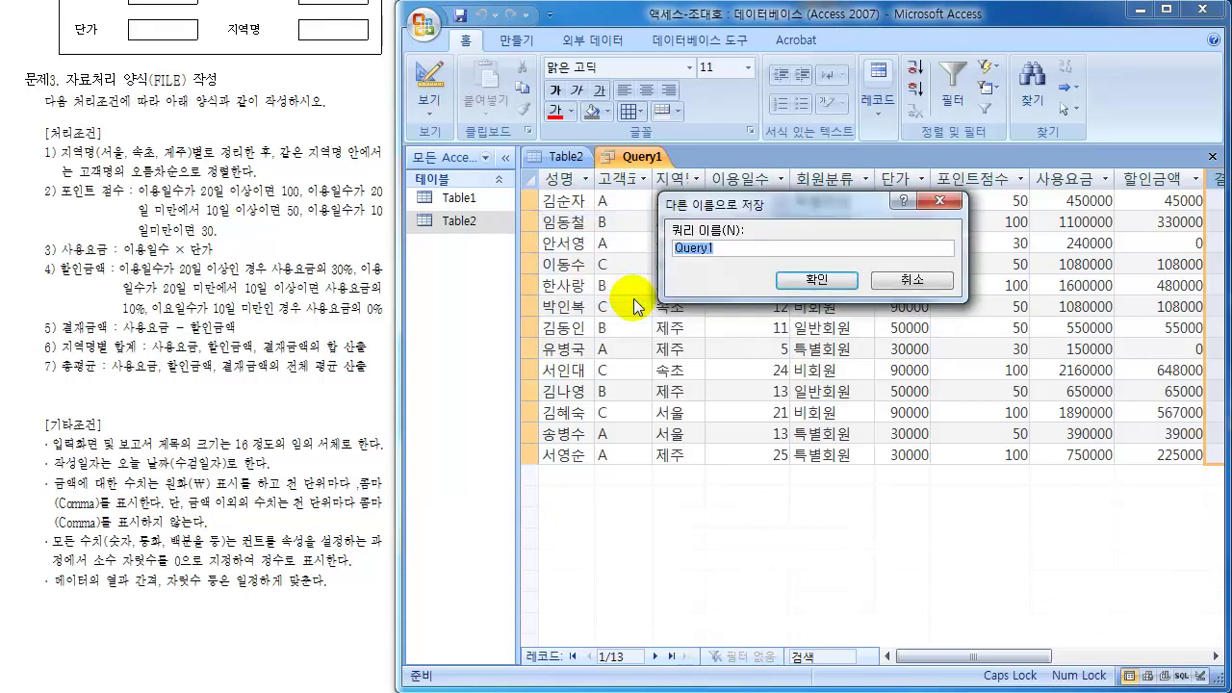
pyautogui.click(814, 281)
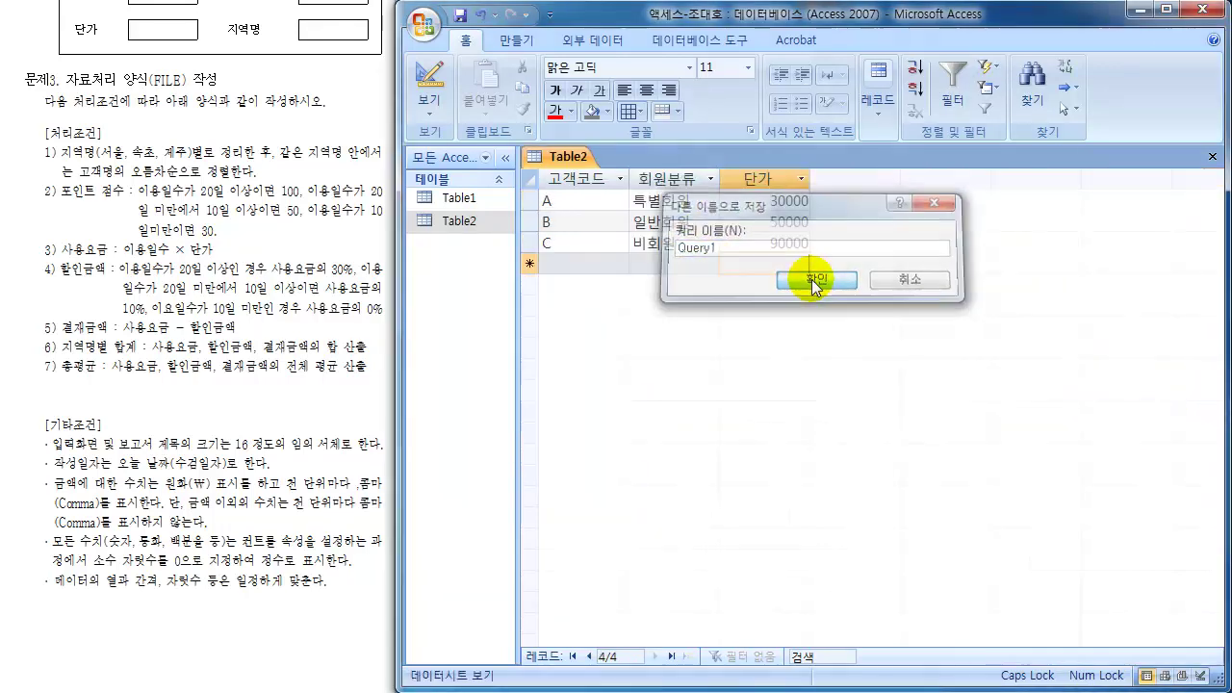
# Close the open Table2 datasheet
pyautogui.click(472, 264)
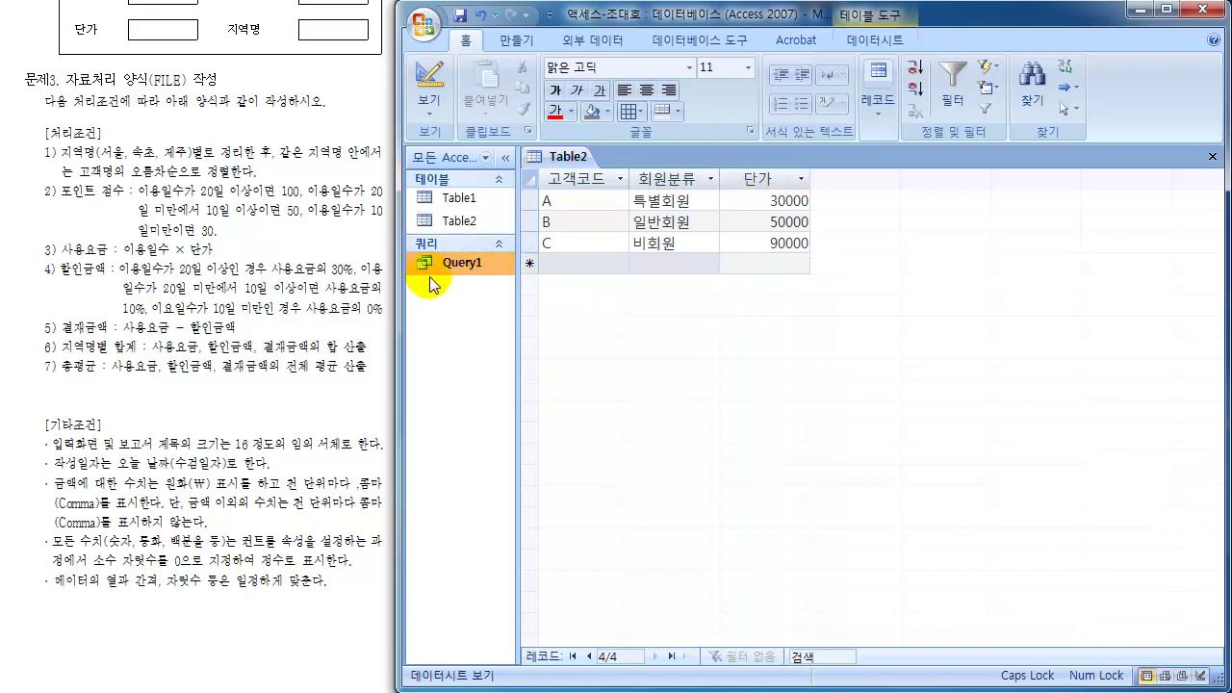
pyautogui.click(453, 201)
pyautogui.click(455, 221)
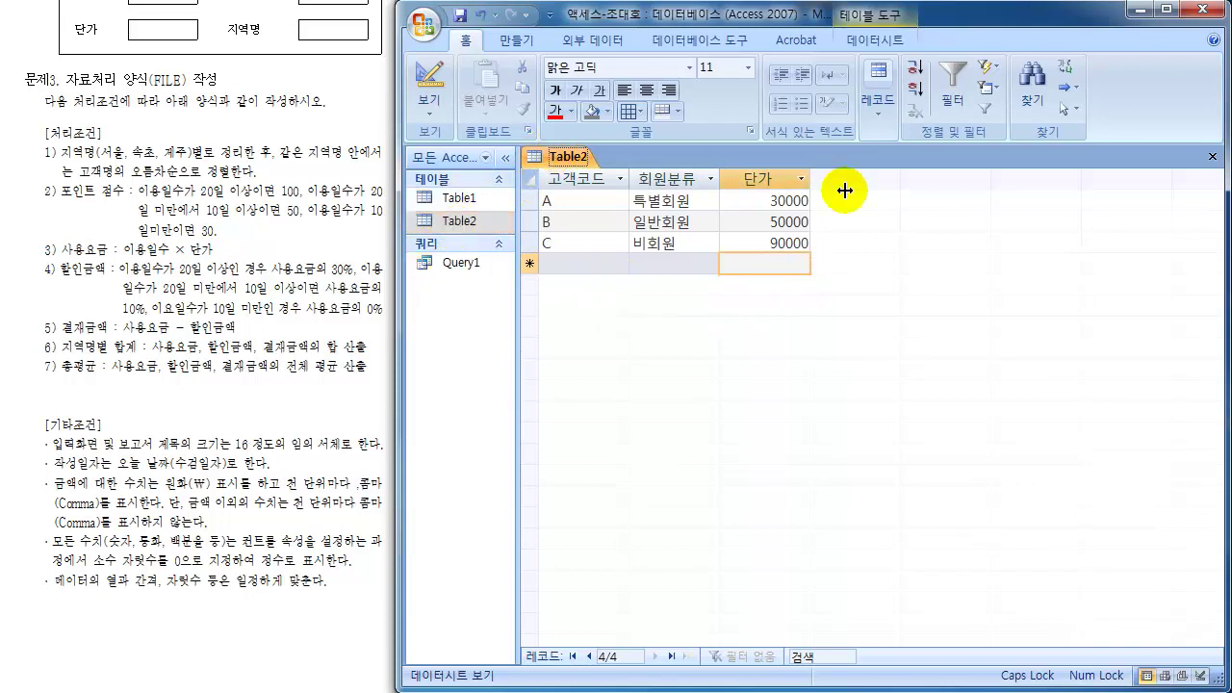
pyautogui.click(1212, 156)
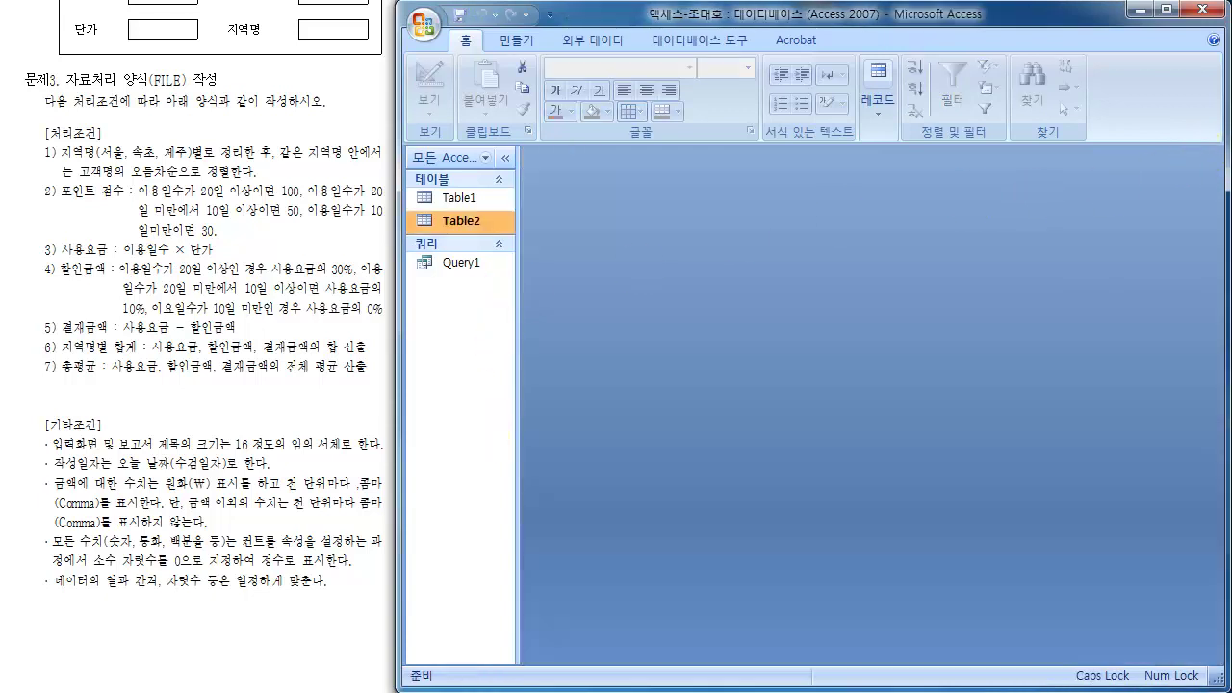
pyautogui.click(430, 177)
pyautogui.moveTo(449, 196)
pyautogui.mouseDown()
pyautogui.moveTo(463, 224)
pyautogui.moveTo(414, 246)
pyautogui.moveTo(437, 252)
pyautogui.moveTo(443, 240)
pyautogui.mouseUp()
pyautogui.moveTo(485, 198)
pyautogui.mouseDown()
pyautogui.moveTo(507, 196)
pyautogui.moveTo(507, 219)
pyautogui.moveTo(520, 206)
pyautogui.moveTo(537, 252)
pyautogui.moveTo(512, 270)
pyautogui.moveTo(446, 256)
pyautogui.moveTo(454, 277)
pyautogui.mouseUp()
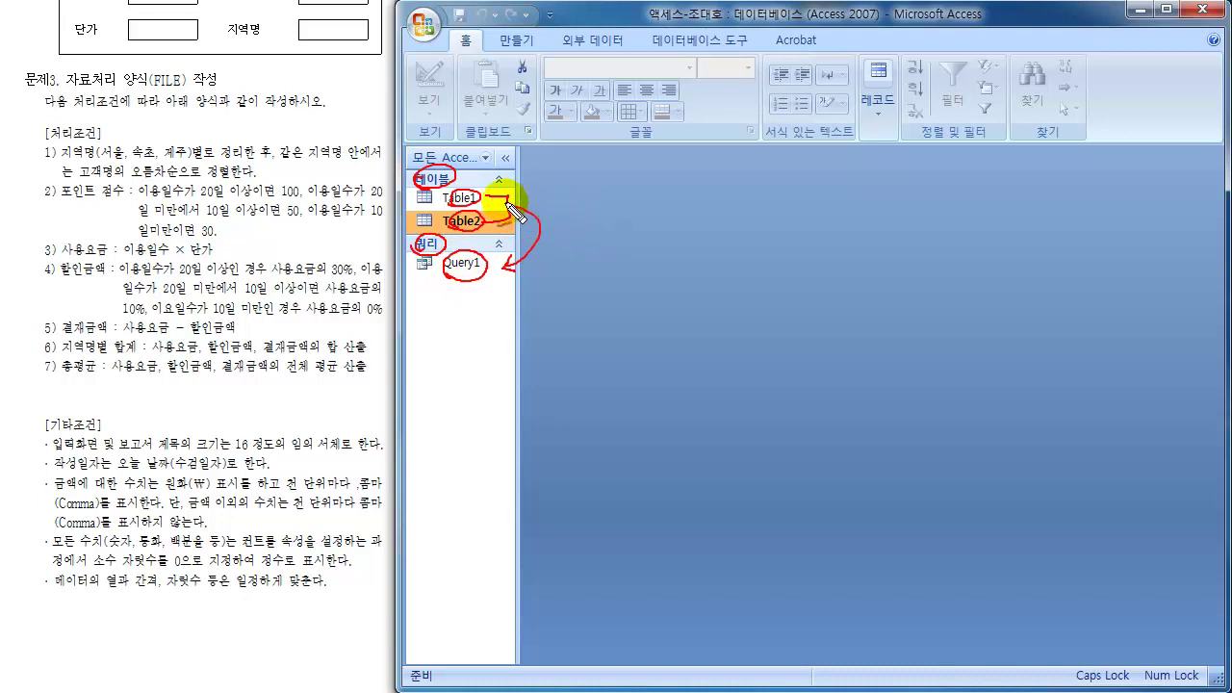
pyautogui.moveTo(554, 210)
pyautogui.mouseDown()
pyautogui.moveTo(599, 224)
pyautogui.moveTo(668, 210)
pyautogui.moveTo(681, 227)
pyautogui.moveTo(729, 206)
pyautogui.moveTo(749, 225)
pyautogui.mouseUp()
pyautogui.moveTo(770, 210); pyautogui.dragTo(767, 231)
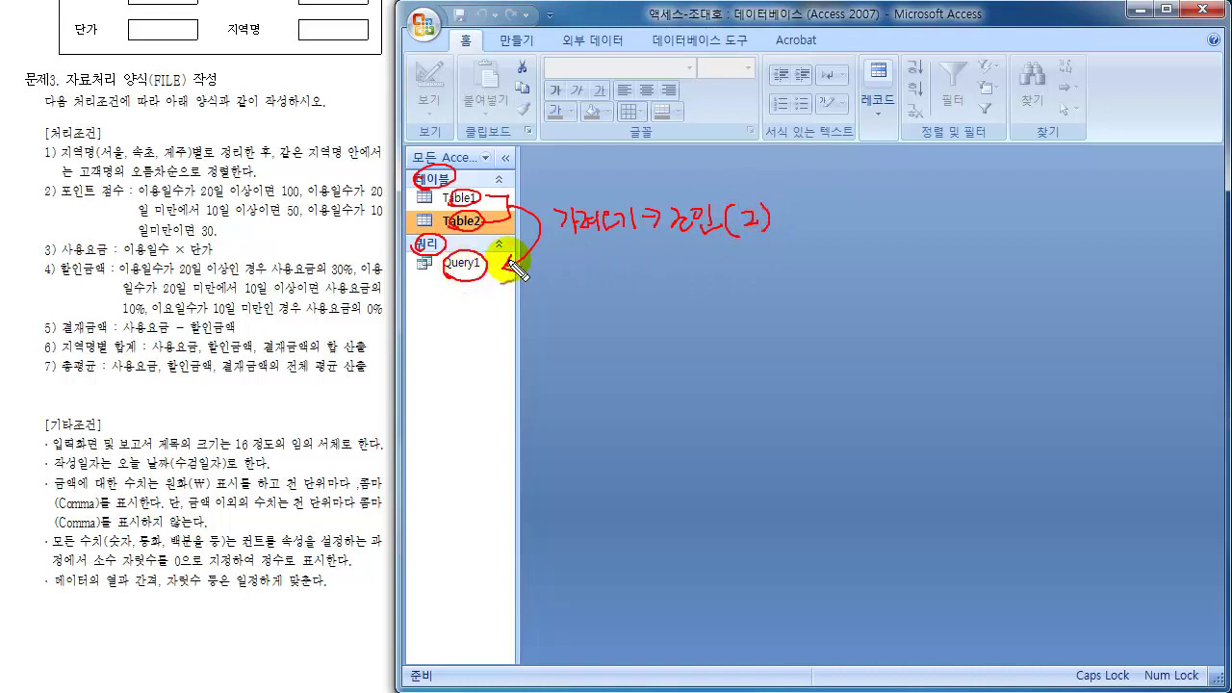
pyautogui.moveTo(563, 251)
pyautogui.mouseDown()
pyautogui.moveTo(612, 273)
pyautogui.moveTo(608, 256)
pyautogui.moveTo(622, 256)
pyautogui.moveTo(651, 277)
pyautogui.mouseUp()
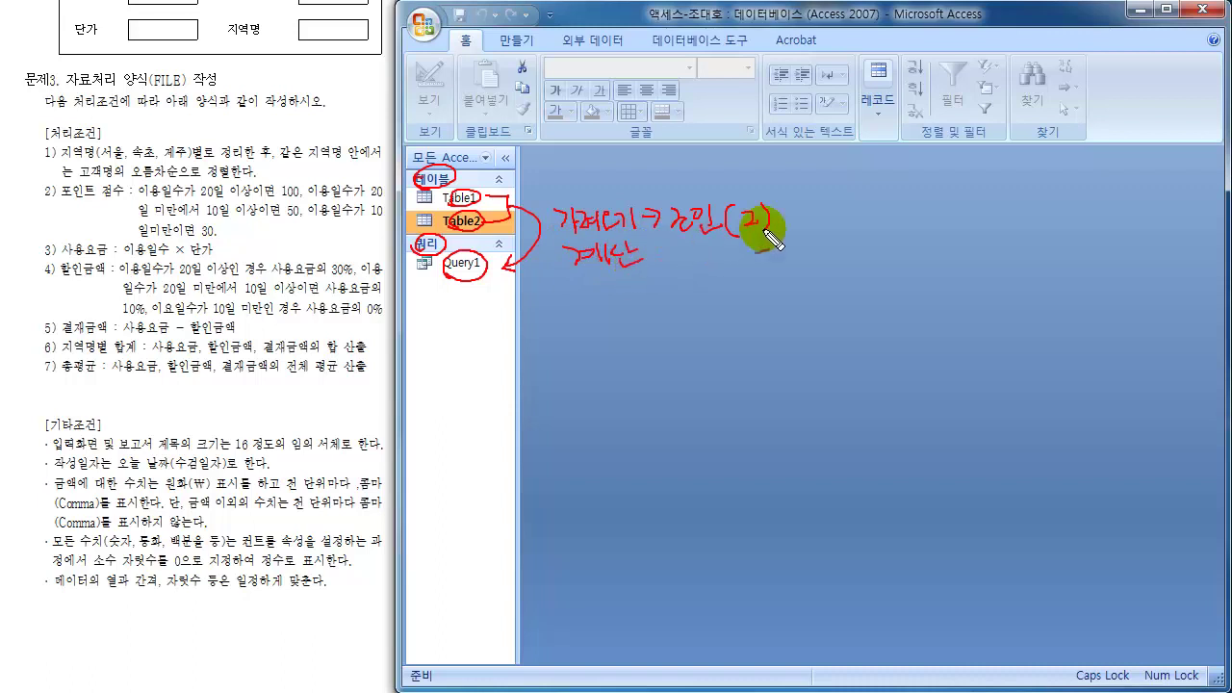
pyautogui.moveTo(779, 209)
pyautogui.mouseDown()
pyautogui.moveTo(797, 206)
pyautogui.moveTo(750, 262)
pyautogui.mouseUp()
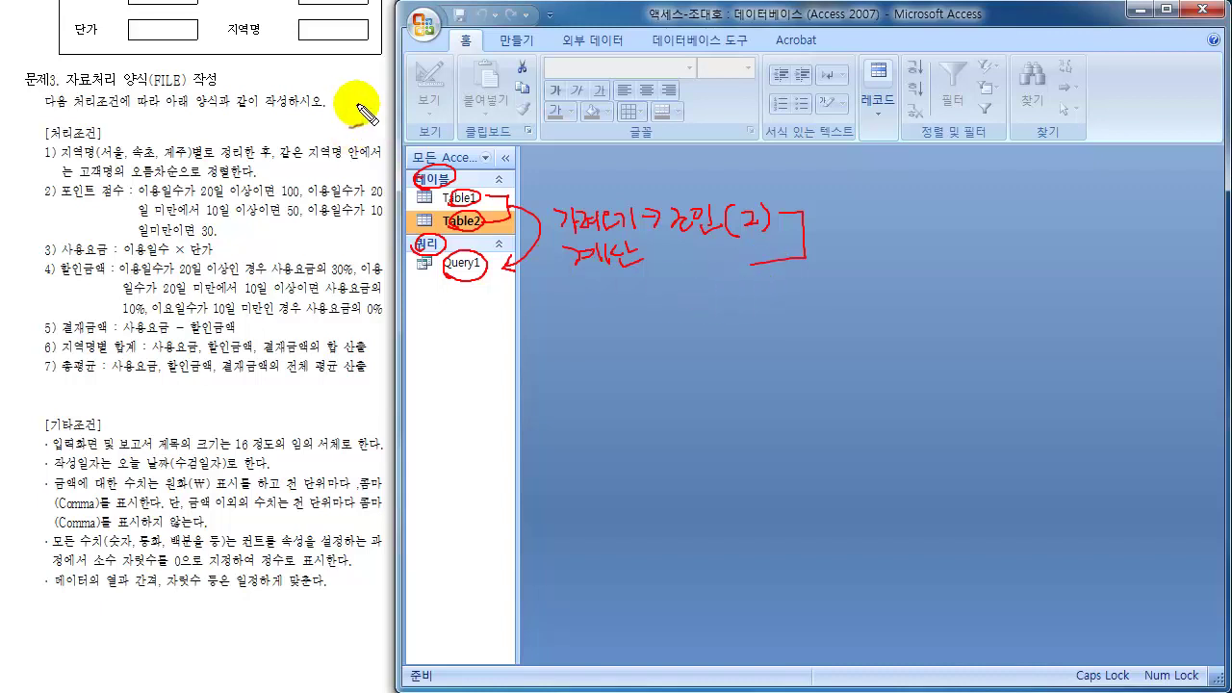
pyautogui.moveTo(336, 102)
pyautogui.mouseDown()
pyautogui.moveTo(342, 35)
pyautogui.moveTo(359, 77)
pyautogui.mouseUp()
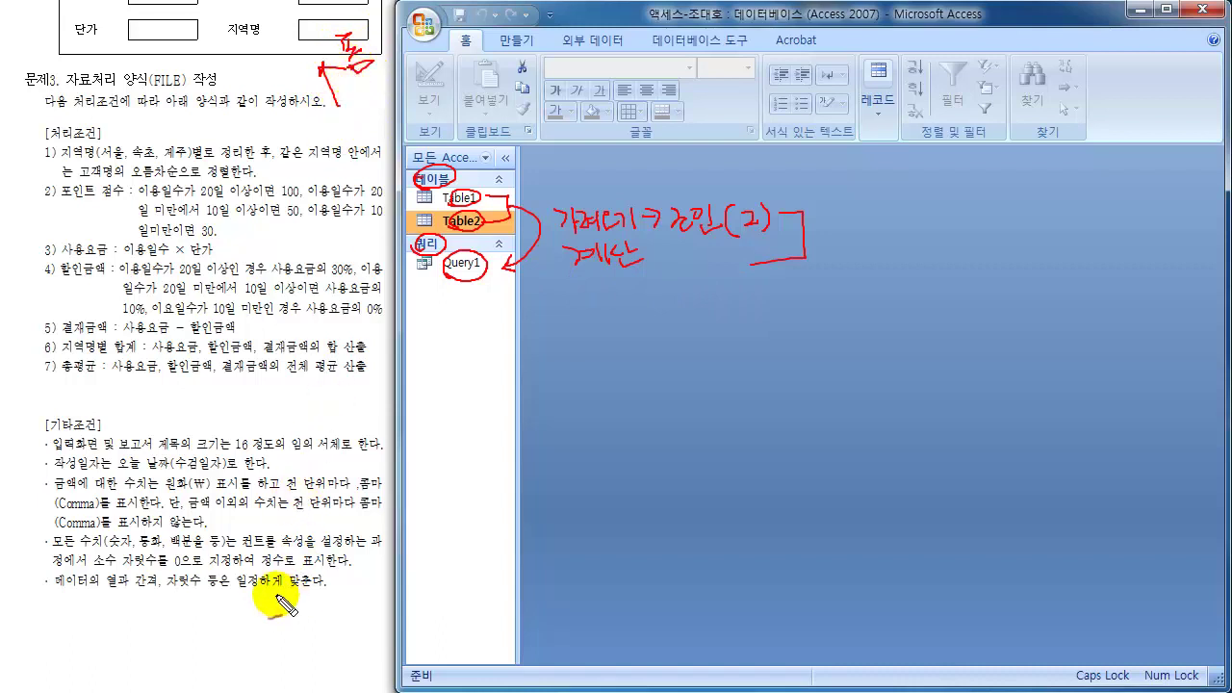
pyautogui.moveTo(250, 601)
pyautogui.mouseDown()
pyautogui.moveTo(247, 621)
pyautogui.moveTo(267, 624)
pyautogui.mouseUp()
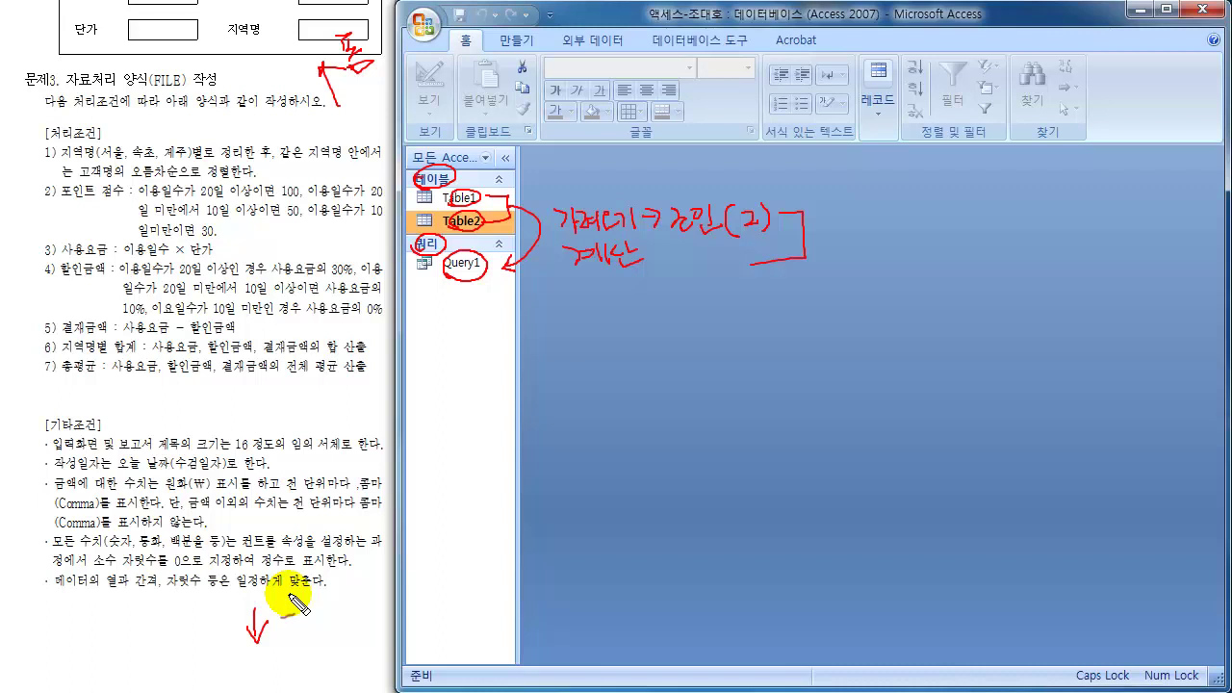
pyautogui.press('Escape')
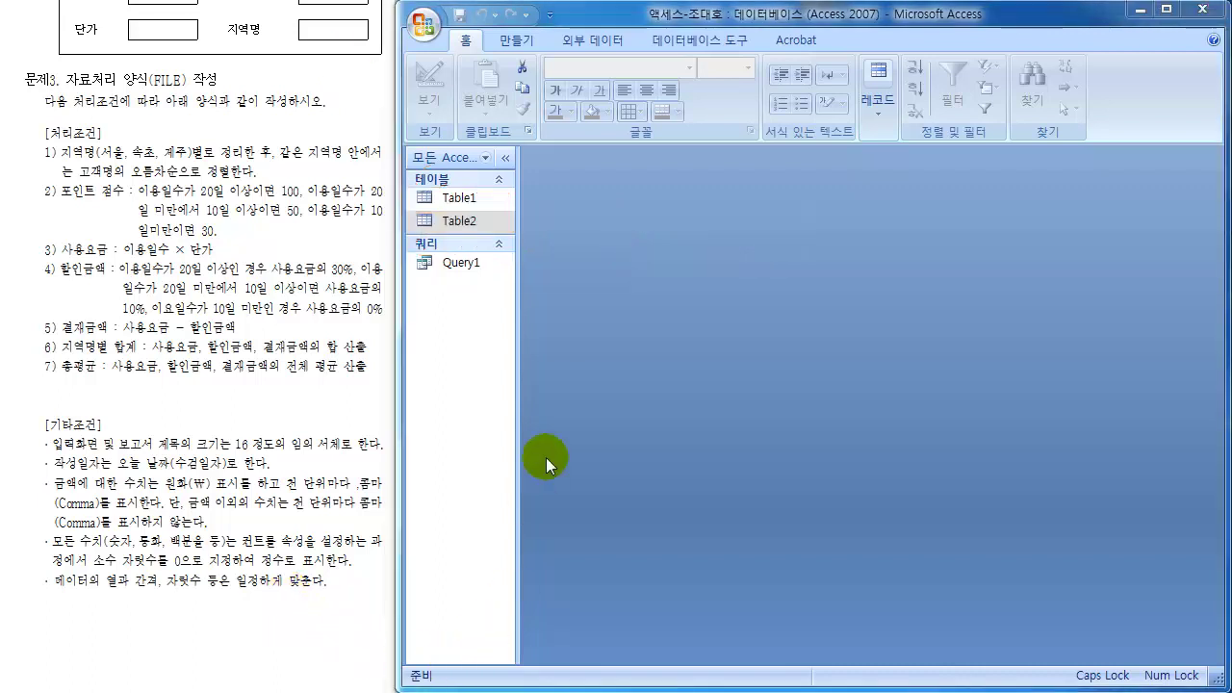
pyautogui.click(472, 383)
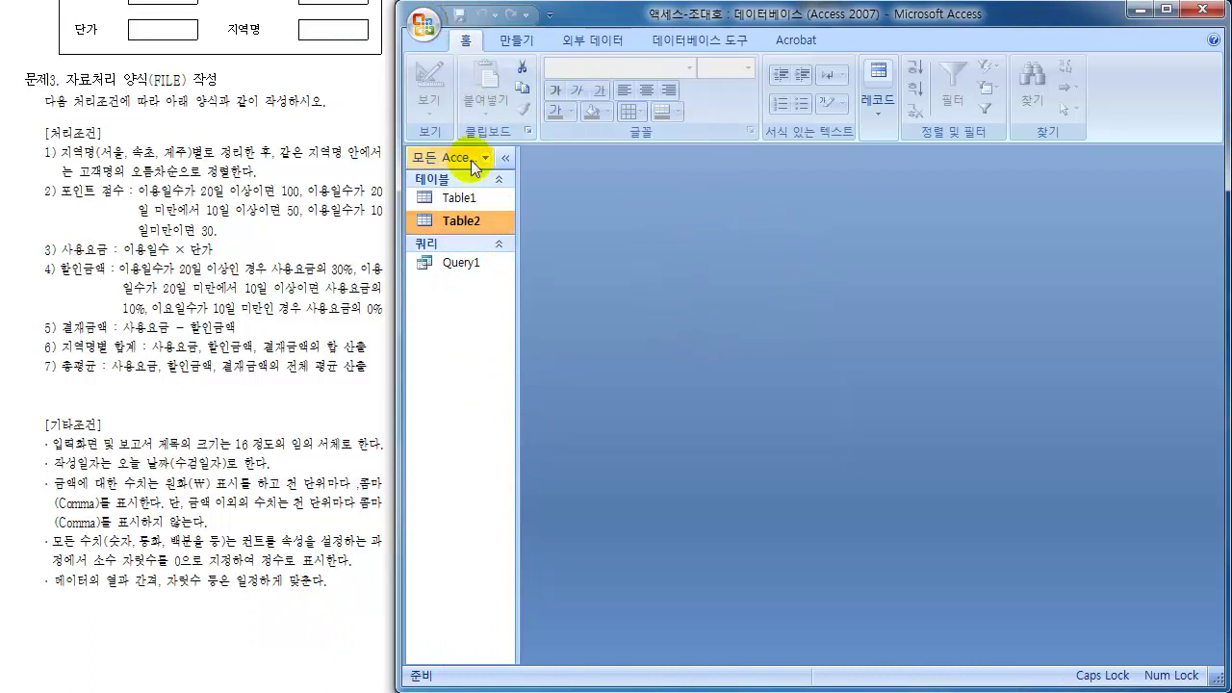
pyautogui.click(471, 202)
pyautogui.click(454, 263)
pyautogui.click(462, 220)
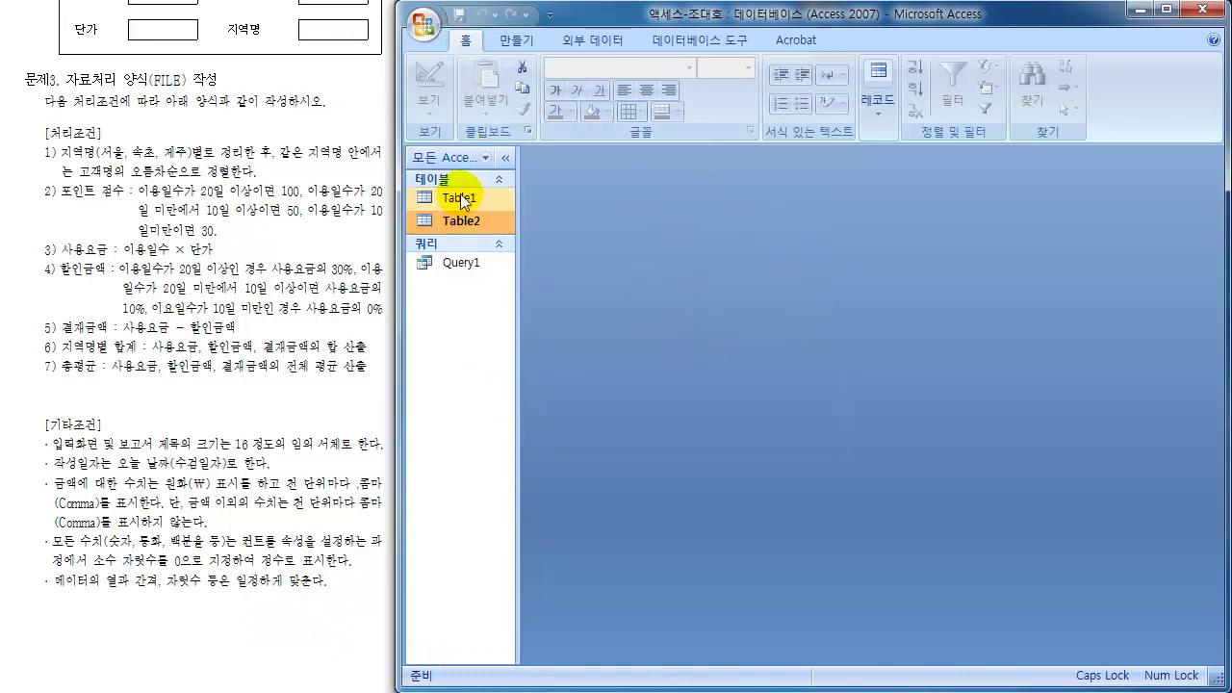
pyautogui.click(453, 199)
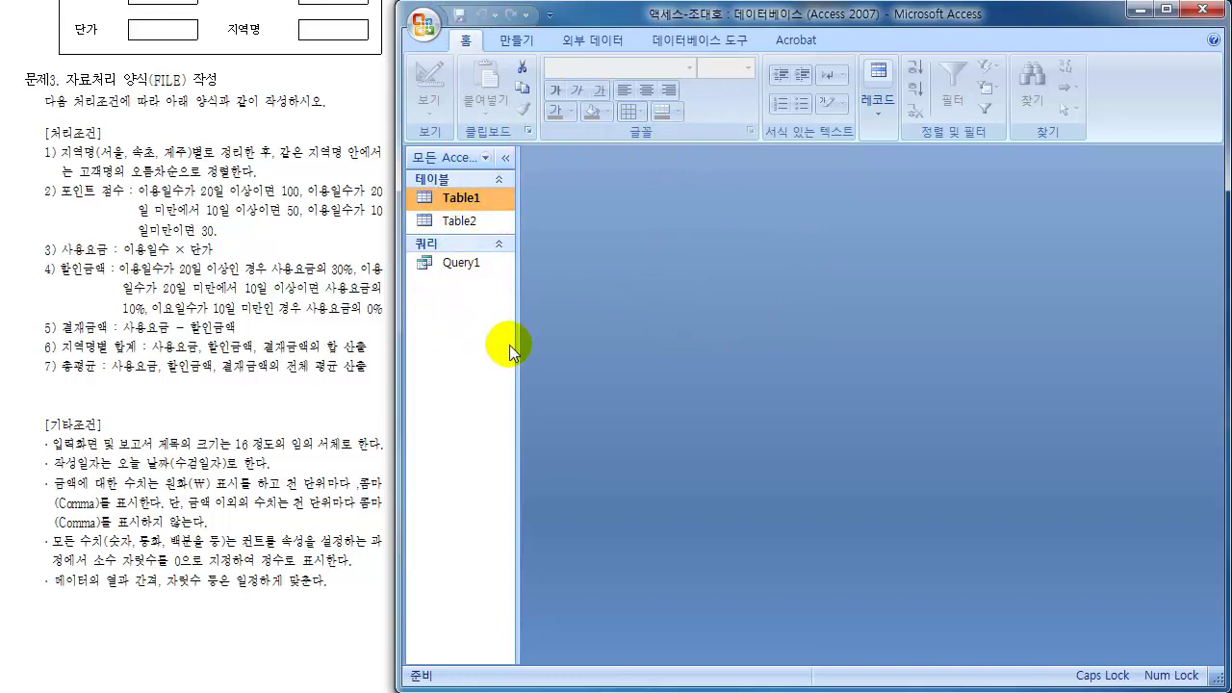
pyautogui.click(332, 171)
pyautogui.scroll(5, 312, 260)
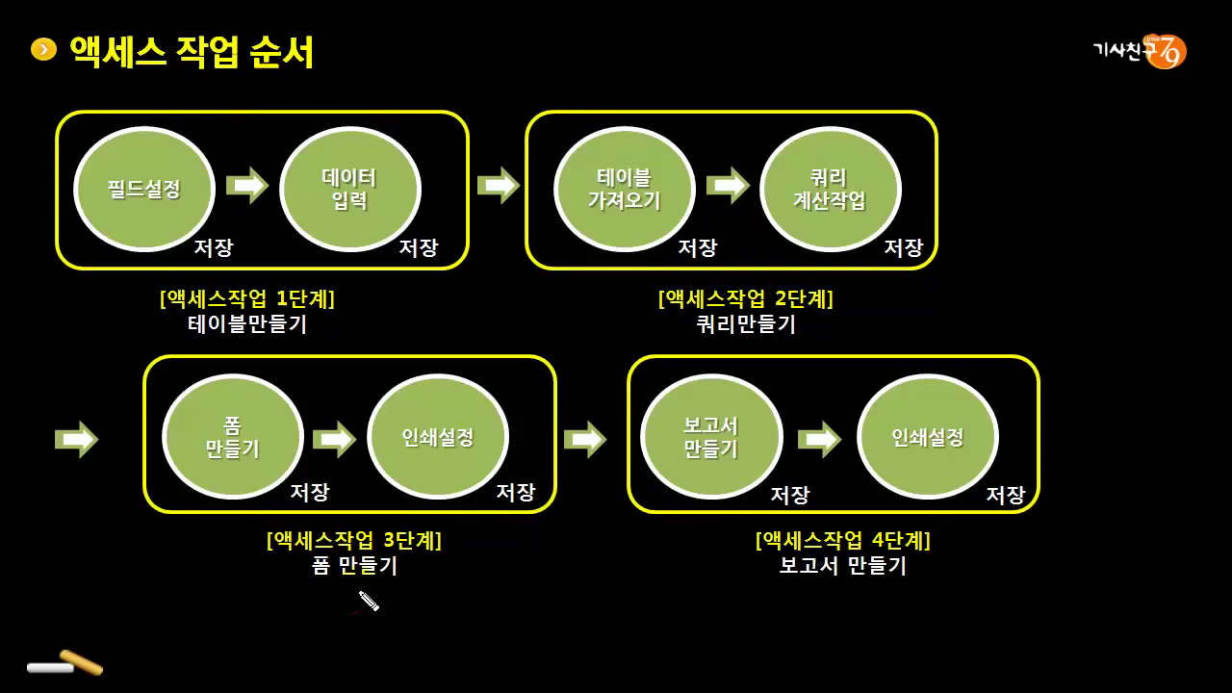
pyautogui.moveTo(809, 308); pyautogui.dragTo(799, 285)
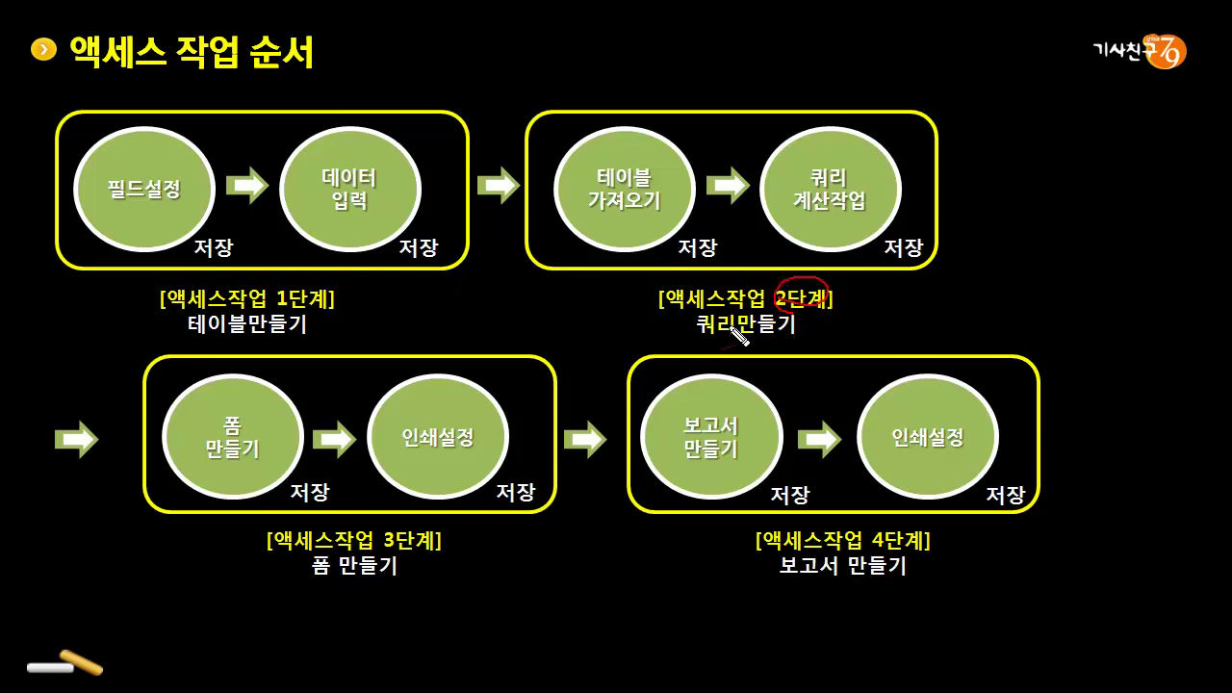
pyautogui.moveTo(741, 318)
pyautogui.mouseDown()
pyautogui.moveTo(709, 324)
pyautogui.moveTo(731, 315)
pyautogui.mouseUp()
pyautogui.moveTo(637, 131)
pyautogui.mouseDown()
pyautogui.moveTo(644, 143)
pyautogui.moveTo(678, 134)
pyautogui.mouseUp()
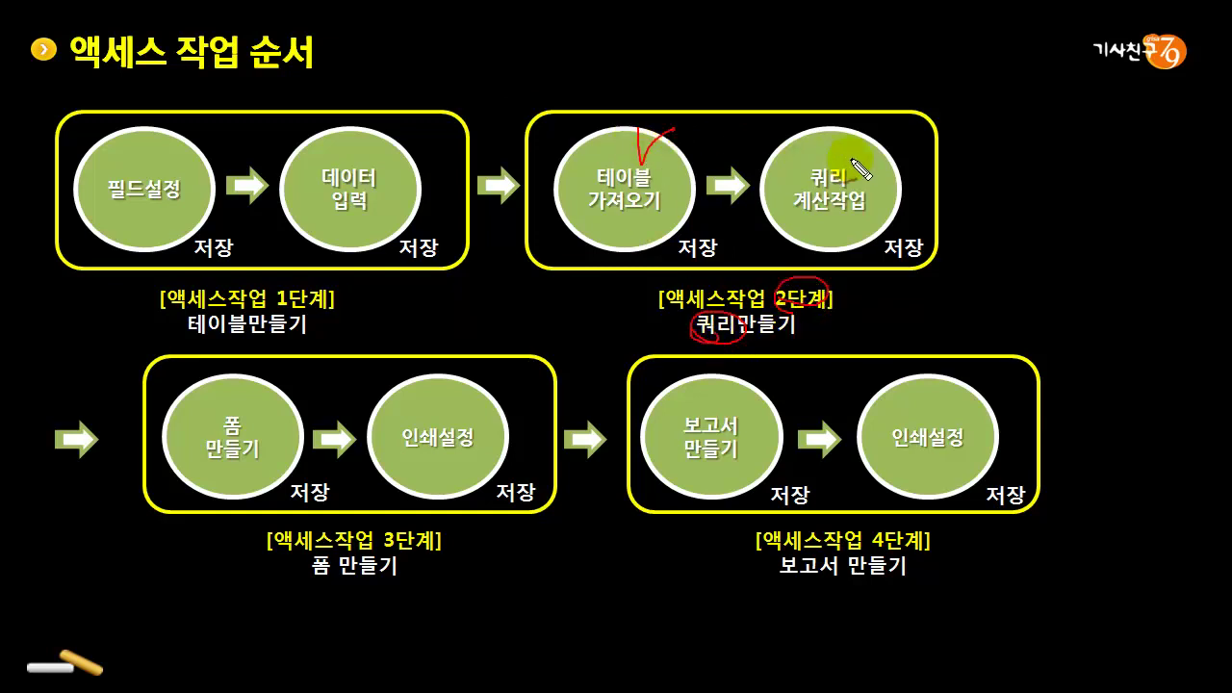
pyautogui.moveTo(840, 132); pyautogui.dragTo(874, 128)
pyautogui.moveTo(896, 257)
pyautogui.mouseDown()
pyautogui.moveTo(949, 253)
pyautogui.moveTo(890, 272)
pyautogui.mouseUp()
pyautogui.moveTo(378, 566)
pyautogui.mouseDown()
pyautogui.moveTo(434, 541)
pyautogui.moveTo(380, 558)
pyautogui.mouseUp()
pyautogui.moveTo(293, 582); pyautogui.dragTo(399, 603)
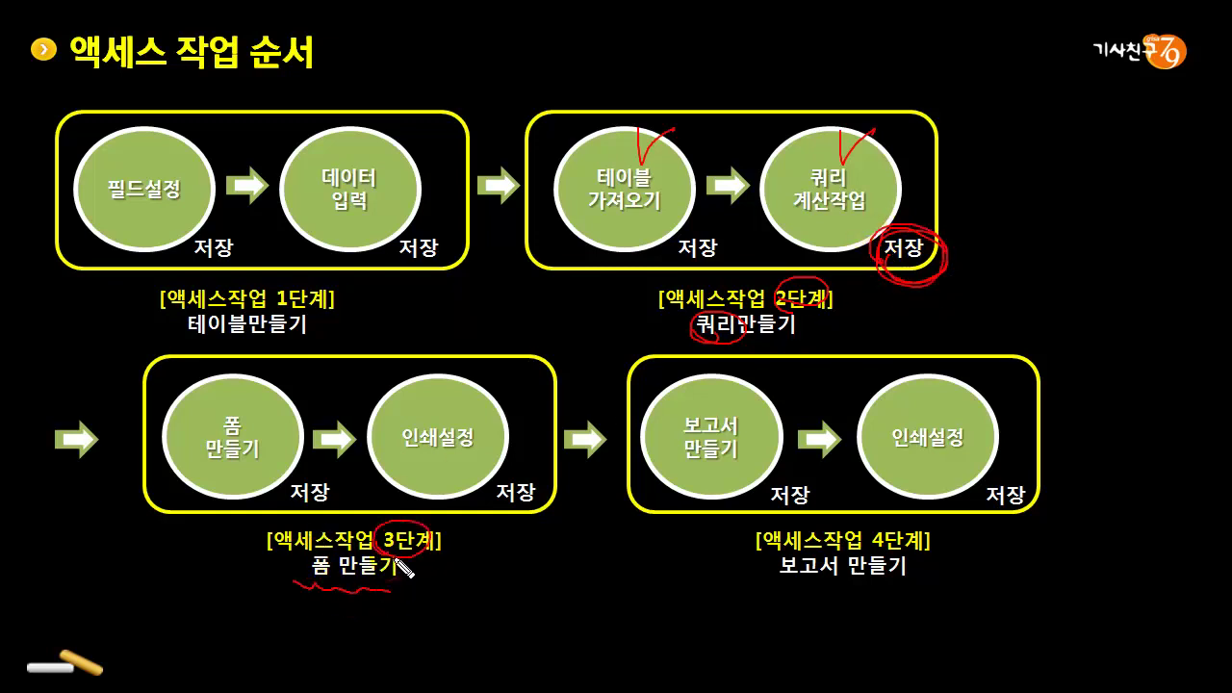
pyautogui.press('e')
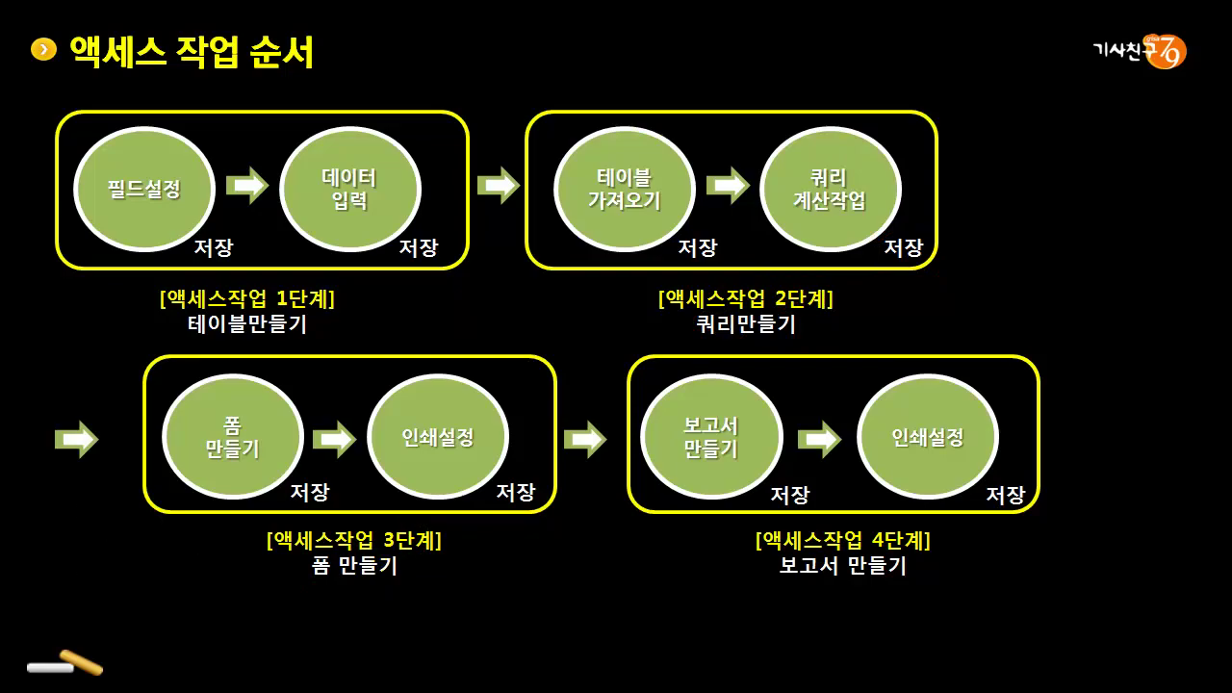
pyautogui.press('Right')
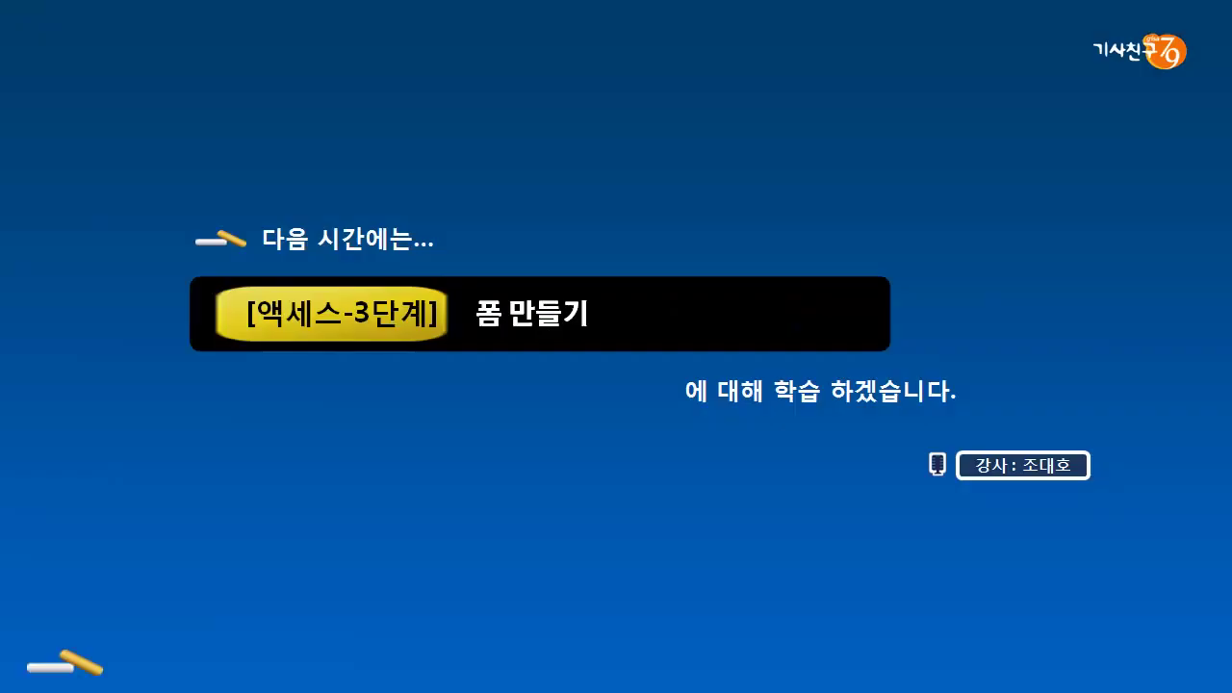